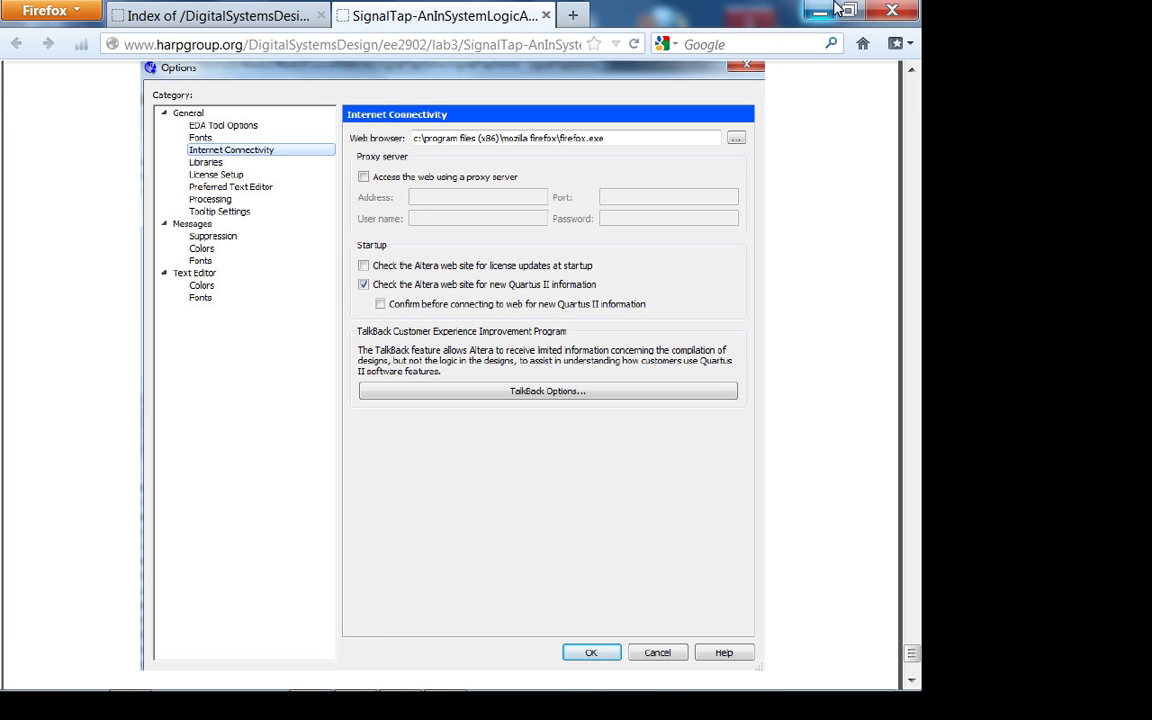
Close the SignalTap-AnInSystemLogicAnalyzer.pdf tab so only the lab3 listing shows.
left_click(546, 15)
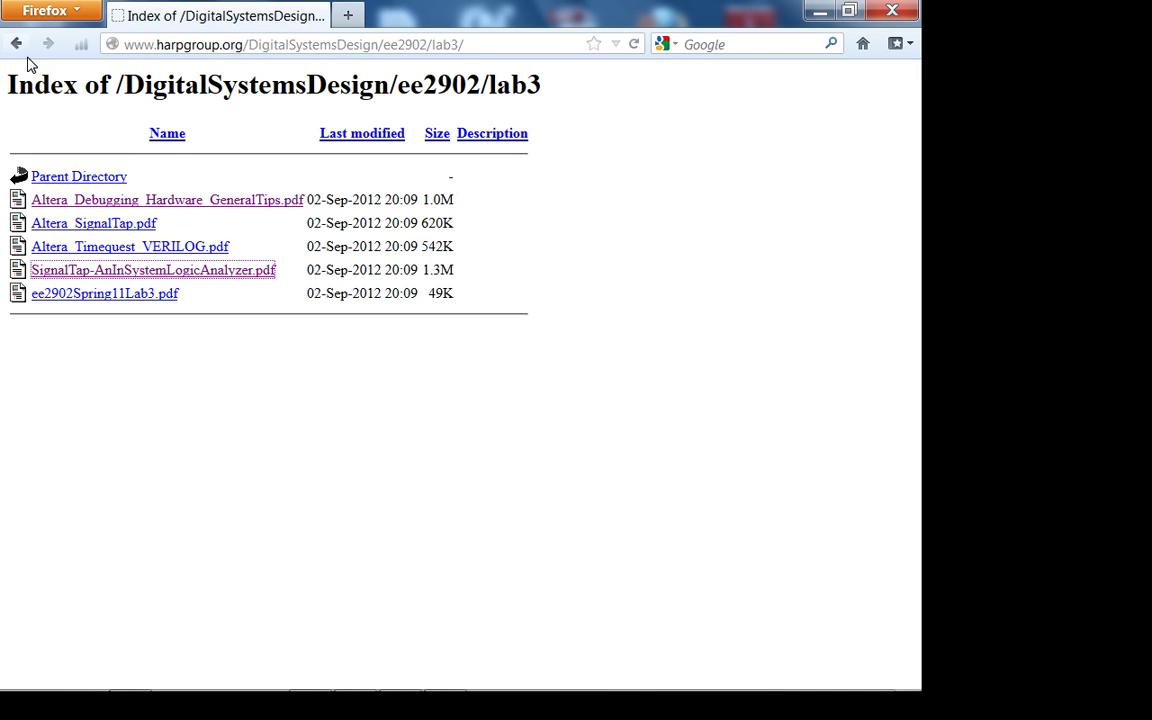
Minimize Firefox and select switchDebouncer.qpf in the Explorer project folder.
left_click(15, 44)
left_click(818, 10)
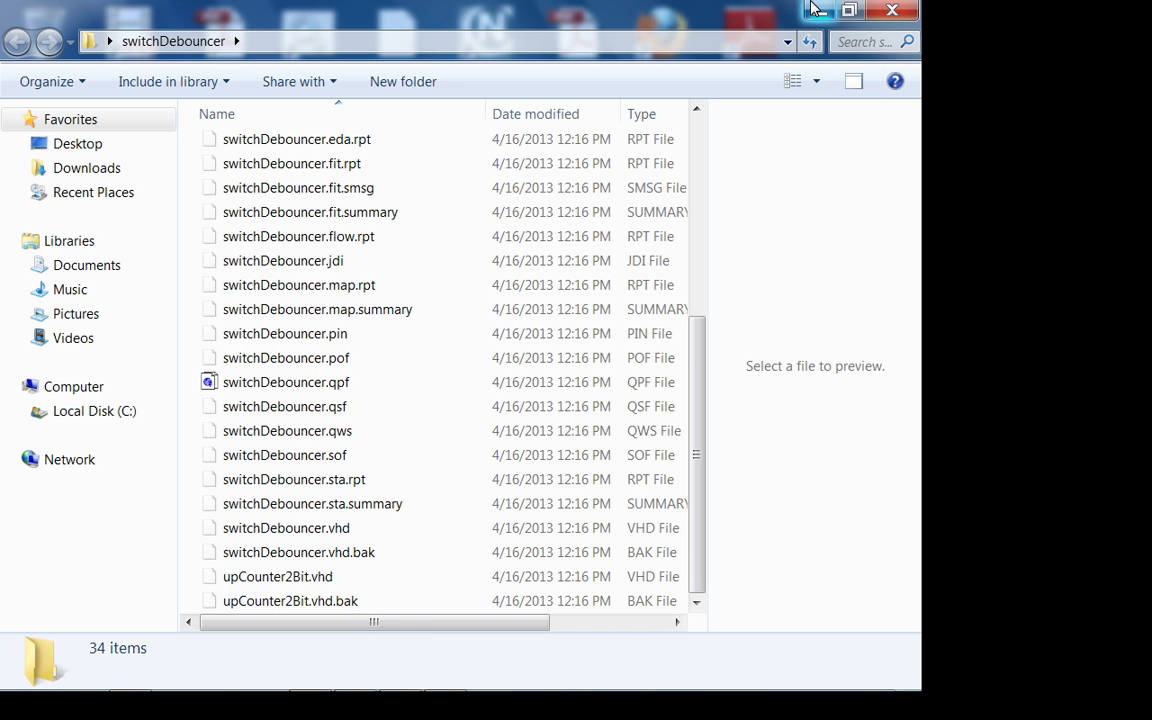
left_click(270, 383)
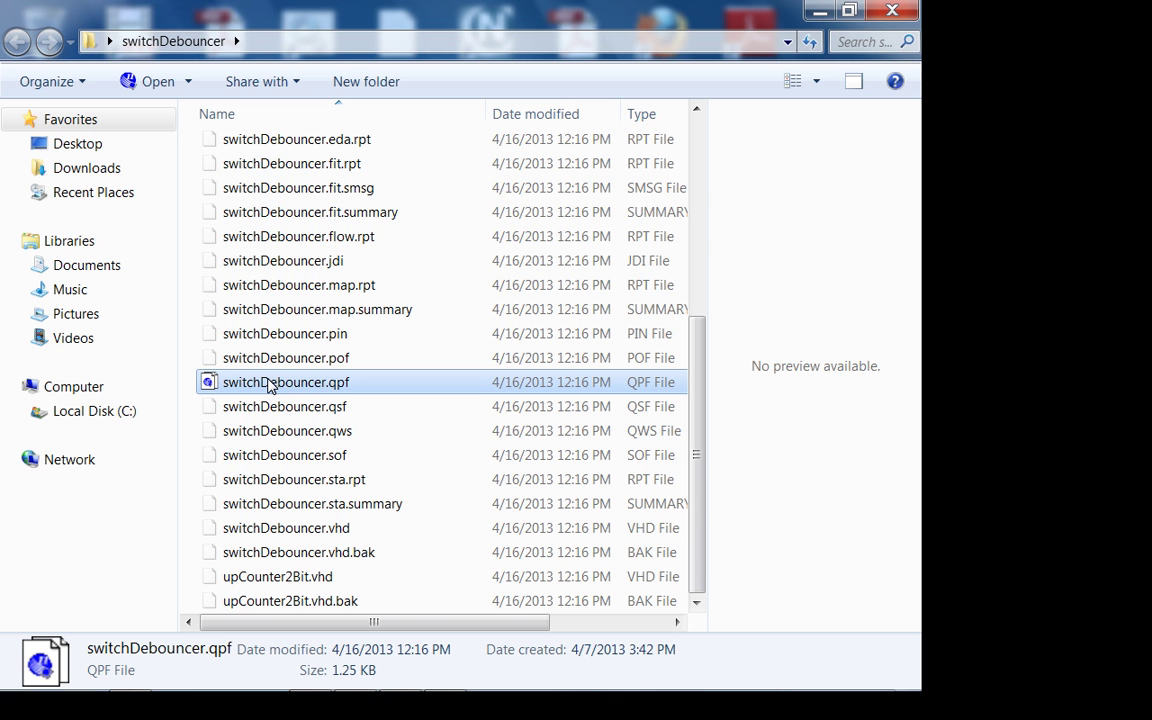
Open switchDebouncer.qpf, overwrite the old database, and check the TalkBack options without changing them.
double_click(268, 386)
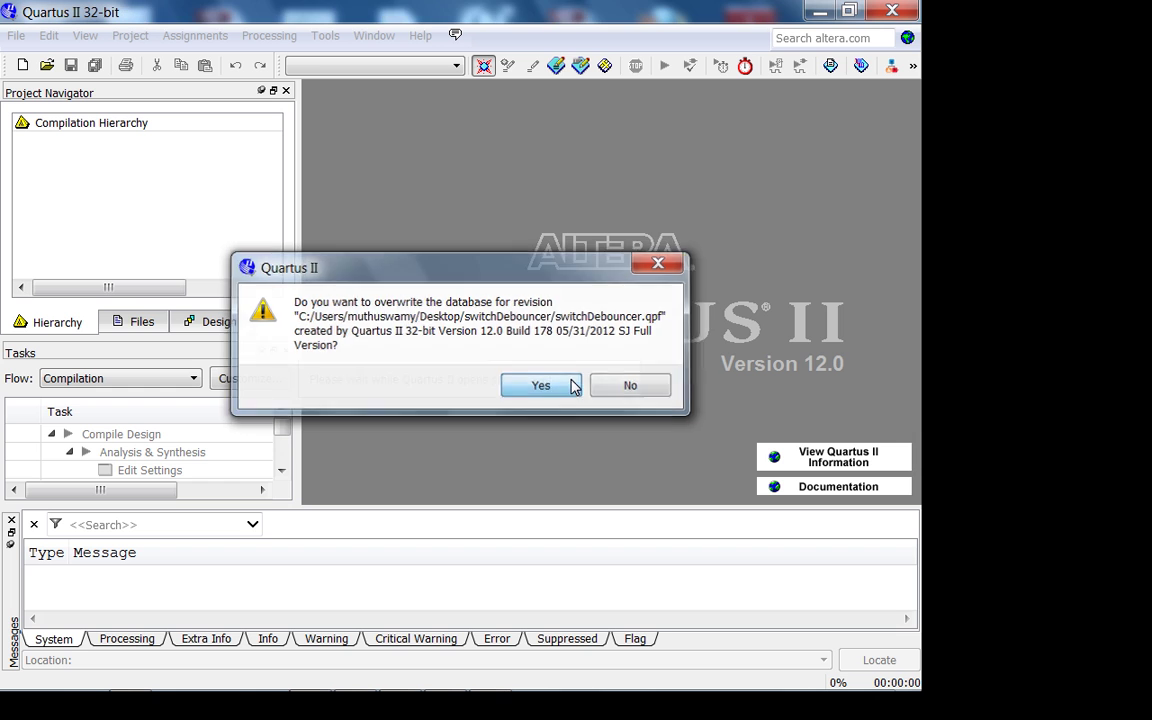
left_click(540, 385)
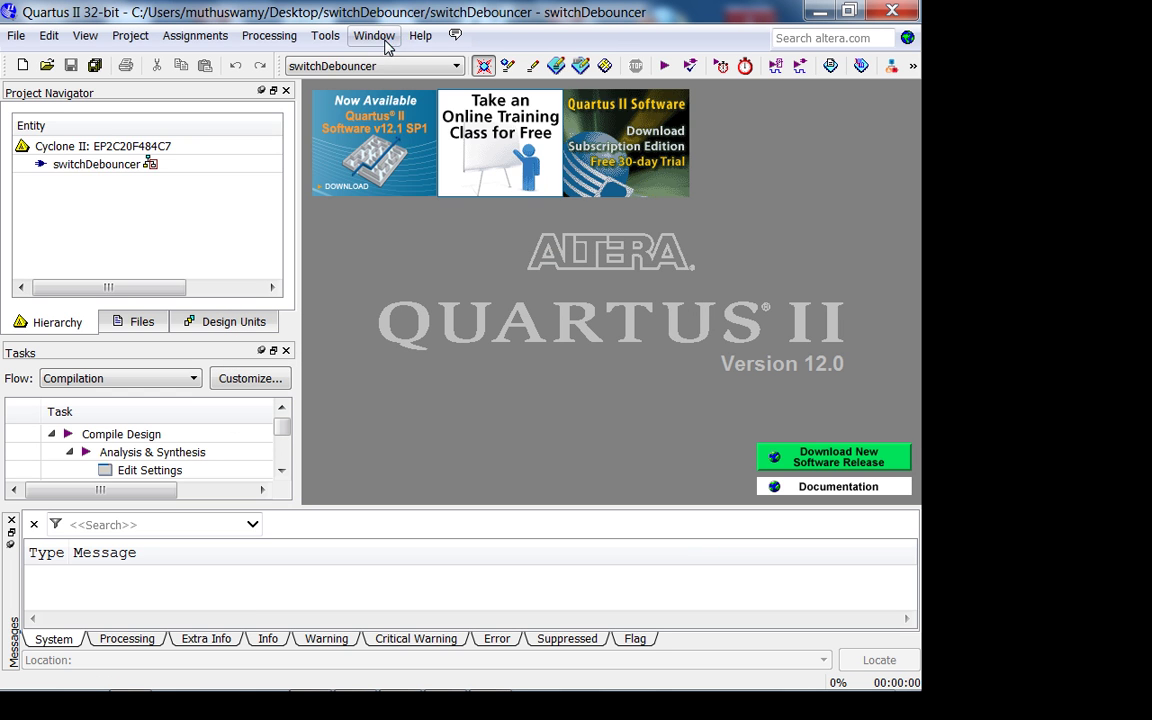
left_click(325, 36)
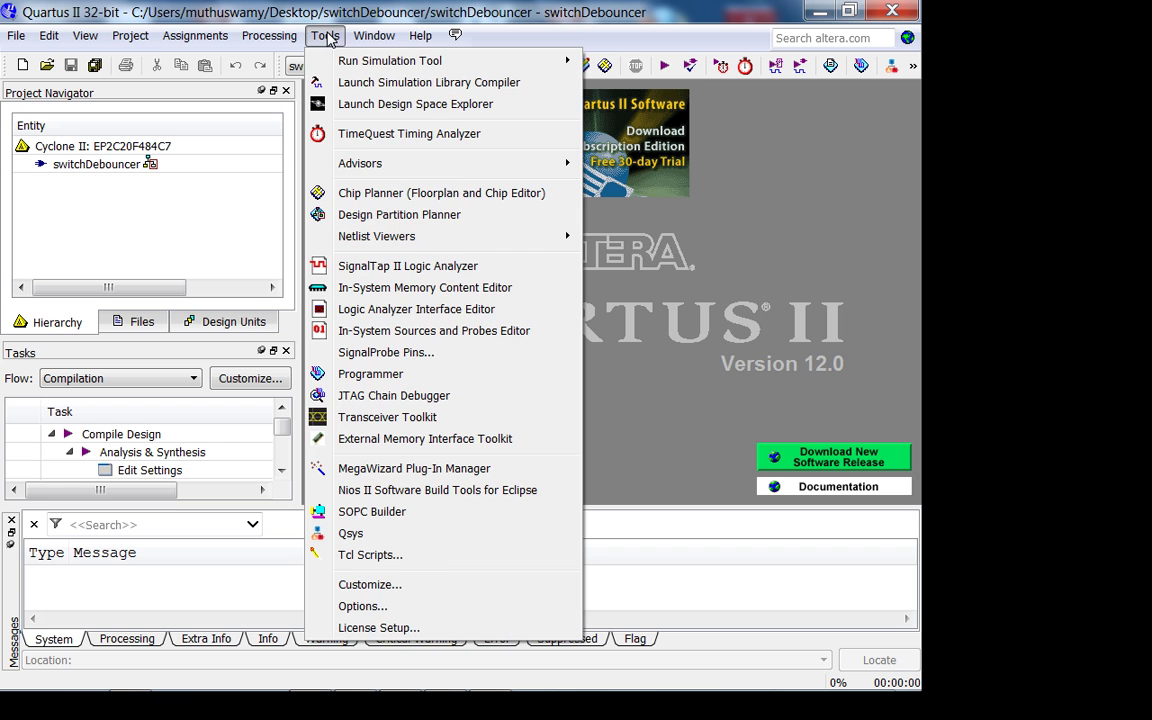
left_click(455, 606)
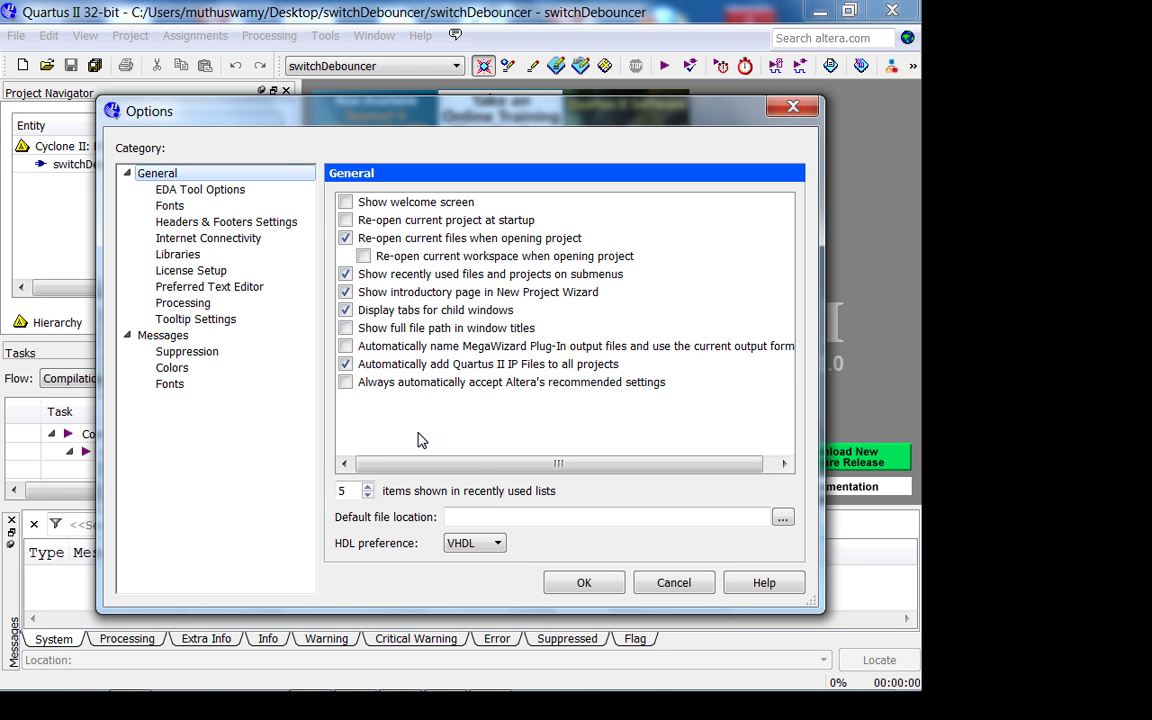
left_click(195, 240)
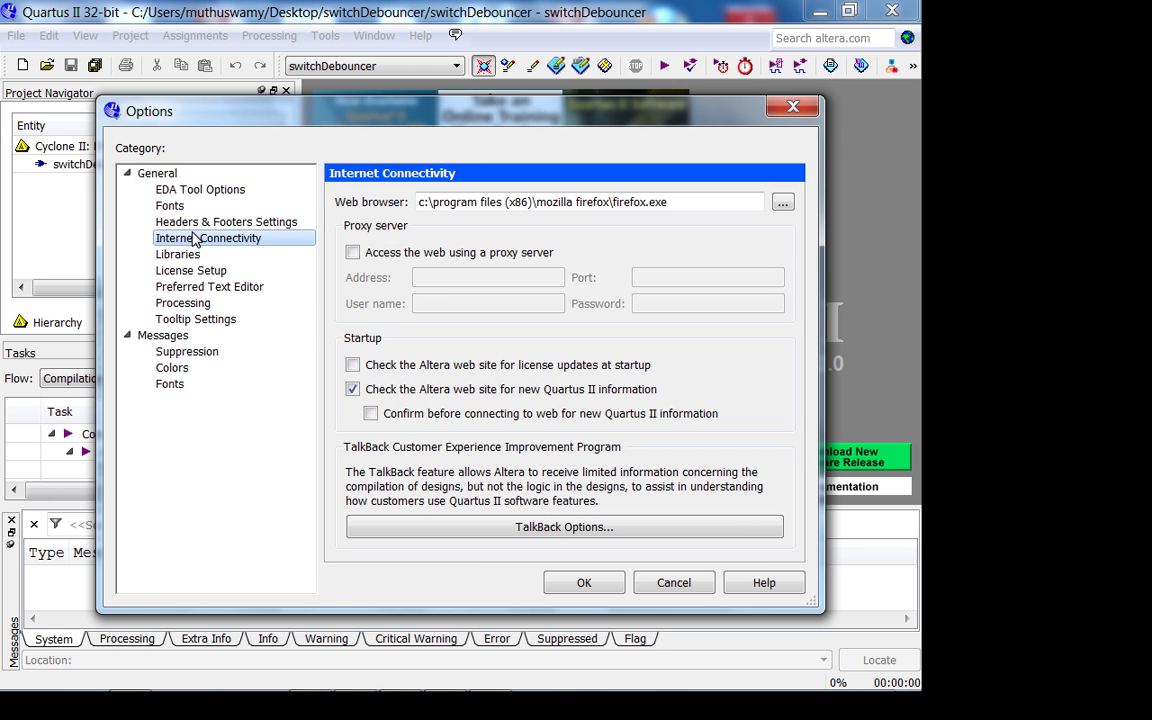
left_click(527, 530)
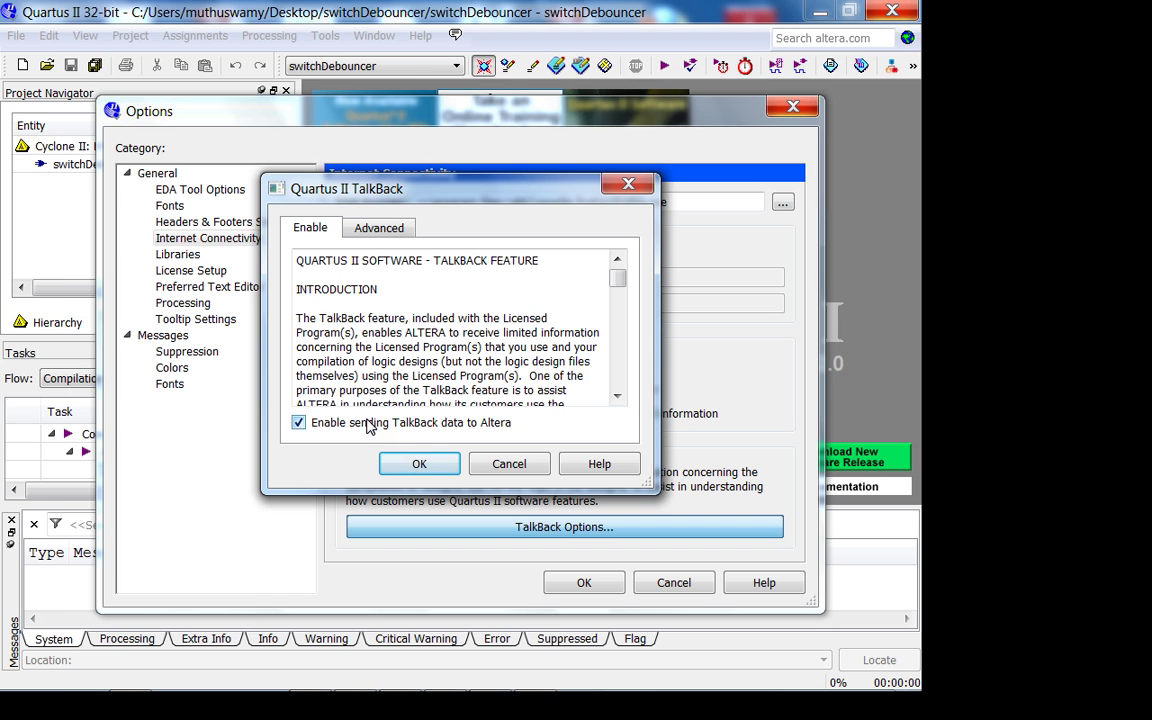
left_click(506, 463)
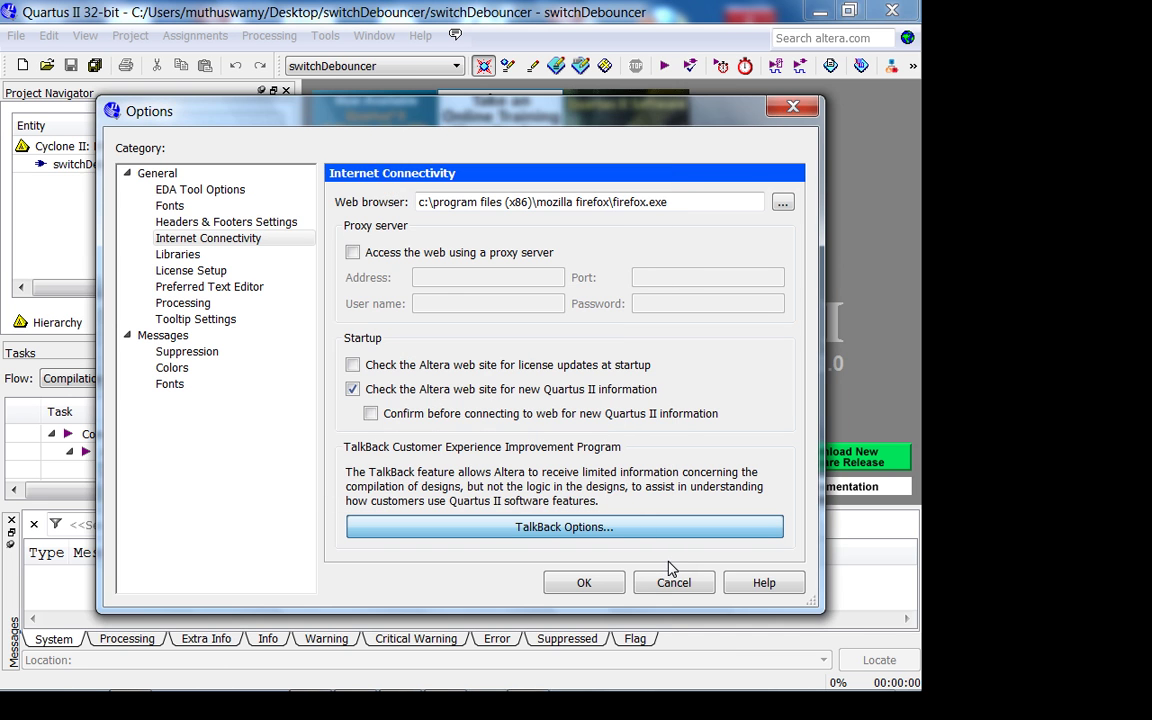
left_click(673, 582)
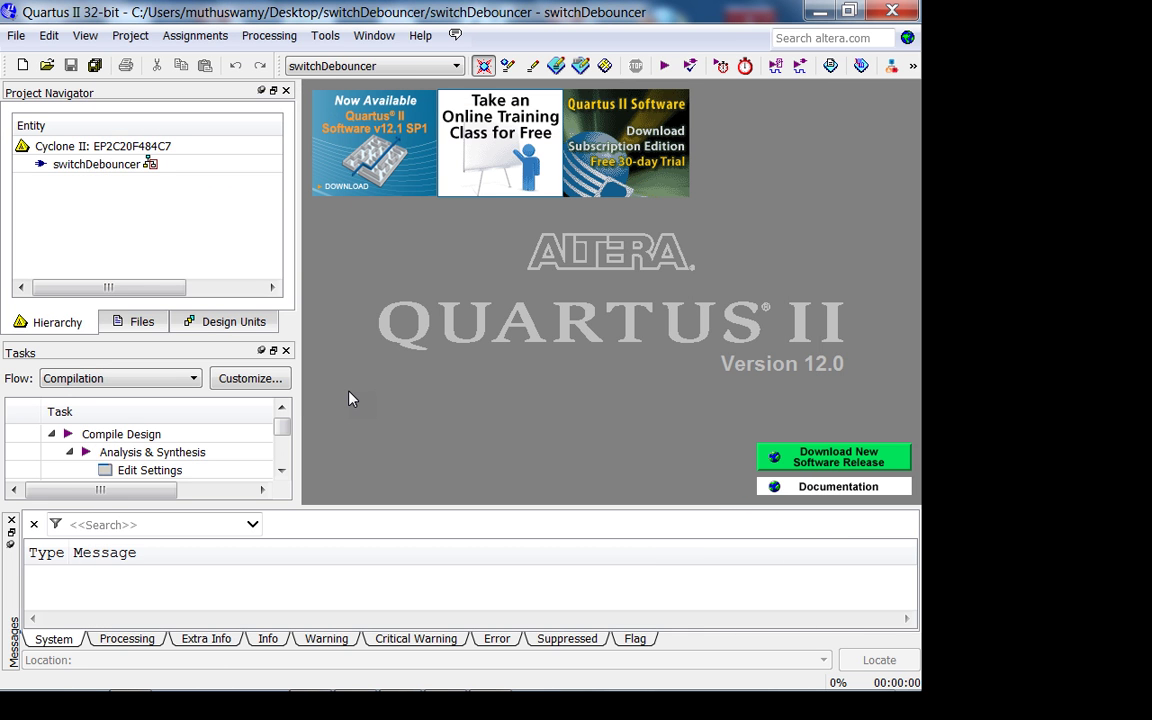
Show the project's Files list, launch SignalTap II Logic Analyzer, then close it again.
left_click(141, 321)
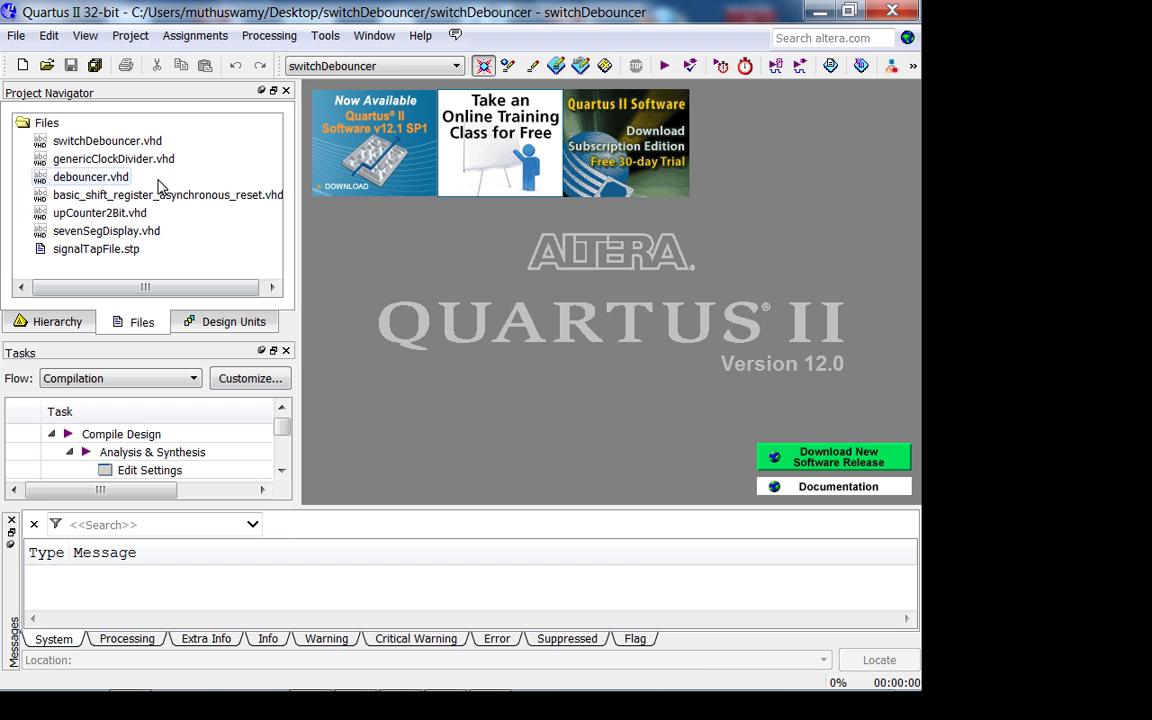
left_click(322, 36)
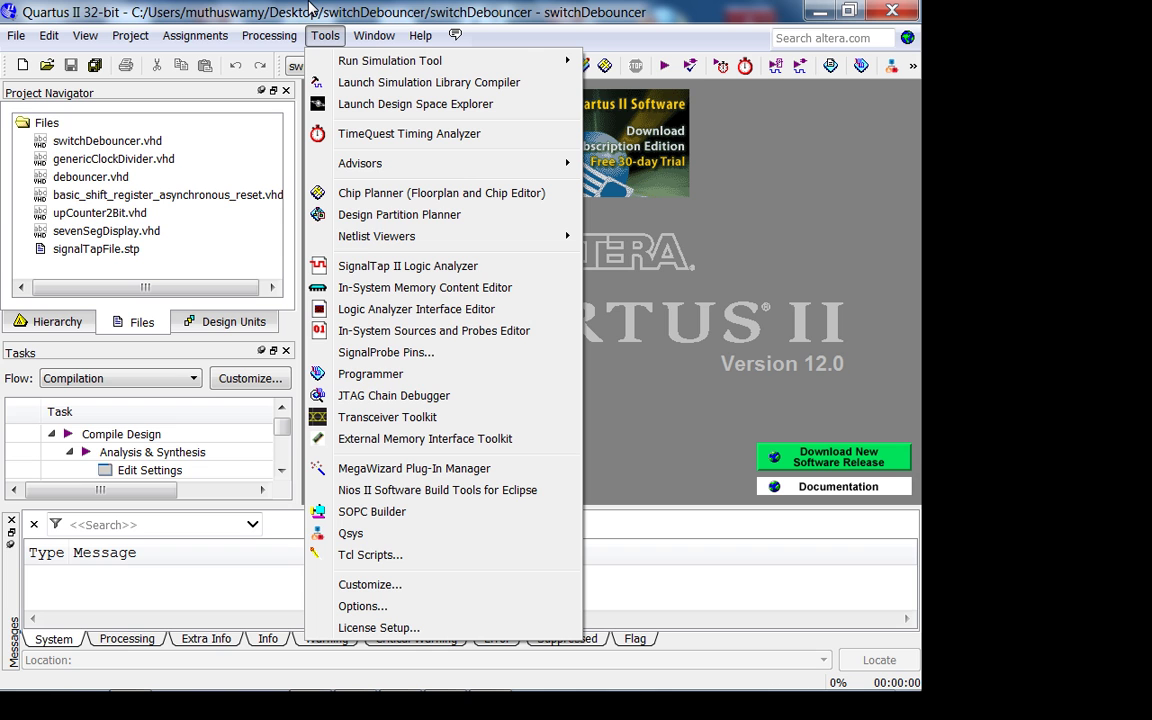
left_click(360, 263)
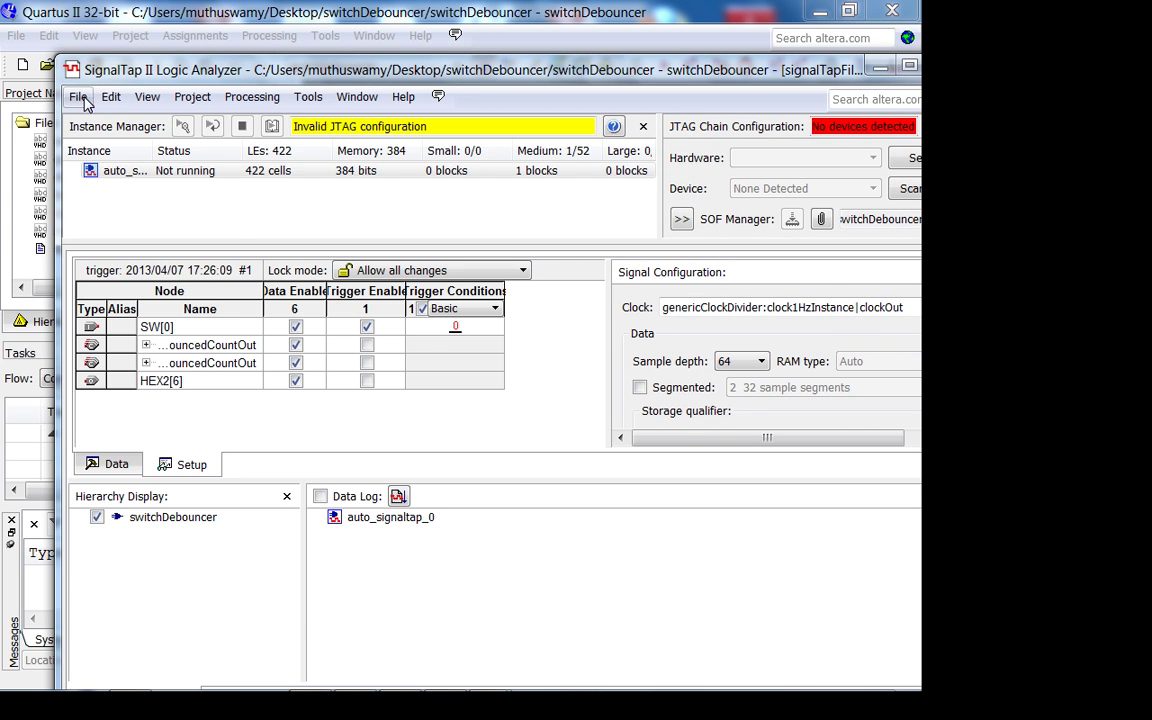
left_click(77, 96)
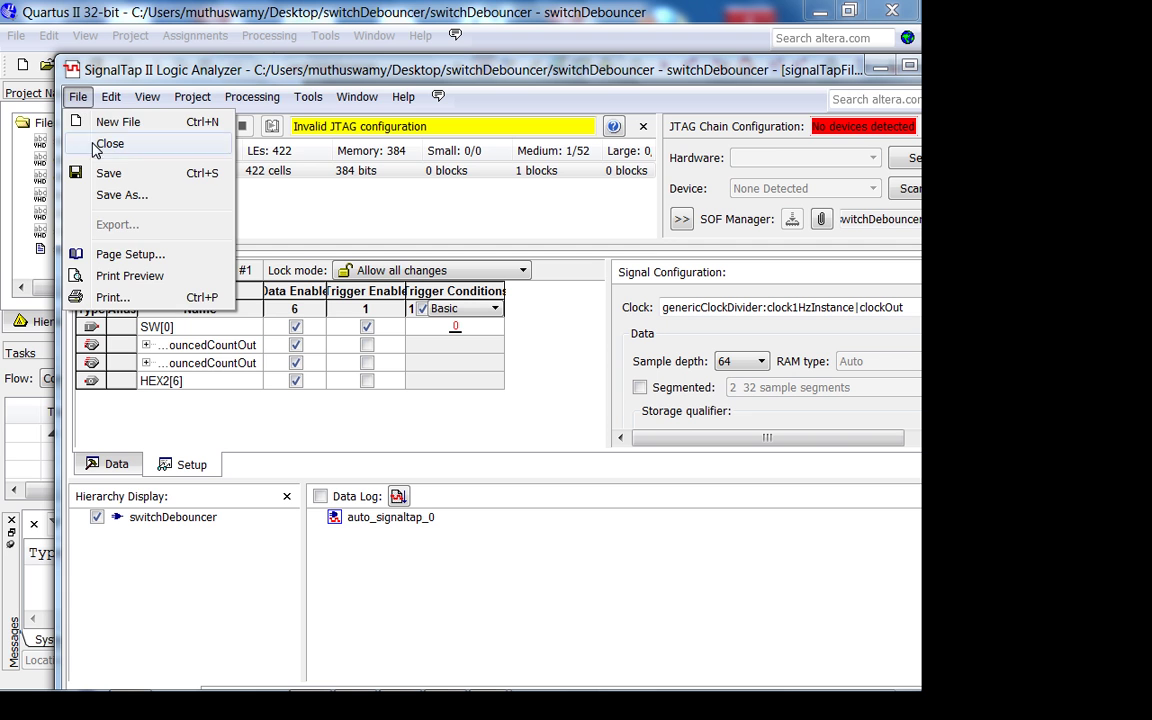
left_click(120, 194)
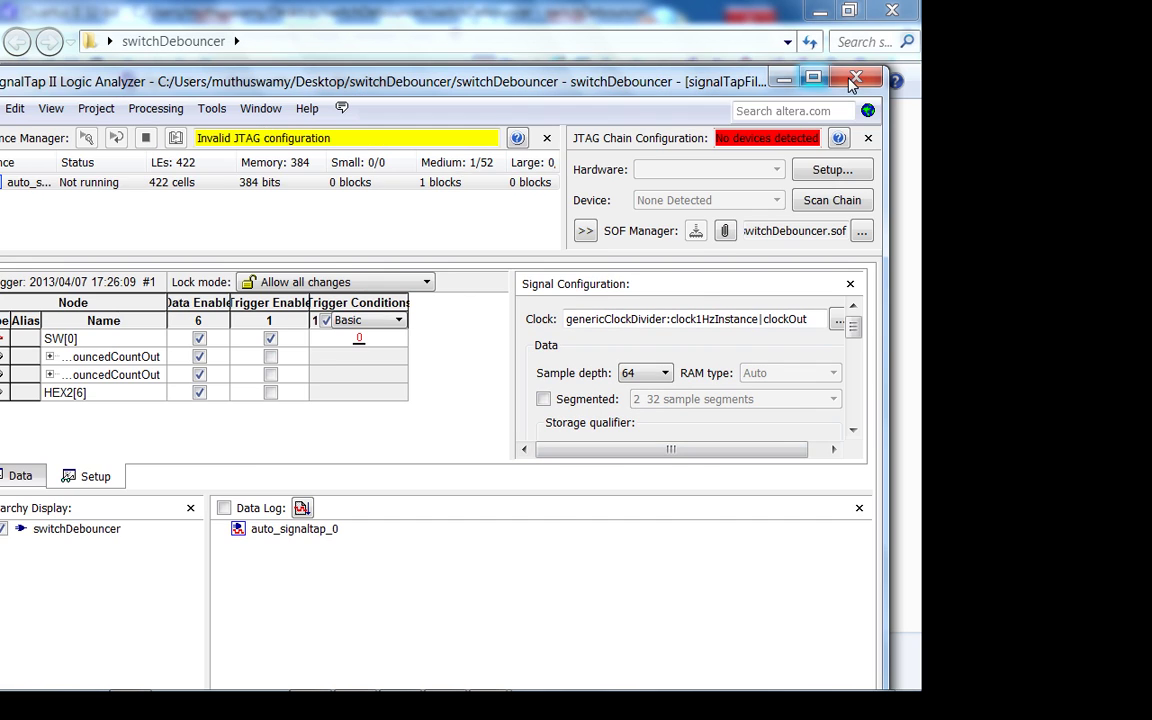
left_click(864, 77)
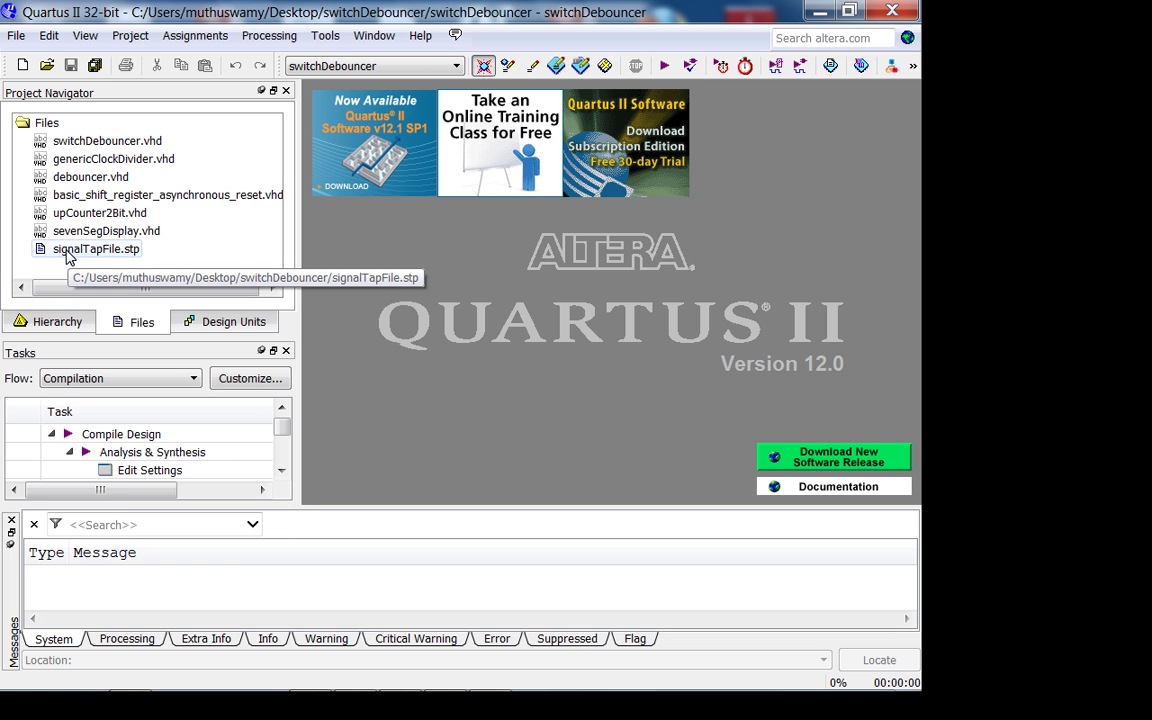
Open signalTapFile.stp in SignalTap II, maximize its window, and bring it to the front.
double_click(66, 250)
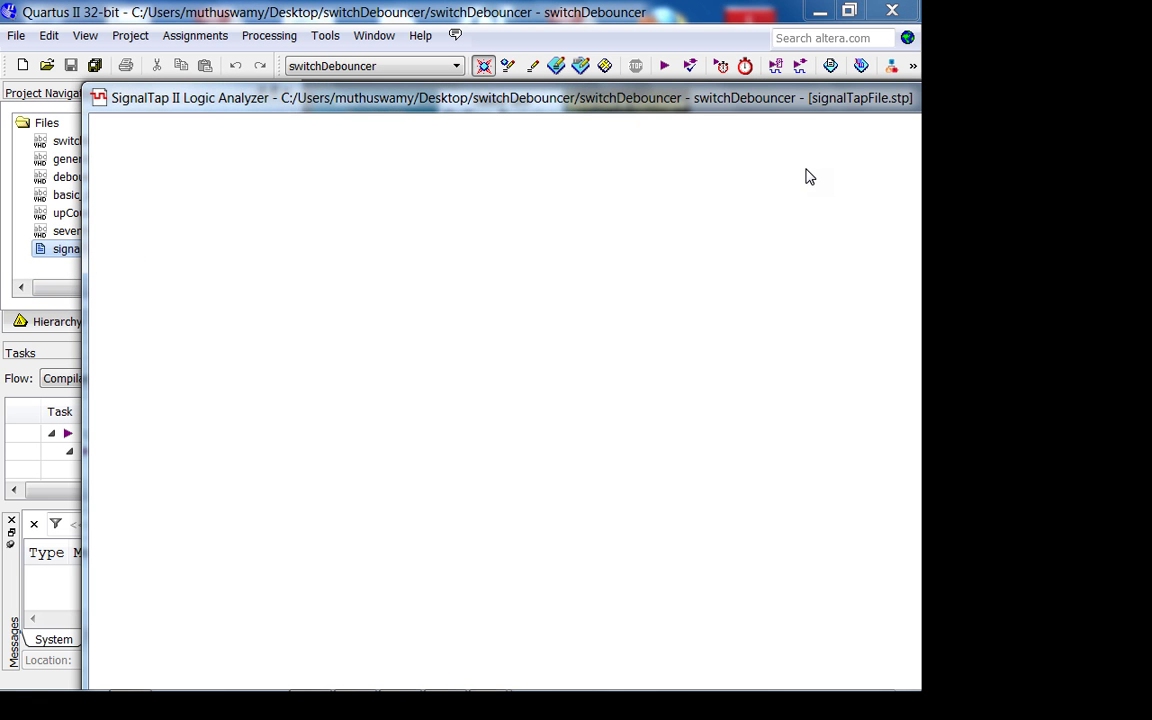
left_click_drag(787, 108, 662, 91)
double_click(662, 91)
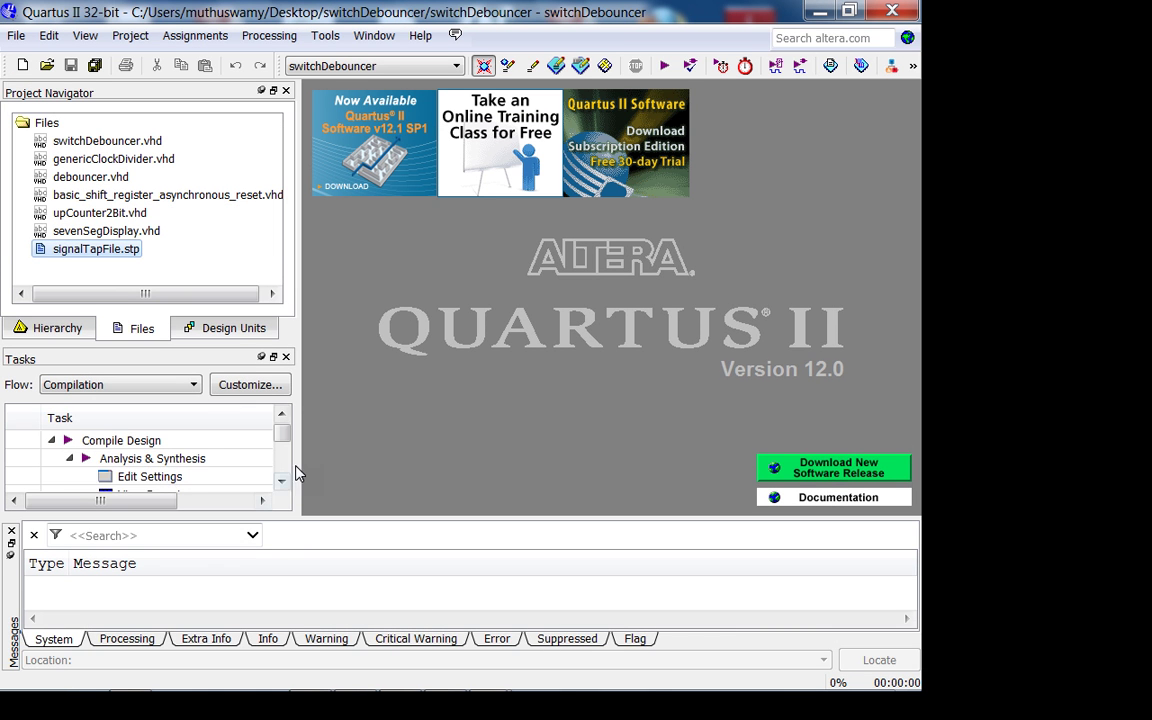
scroll(281, 450, "down", 2)
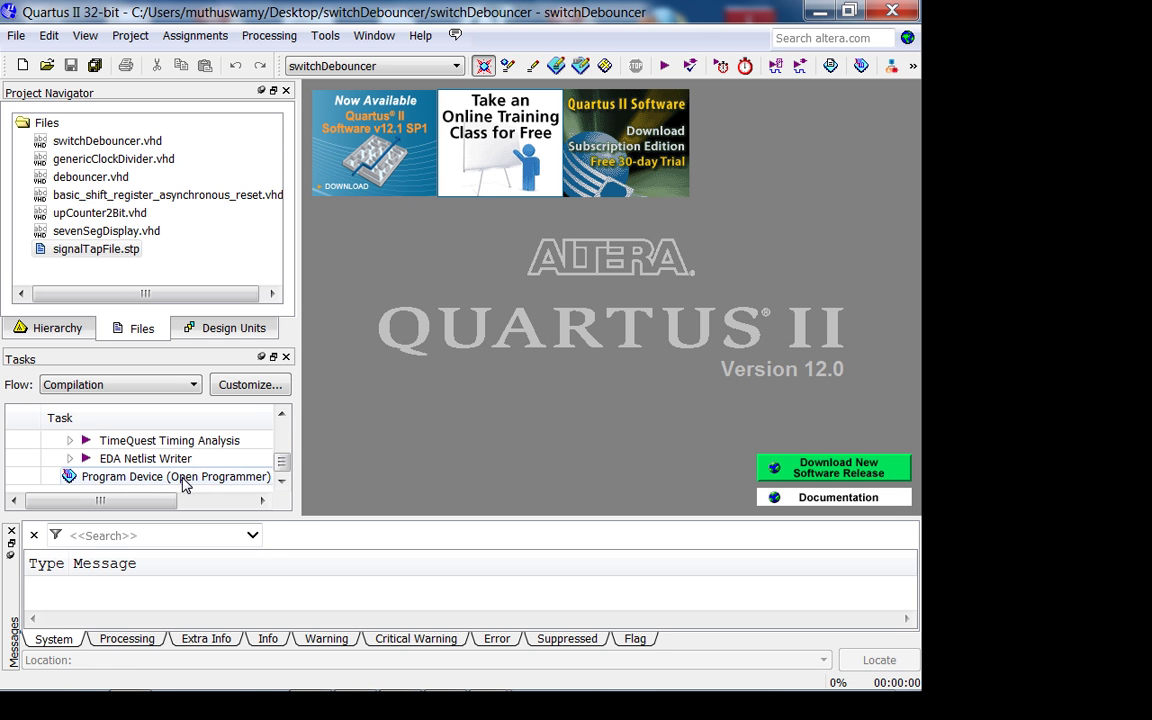
mouse_move(330, 700)
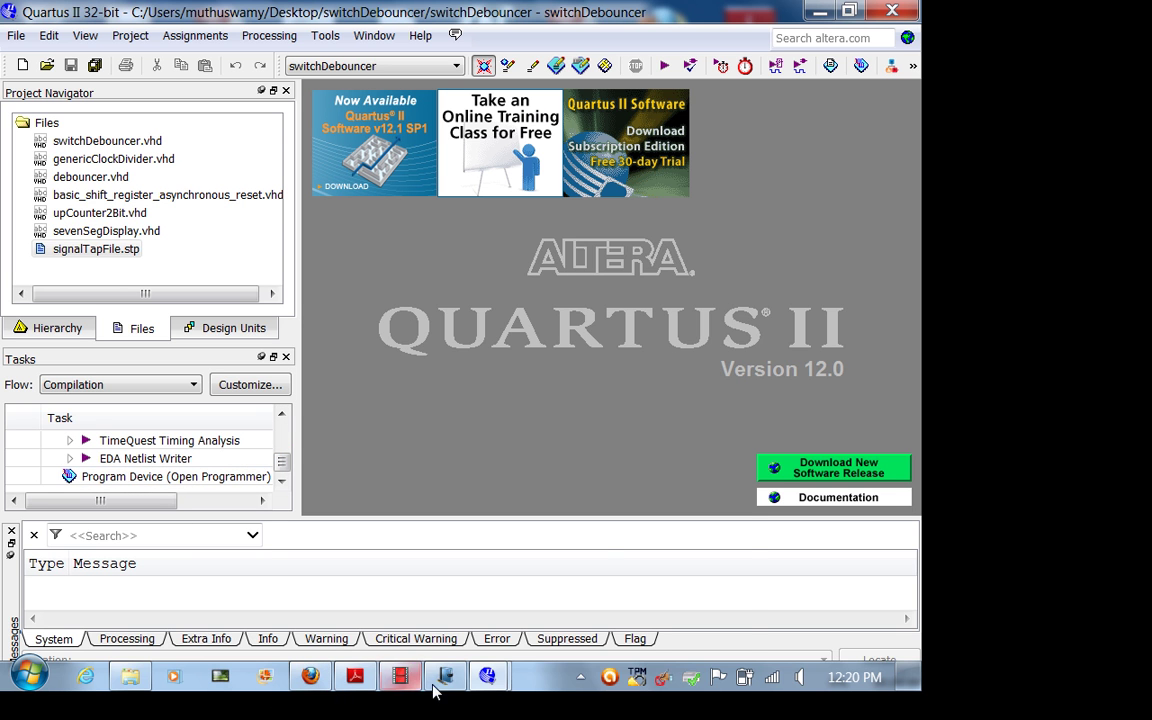
mouse_move(487, 680)
left_click(532, 614)
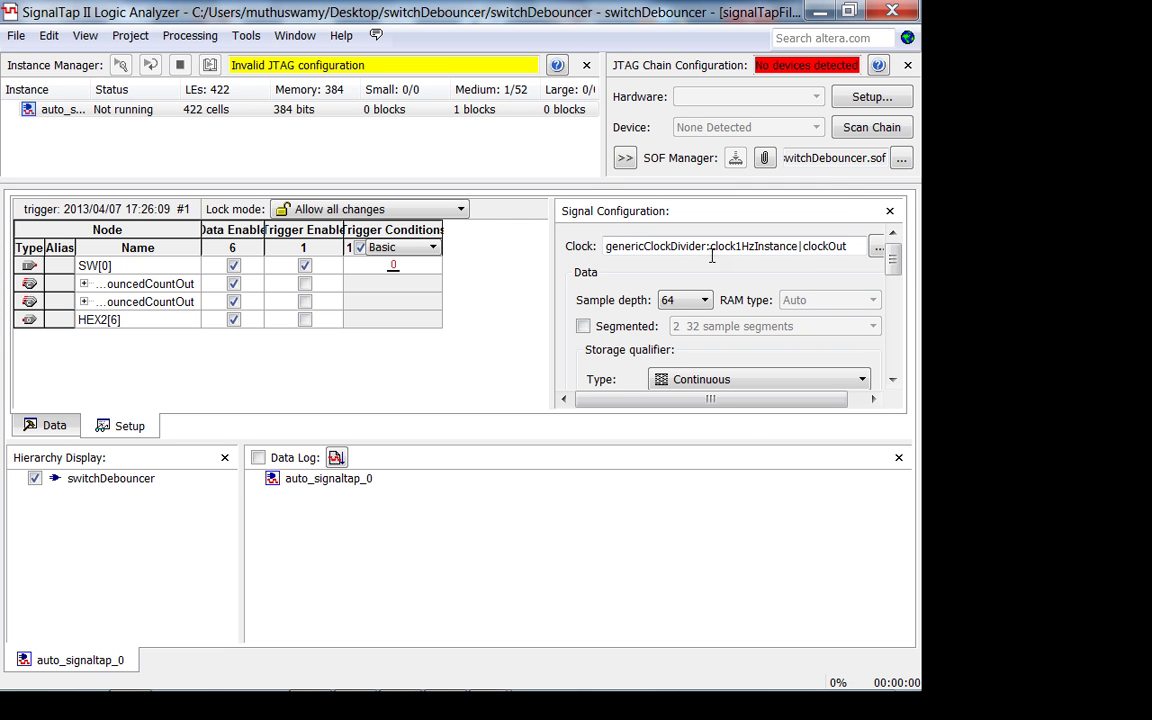
Enlarge the trigger setup panel, check the empty Data waveform view, and return to Setup.
left_click_drag(749, 440, 751, 498)
left_click_drag(896, 286, 902, 306)
left_click(54, 483)
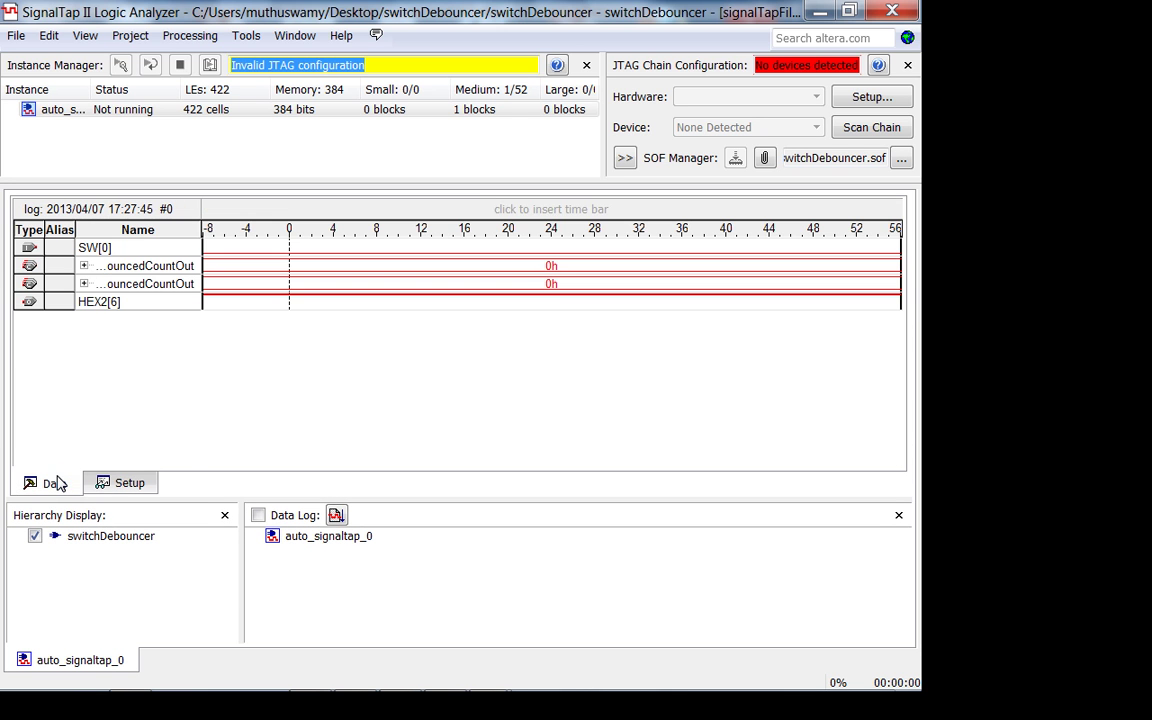
left_click(122, 483)
left_click_drag(900, 301, 897, 262)
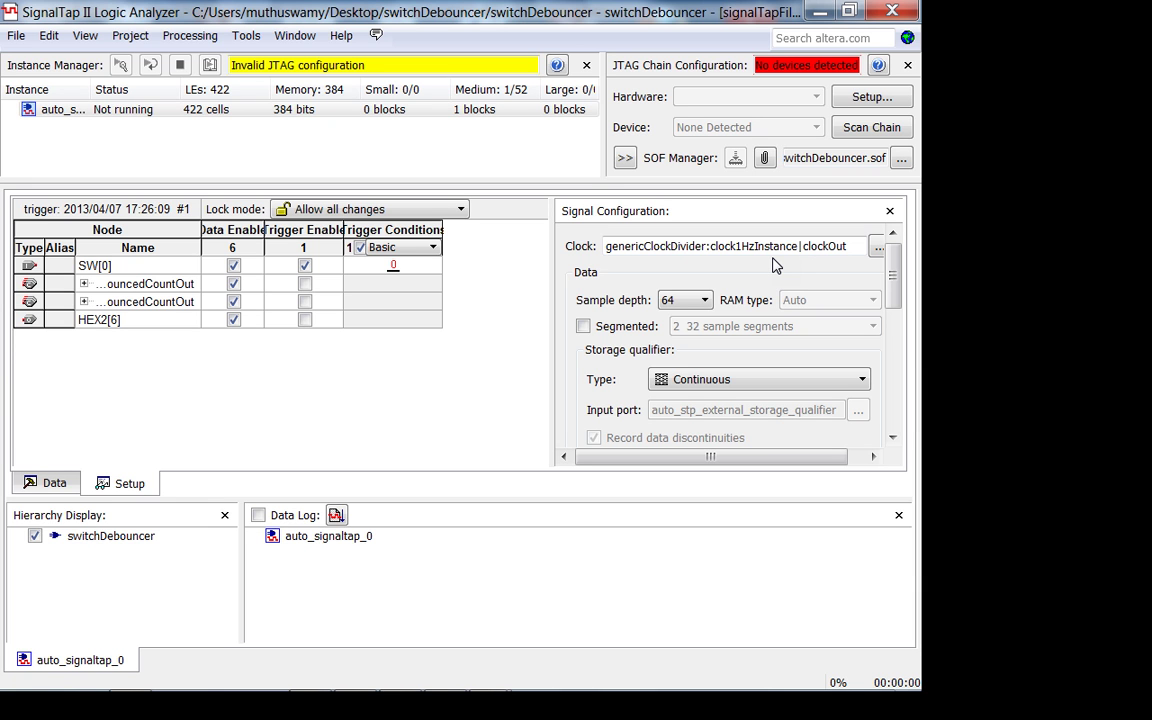
mouse_move(425, 695)
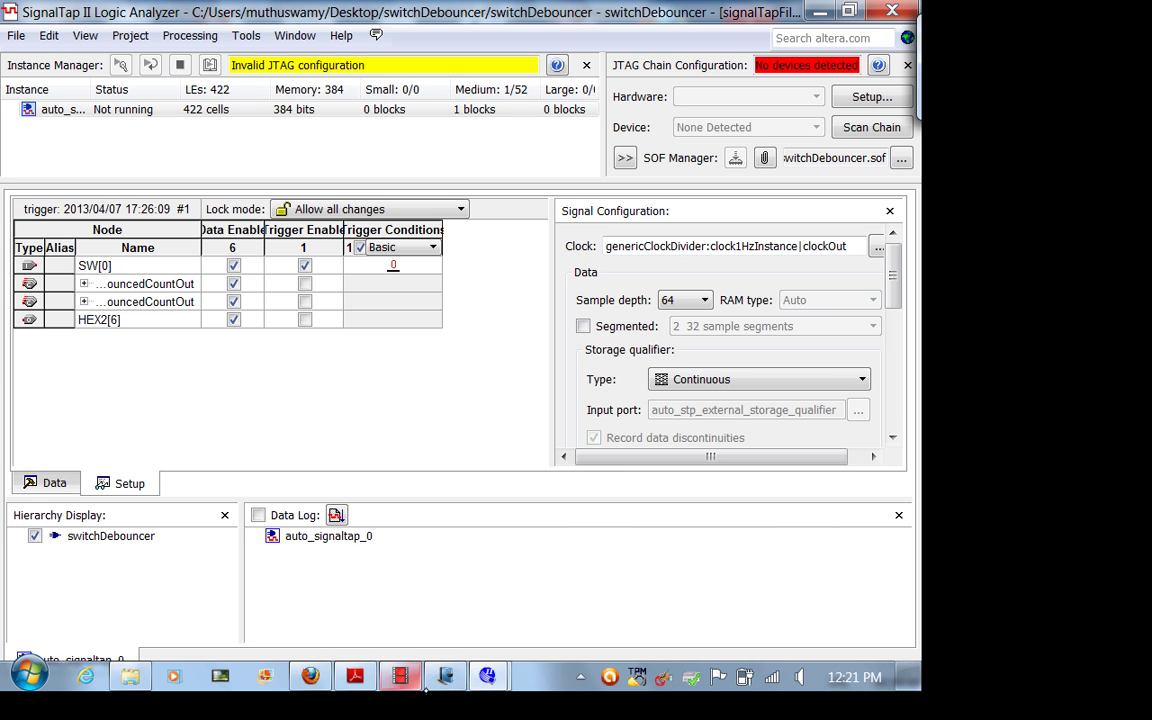
In Windows Journal, handwrite '② SignalTap: ① Enable TalkBack feature under' with the pen.
left_click(446, 678)
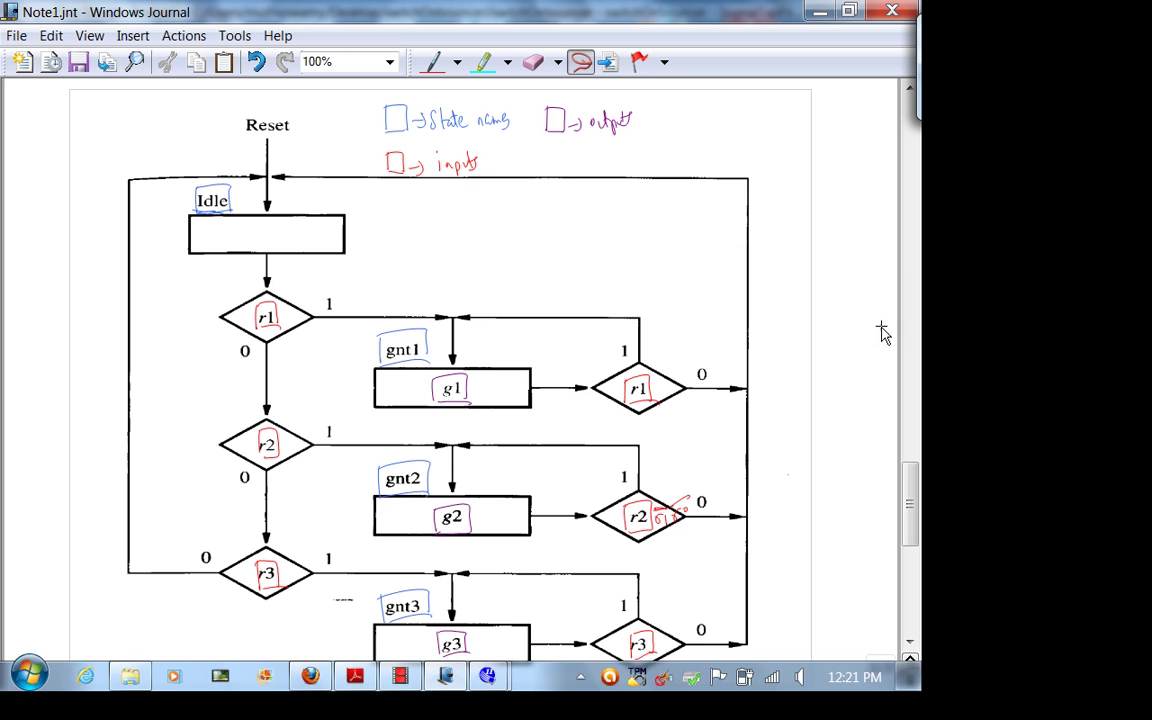
left_click_drag(909, 470, 908, 555)
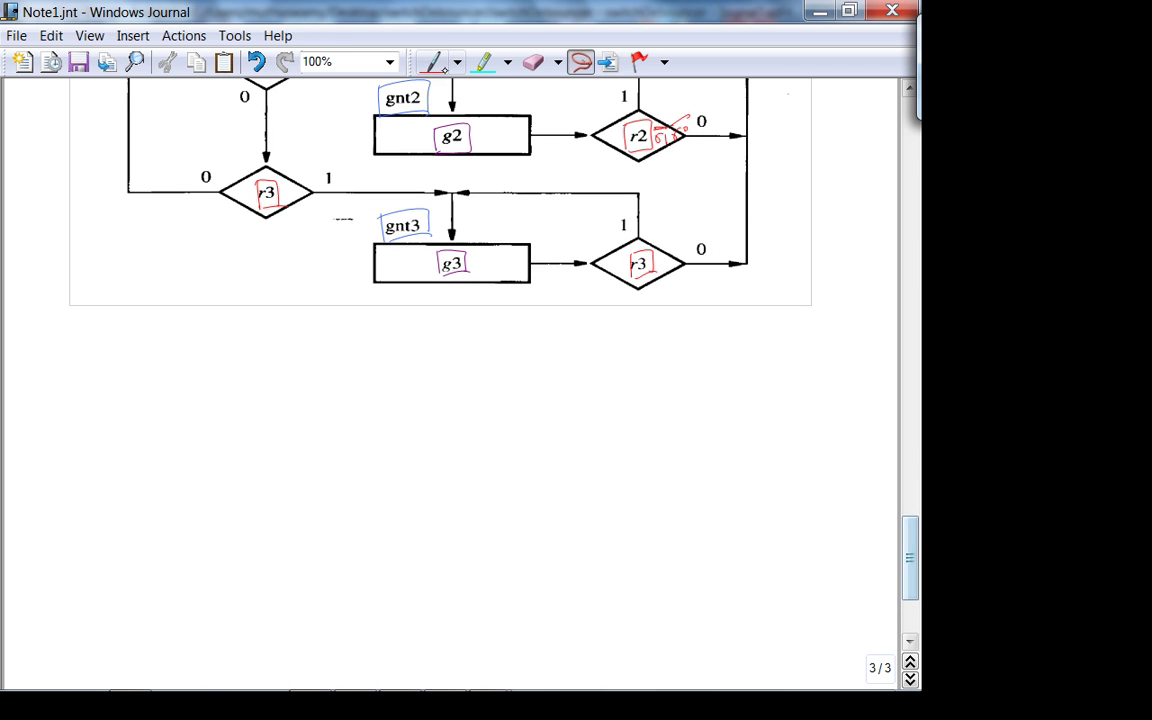
left_click(433, 61)
mouse_move(49, 356)
left_mouse_down()
mouse_move(59, 396)
mouse_move(48, 353)
mouse_move(96, 378)
left_mouse_up()
mouse_move(111, 369)
left_mouse_down()
mouse_move(125, 388)
mouse_move(136, 376)
mouse_move(184, 384)
left_mouse_up()
left_click_drag(118, 401, 175, 400)
mouse_move(246, 370)
left_mouse_down()
mouse_move(248, 386)
mouse_move(246, 362)
mouse_move(292, 384)
mouse_move(352, 380)
left_mouse_up()
mouse_move(387, 365)
left_mouse_down()
mouse_move(388, 383)
mouse_move(398, 362)
mouse_move(412, 382)
mouse_move(452, 380)
left_mouse_up()
mouse_move(508, 360)
left_mouse_down()
mouse_move(506, 382)
mouse_move(532, 378)
left_mouse_up()
mouse_move(536, 362)
left_mouse_down()
mouse_move(622, 372)
mouse_move(725, 366)
left_mouse_up()
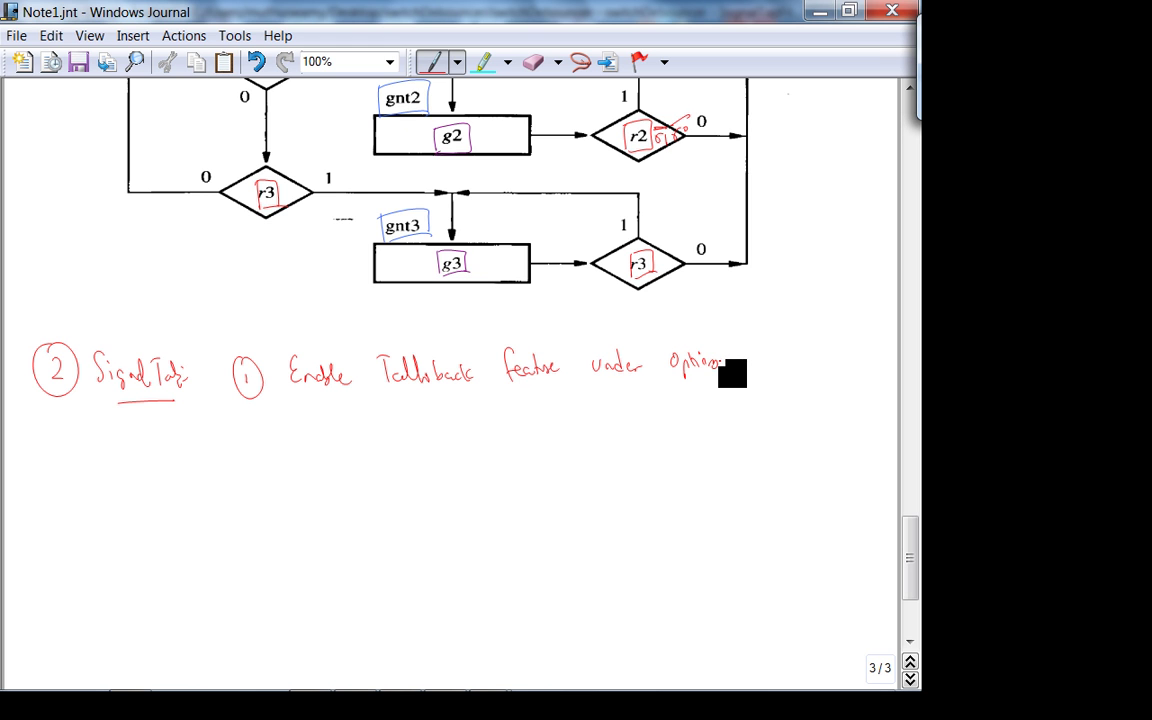
Erase the stray word Options and switch back to the Quartus II project window.
left_click(532, 63)
left_click_drag(643, 361, 636, 325)
mouse_move(399, 680)
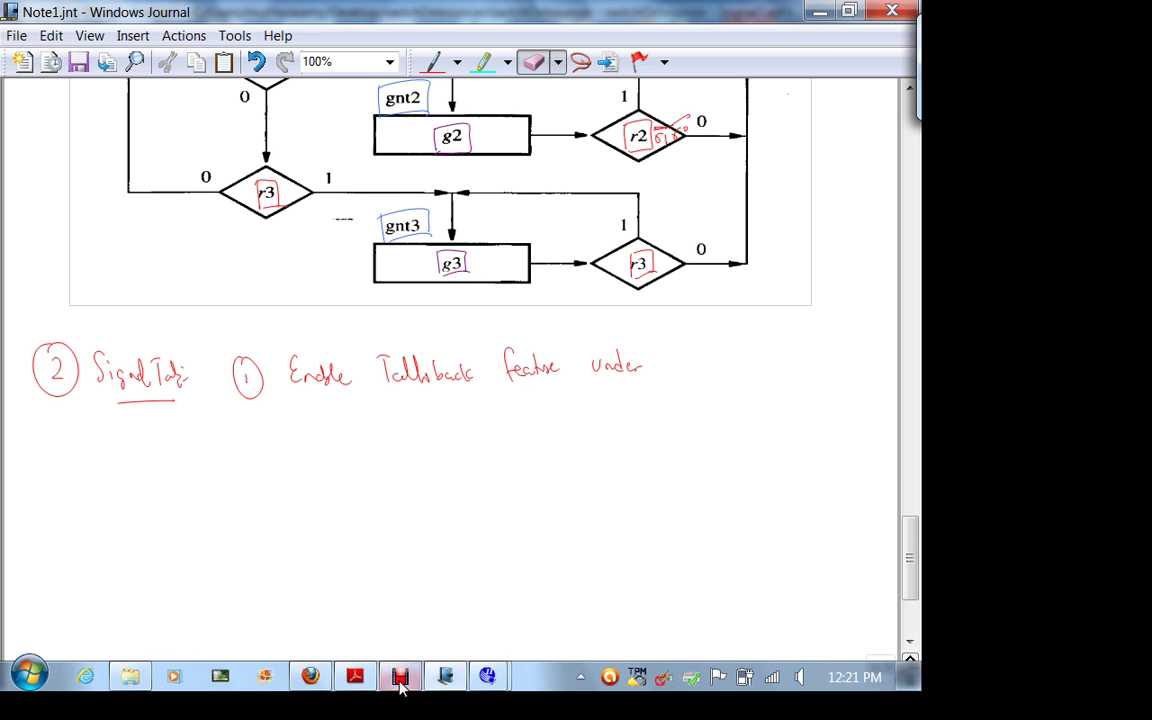
left_click(486, 681)
left_click(325, 35)
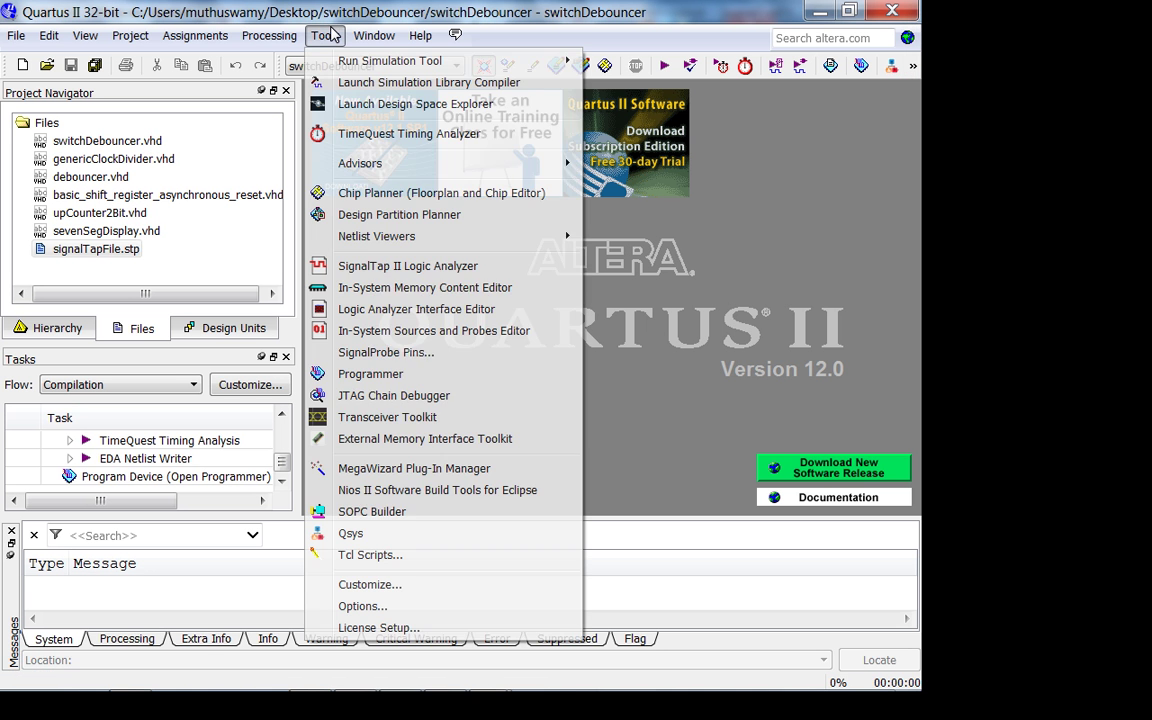
Look at the Internet Connectivity options, cancel unchanged, and minimize Quartus to return to the notes.
left_click(365, 601)
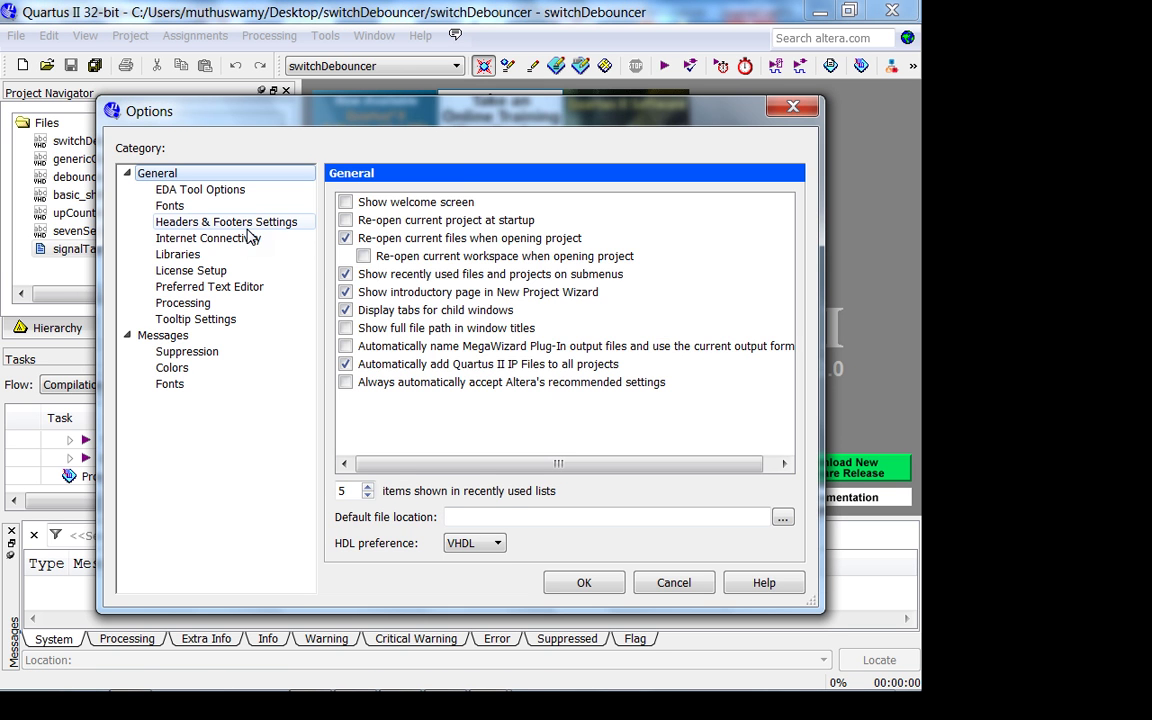
left_click(250, 237)
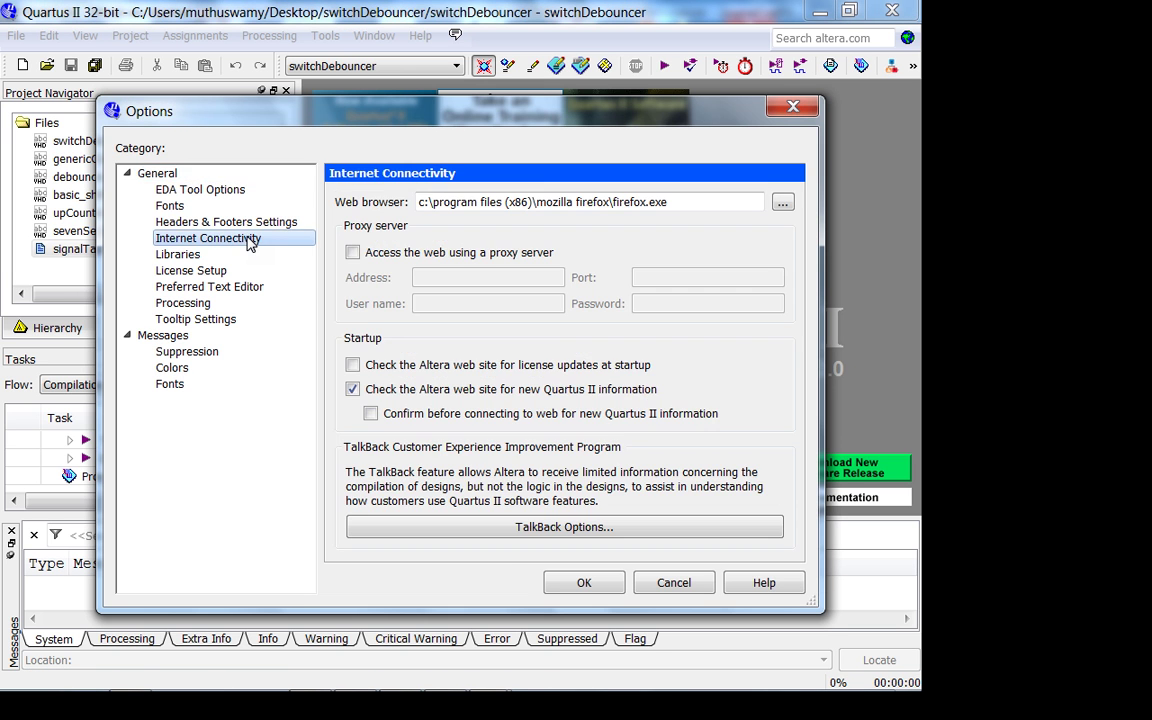
left_click(674, 583)
left_click(820, 11)
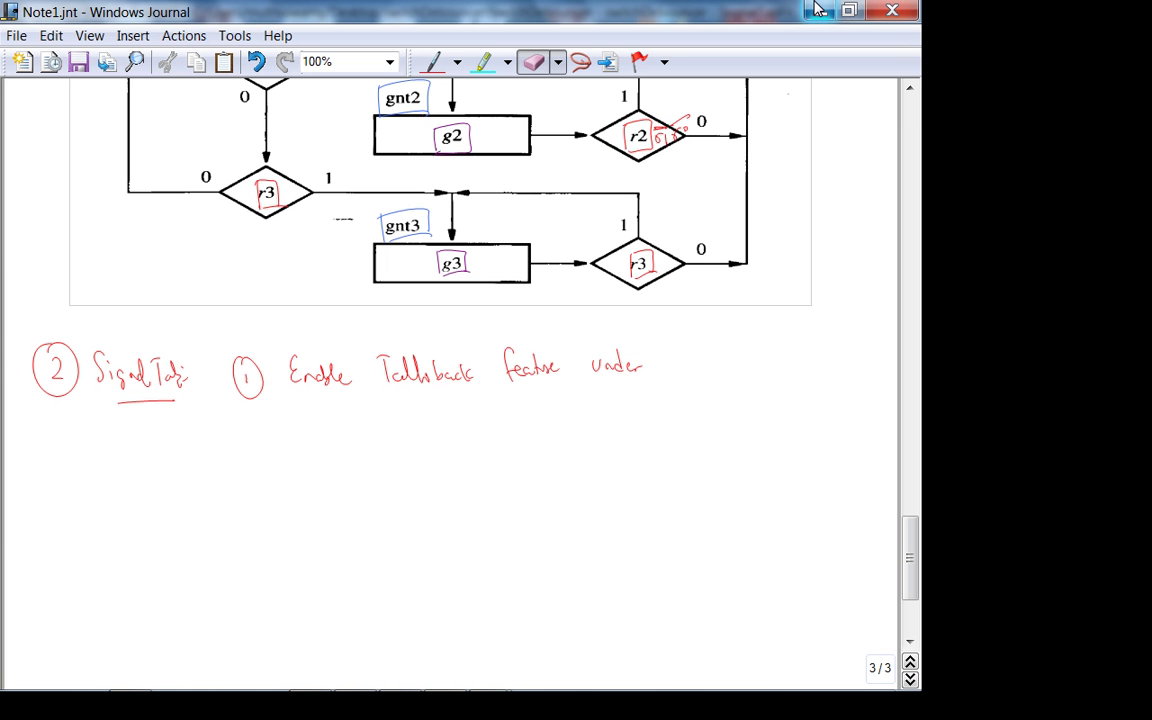
Finish note ① with the path Quartus Tools => Options => Internet Connectivity.
left_click(433, 61)
mouse_move(673, 352)
left_mouse_down()
mouse_move(747, 342)
mouse_move(757, 358)
mouse_move(810, 360)
left_mouse_up()
mouse_move(819, 352)
left_mouse_down()
mouse_move(819, 365)
mouse_move(877, 368)
mouse_move(889, 357)
left_mouse_up()
mouse_move(87, 432)
left_mouse_down()
mouse_move(140, 448)
mouse_move(169, 423)
mouse_move(197, 443)
mouse_move(219, 431)
mouse_move(238, 439)
mouse_move(251, 423)
mouse_move(256, 439)
mouse_move(294, 432)
left_mouse_up()
mouse_move(288, 426)
left_mouse_down()
mouse_move(288, 438)
mouse_move(317, 423)
left_mouse_up()
mouse_move(310, 424)
left_mouse_down()
mouse_move(310, 440)
mouse_move(345, 434)
left_mouse_up()
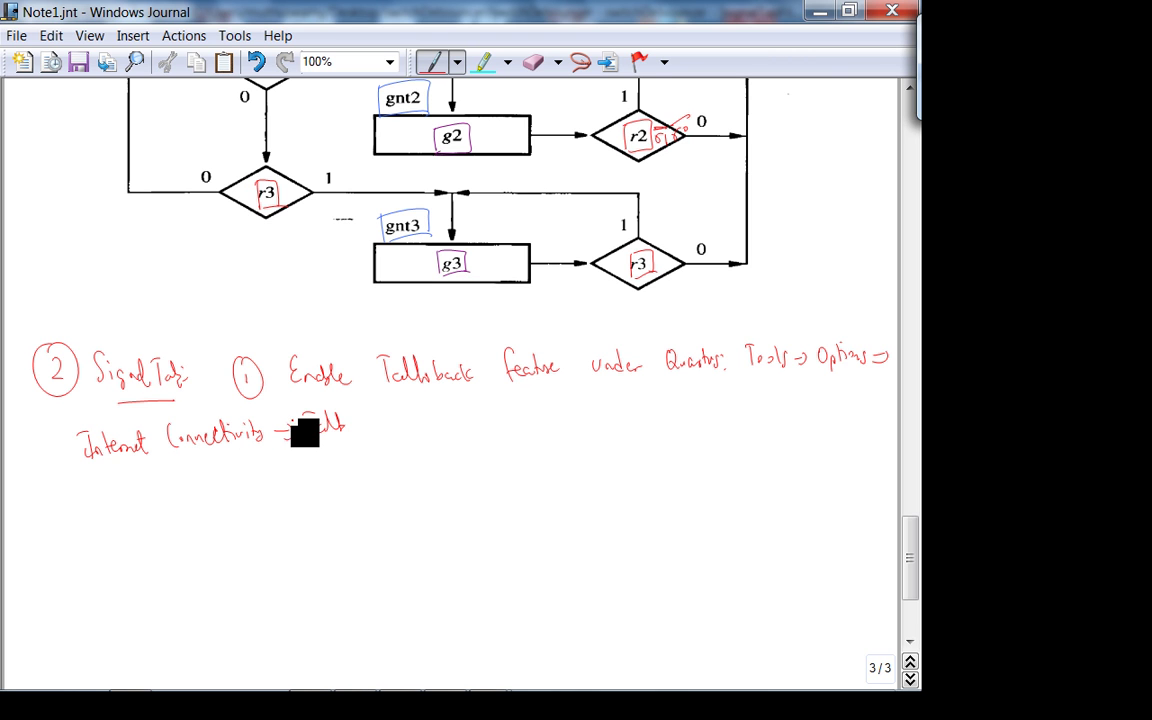
left_click_drag(290, 432, 426, 424)
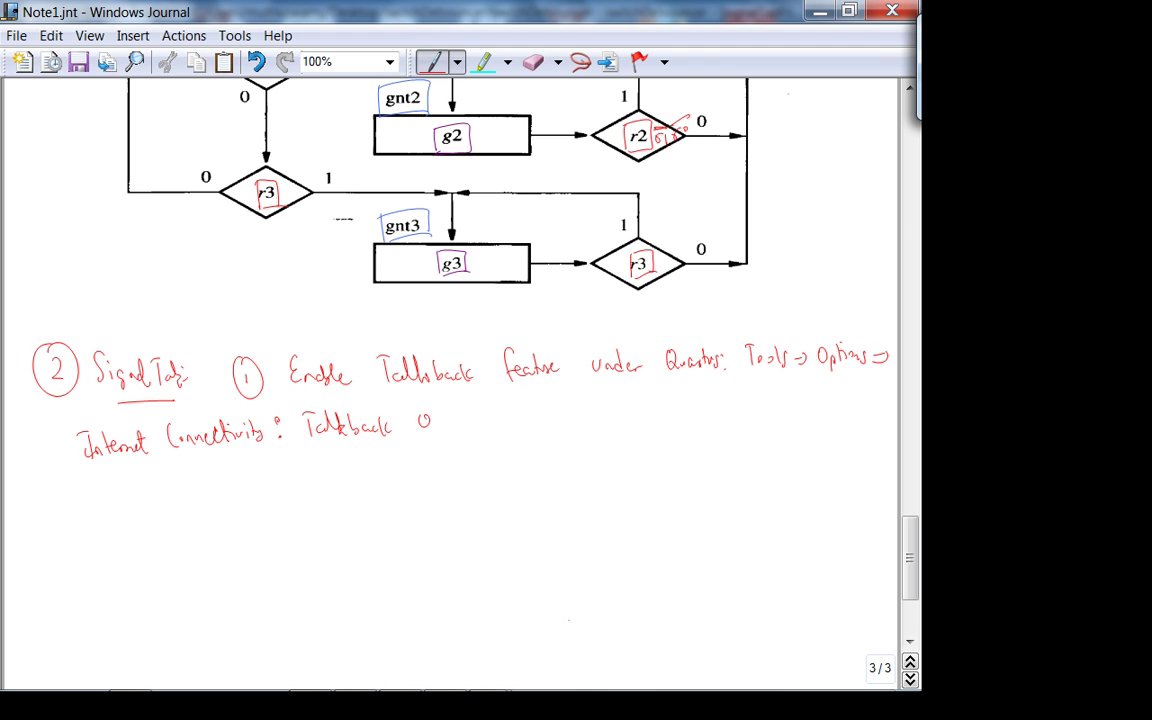
left_click(470, 425)
Start note ② with 'SignalTap: Clock is not visible but SignalTap is'.
left_click_drag(96, 491, 79, 500)
mouse_move(160, 500)
left_mouse_down()
mouse_move(215, 492)
mouse_move(241, 515)
mouse_move(290, 514)
mouse_move(402, 491)
mouse_move(412, 506)
mouse_move(442, 497)
mouse_move(478, 512)
left_mouse_up()
mouse_move(494, 498)
left_mouse_down()
mouse_move(486, 512)
mouse_move(541, 510)
mouse_move(566, 494)
left_mouse_up()
left_click_drag(531, 515, 617, 512)
left_click_drag(626, 502, 623, 512)
left_click_drag(632, 504, 646, 512)
left_click_drag(654, 495, 656, 512)
left_click_drag(662, 507, 669, 511)
left_click_drag(676, 512, 677, 513)
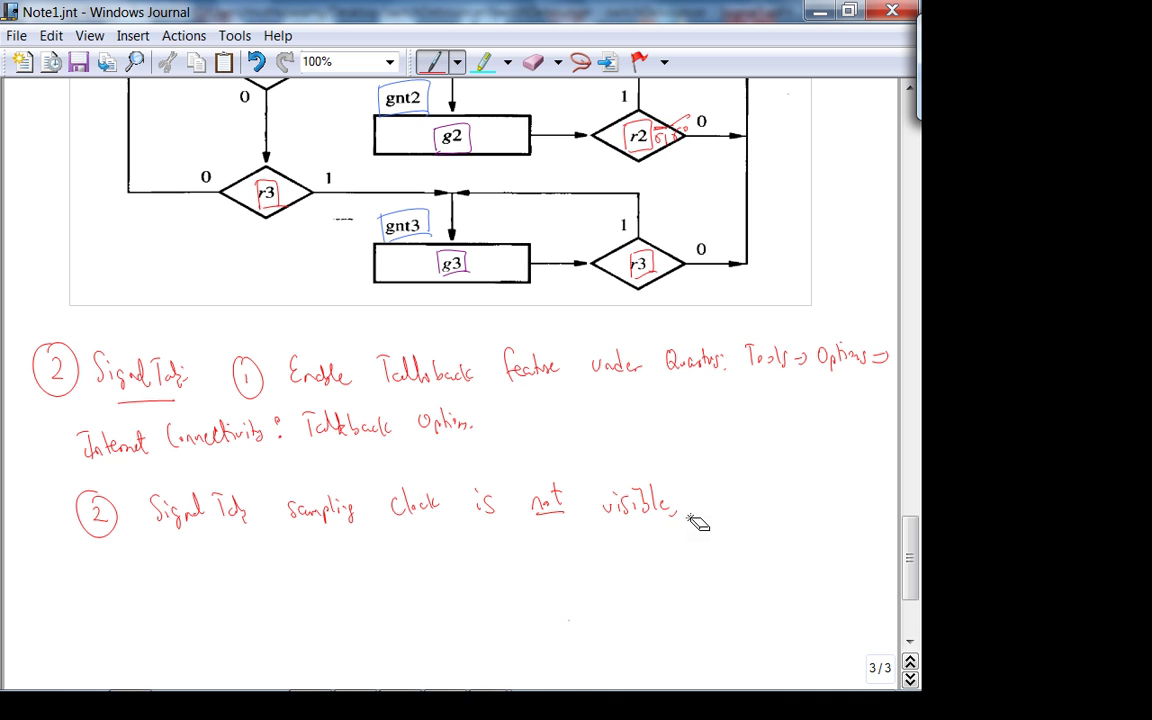
mouse_move(689, 525)
left_mouse_down()
mouse_move(700, 530)
mouse_move(712, 511)
left_mouse_up()
left_click_drag(715, 500, 731, 512)
left_click_drag(724, 499, 738, 499)
left_click_drag(757, 493, 762, 510)
mouse_move(766, 497)
left_mouse_down()
mouse_move(768, 516)
mouse_move(807, 506)
left_mouse_up()
left_click(800, 494)
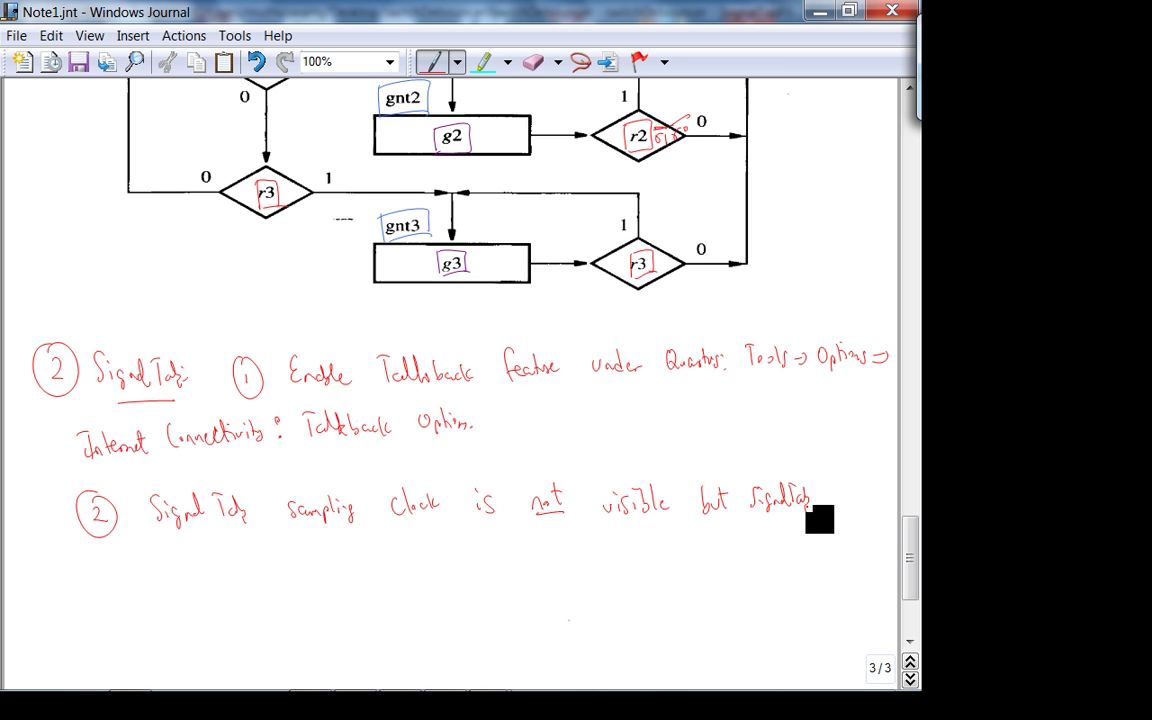
left_click_drag(833, 498, 845, 507)
left_click(832, 494)
Add 'always sampling' and the Nyquist-Shannon rule f_sampling ≥ 2f_max to the note.
left_click_drag(104, 570, 104, 584)
left_click_drag(112, 562, 117, 584)
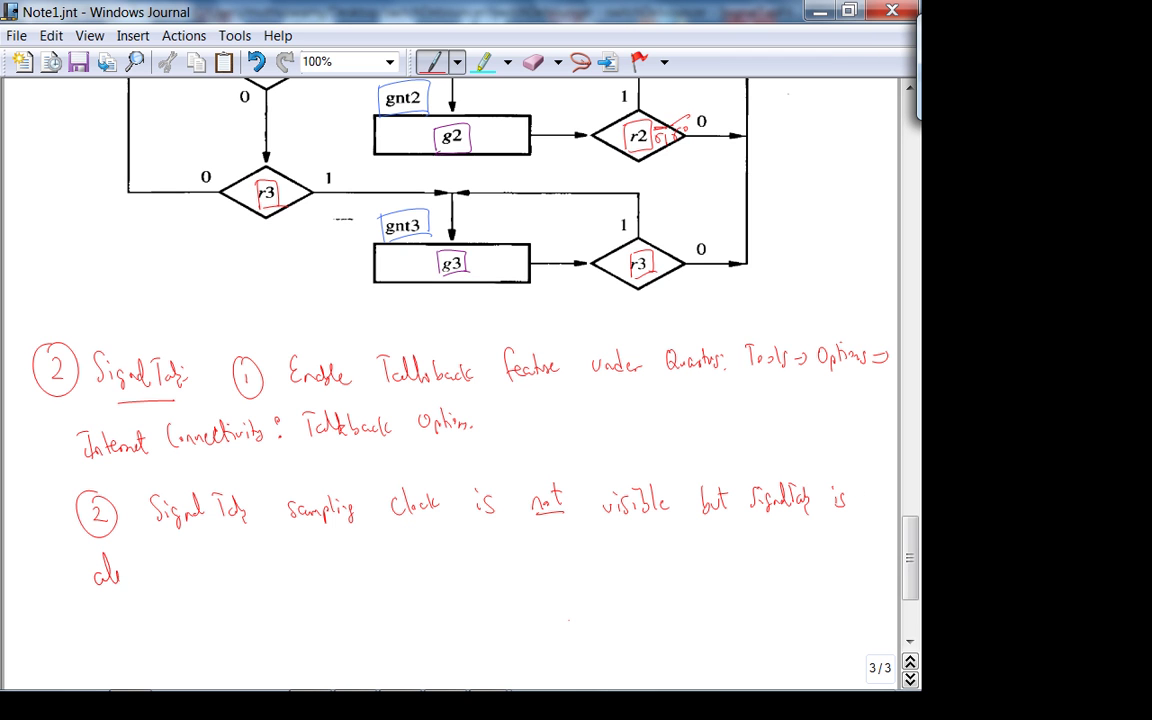
mouse_move(190, 563)
left_mouse_down()
mouse_move(224, 590)
mouse_move(235, 575)
mouse_move(298, 575)
mouse_move(316, 555)
mouse_move(346, 574)
mouse_move(453, 568)
left_mouse_up()
left_click(262, 571)
left_click(384, 570)
left_click_drag(345, 590, 448, 588)
left_click(459, 562)
left_click(459, 571)
left_click_drag(528, 548, 524, 570)
mouse_move(518, 560)
left_mouse_down()
mouse_move(583, 582)
mouse_move(699, 540)
mouse_move(735, 570)
left_mouse_up()
left_click(689, 565)
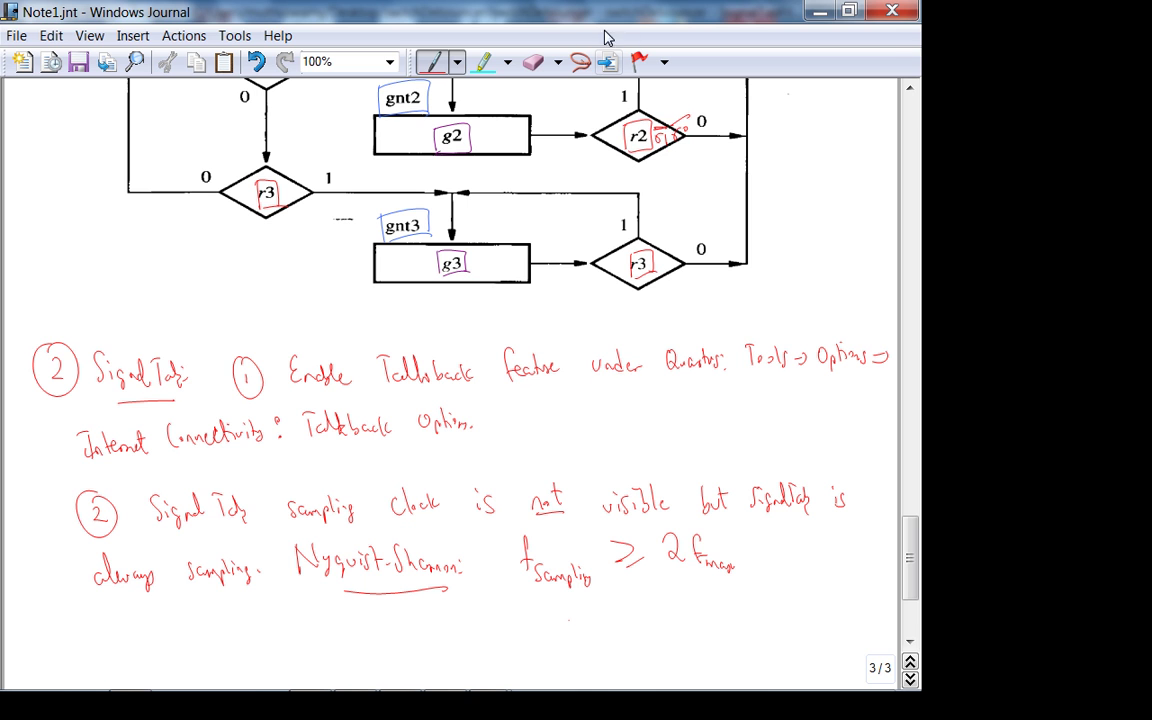
left_click(580, 61)
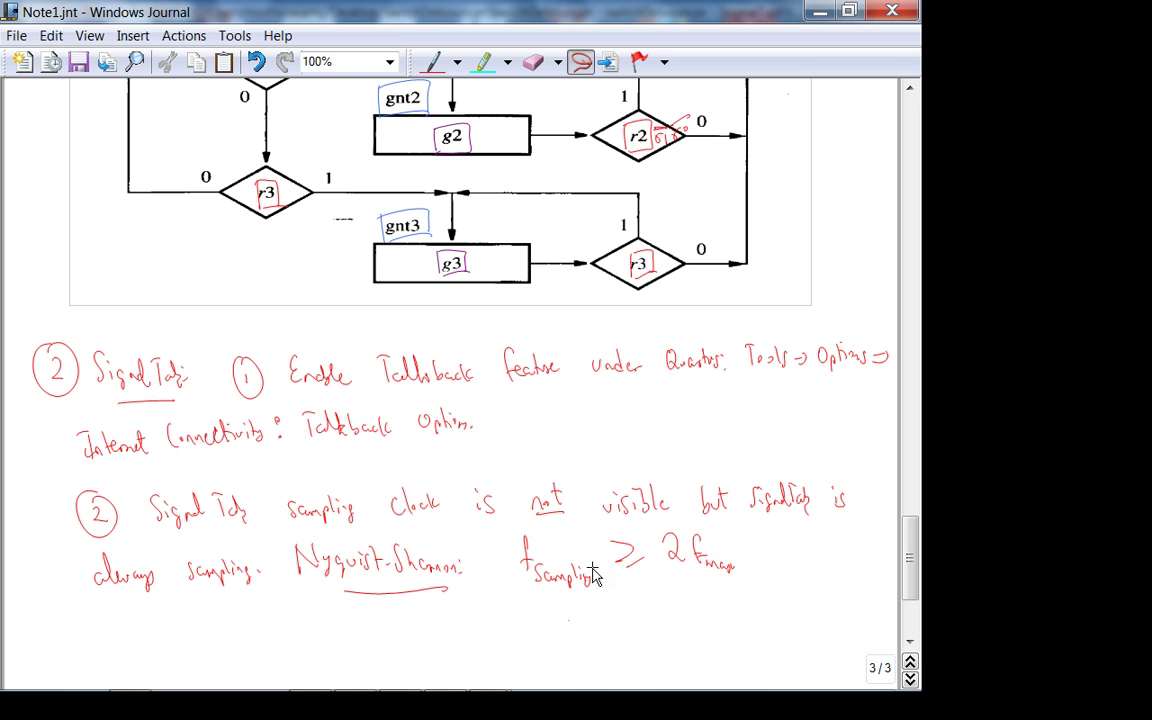
mouse_move(487, 680)
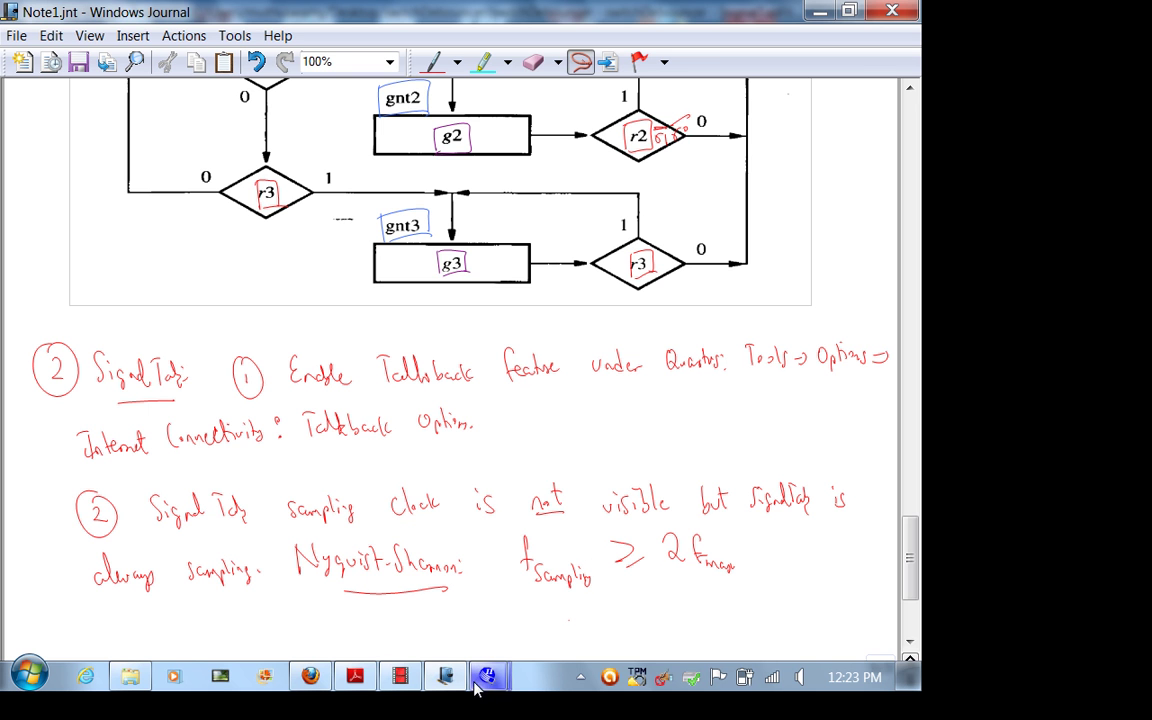
Review SignalTap's widened Signal Configuration and Data view, then close SignalTap and minimize Journal.
left_click(571, 579)
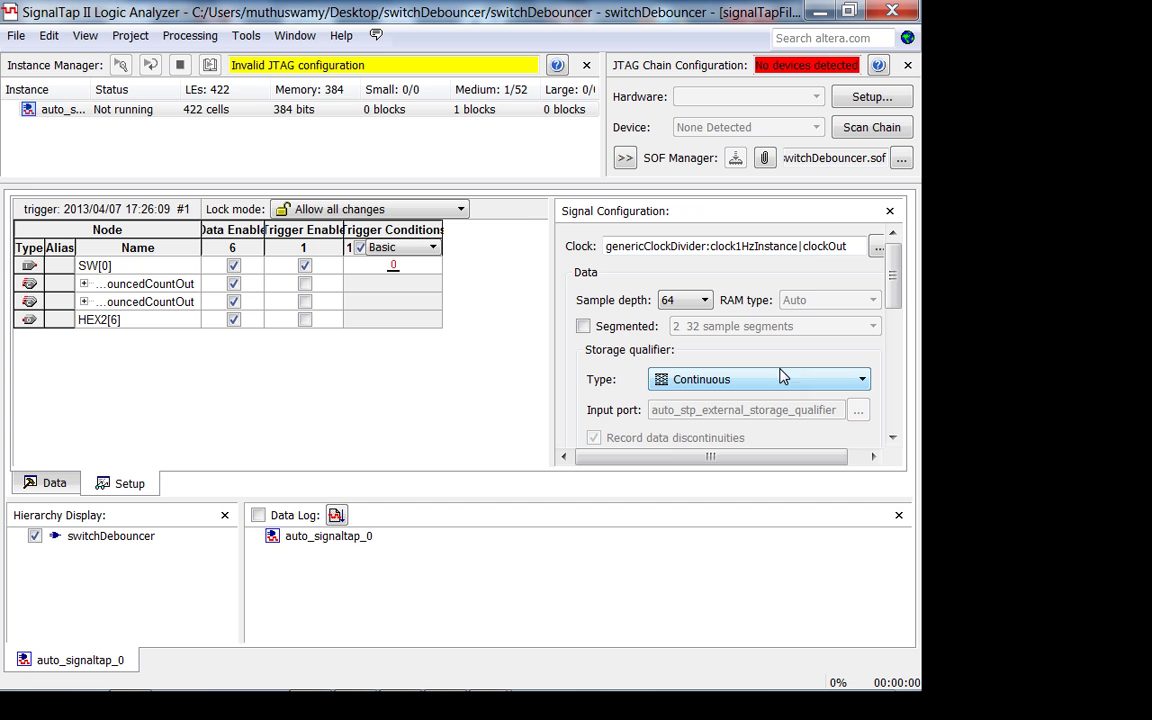
left_click_drag(548, 368, 504, 368)
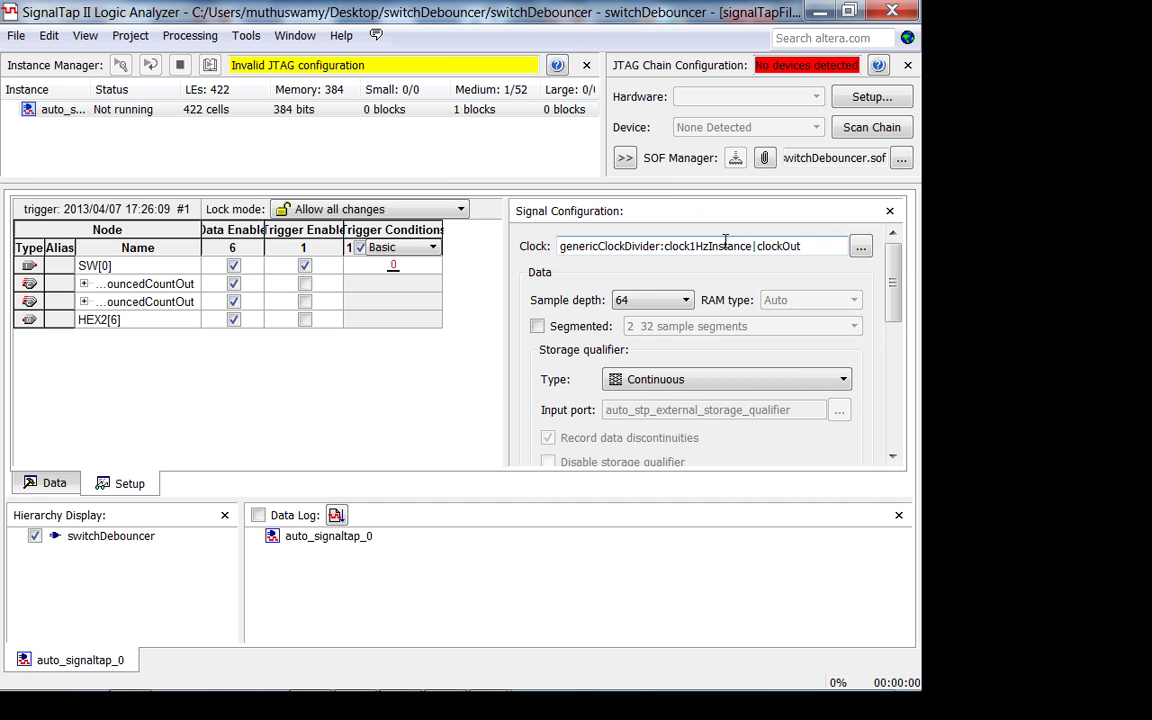
left_click(60, 488)
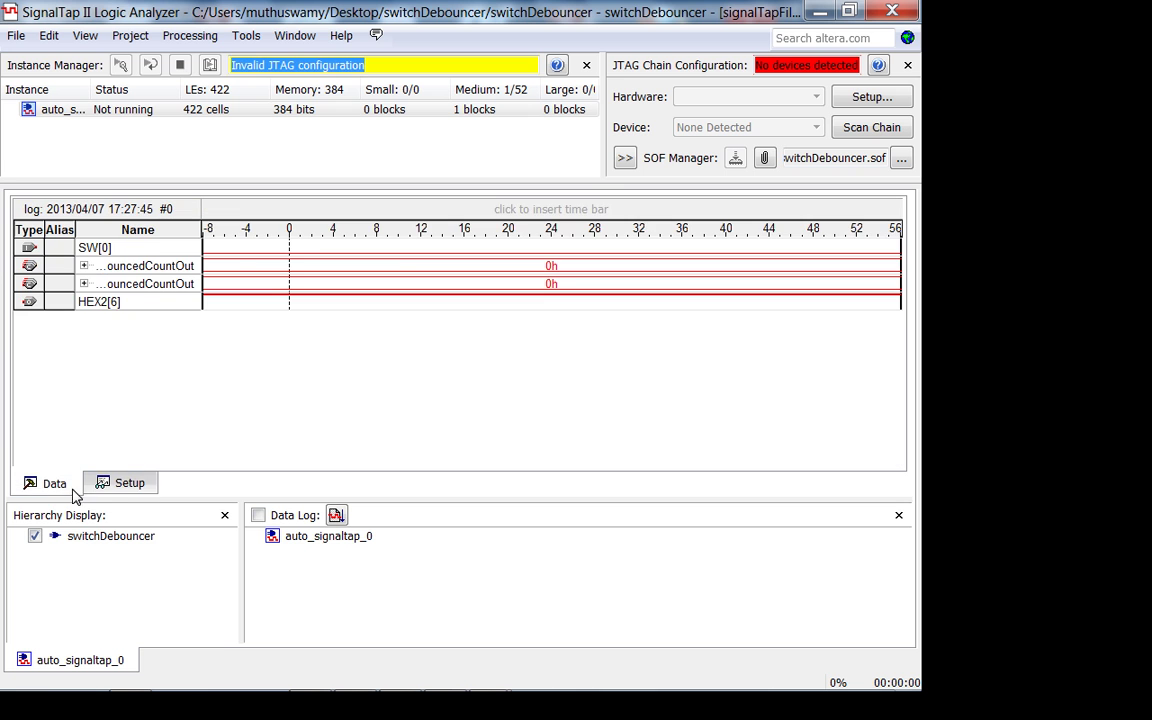
left_click(125, 483)
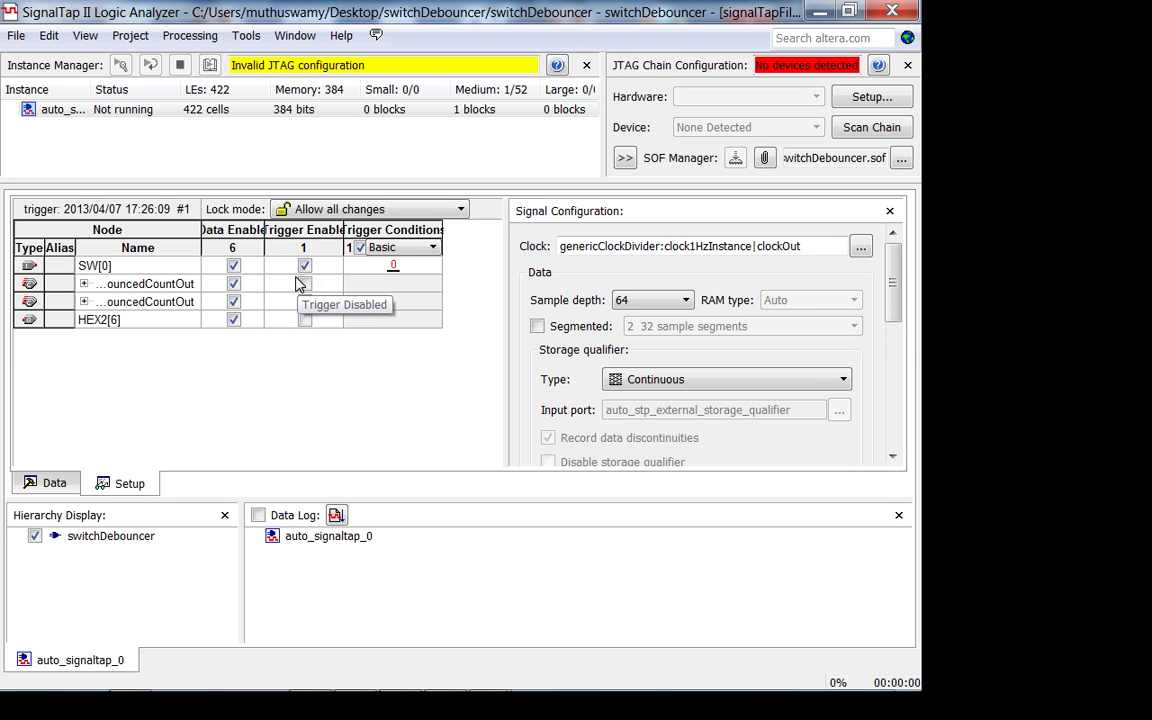
left_click(893, 10)
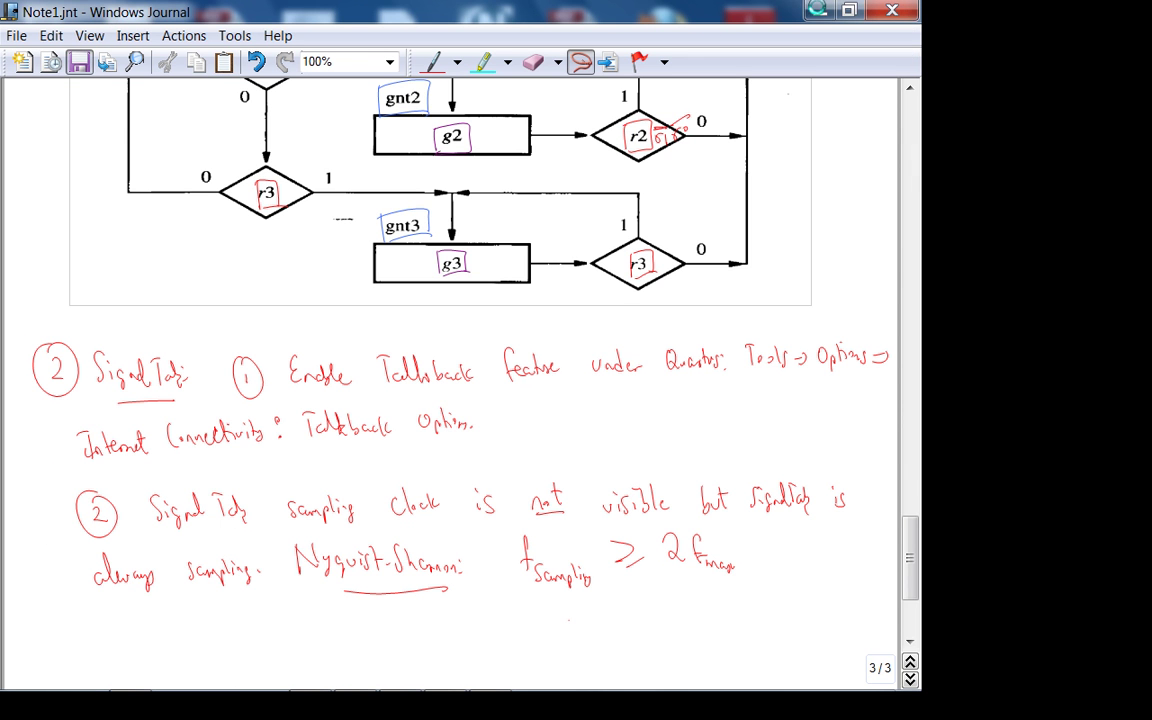
left_click(817, 10)
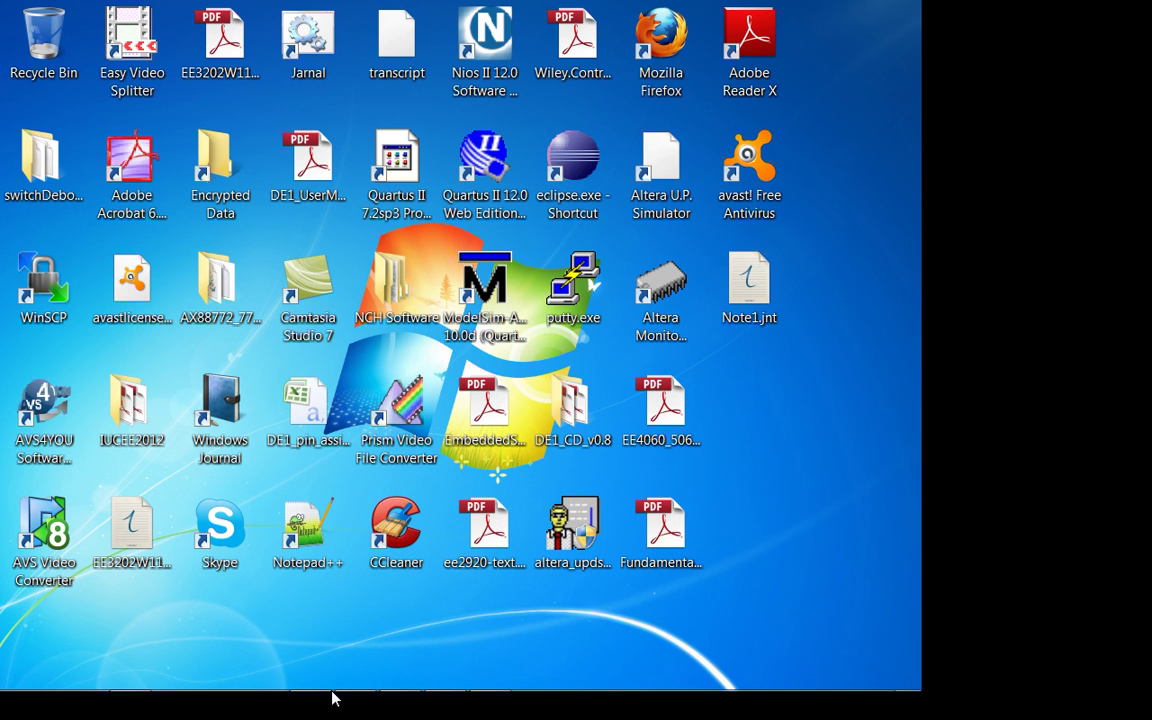
Remove signalTapFile.stp from the Quartus II project's files.
left_click(486, 677)
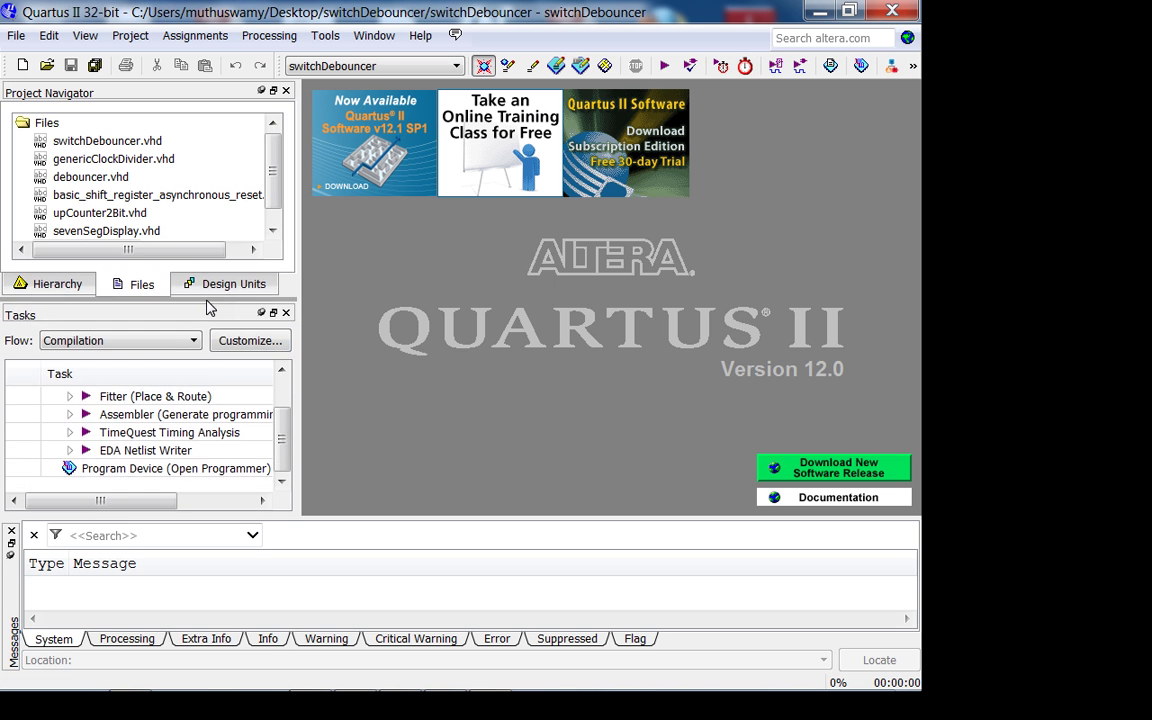
right_click(87, 252)
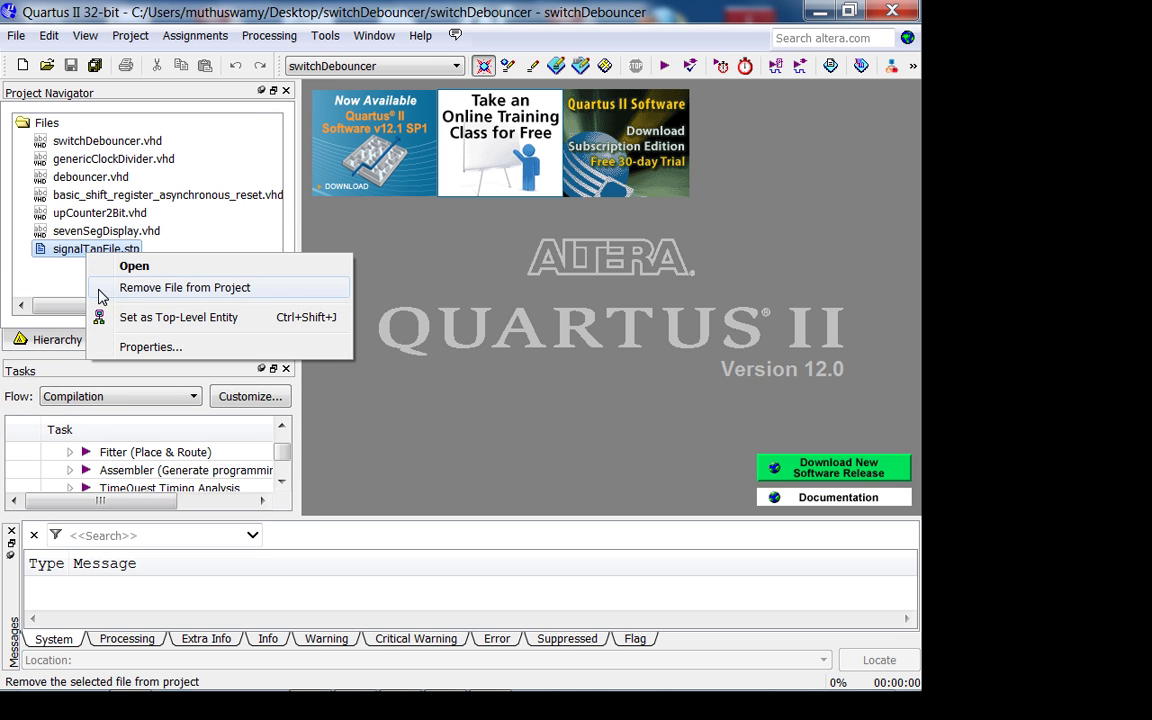
left_click(101, 297)
Reopen SignalTap II briefly, minimize it, and show the switchDebouncer folder in Explorer.
left_click(325, 36)
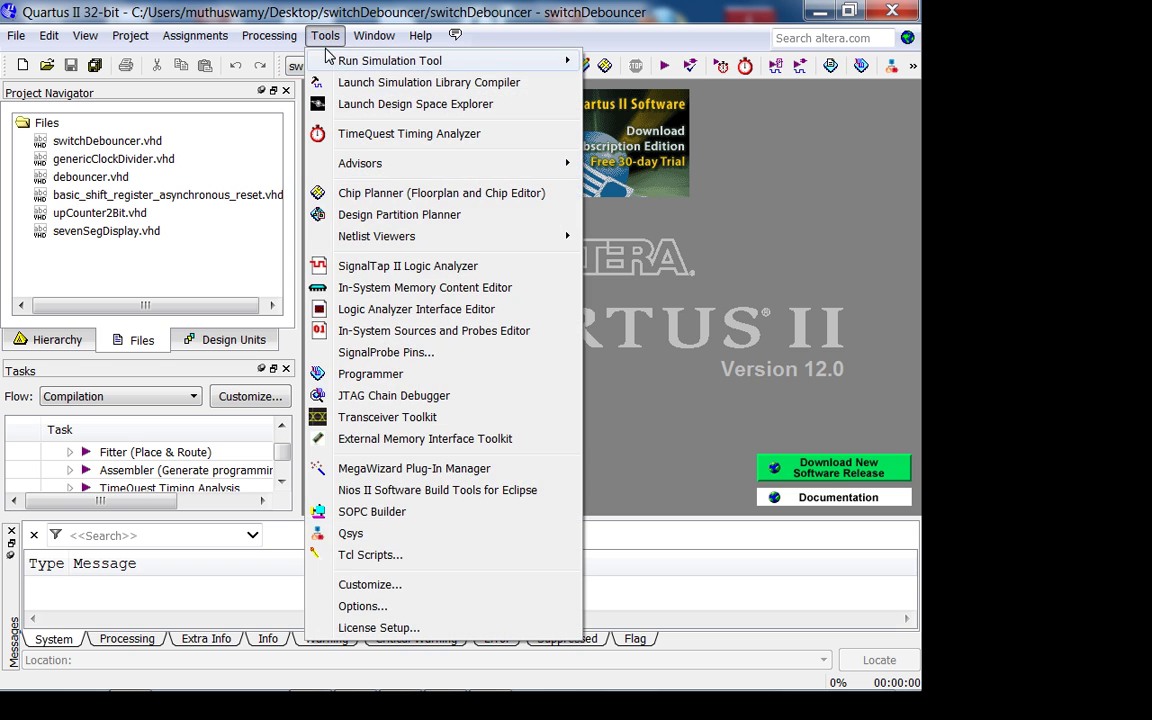
left_click(380, 265)
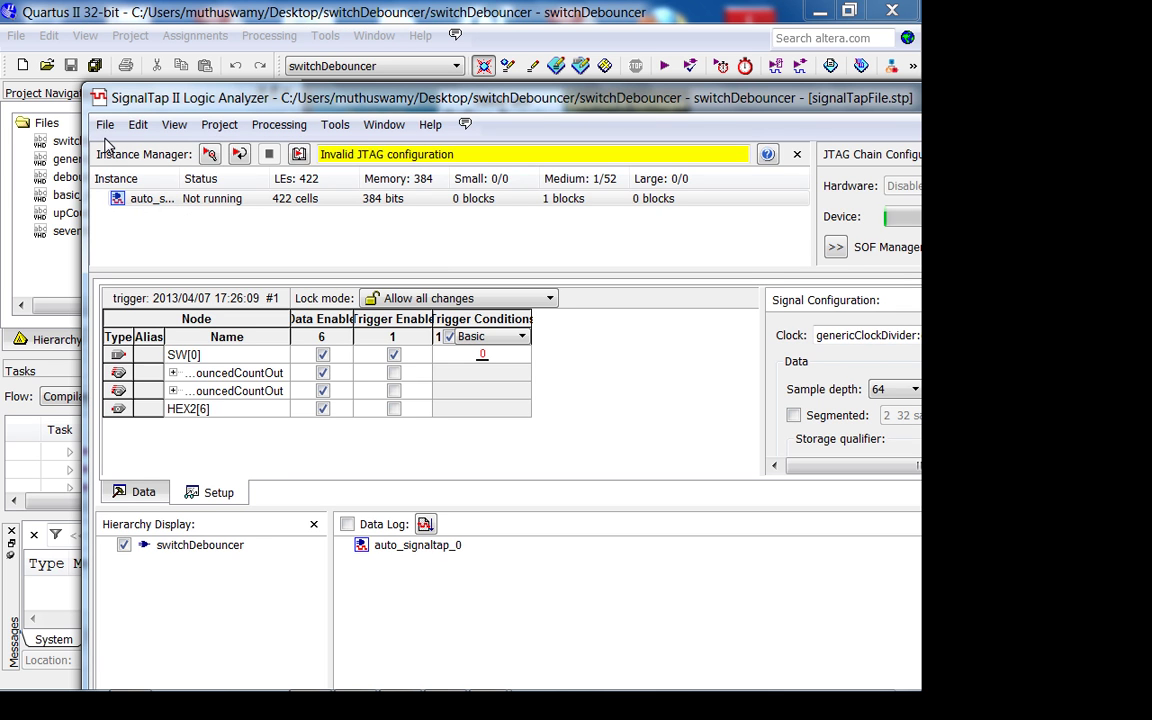
left_click(105, 126)
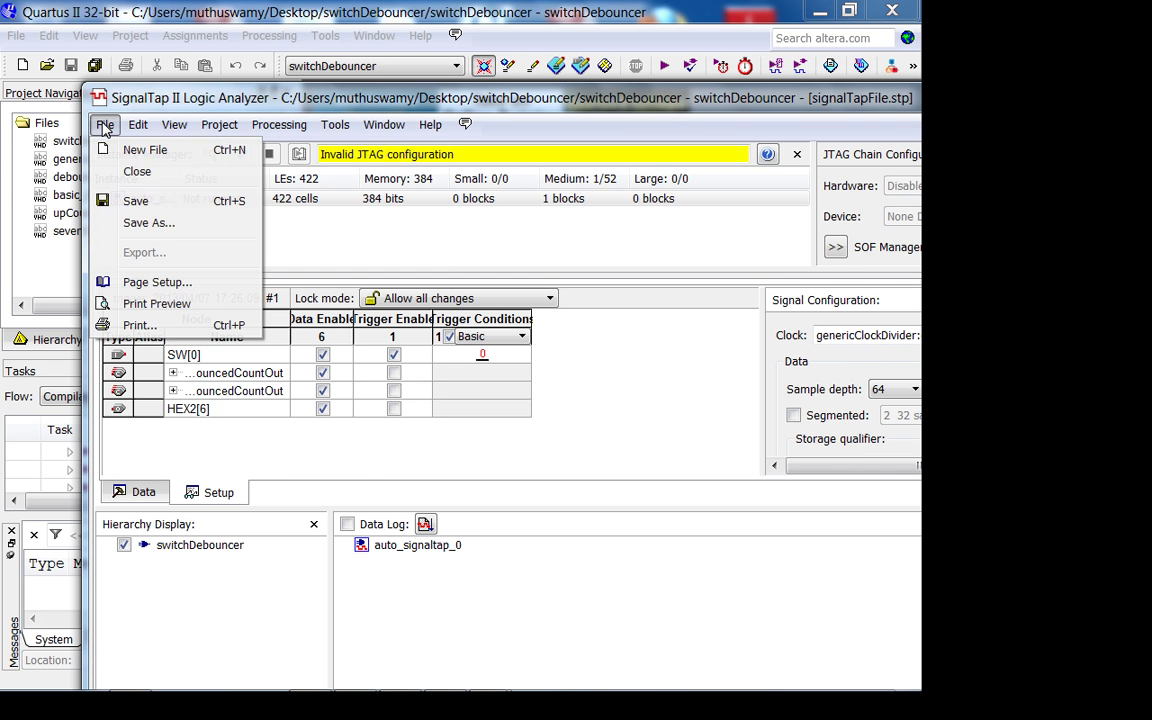
left_click(333, 421)
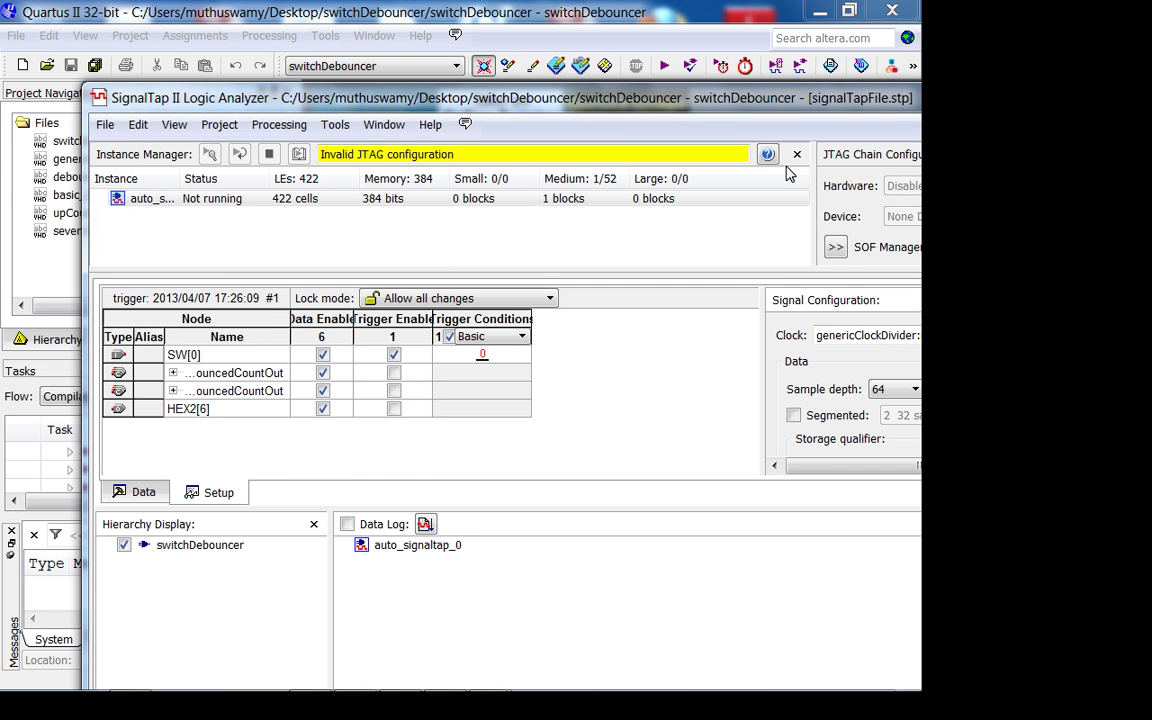
left_click_drag(488, 108, 395, 108)
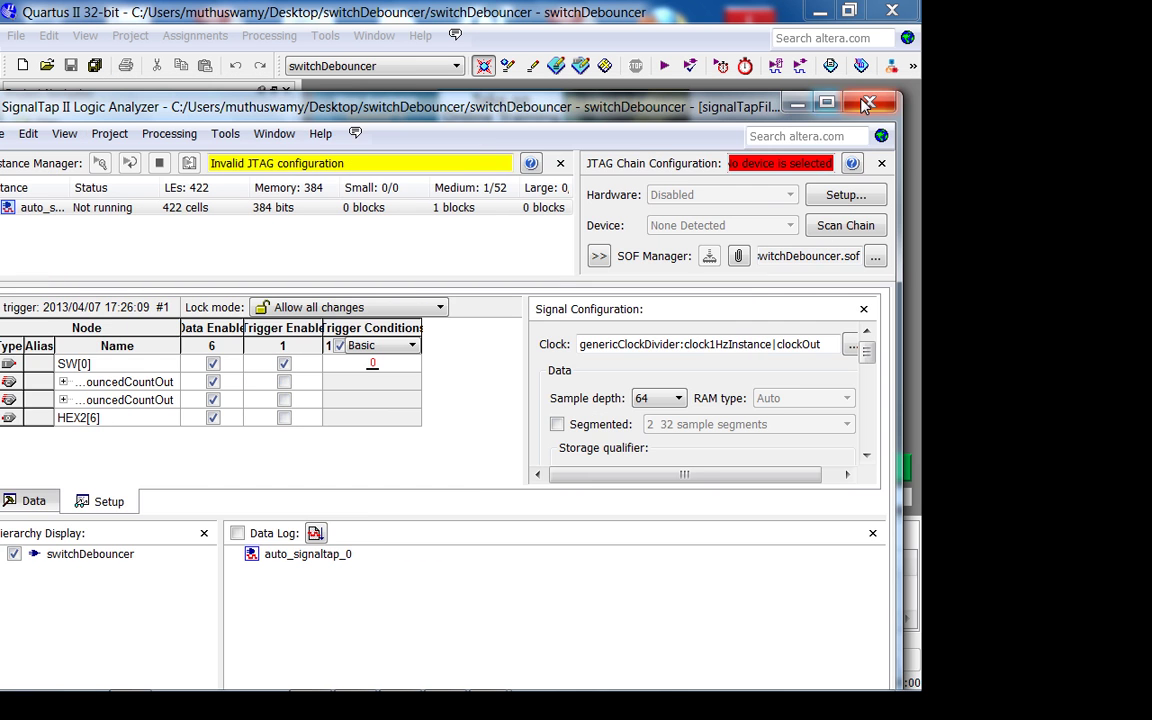
left_click(199, 693)
left_click(200, 695)
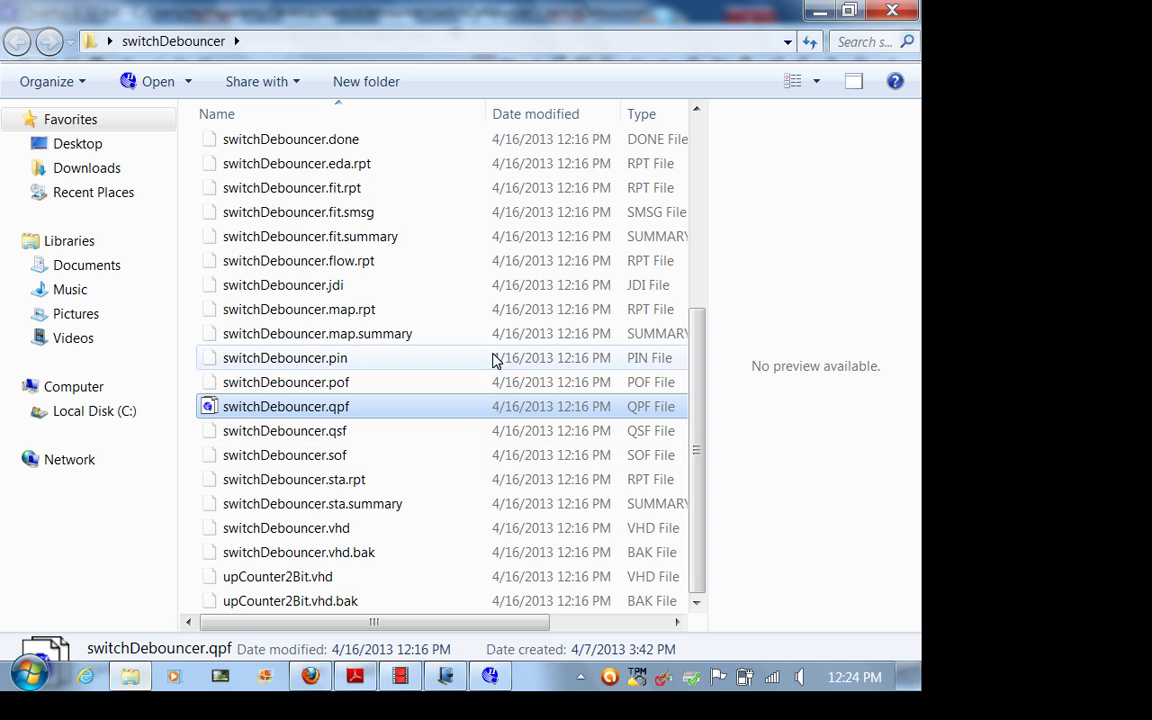
Delete signalTapFile.stp from the switchDebouncer folder, leaving 32 items.
scroll(476, 469, "up", 5)
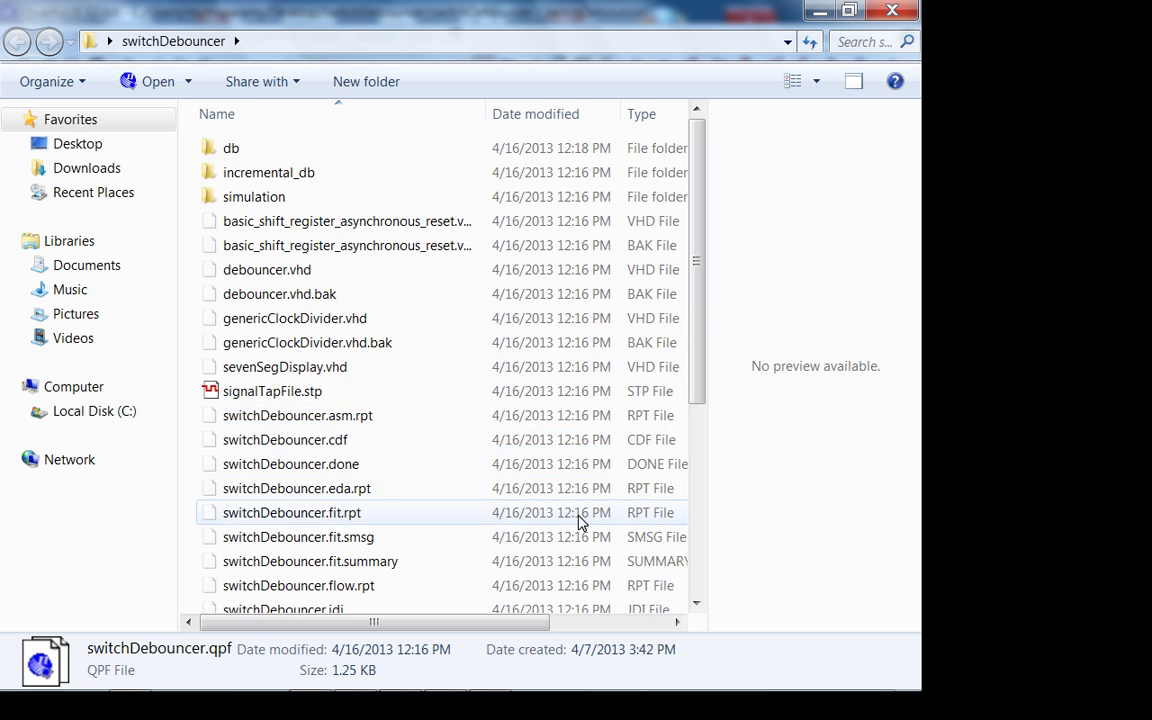
left_click(437, 400)
key("Delete")
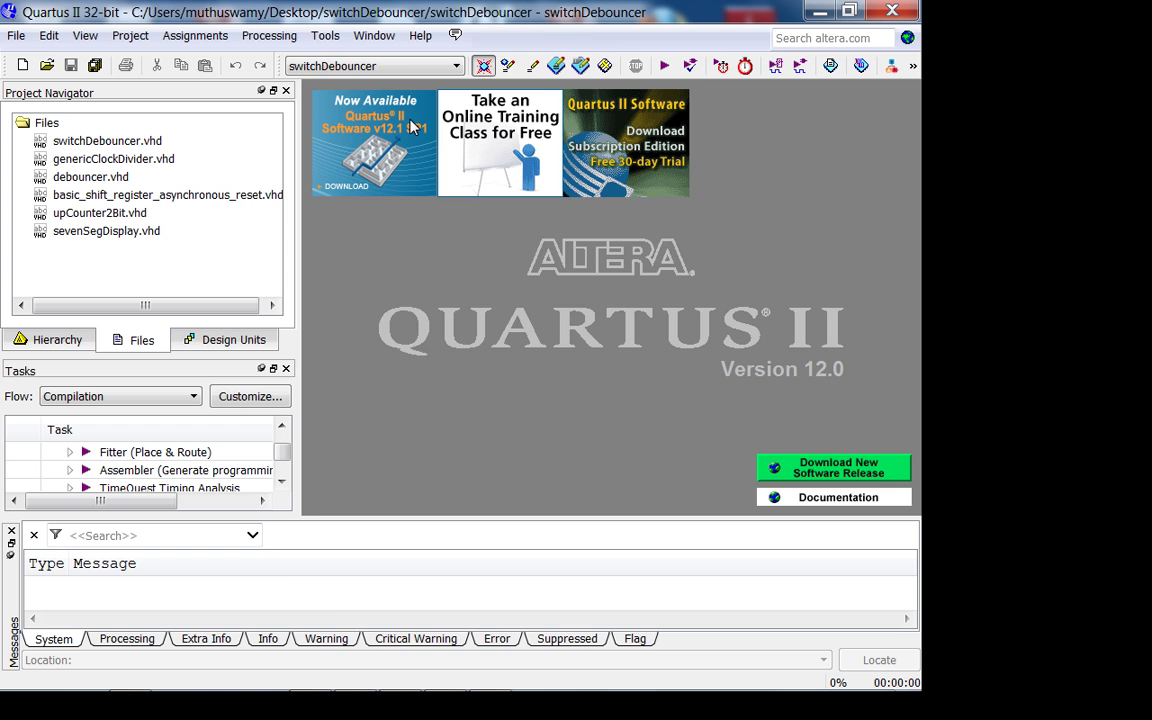
left_click(325, 35)
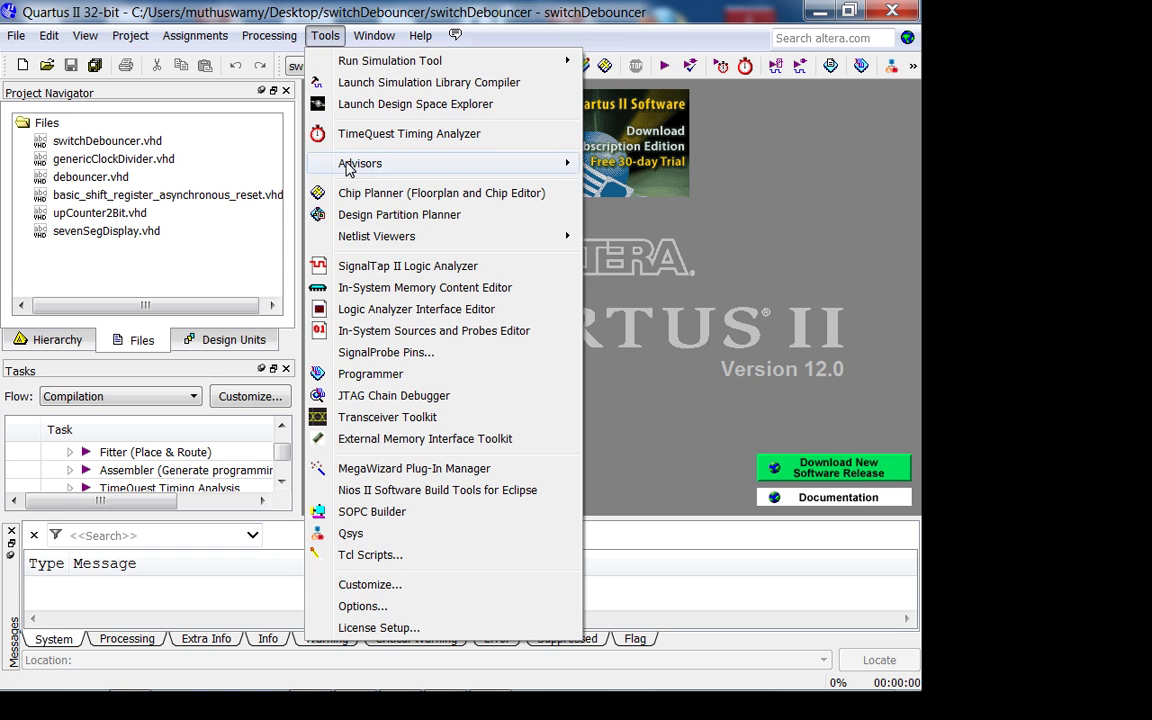
Launch SignalTap II Logic Analyzer full screen and close the extra blank file window.
left_click(365, 264)
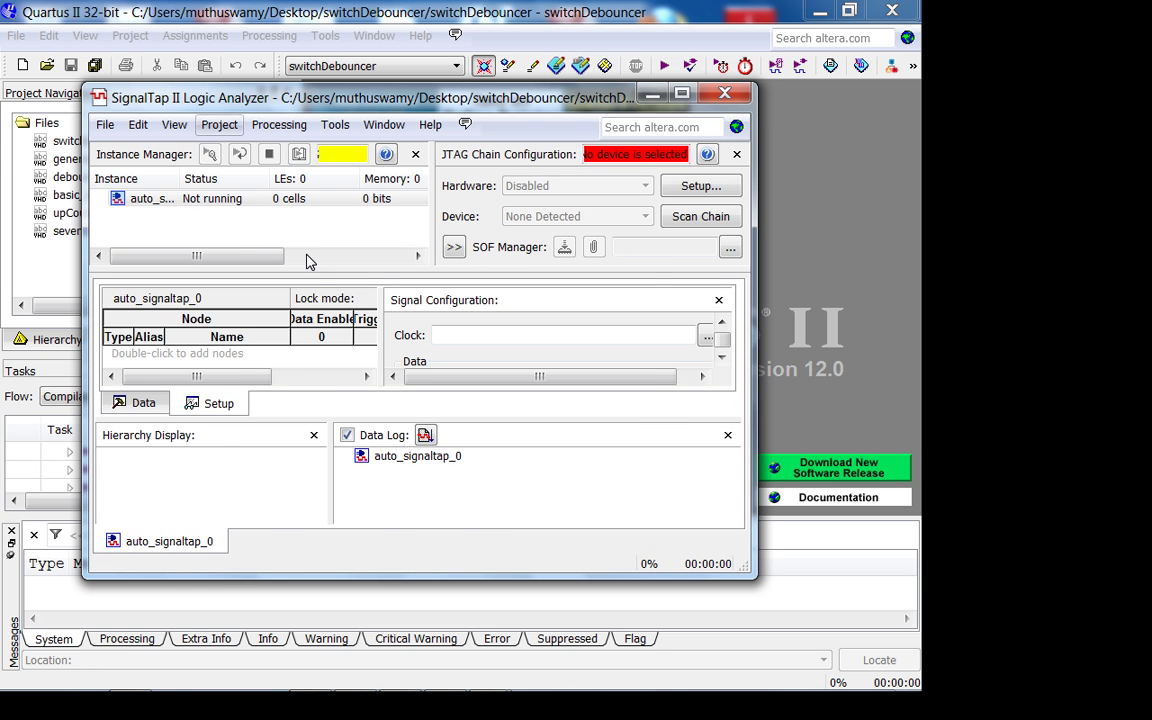
double_click(615, 95)
left_click(16, 35)
left_click(20, 58)
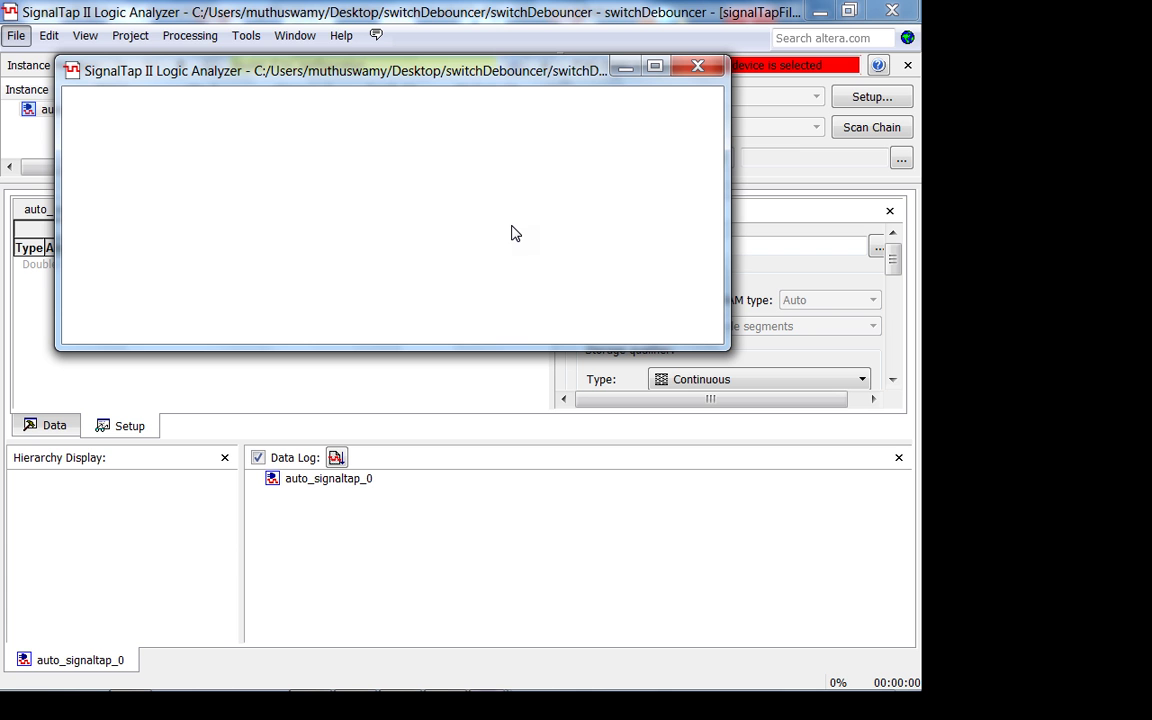
left_click(697, 68)
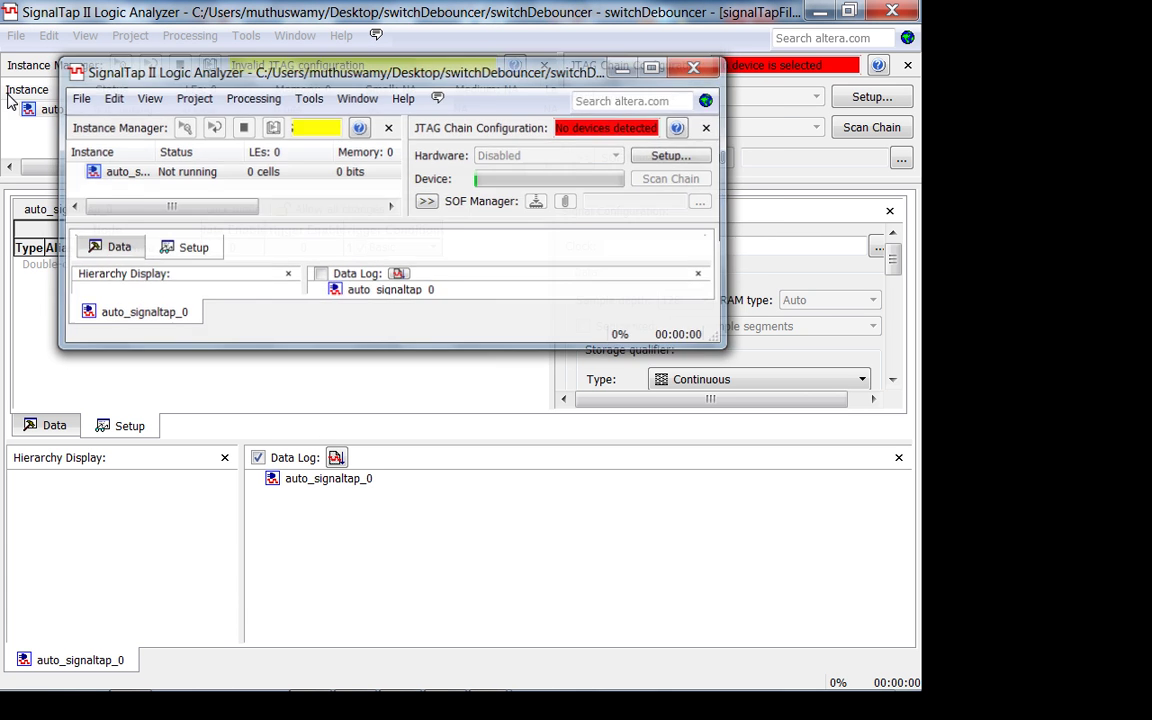
Save the SignalTap file as signalTapFile.stp and enable it for the switchDebouncer project.
left_click(16, 35)
left_click(48, 135)
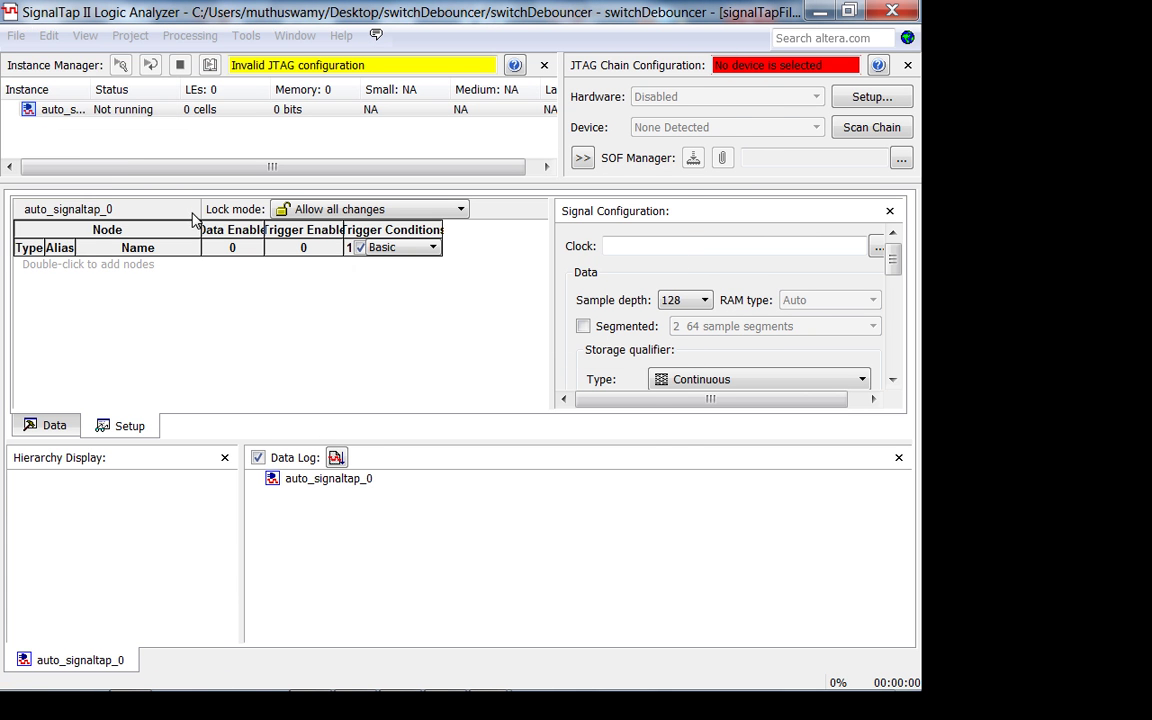
type("sig")
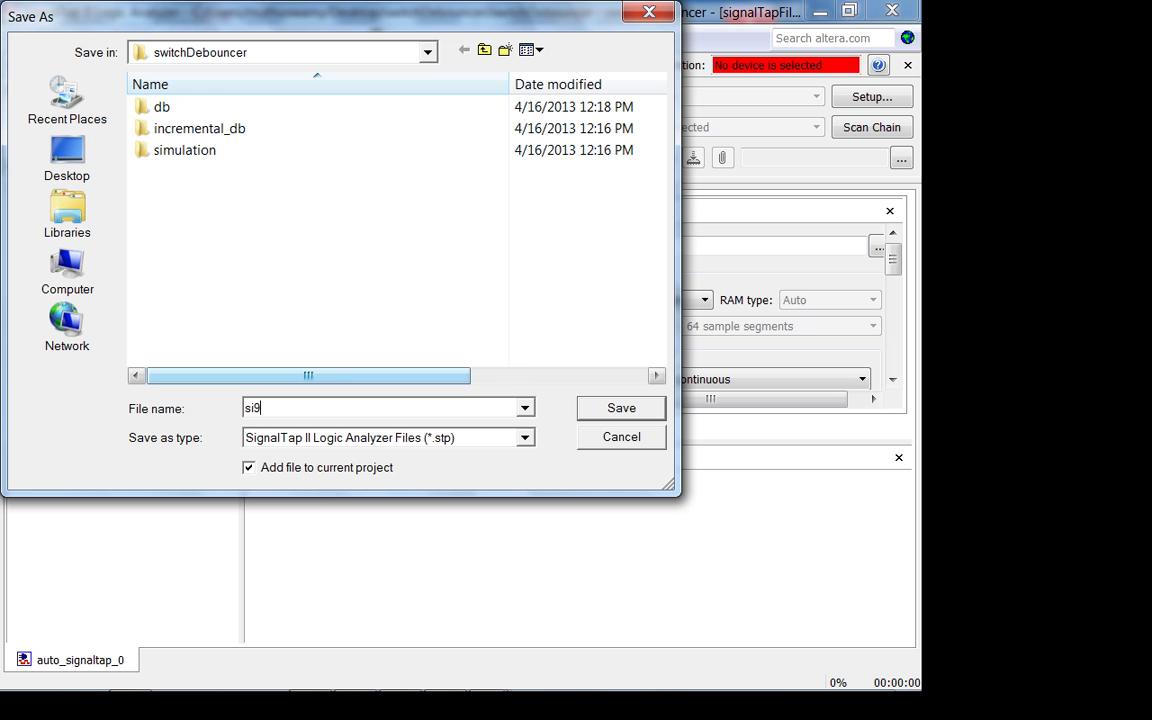
type("nalTapFile")
key("Return")
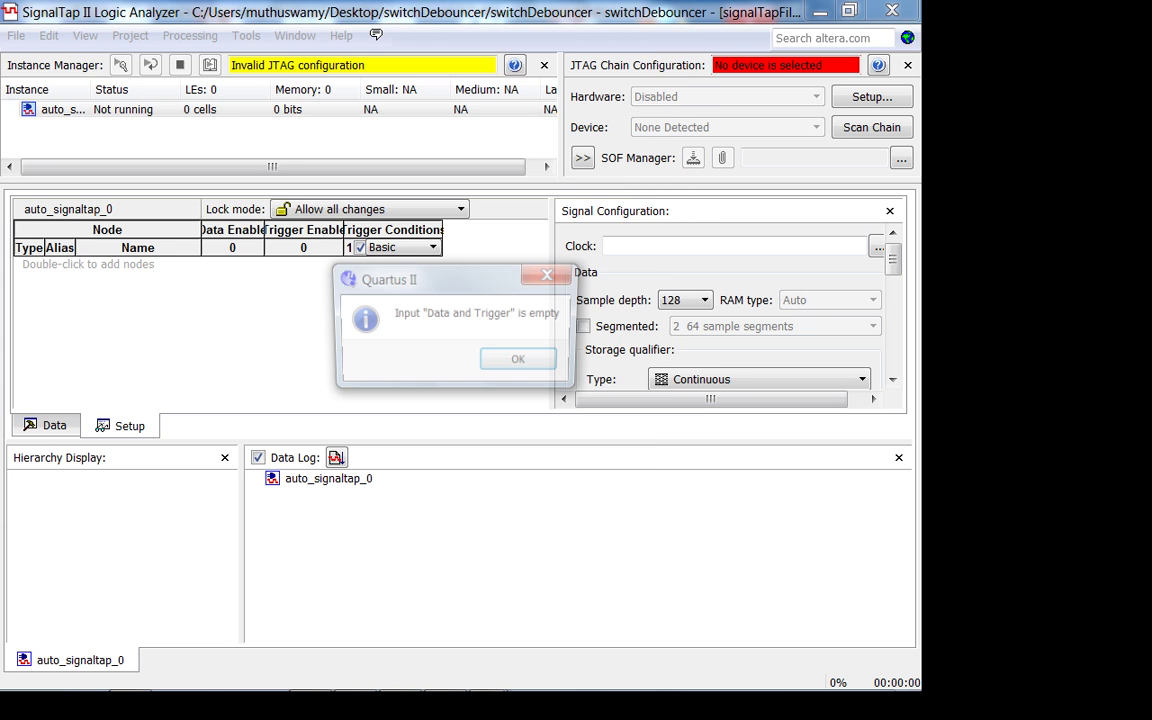
left_click(500, 365)
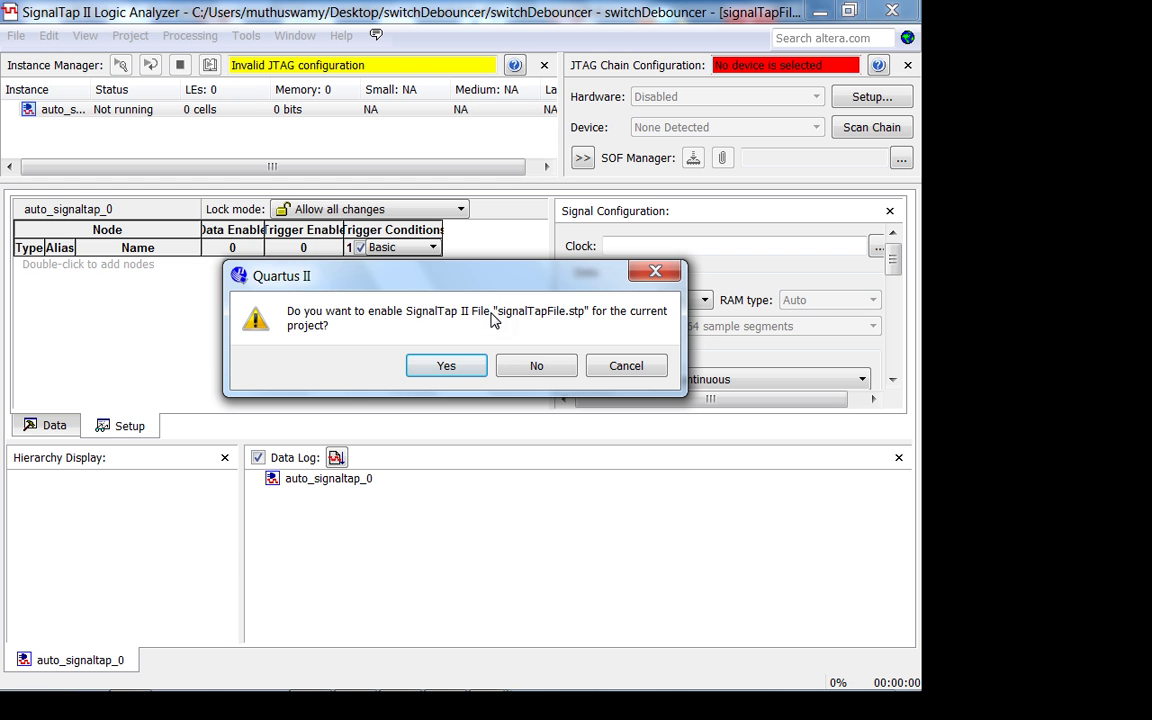
left_click(460, 367)
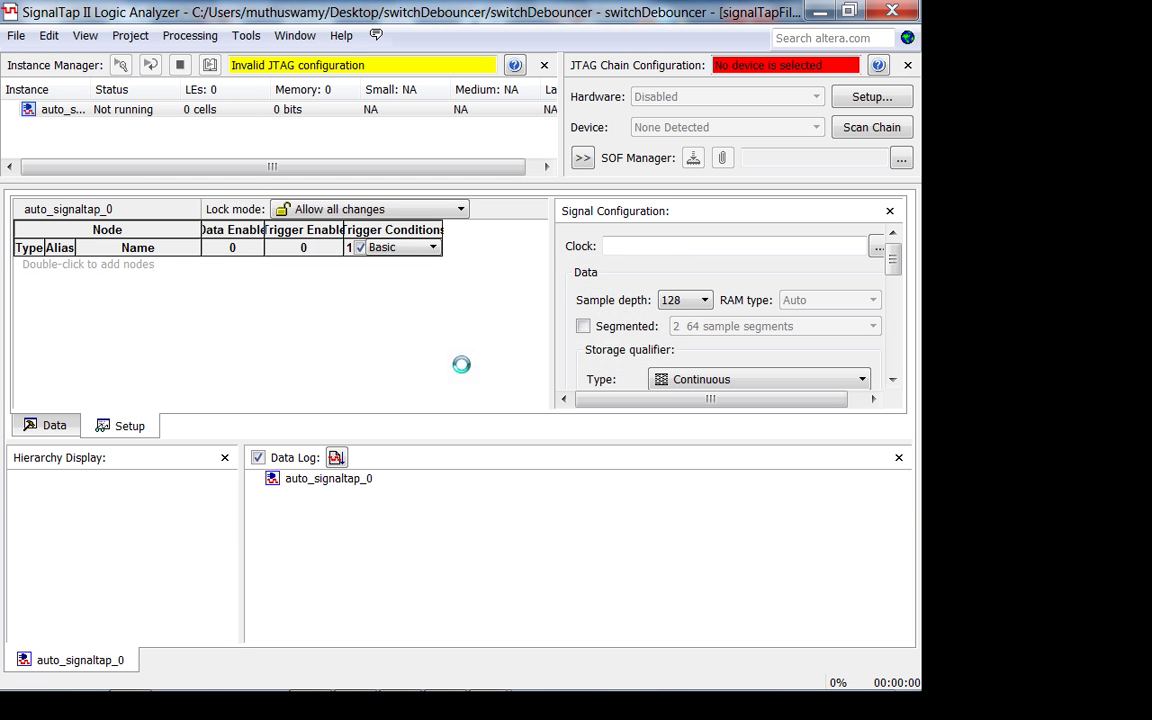
left_click(812, 12)
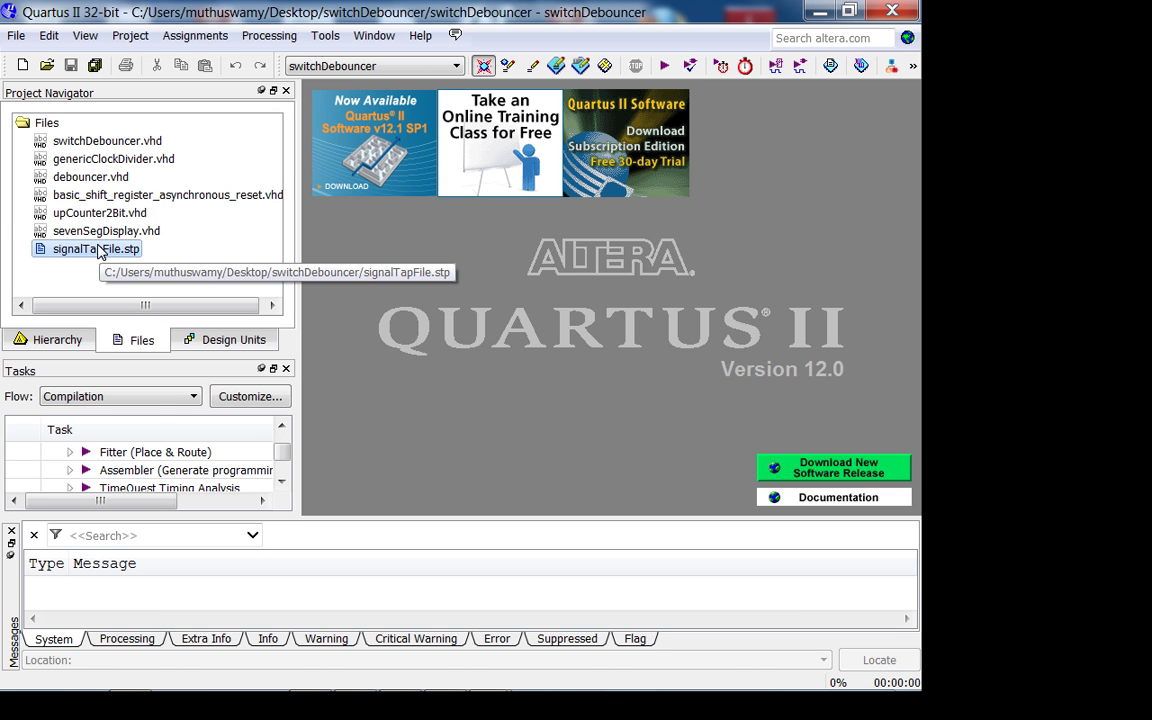
Run Analysis & Synthesis on switchDebouncer and acknowledge its success with 35 warnings.
left_click_drag(283, 452, 283, 443)
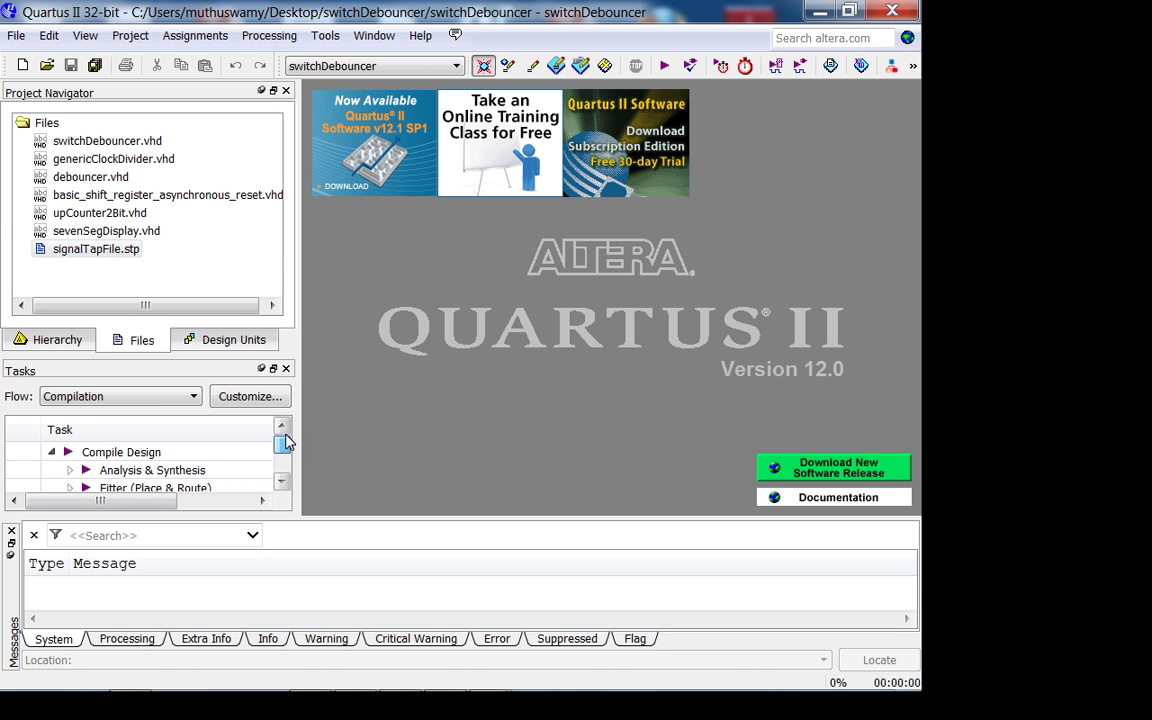
left_click(158, 472)
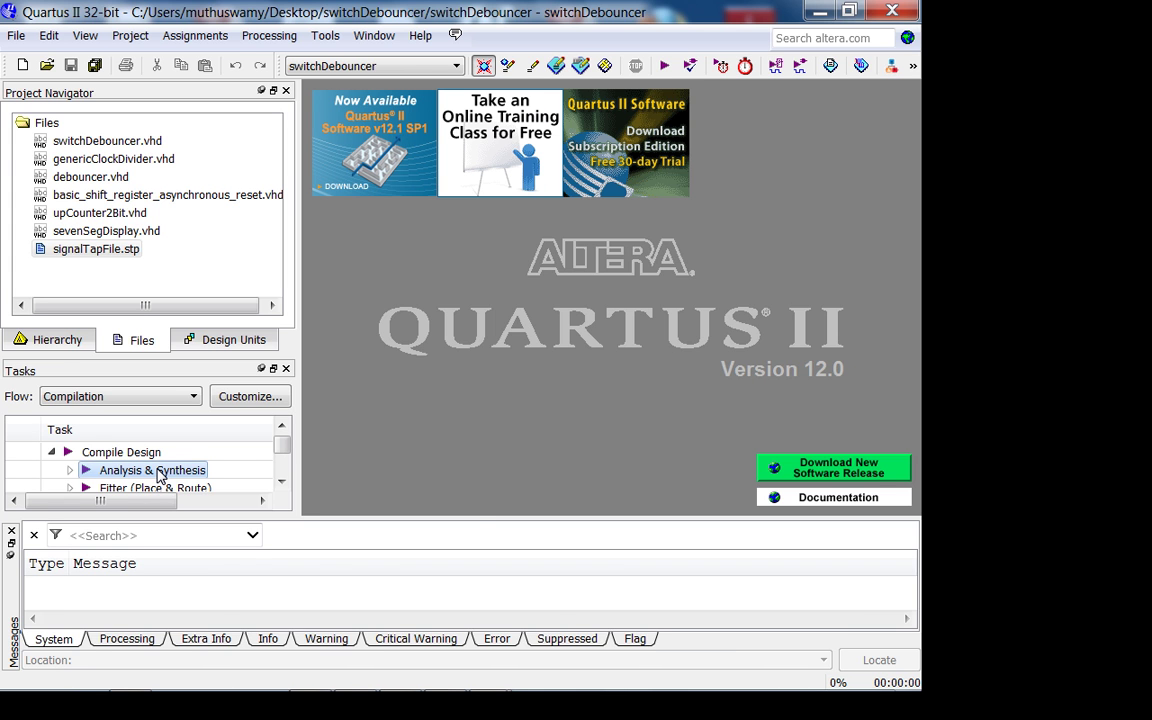
double_click(158, 472)
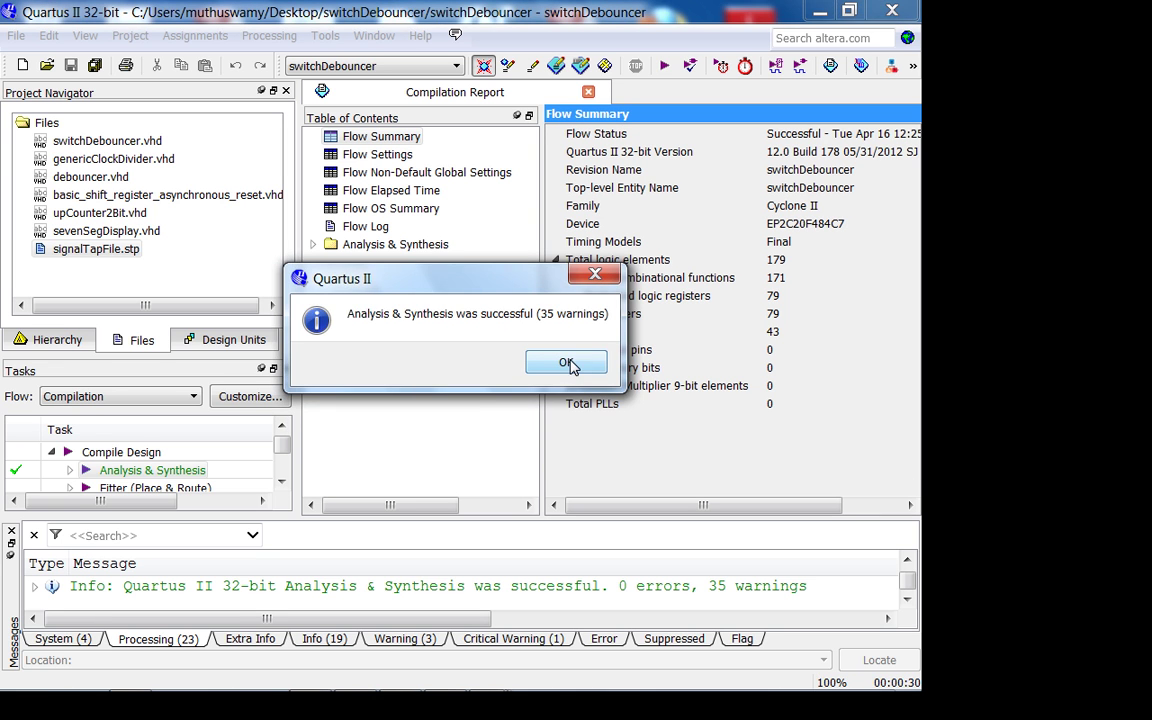
left_click(566, 364)
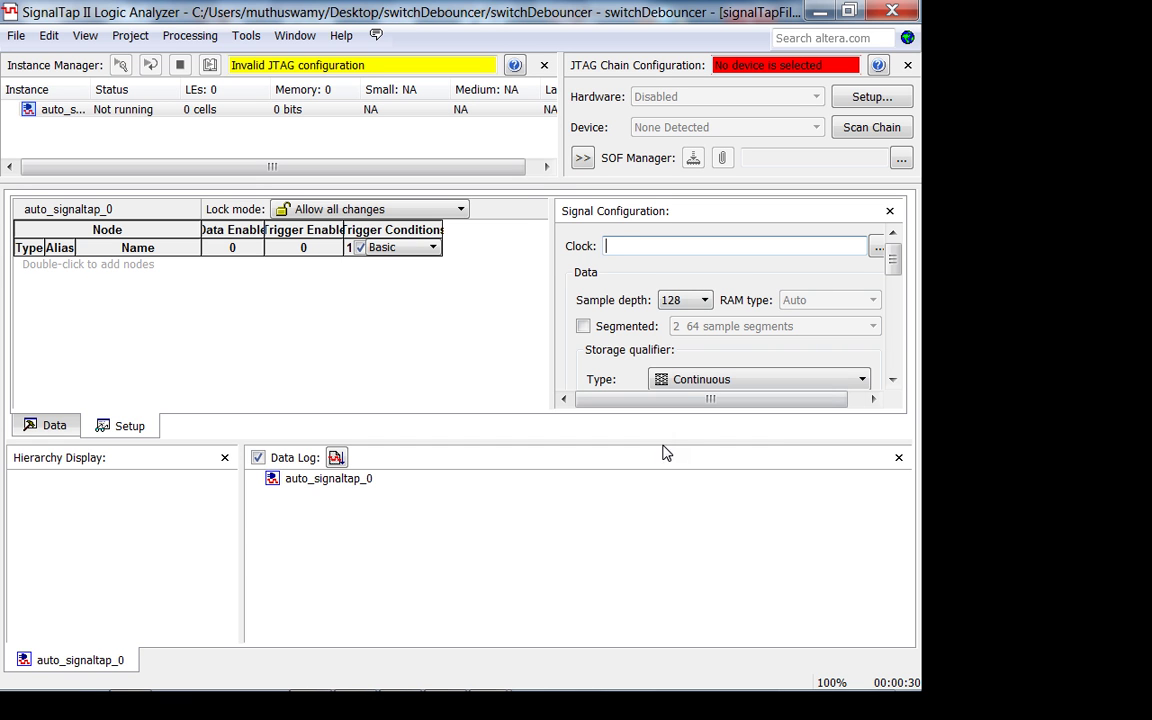
Enlarge the Setup pane and change the Sample depth from 128 to 64.
left_click_drag(662, 441, 650, 538)
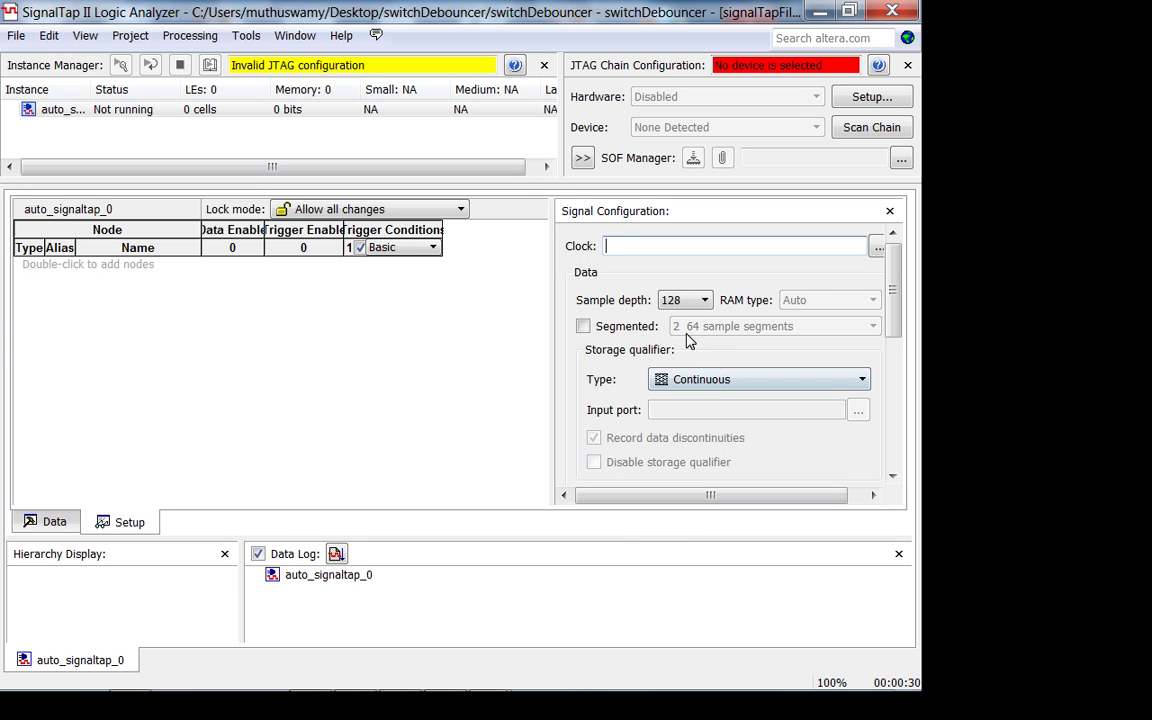
left_click(703, 301)
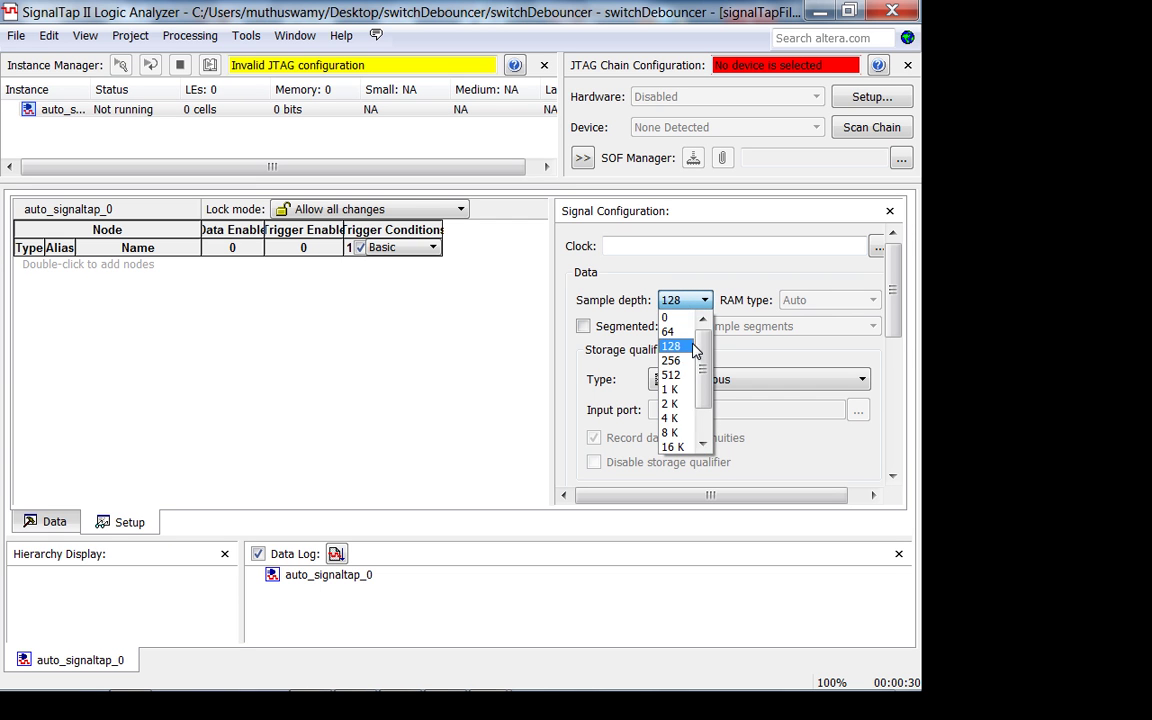
scroll(700, 372, "down", 1)
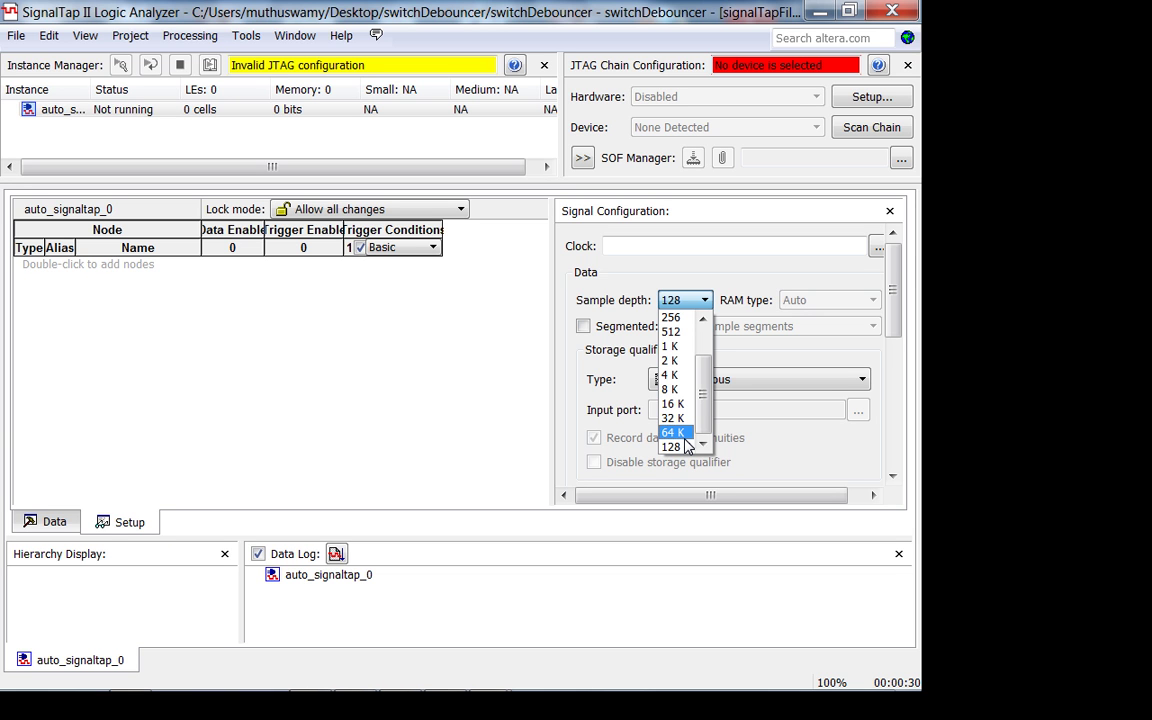
left_click_drag(704, 424, 706, 326)
left_click(686, 331)
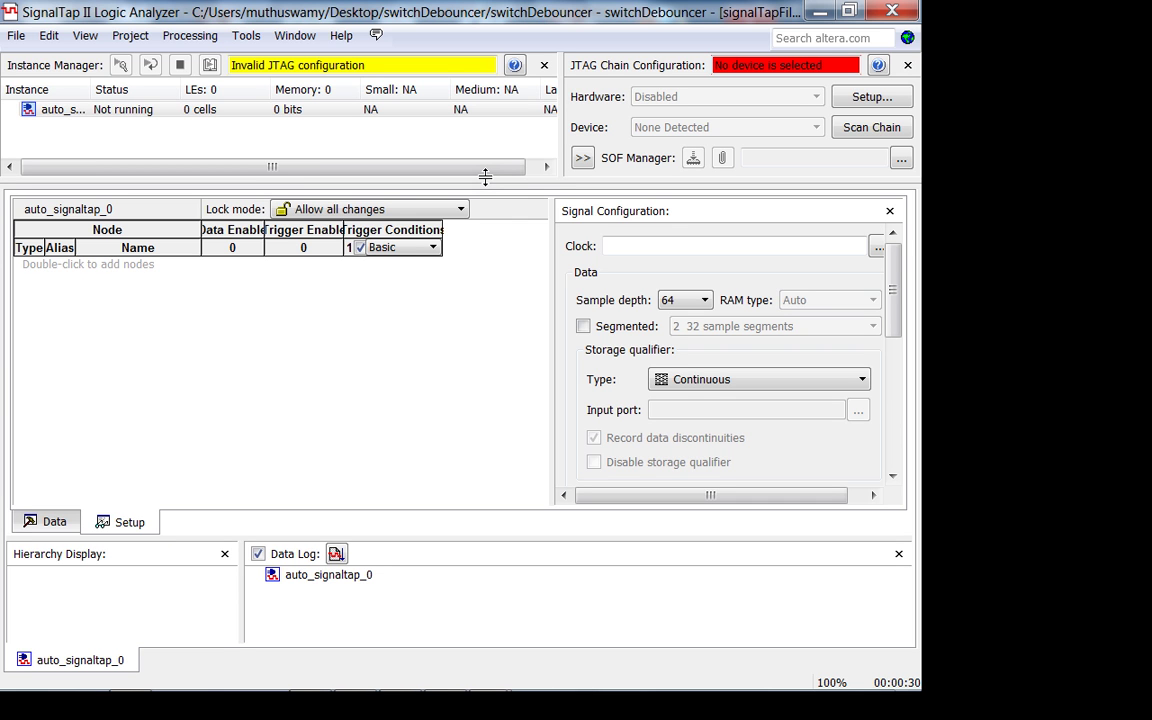
Search for a clock node, listing all nodes with the Design Entry (all names) filter.
left_click(876, 250)
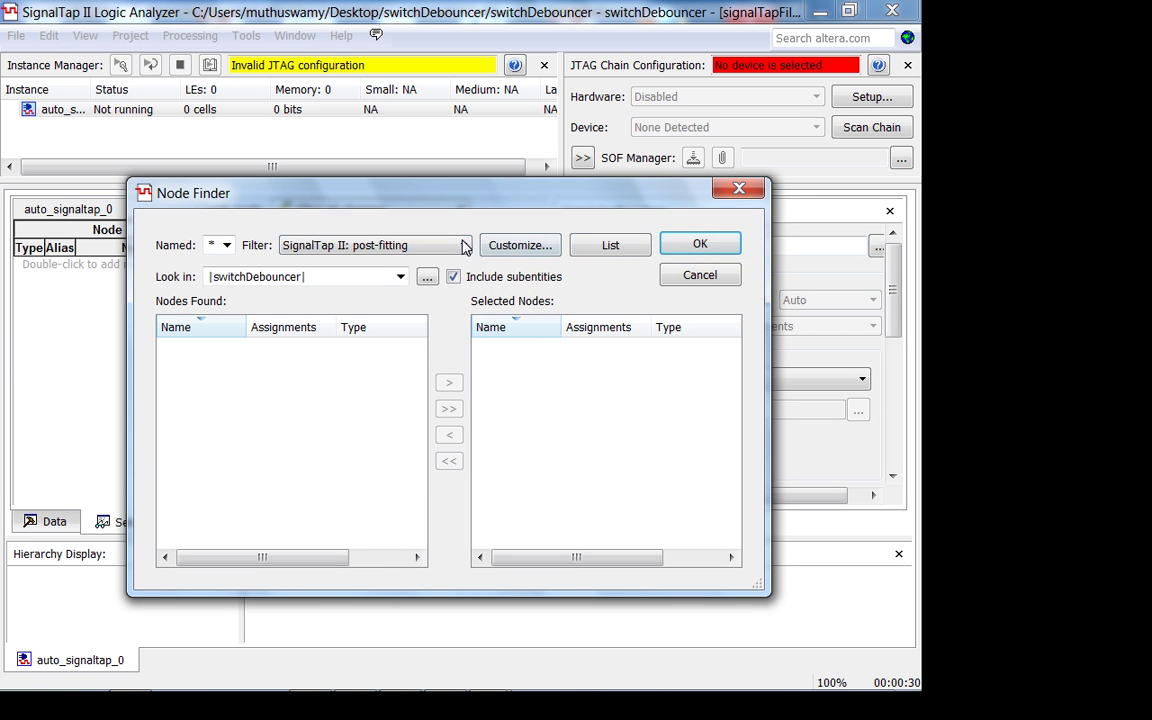
left_click(462, 247)
left_click(510, 217)
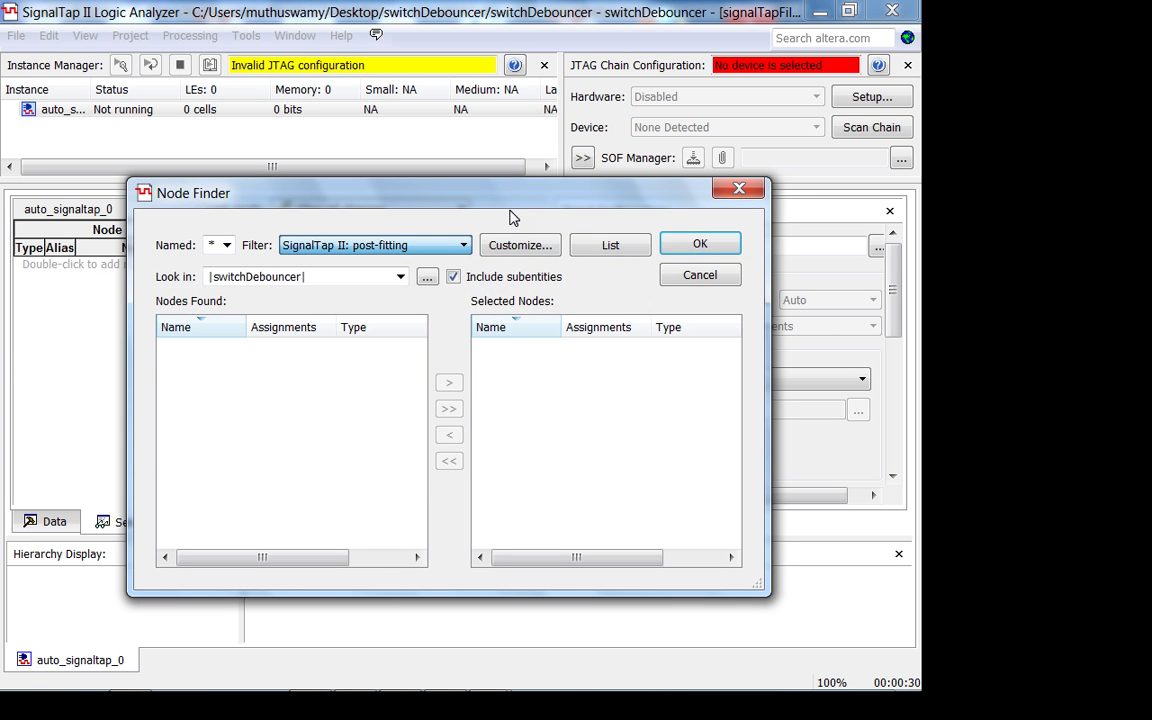
left_click(699, 274)
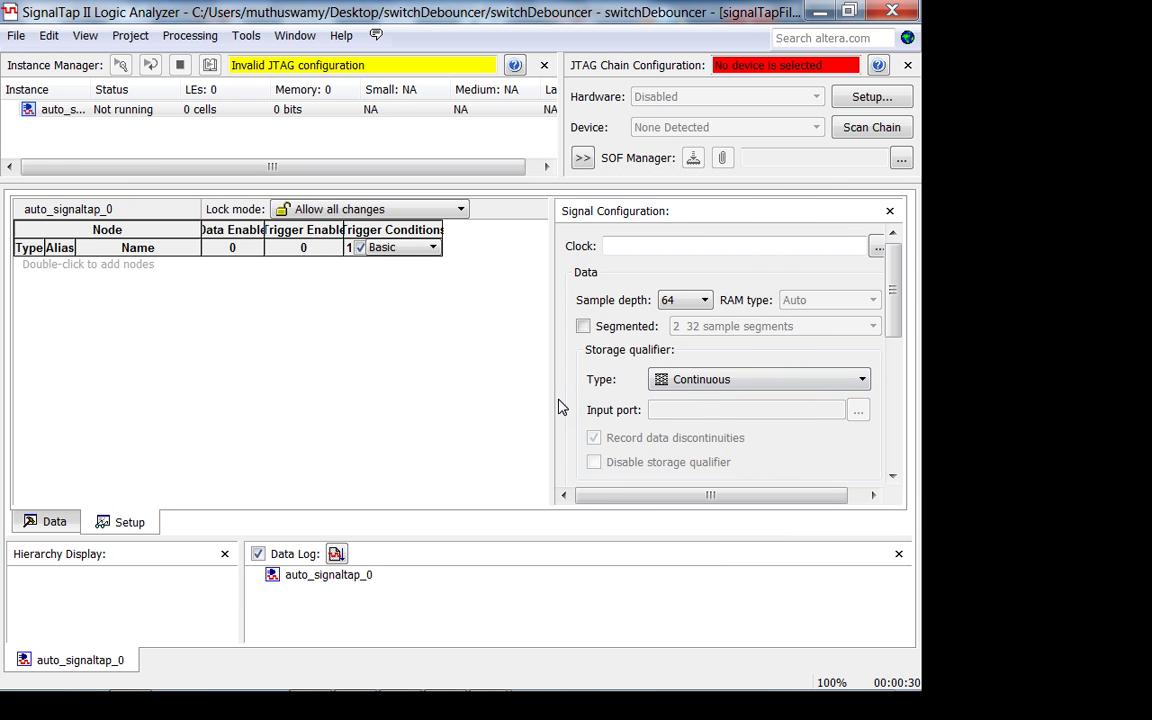
left_click_drag(548, 396, 504, 391)
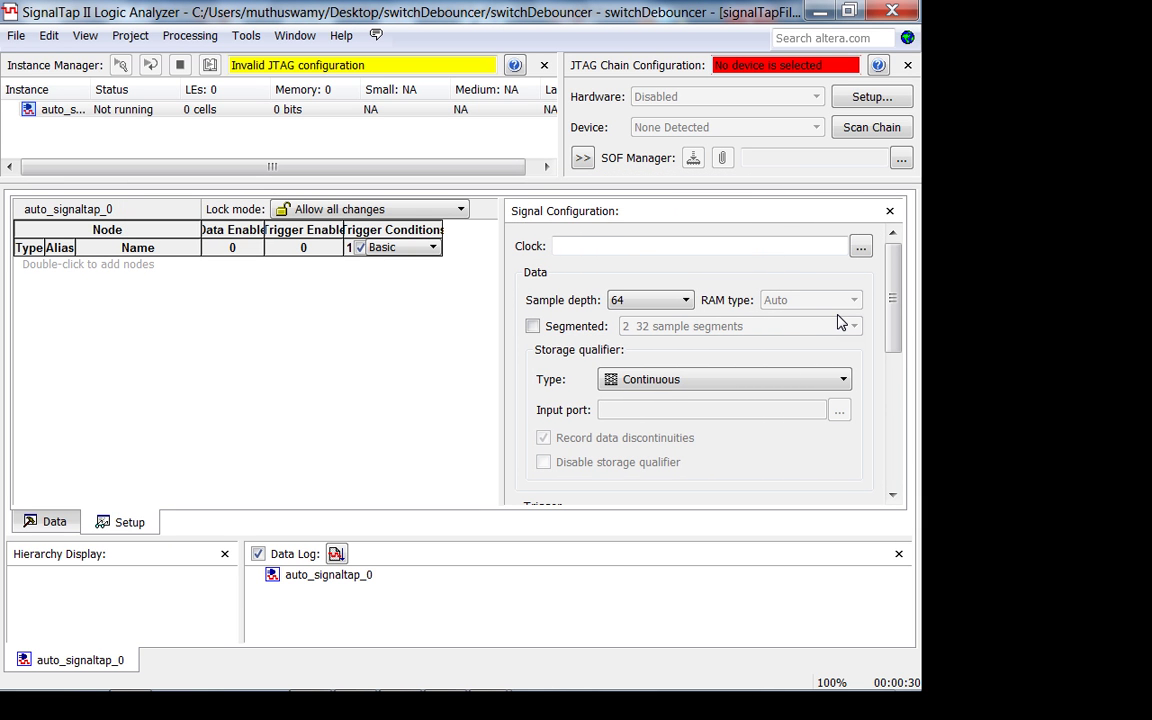
left_click(864, 251)
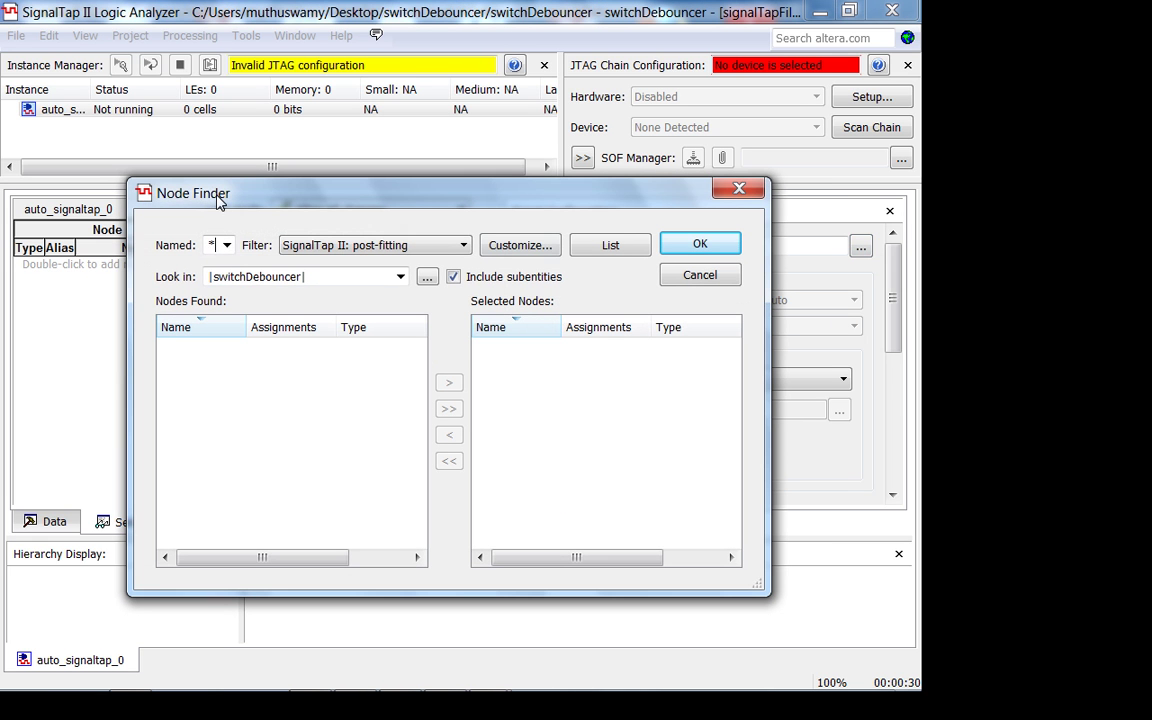
left_click(388, 247)
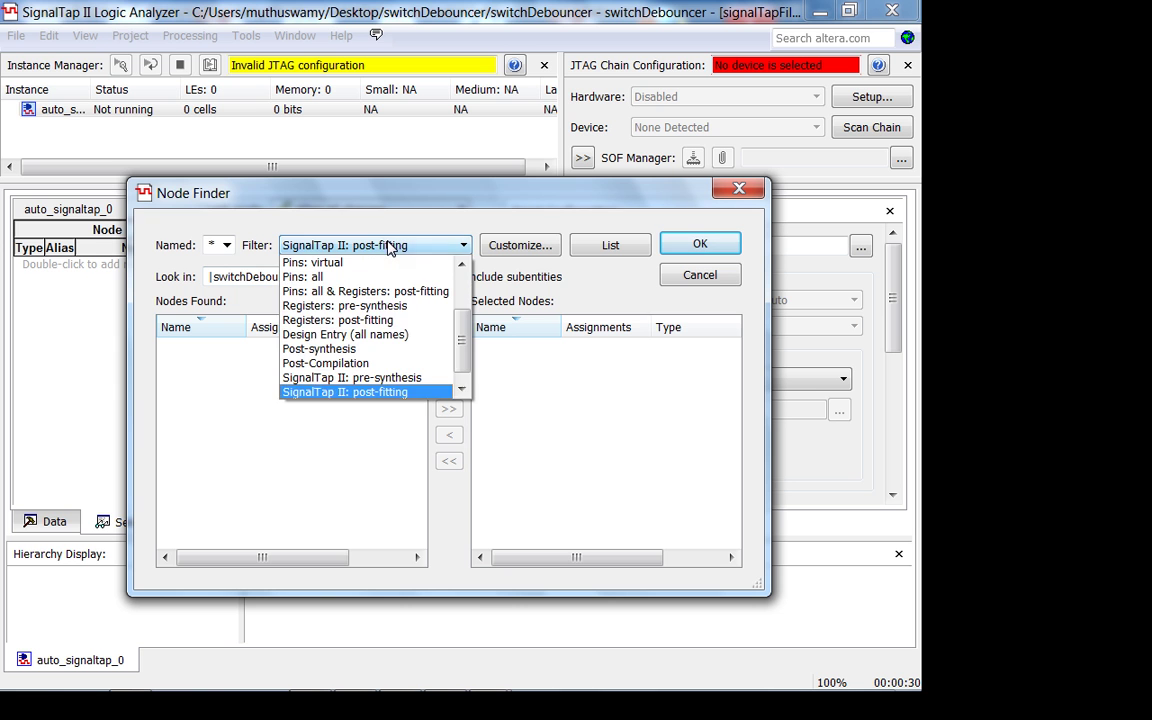
left_click(444, 335)
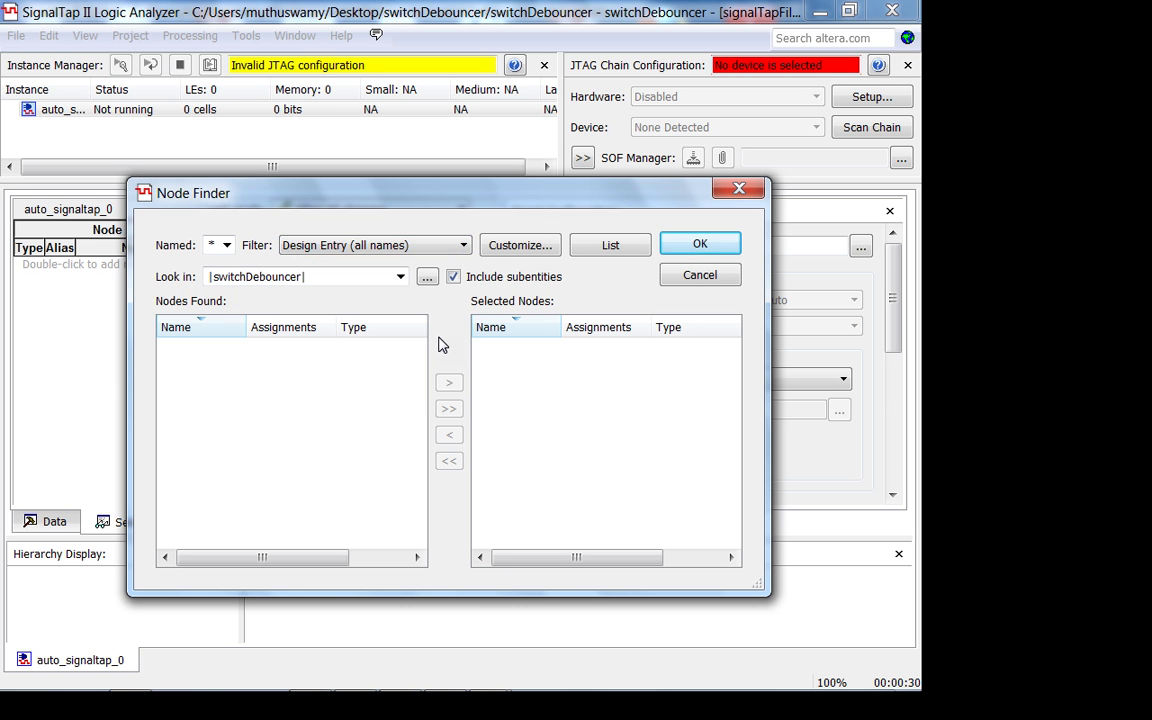
left_click(628, 246)
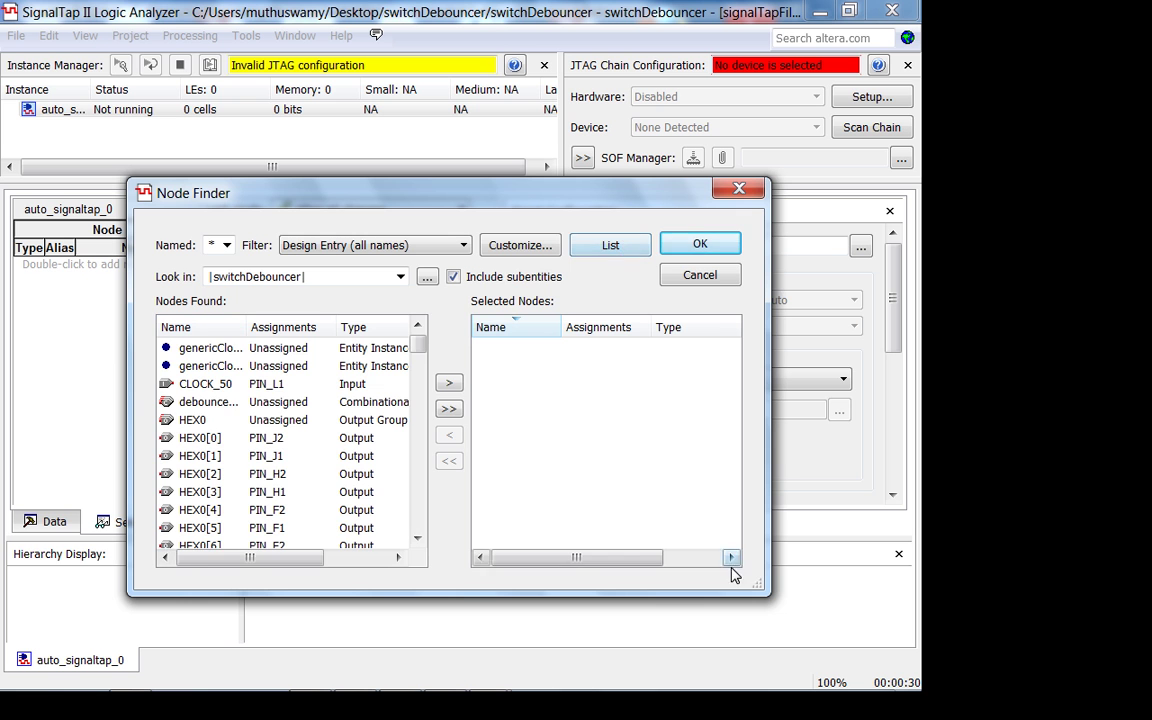
Set genericClockDivider:clock1HzInstance|clockOut as the SignalTap sampling clock.
left_click_drag(761, 583, 893, 638)
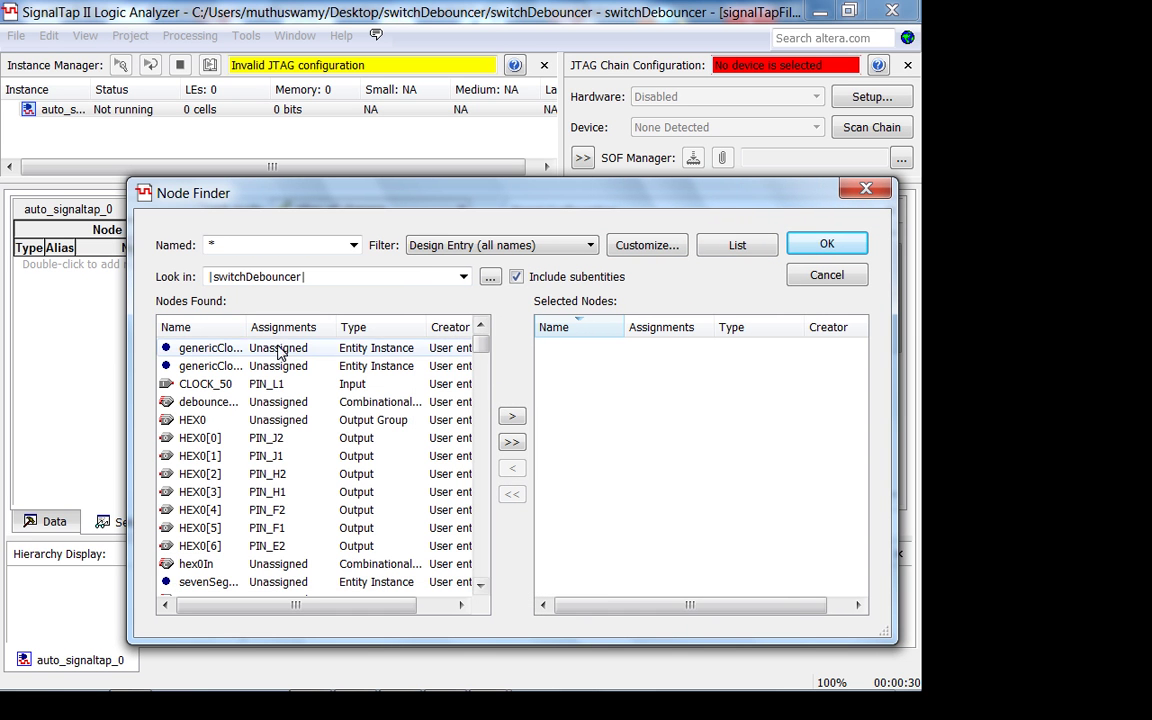
left_click_drag(246, 327, 386, 327)
left_click(413, 272)
left_click(372, 216)
left_click_drag(481, 344, 489, 382)
left_click_drag(383, 327, 452, 327)
left_click(419, 511)
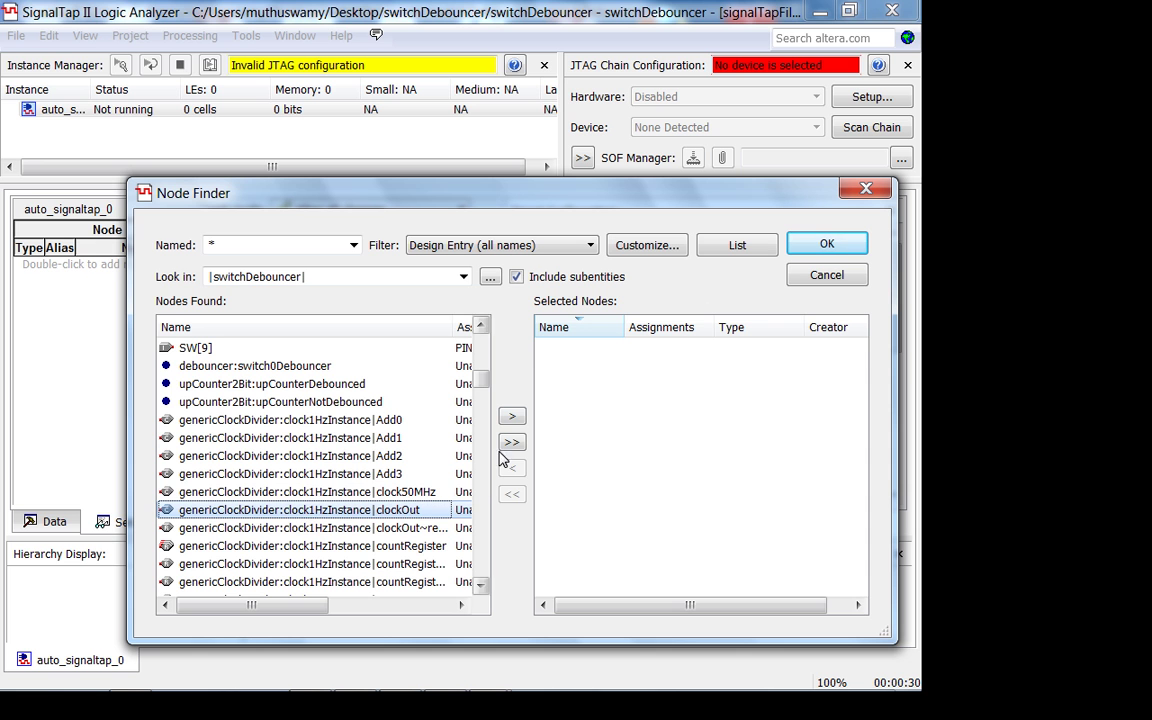
left_click(509, 417)
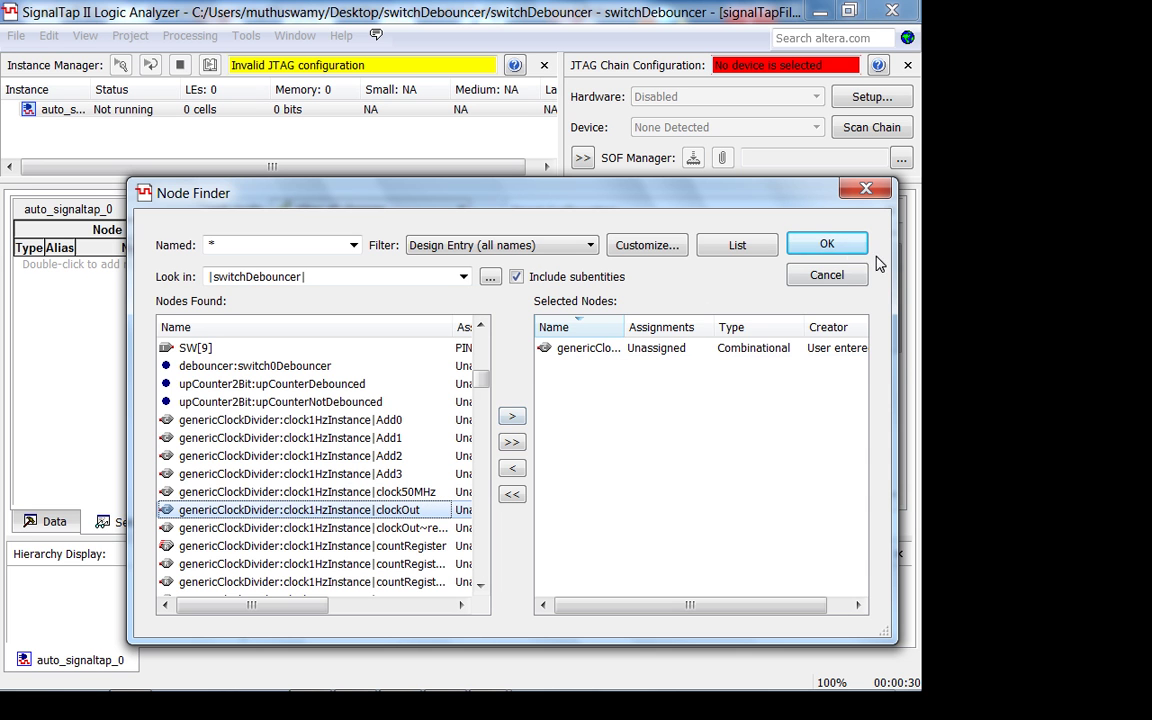
left_click(827, 245)
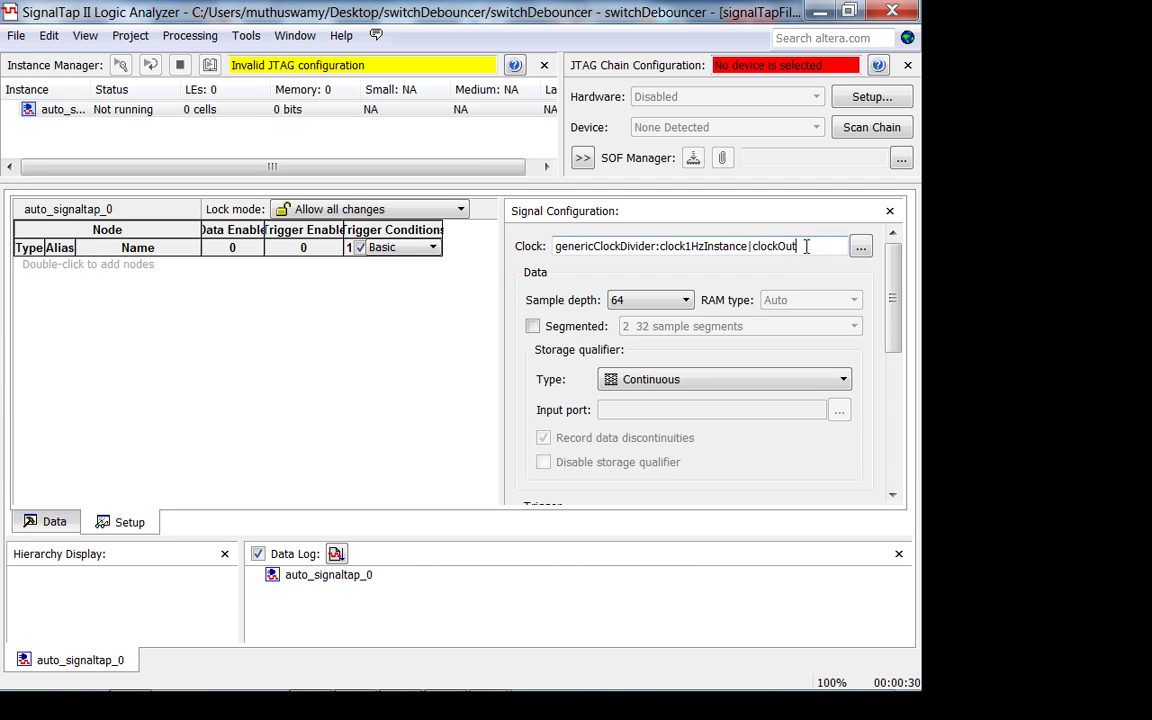
Select the clock path and bring the main Quartus II project window forward.
left_click_drag(805, 247, 551, 246)
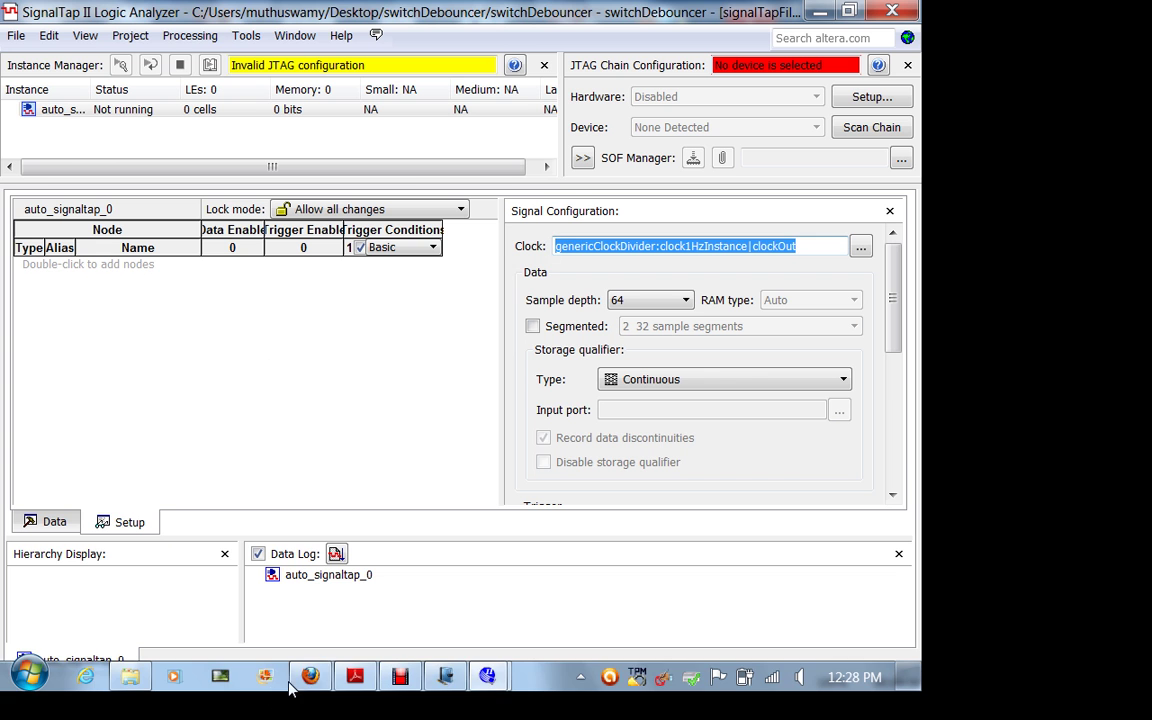
left_click(487, 677)
left_click(373, 609)
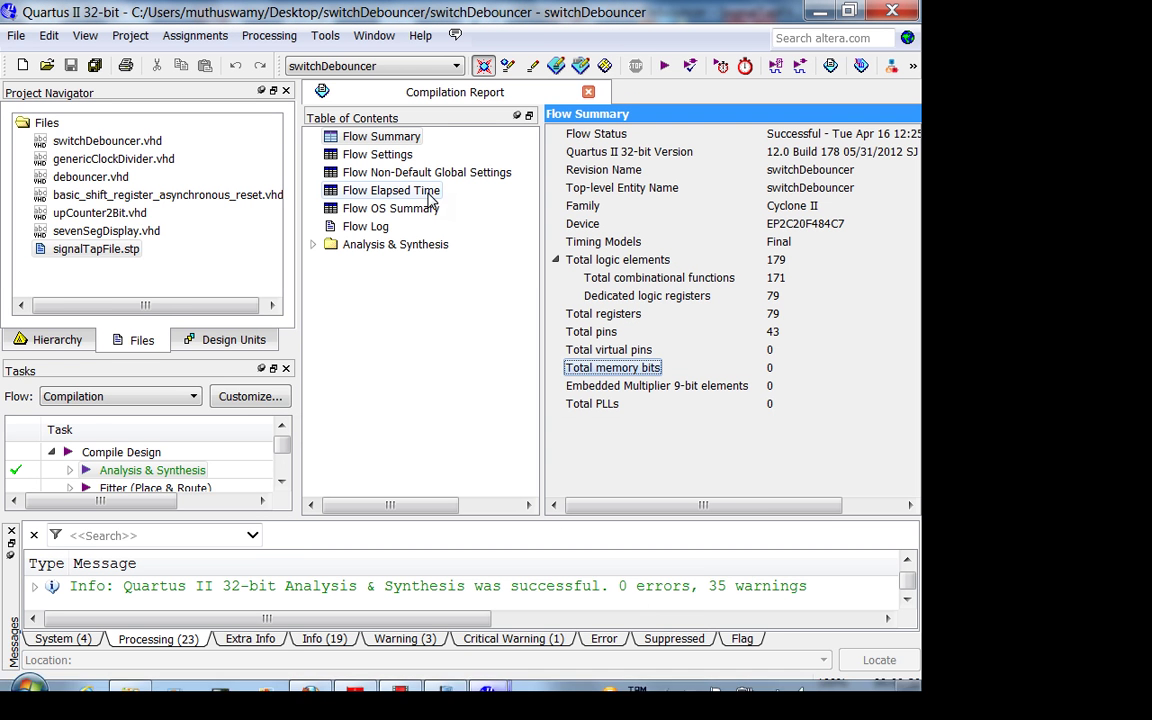
Open switchDebouncer.vhd and examine the signal declarations on lines 48–49.
left_click(112, 141)
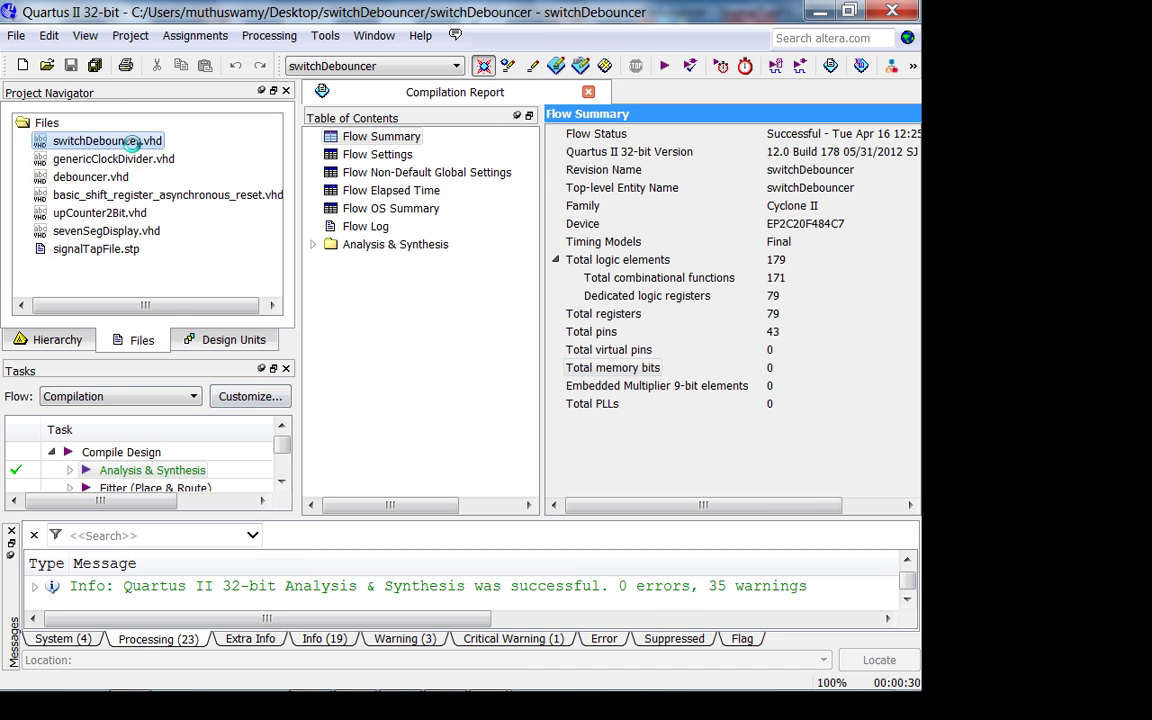
scroll(488, 415, "down", 10)
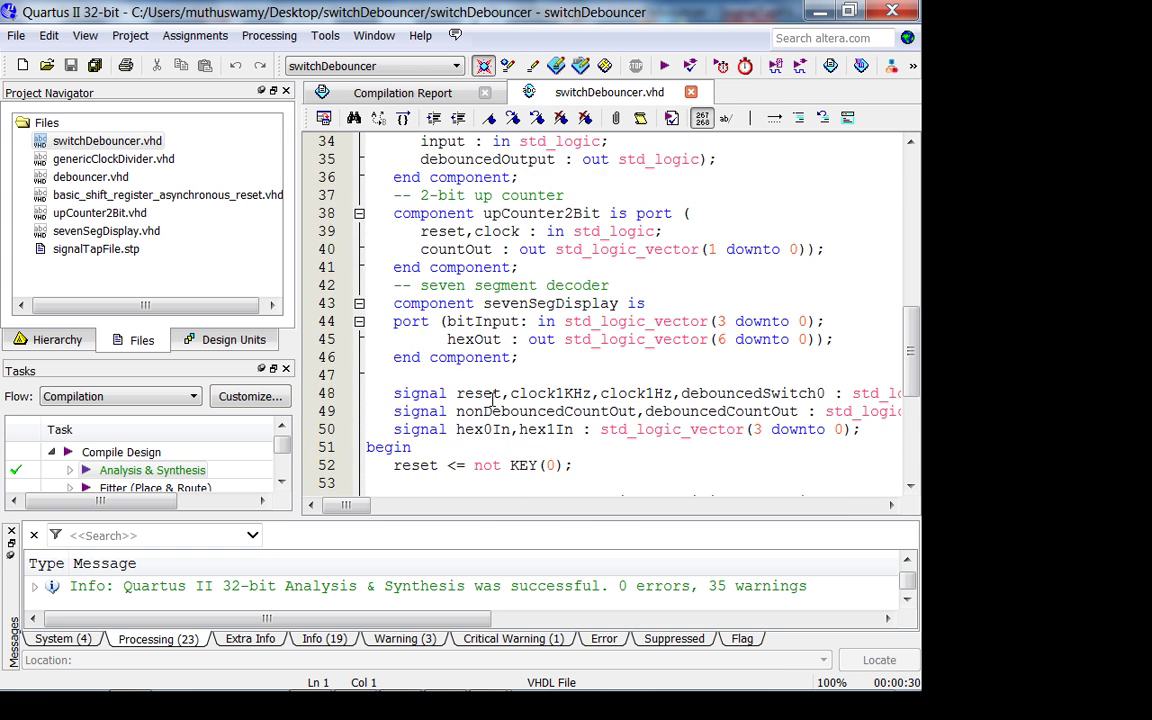
scroll(485, 425, "up", 4)
scroll(485, 425, "down", 3)
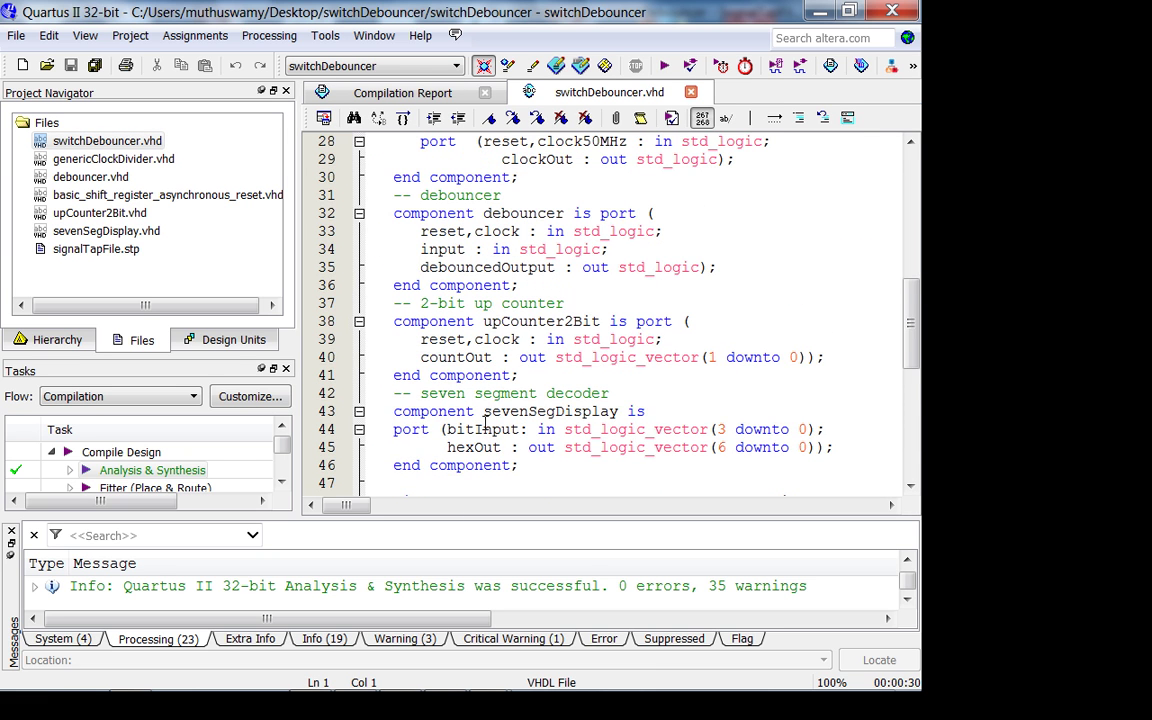
scroll(485, 425, "up", 2)
scroll(485, 425, "down", 4)
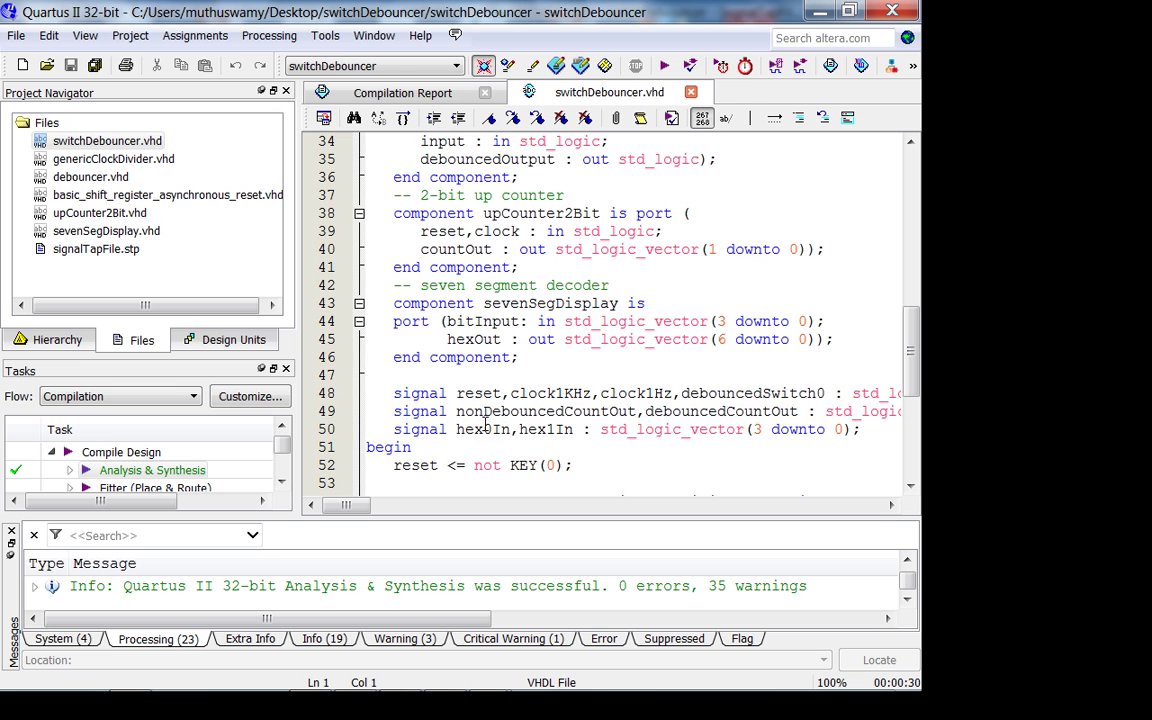
left_click_drag(439, 397, 718, 411)
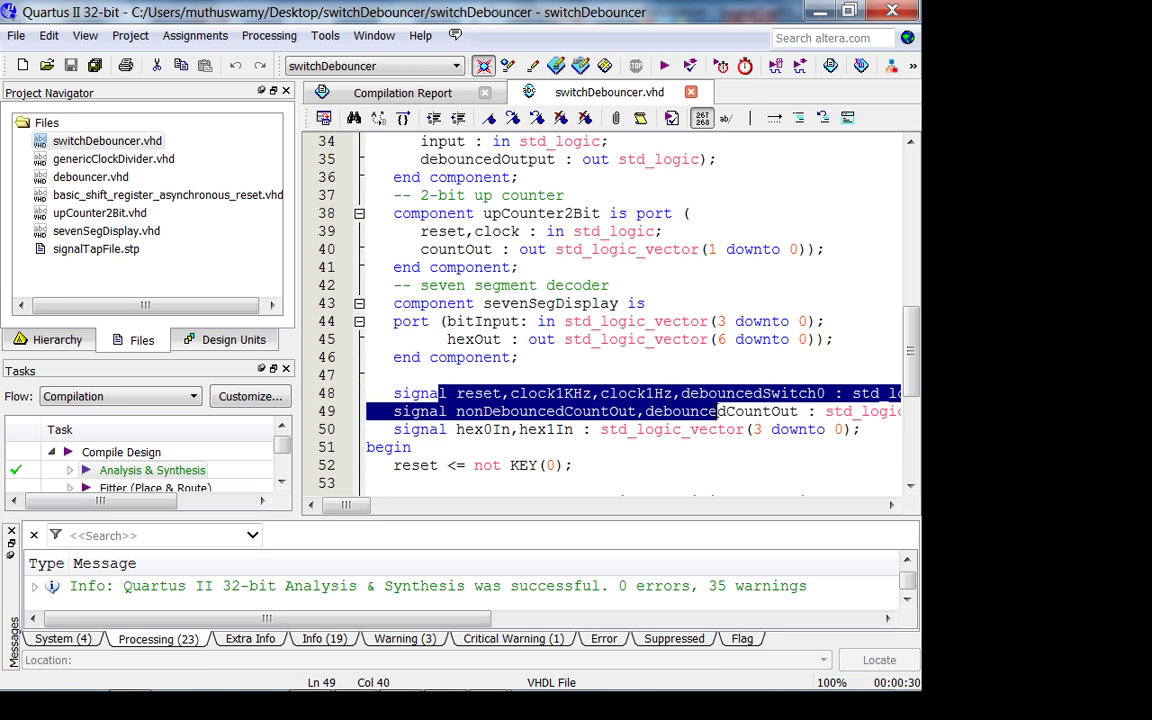
left_click(703, 399)
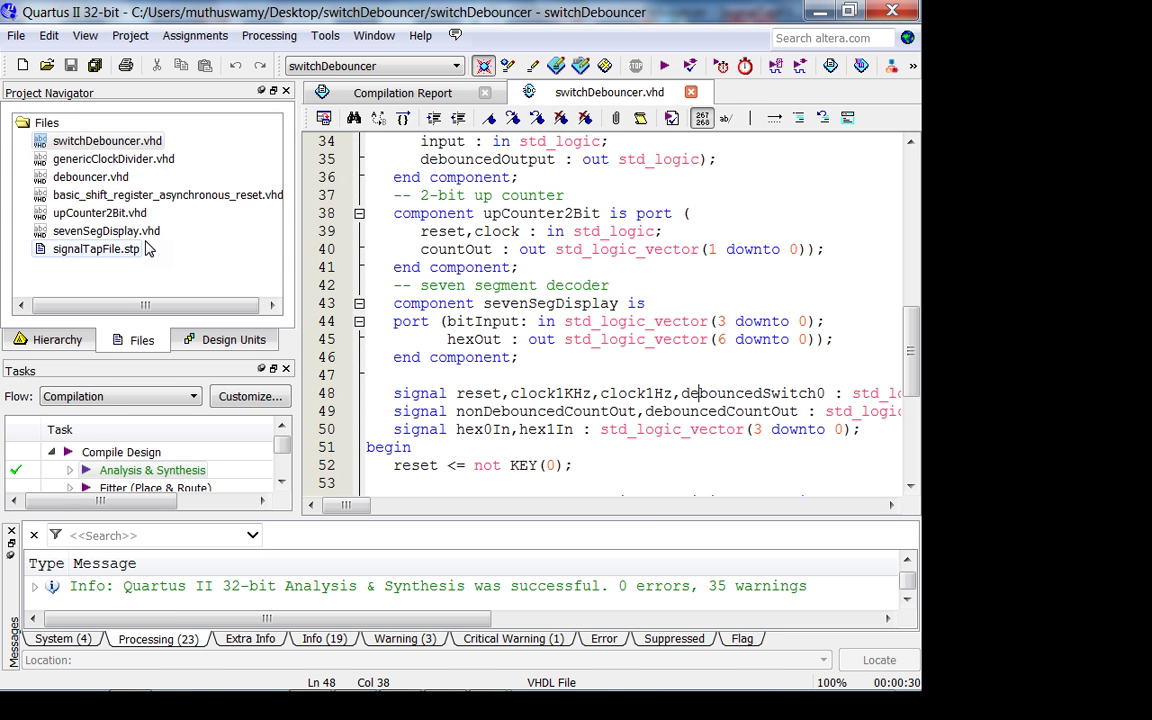
Open genericClockDivider.vhd, glance at SignalTap, then return to the main Quartus window.
left_click(112, 159)
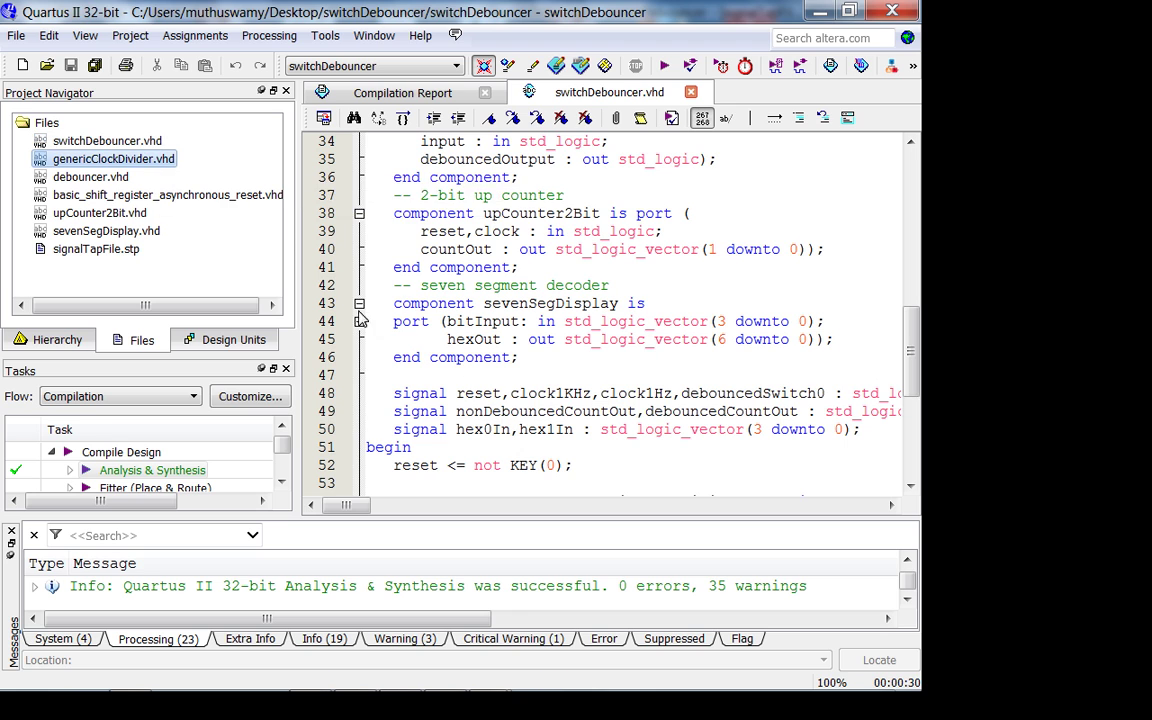
mouse_move(370, 690)
mouse_move(487, 685)
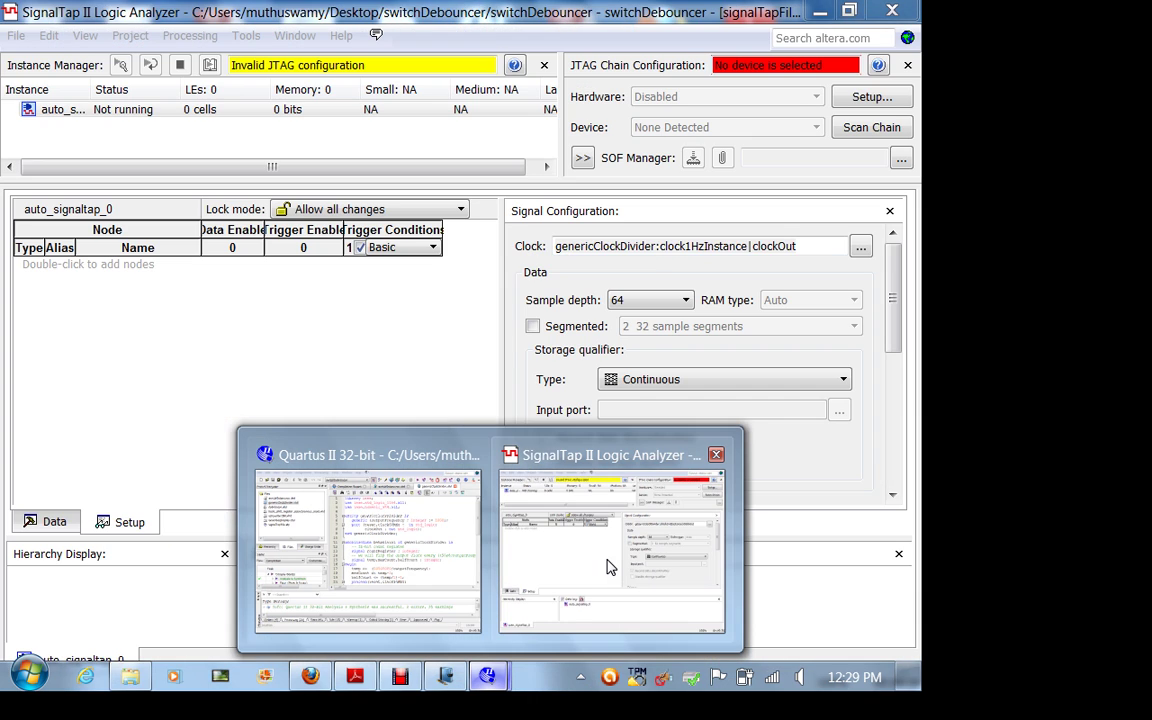
left_click(612, 565)
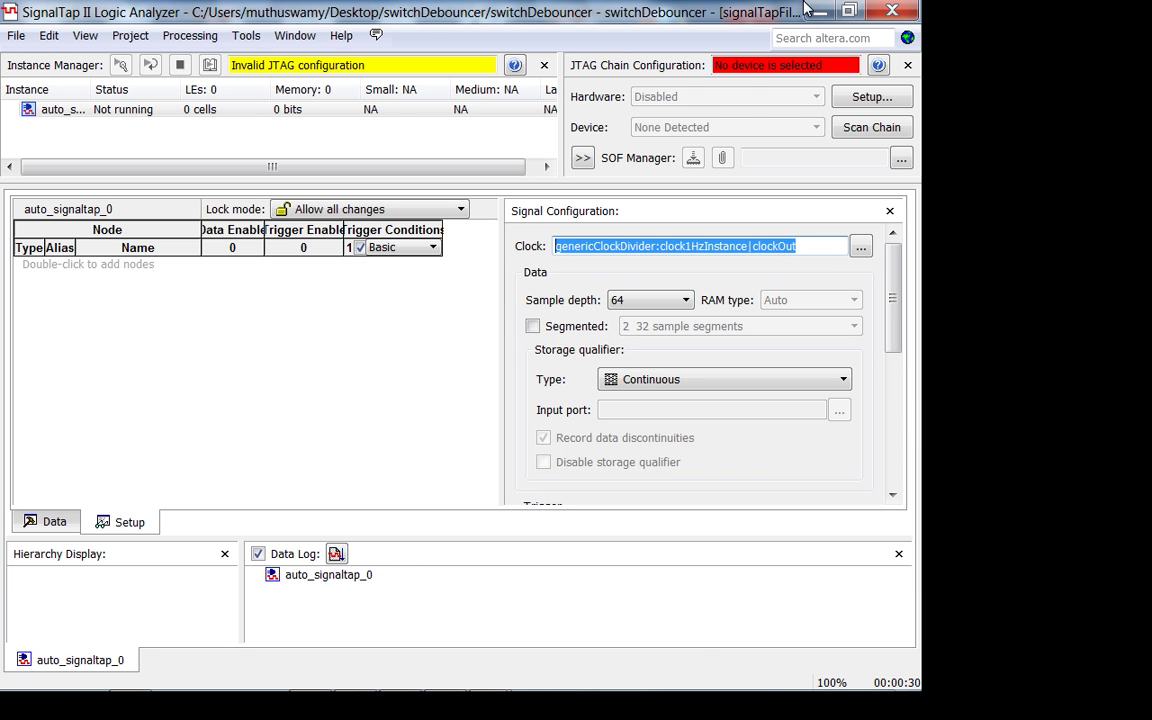
key("alt+Tab")
In switchDebouncer.vhd, highlight clock1Hz and HEX2 on line 67.
left_click(557, 92)
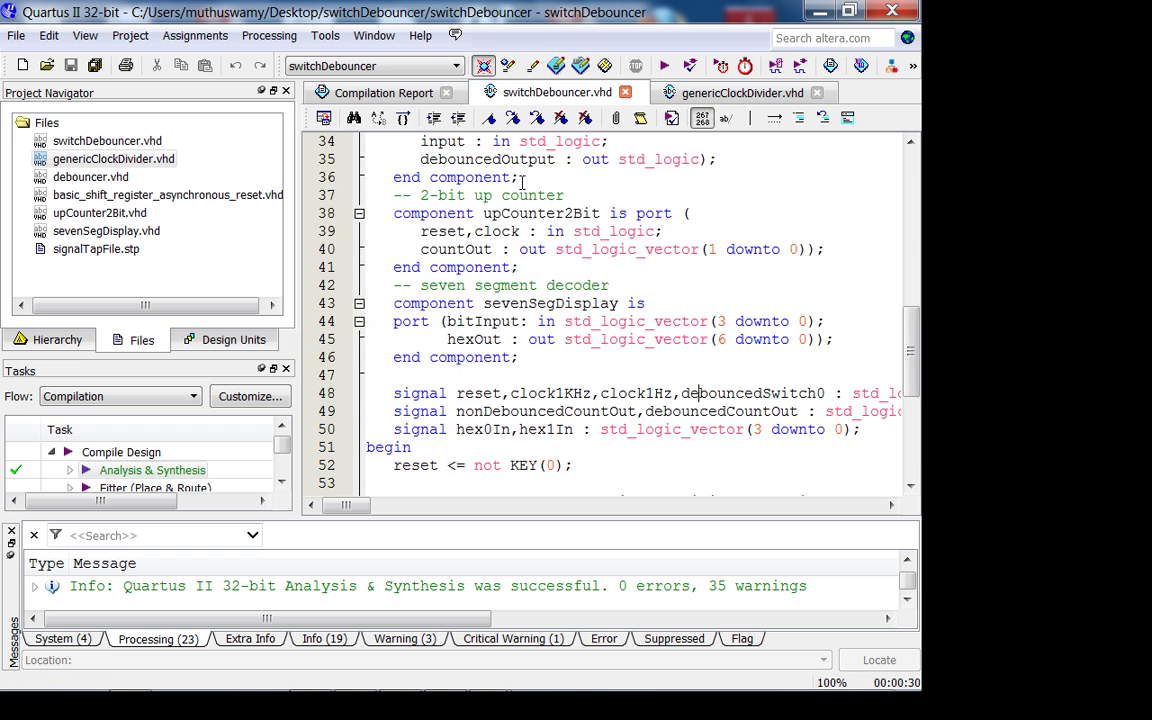
scroll(592, 385, "down", 5)
scroll(592, 385, "up", 1)
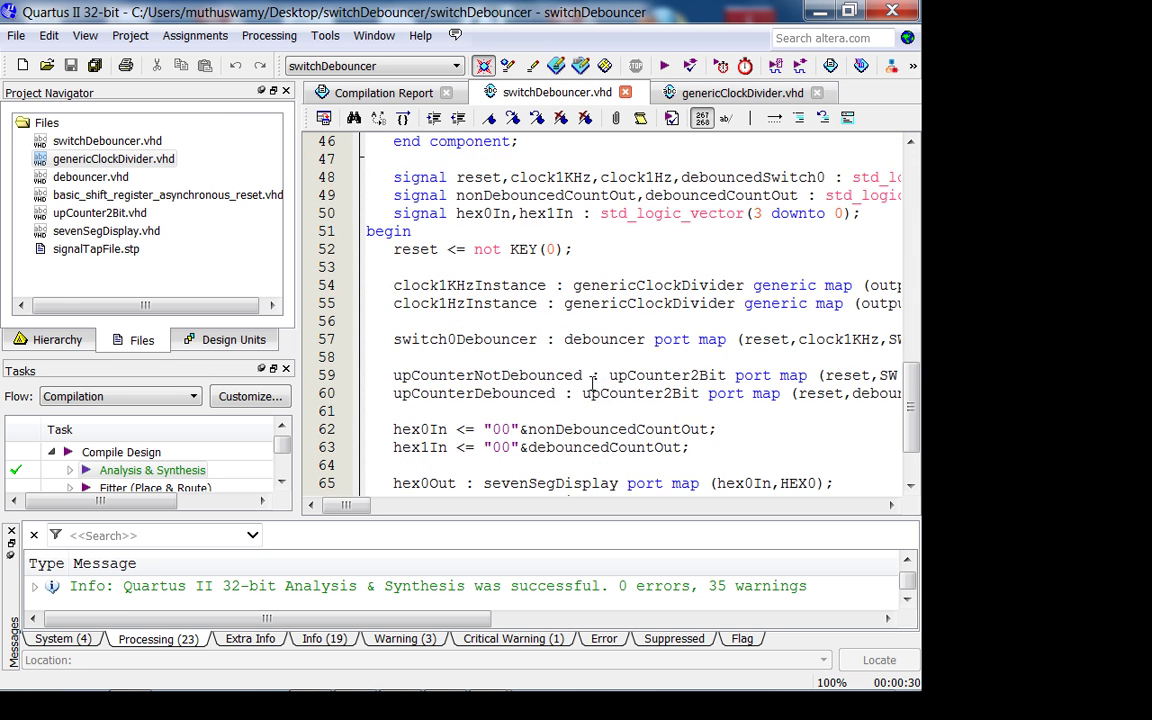
scroll(592, 385, "down", 2)
mouse_move(340, 508)
left_mouse_down()
mouse_move(504, 515)
mouse_move(345, 508)
left_mouse_up()
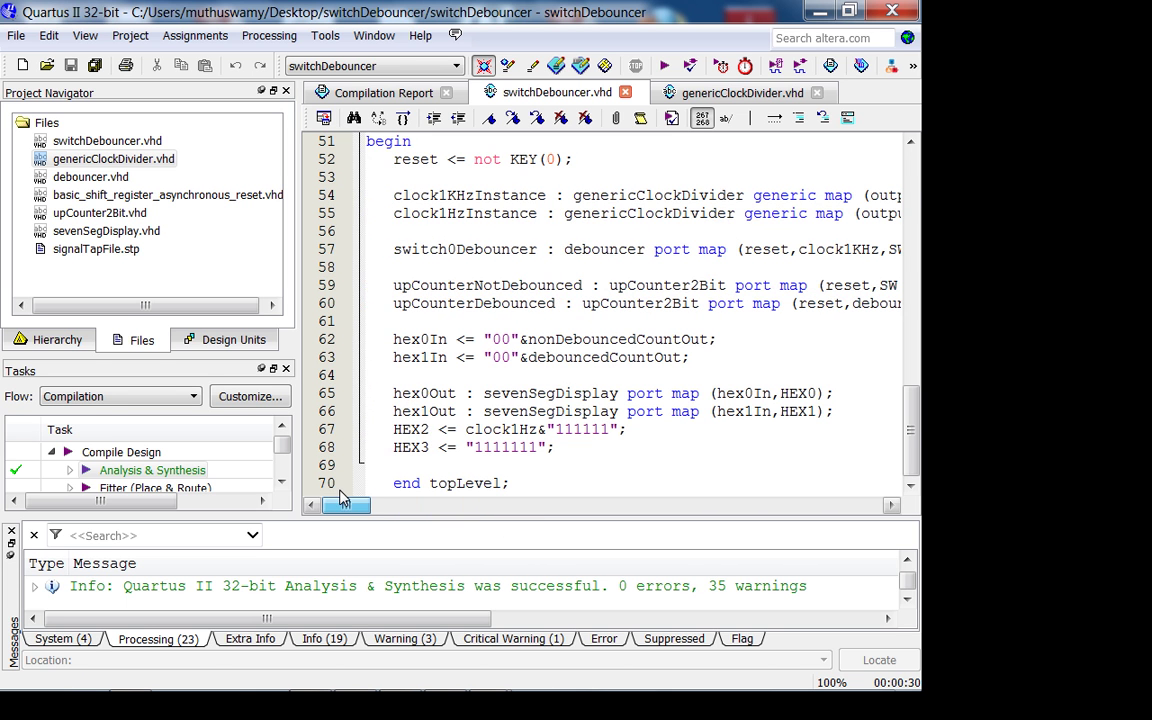
double_click(528, 429)
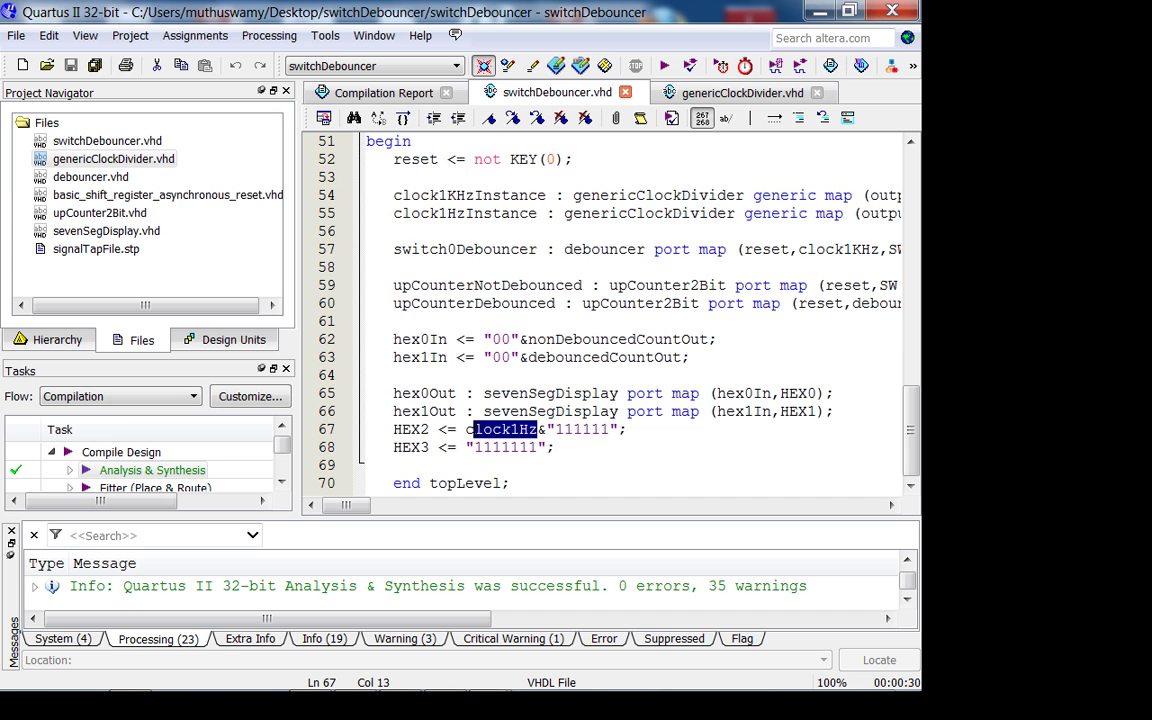
double_click(416, 429)
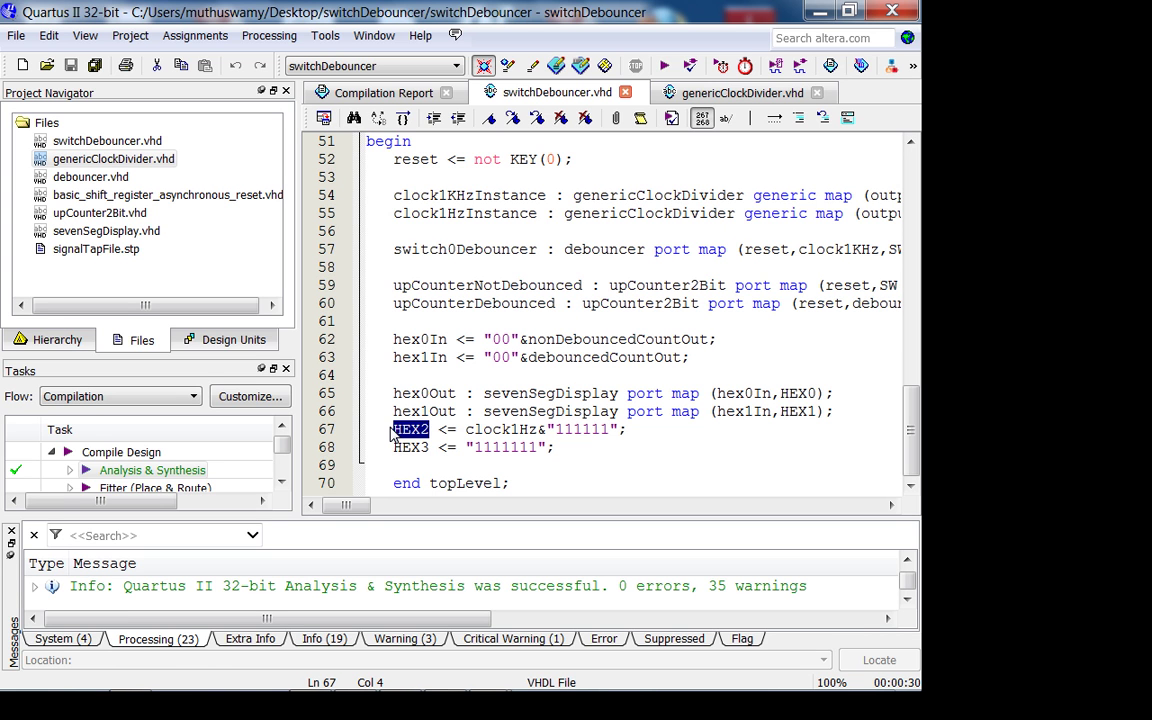
left_click_drag(537, 430, 429, 430)
double_click(410, 429)
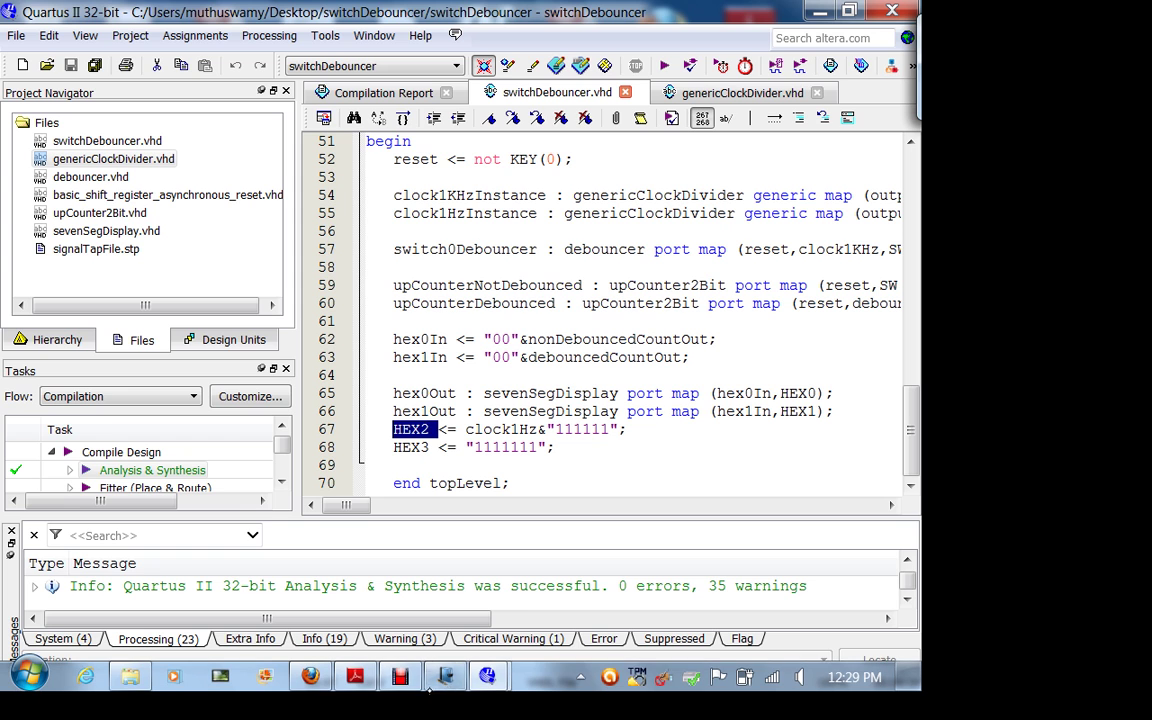
Switch to Windows Journal and handwrite a circled 3 with the pen.
left_click(444, 655)
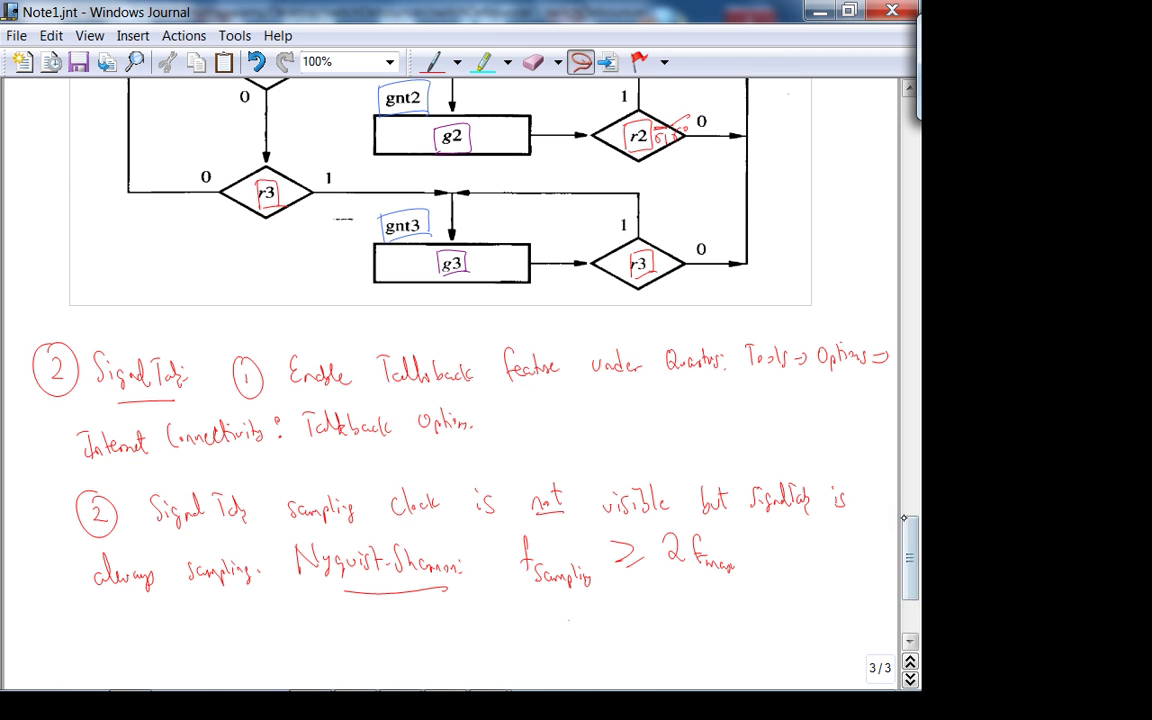
scroll(110, 622, "down", 4)
scroll(895, 540, "up", 1)
left_click(432, 61)
mouse_move(100, 441)
left_mouse_down()
mouse_move(112, 455)
mouse_move(97, 474)
left_mouse_up()
mouse_move(138, 454)
left_mouse_down()
mouse_move(174, 466)
mouse_move(270, 465)
left_mouse_up()
Handwrite 'Rule of thumb: drive sampling clocks to board LEDs'.
left_click(281, 456)
left_click(282, 467)
mouse_move(336, 452)
left_mouse_down()
mouse_move(429, 462)
mouse_move(447, 482)
mouse_move(458, 444)
mouse_move(489, 478)
mouse_move(540, 462)
mouse_move(665, 460)
left_mouse_up()
left_click(522, 458)
left_click_drag(670, 452, 696, 460)
mouse_move(706, 440)
left_mouse_down()
mouse_move(742, 440)
mouse_move(737, 457)
mouse_move(812, 456)
left_mouse_up()
Add the second line 'prevent synthesizer optimization' and save the notes.
left_click_drag(97, 530, 100, 560)
mouse_move(112, 534)
left_mouse_down()
mouse_move(154, 540)
mouse_move(160, 528)
left_mouse_up()
left_click_drag(152, 532, 212, 545)
mouse_move(214, 530)
left_mouse_down()
mouse_move(287, 531)
mouse_move(335, 509)
mouse_move(358, 524)
mouse_move(375, 513)
mouse_move(430, 521)
left_mouse_up()
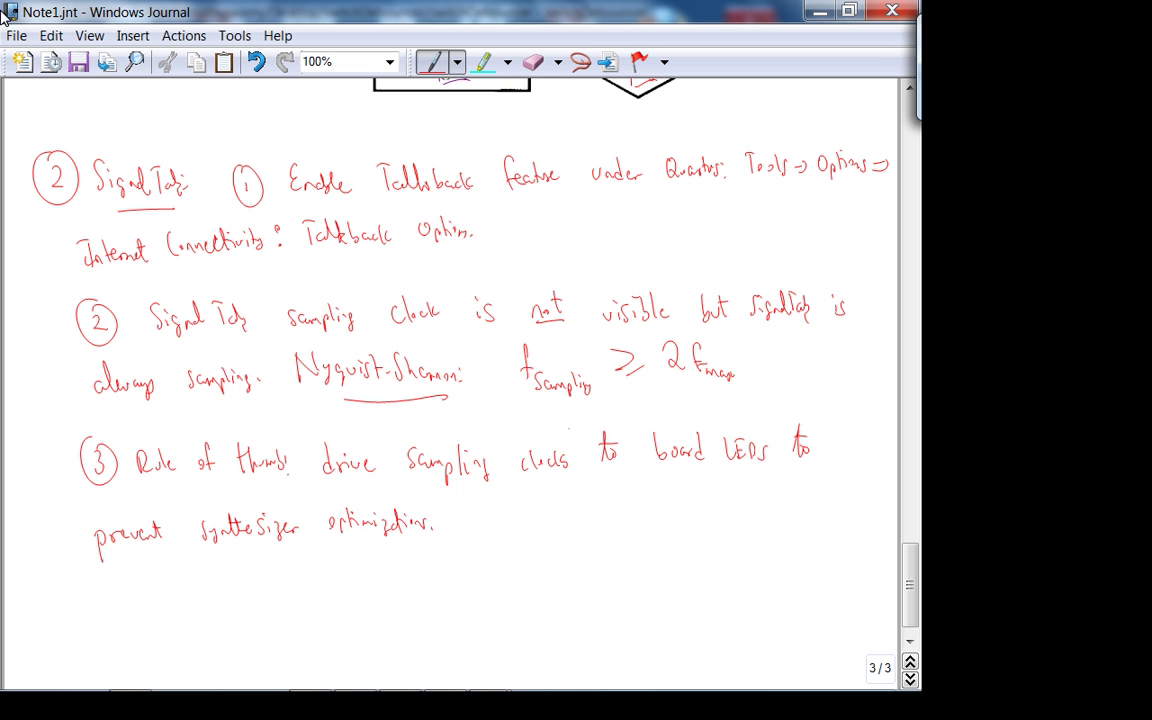
left_click(79, 62)
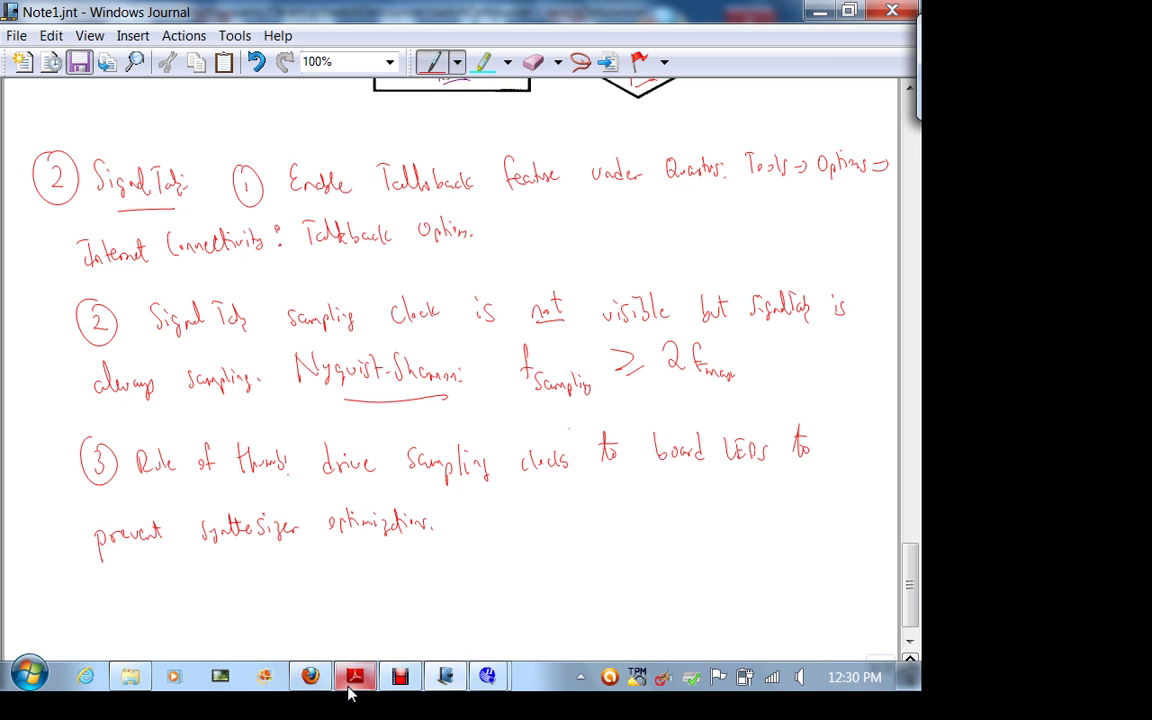
mouse_move(395, 688)
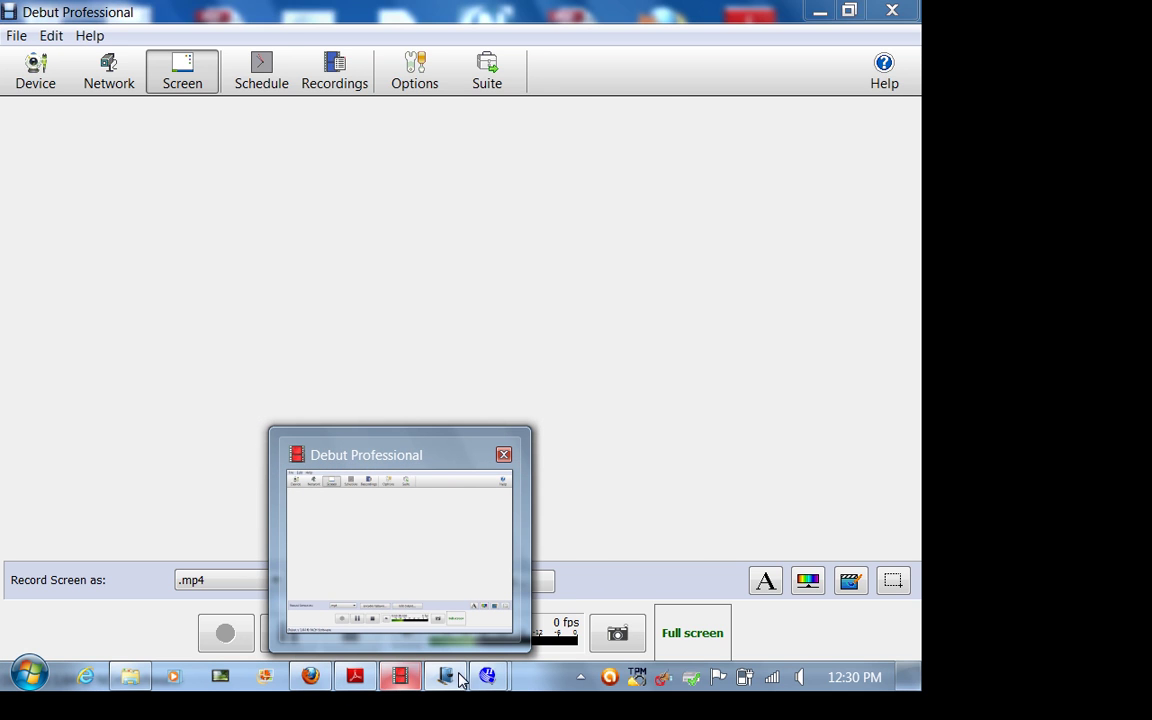
mouse_move(472, 686)
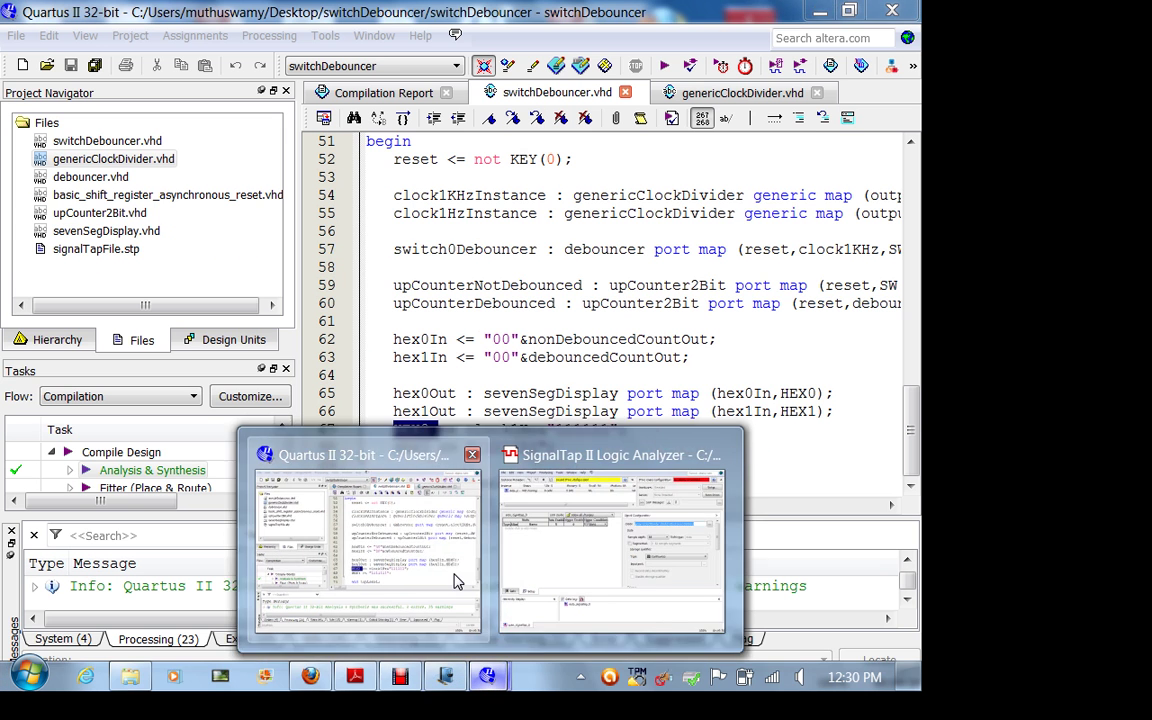
Bring Quartus II forward, then switch to the SignalTap II Logic Analyzer window.
left_click(455, 580)
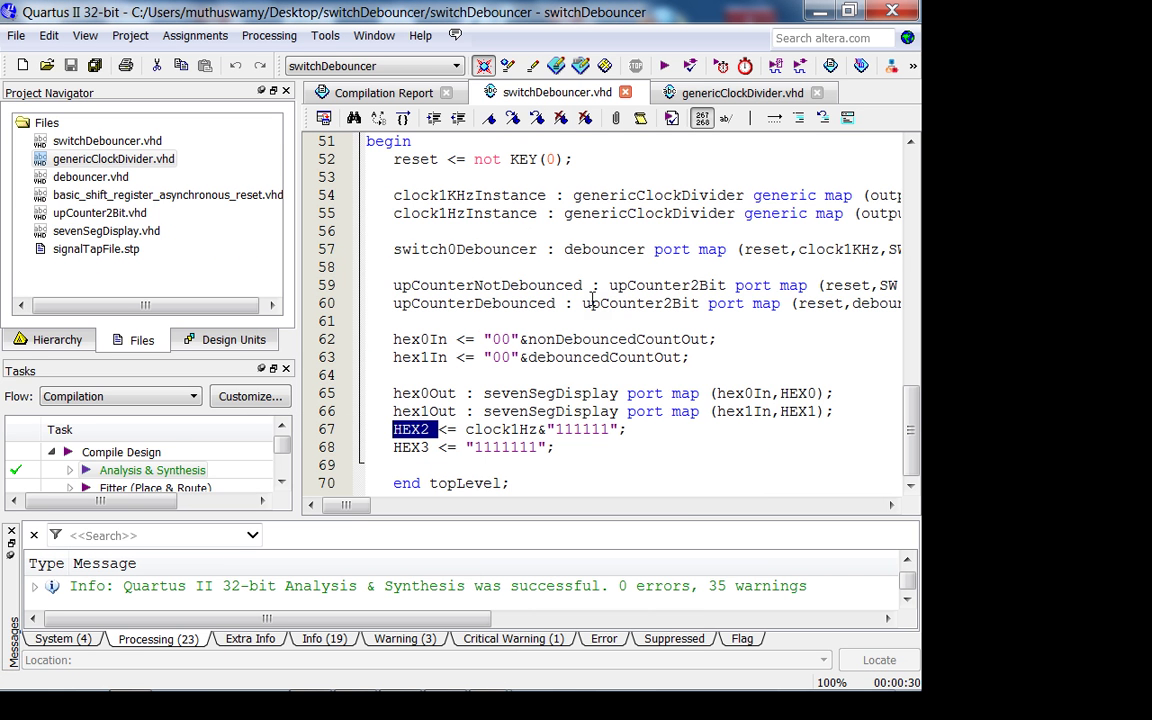
scroll(603, 384, "up", 1)
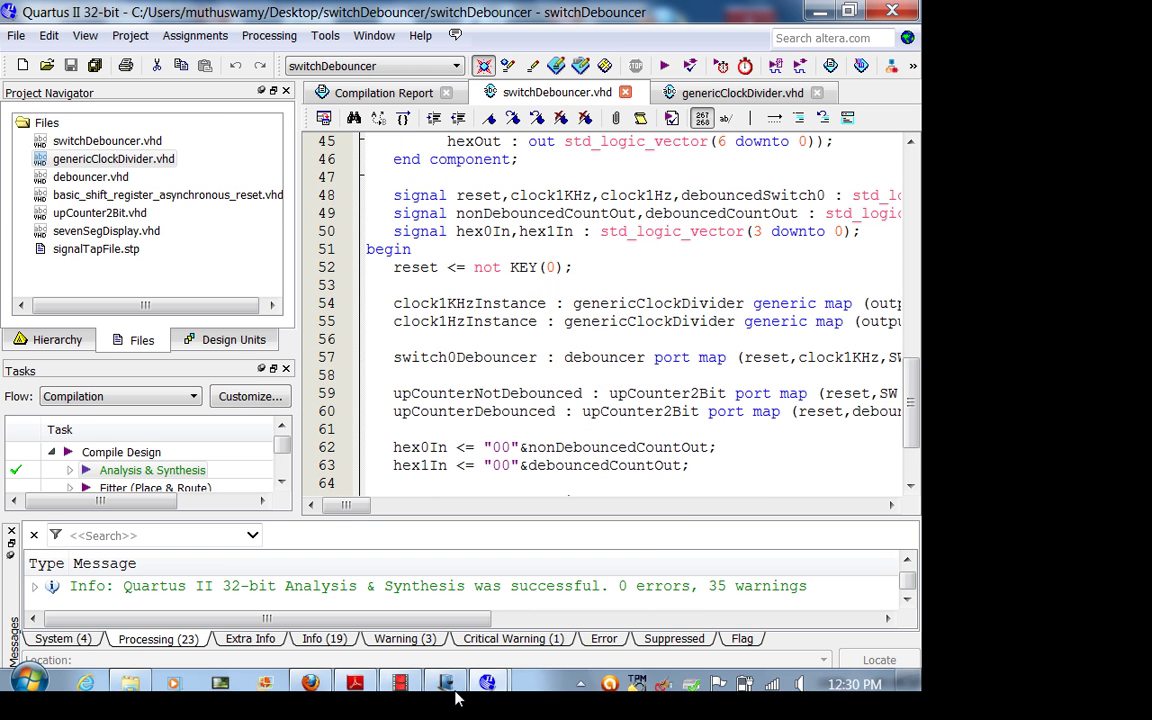
mouse_move(485, 677)
left_click(575, 585)
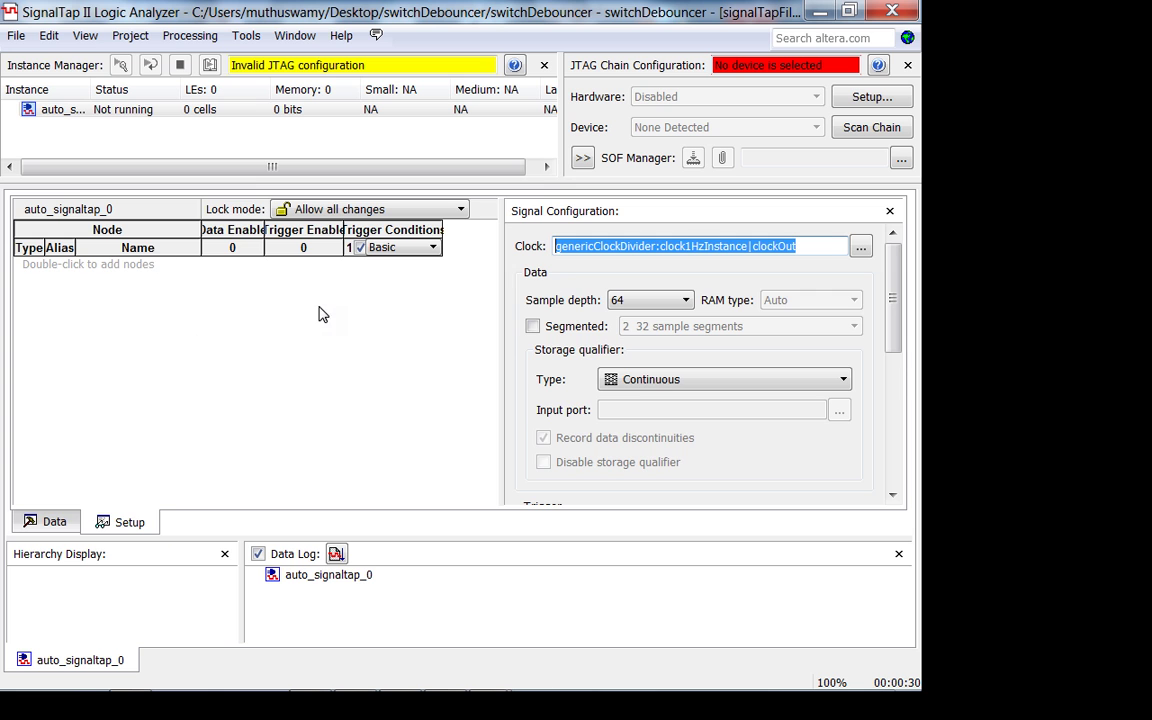
In Setup, list all Design Entry (all names) nodes in Node Finder.
left_click(54, 522)
left_click(122, 524)
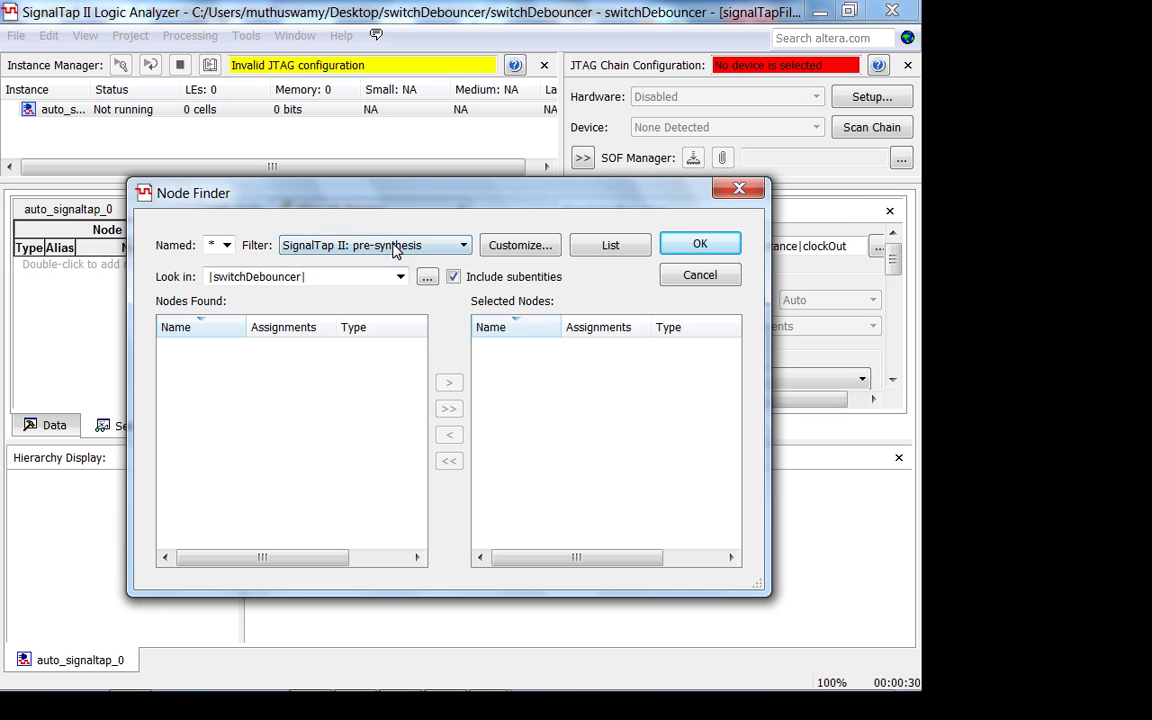
left_click(395, 248)
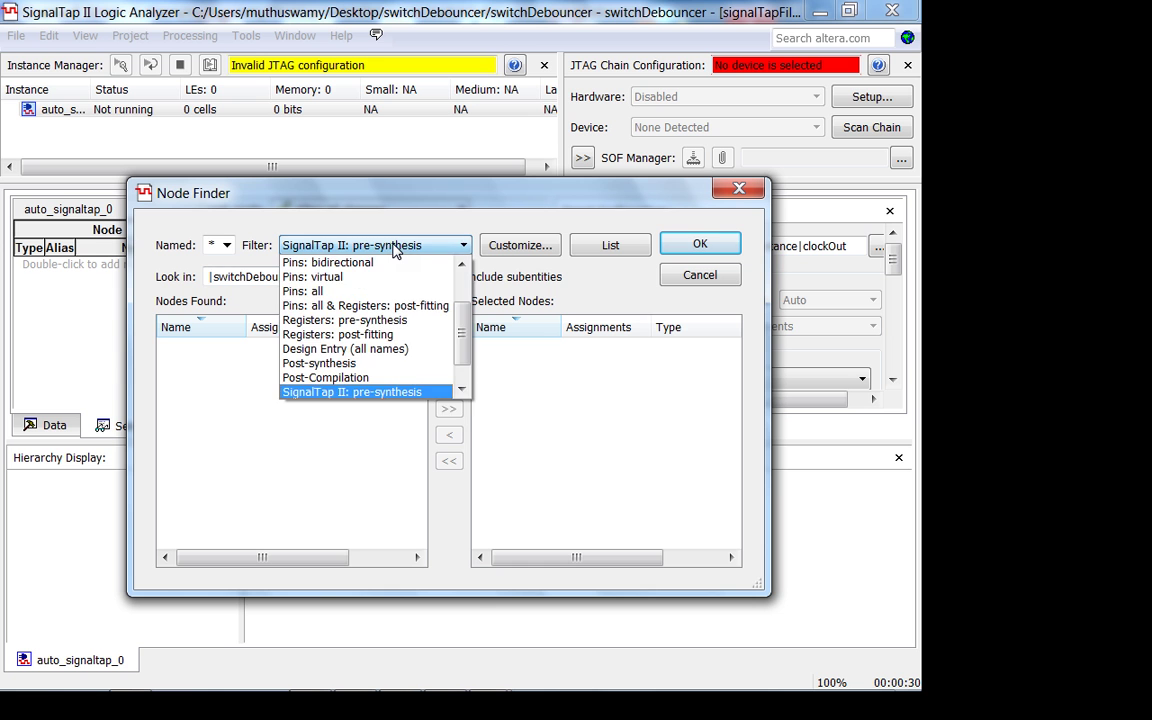
left_click(380, 349)
left_click(612, 246)
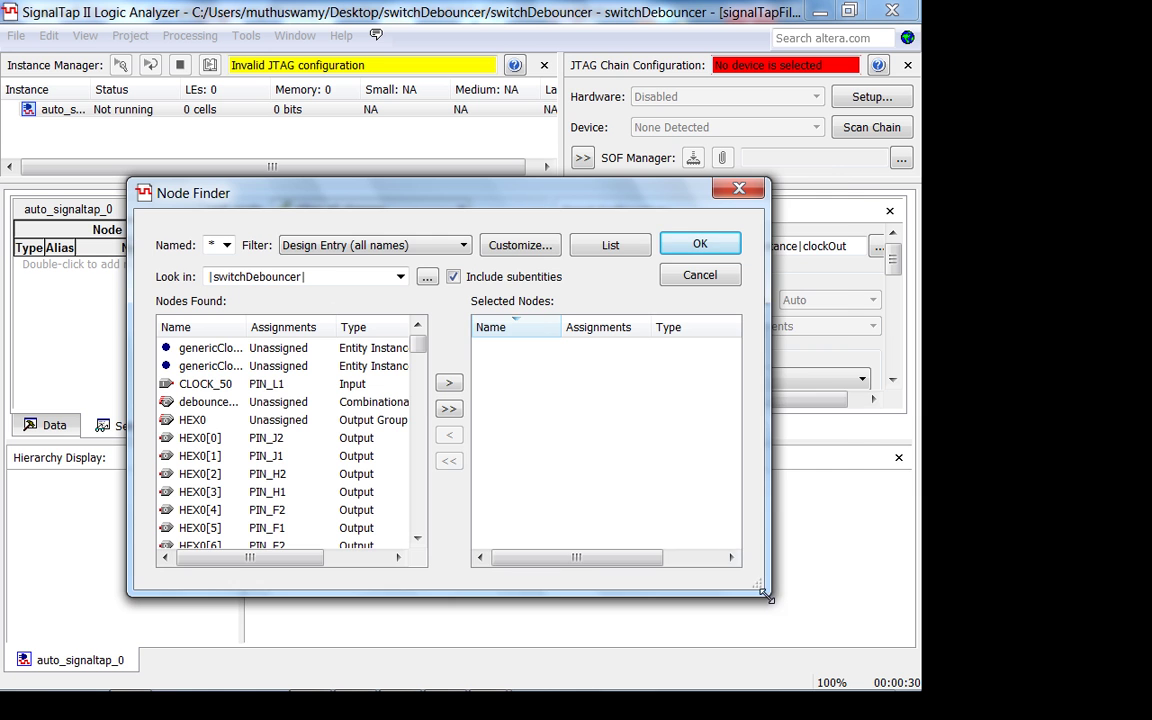
left_click_drag(757, 582, 862, 626)
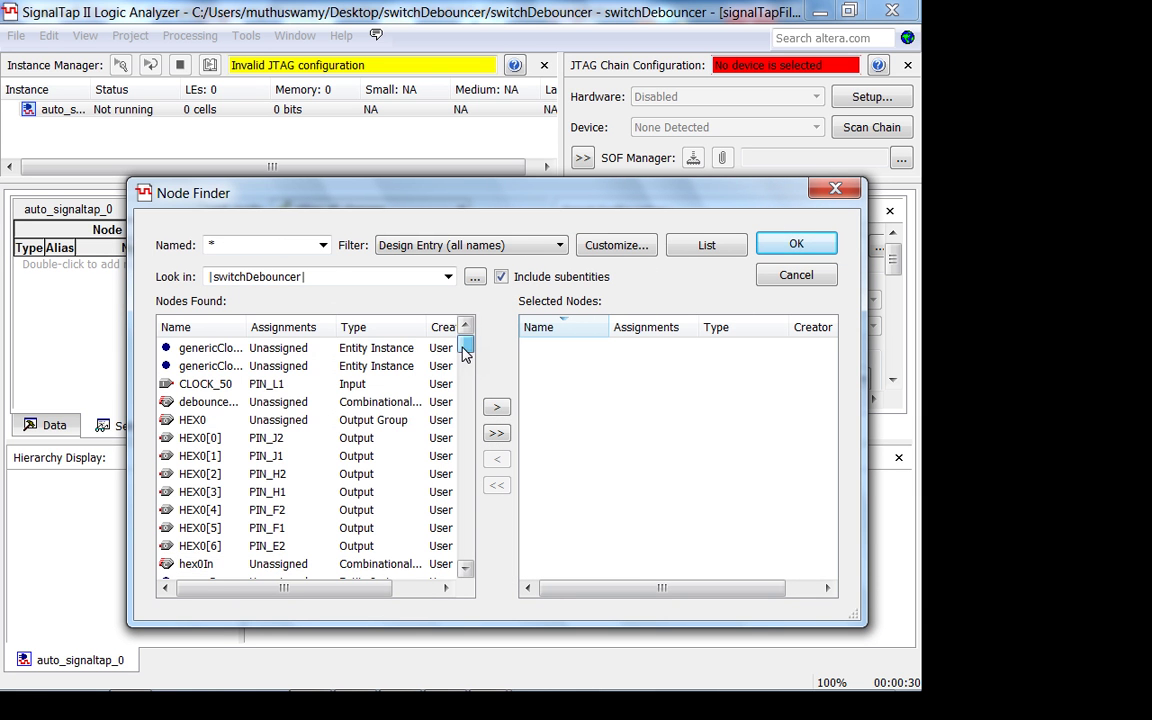
scroll(464, 352, "down", 2)
mouse_move(466, 356)
left_mouse_down()
mouse_move(466, 342)
mouse_move(463, 375)
left_mouse_up()
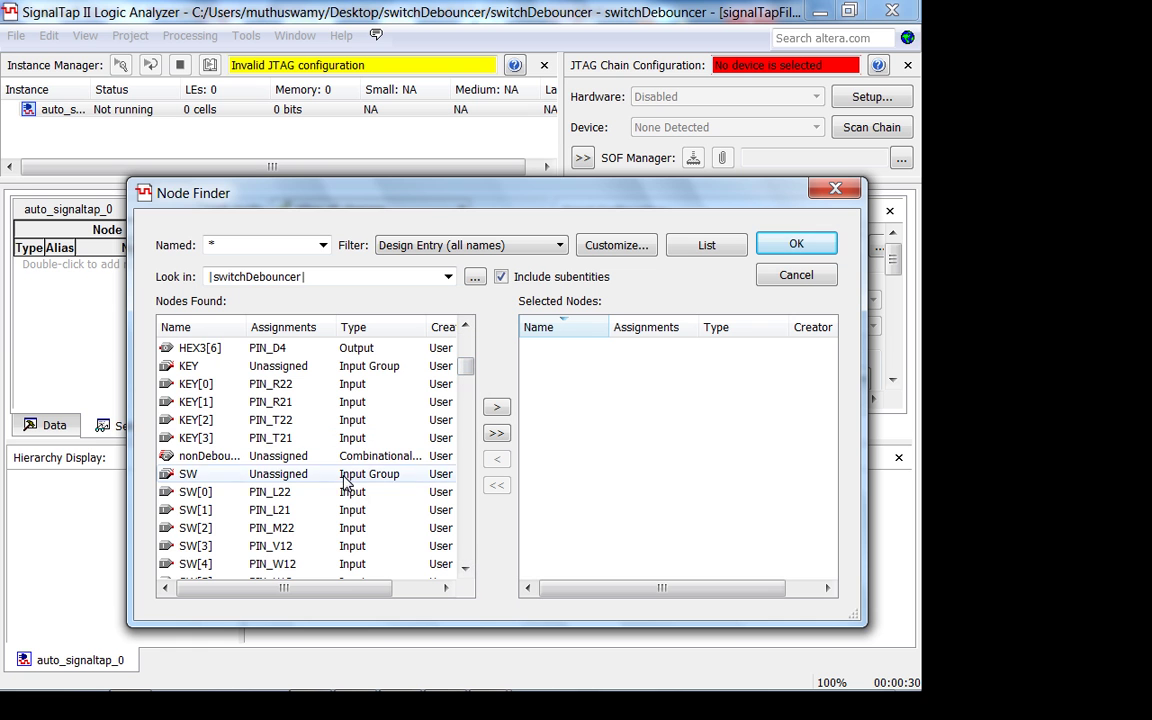
Add the SW, HEX0 and HEX1 groups to the nodes to tap.
left_click(395, 474)
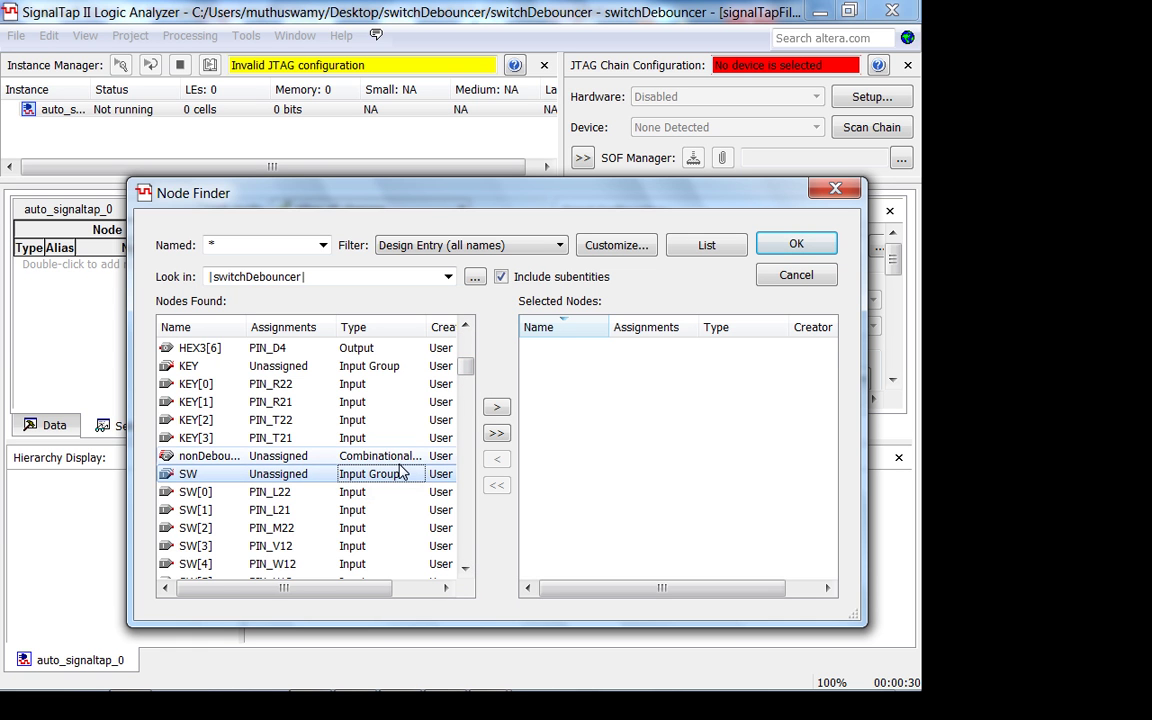
left_click(486, 409)
left_click_drag(468, 368, 468, 358)
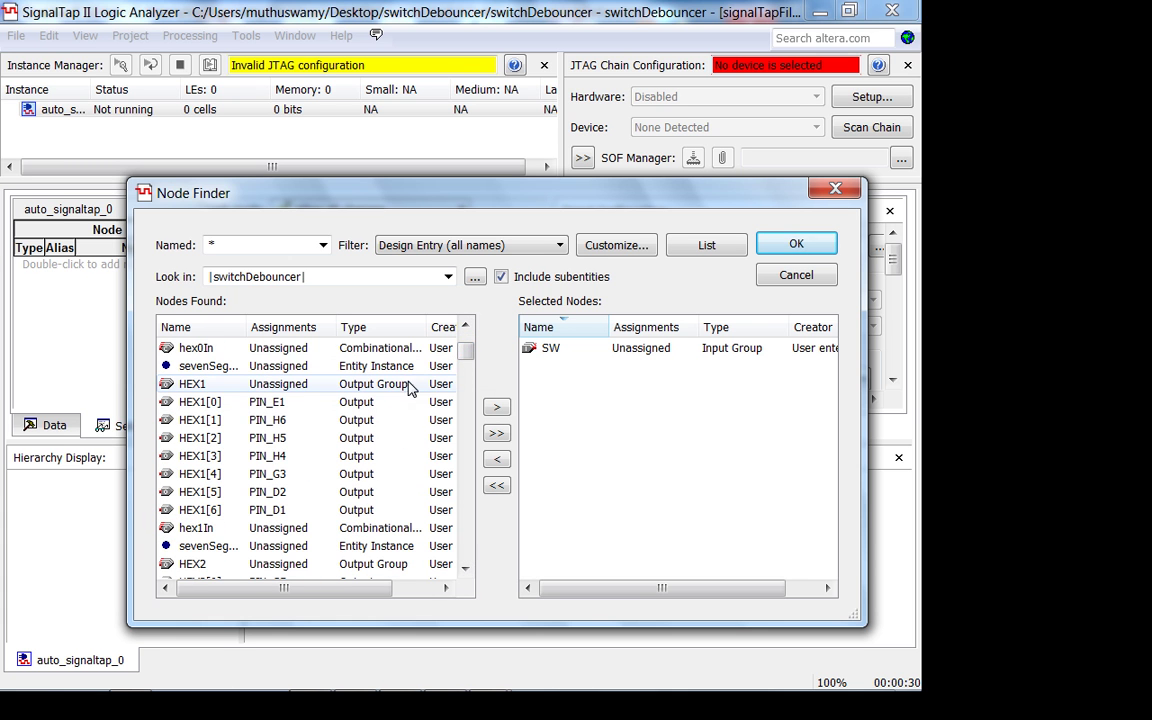
scroll(407, 412, "up", 4)
left_click(407, 422)
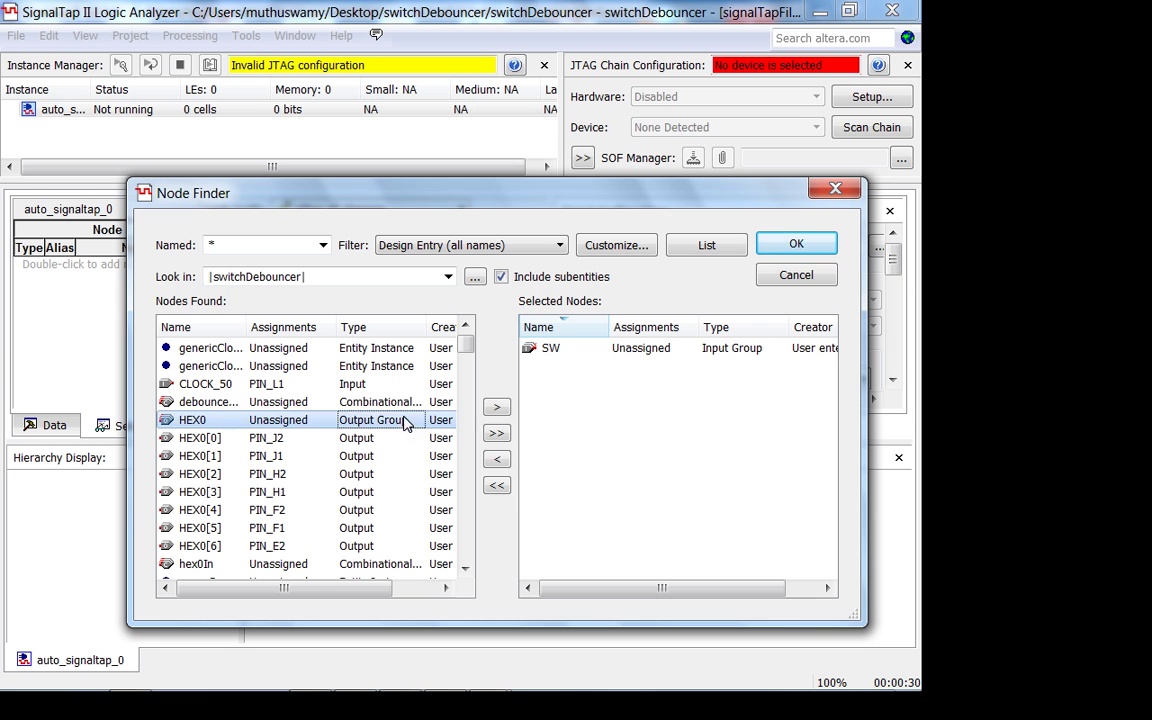
left_click(496, 407)
scroll(416, 458, "down", 2)
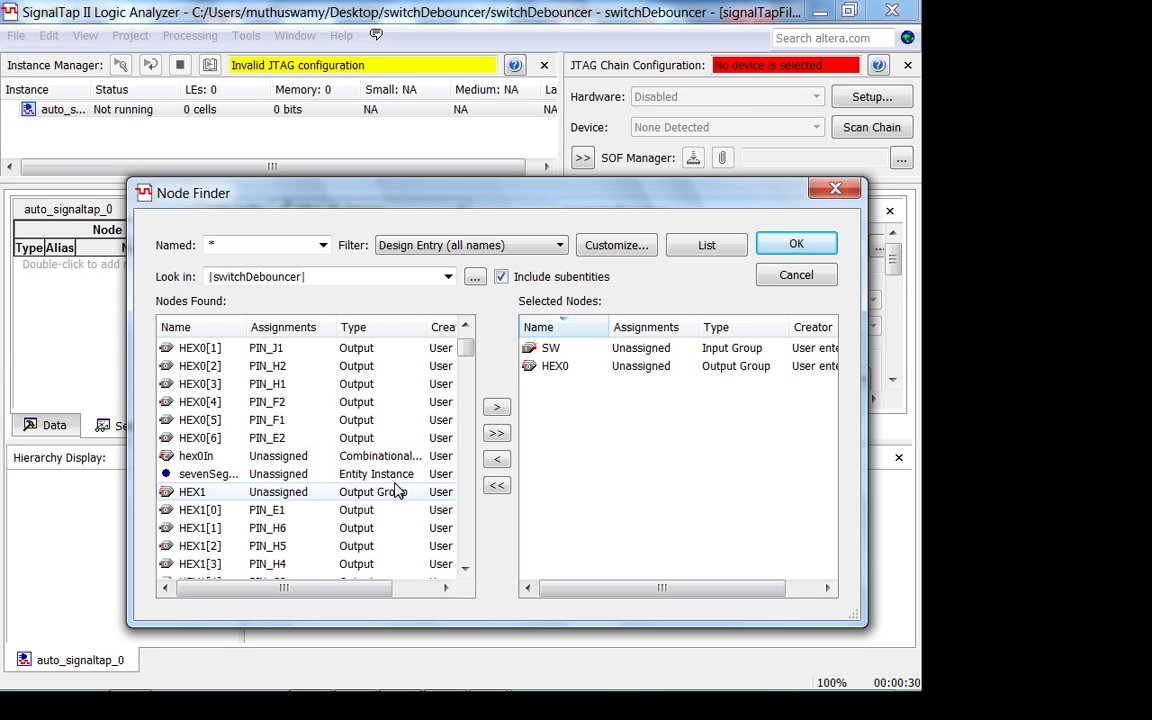
left_click(397, 490)
left_click(497, 407)
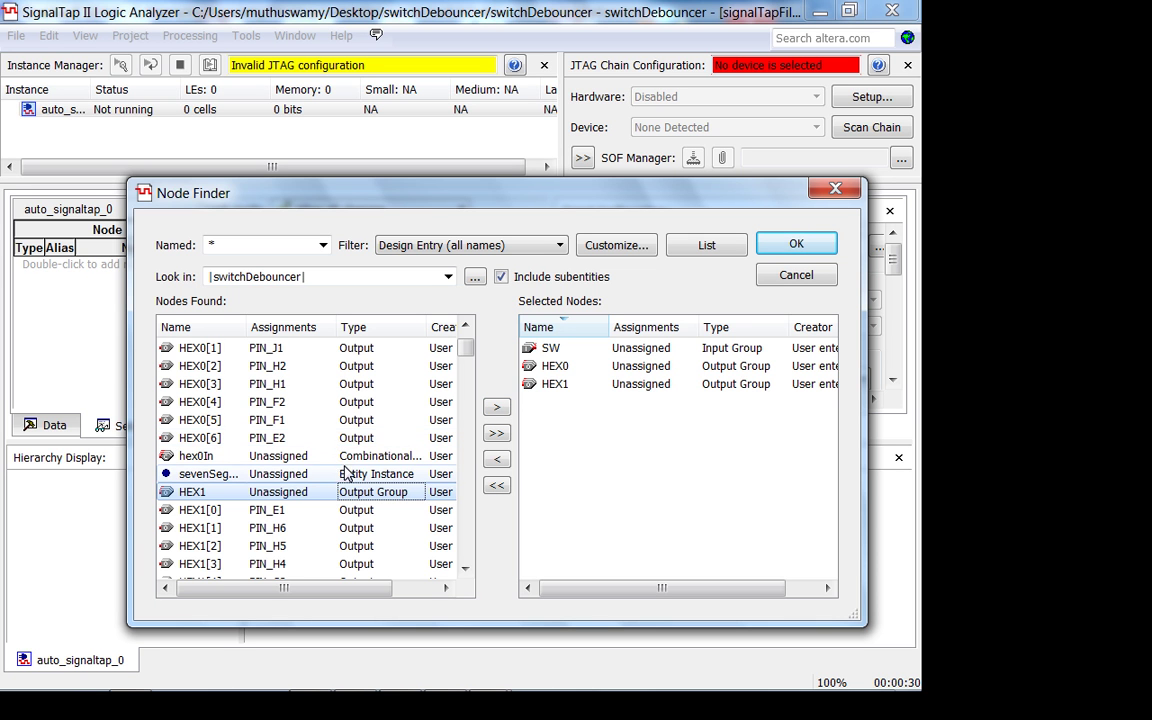
Add upCounterDebounced|count, confirm the four nodes, and select the count row.
scroll(345, 474, "down", 4)
scroll(348, 478, "down", 15)
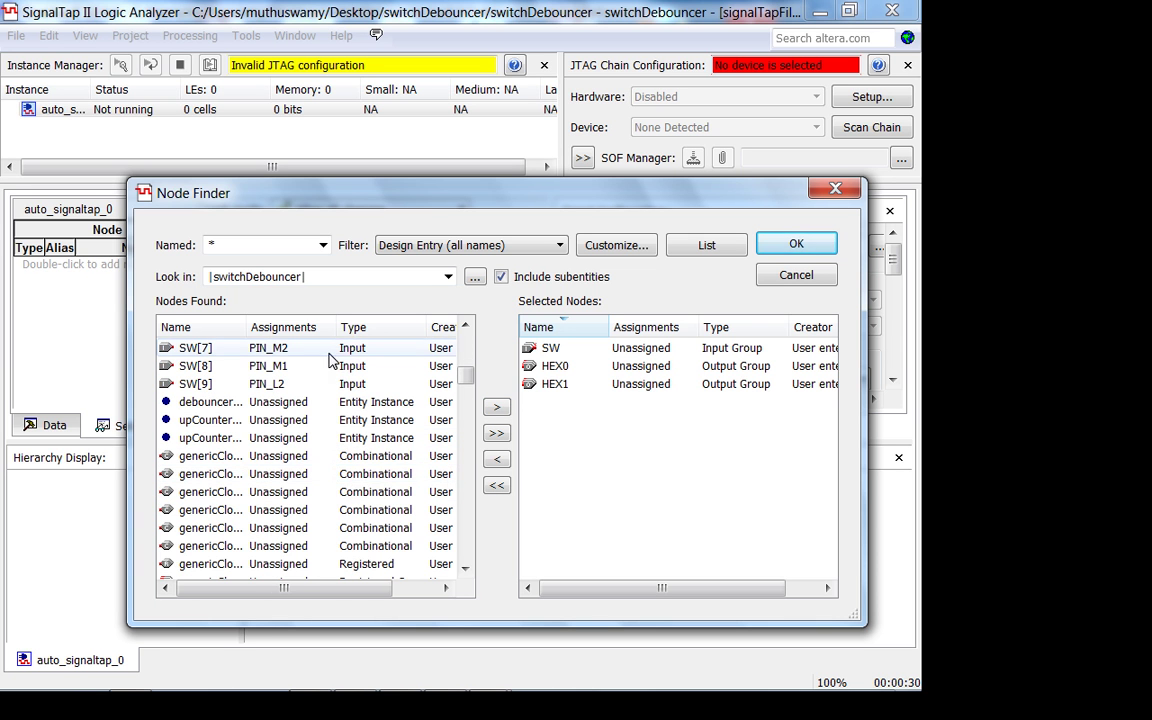
left_click_drag(333, 326, 404, 327)
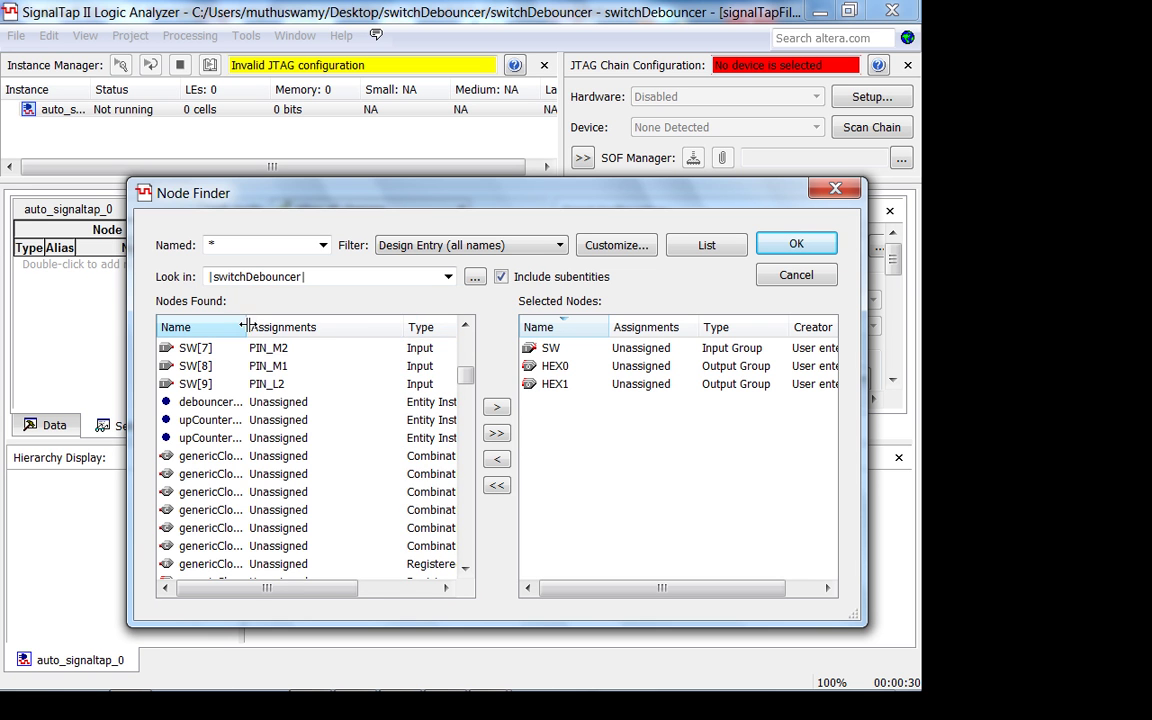
left_click_drag(246, 322, 439, 331)
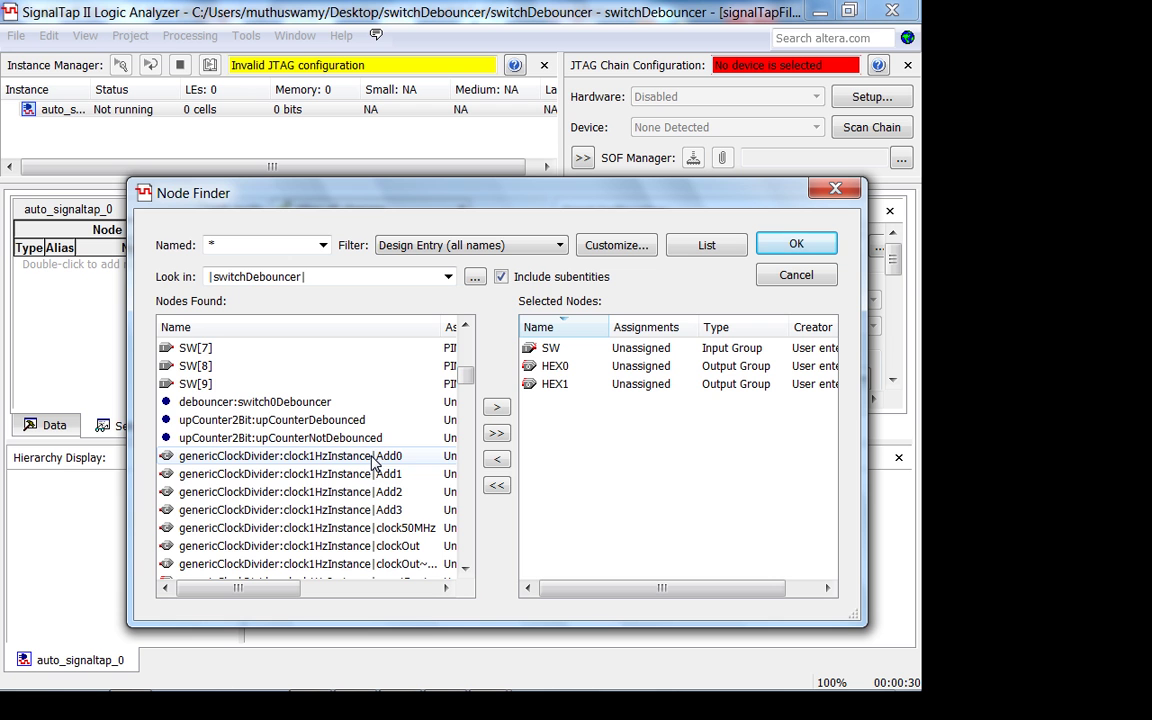
scroll(370, 428, "down", 10)
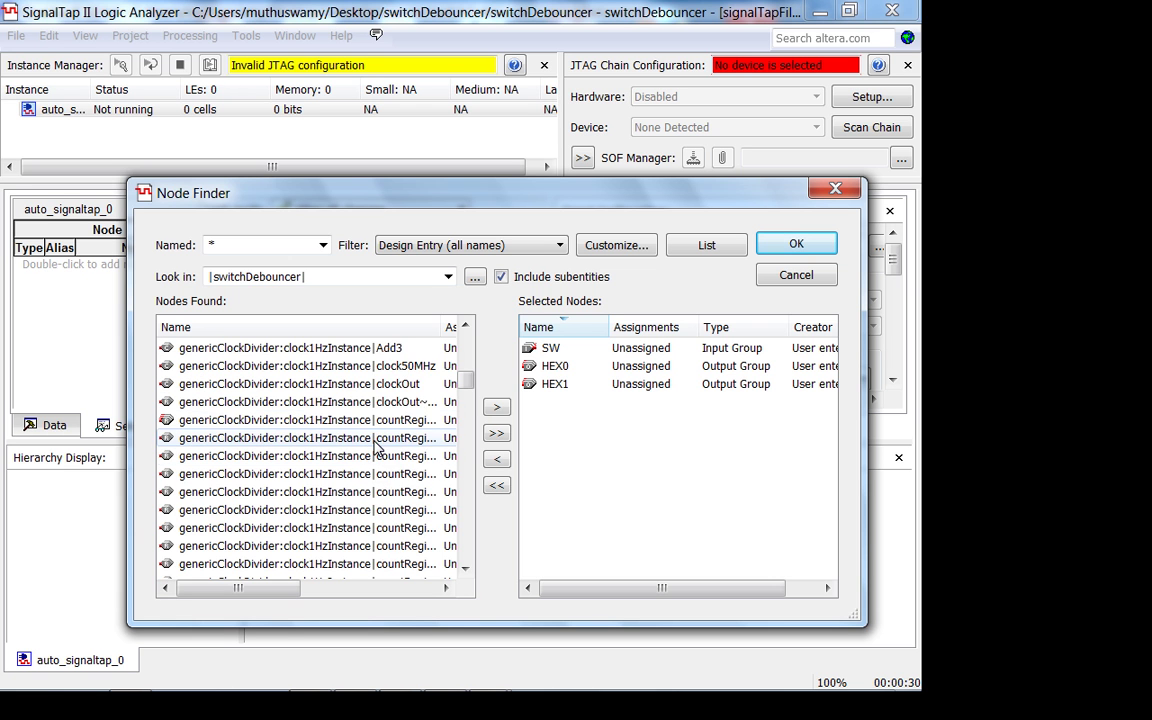
scroll(376, 510, "down", 12)
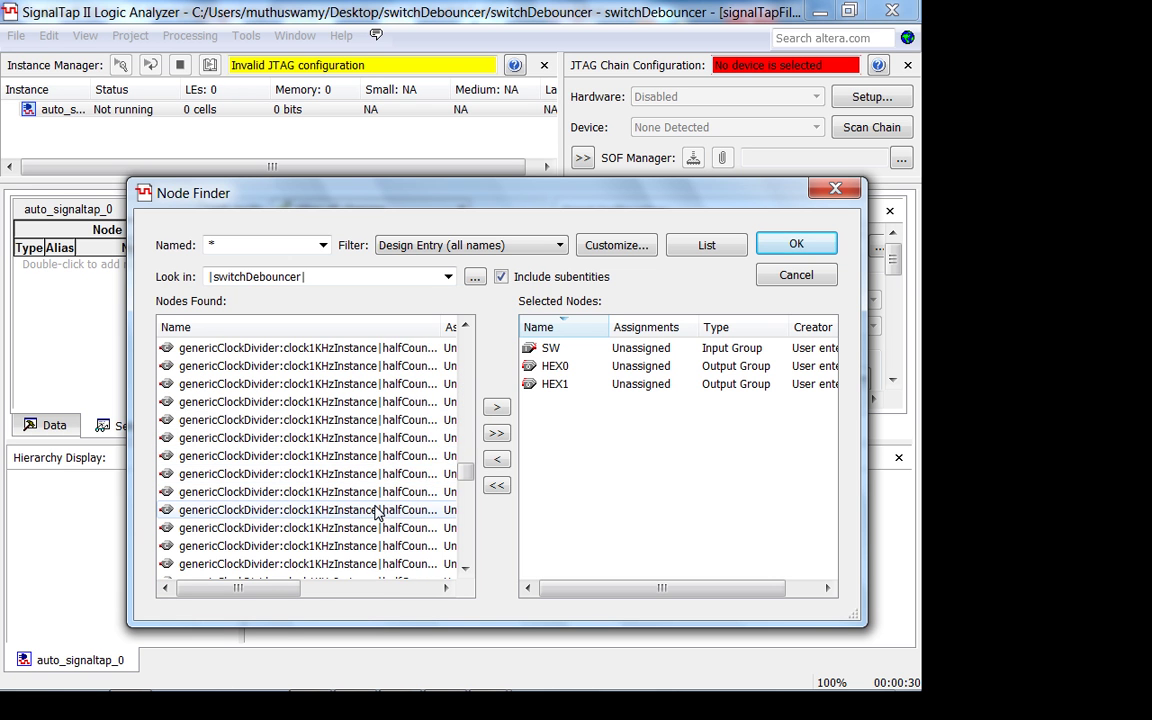
scroll(376, 514, "down", 4)
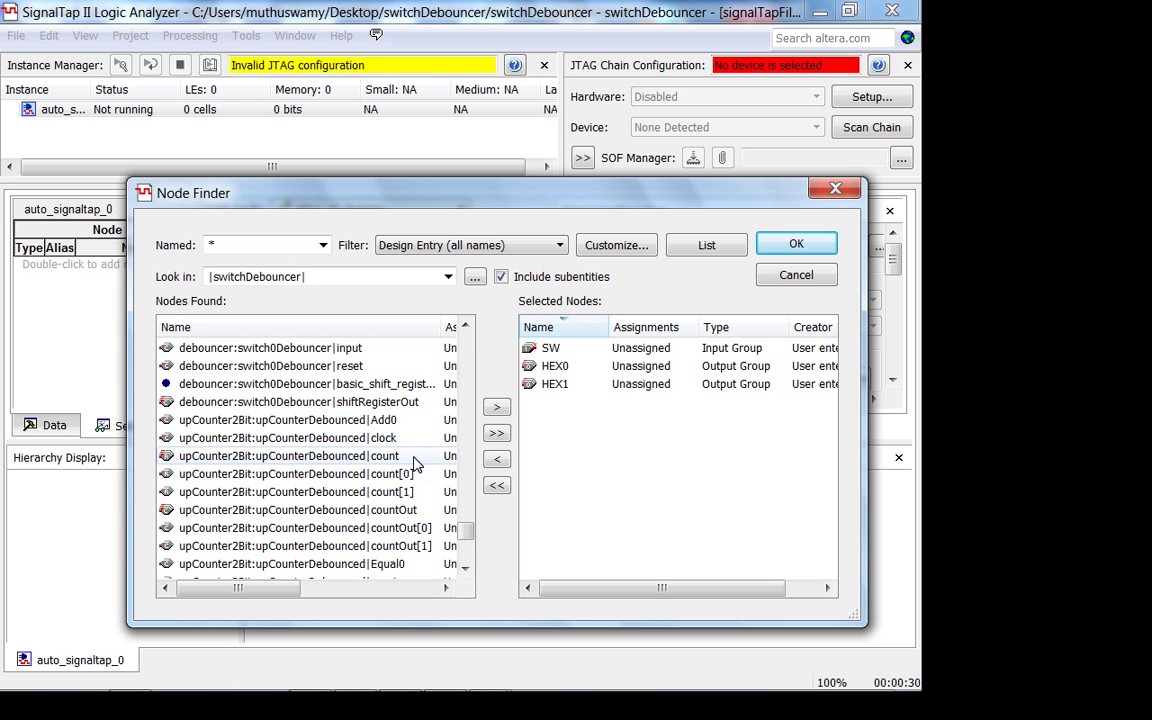
left_click(413, 458)
left_click(496, 407)
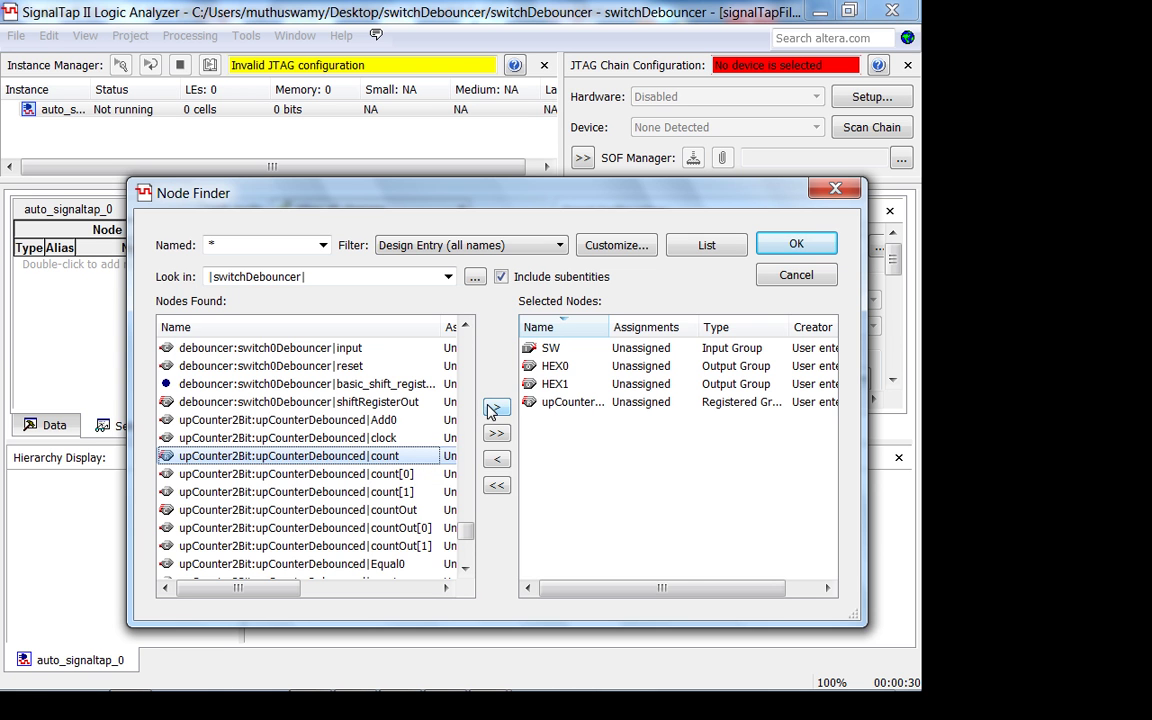
left_click(776, 246)
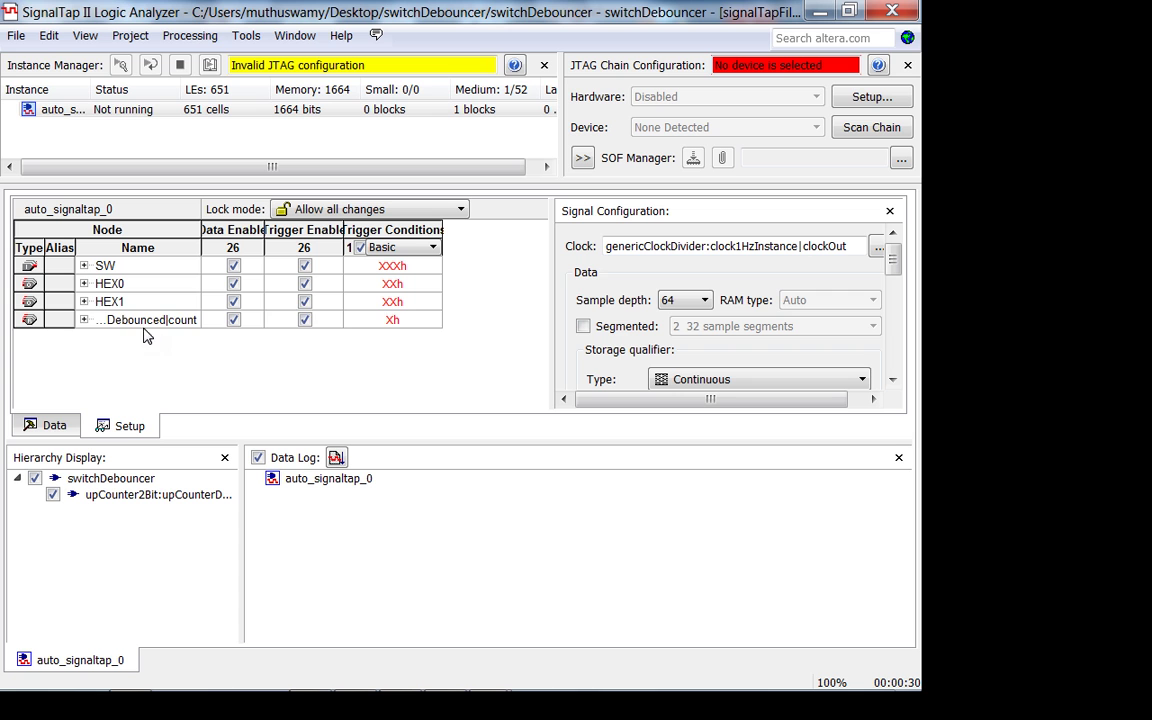
left_click(143, 326)
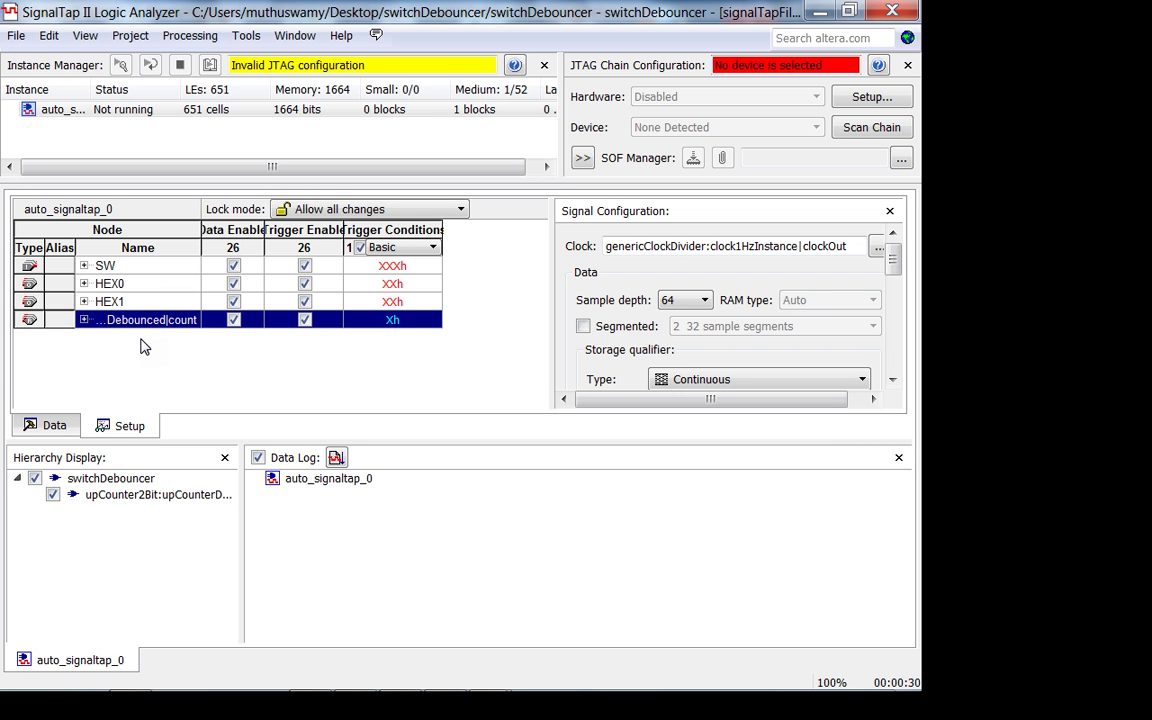
Clear trigger enable on the debounced count, HEX1 and HEX0, leaving only SW as trigger.
left_click(122, 301)
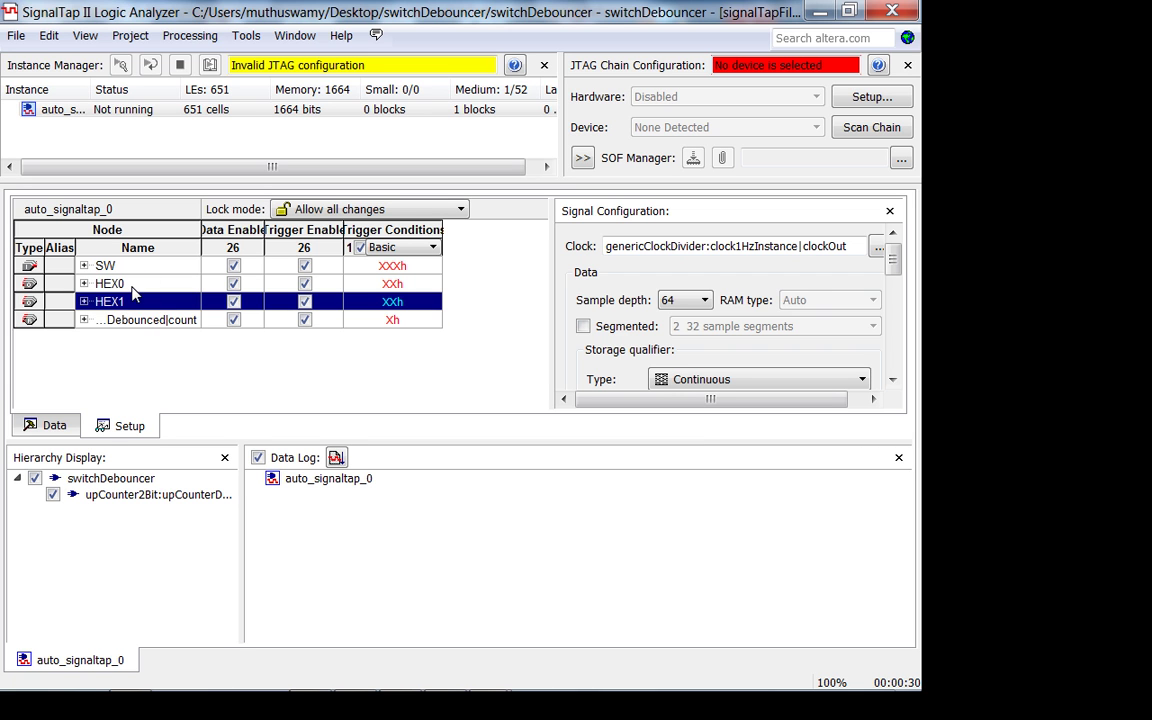
left_click(120, 283)
left_click(131, 266)
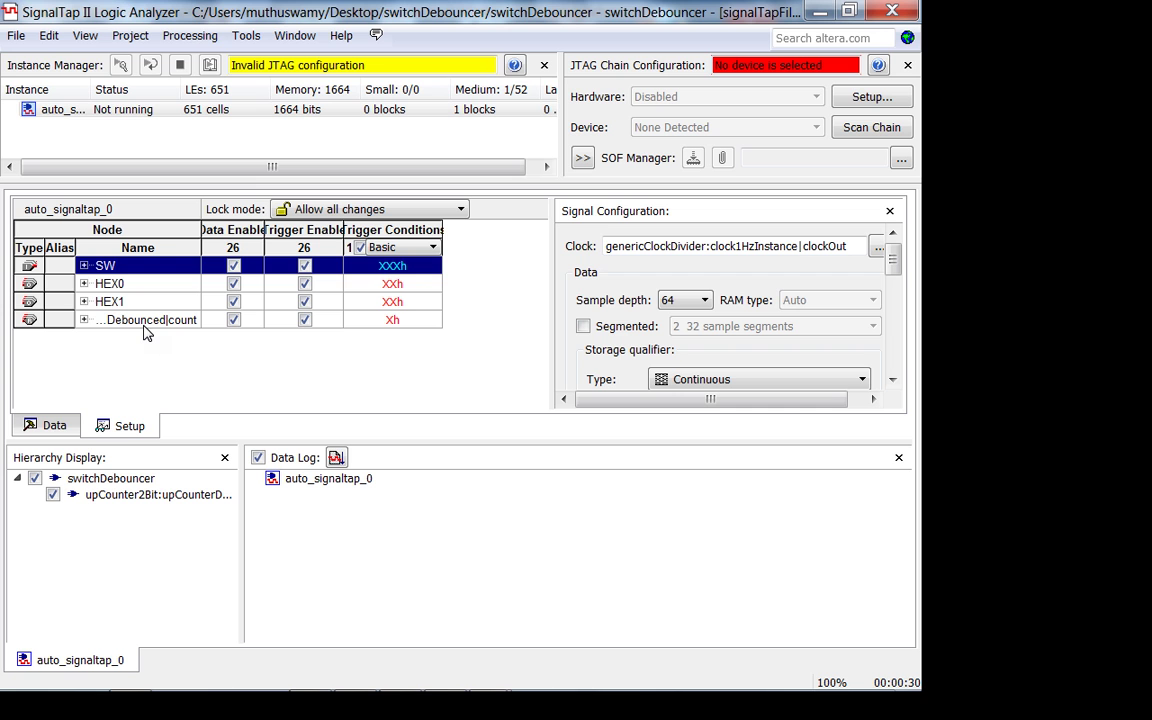
left_click(145, 322)
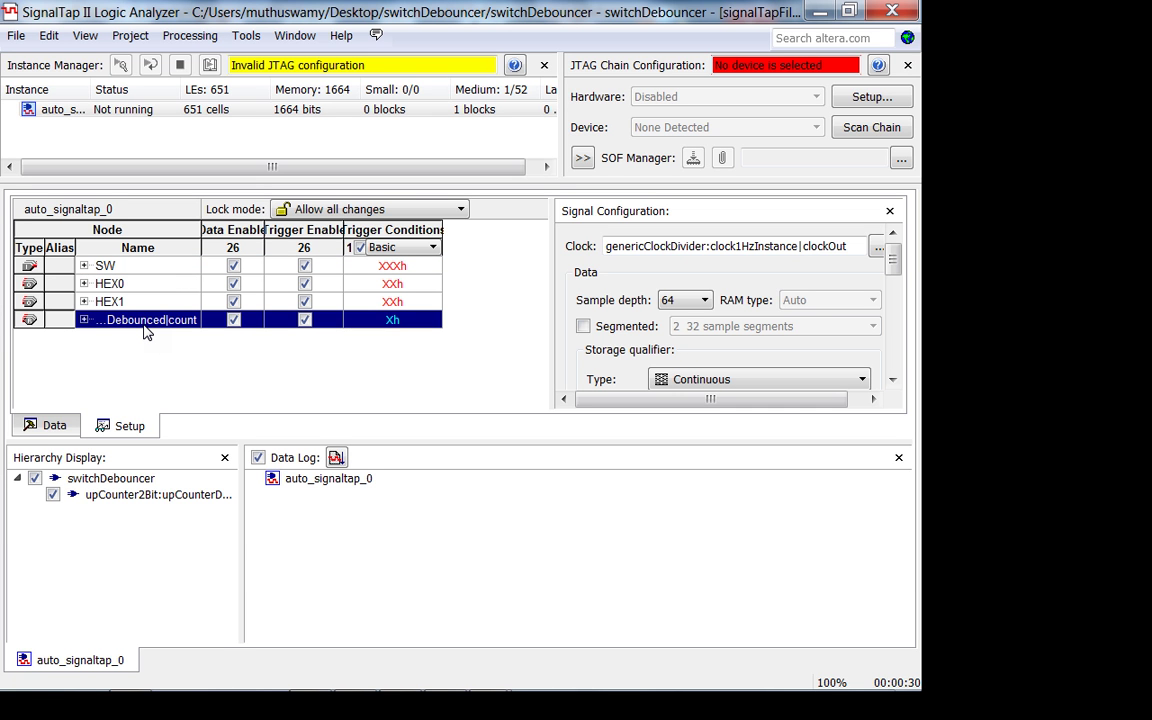
left_click(305, 320)
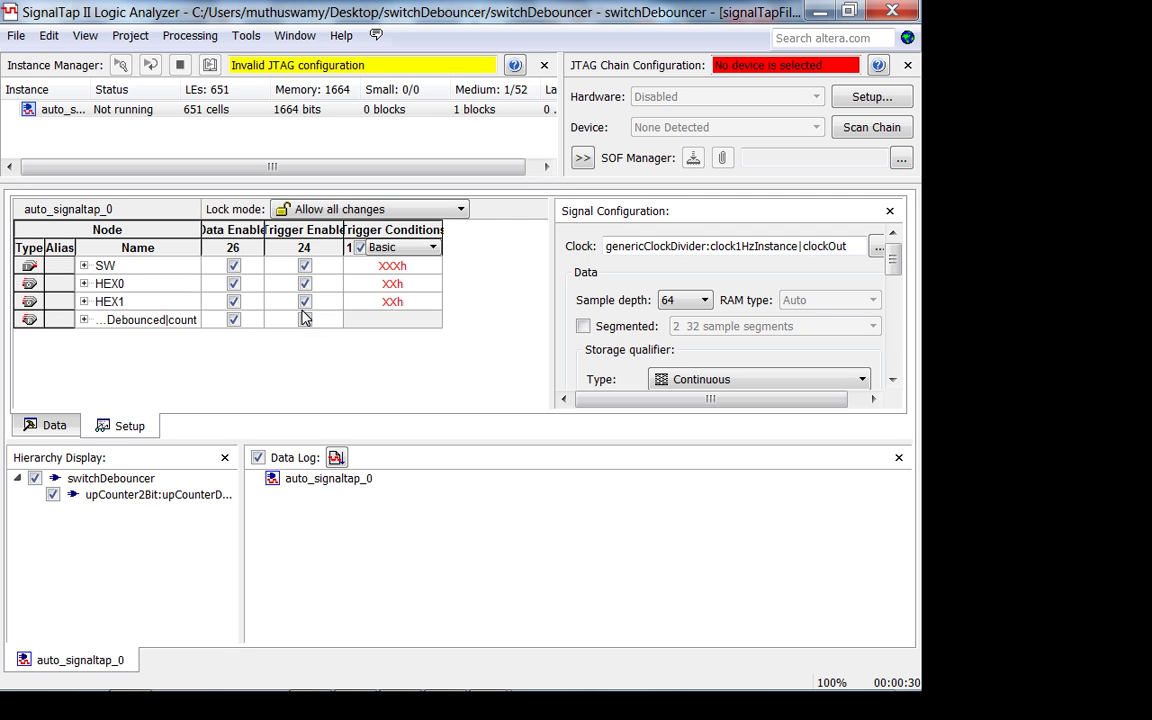
left_click(305, 302)
left_click(305, 284)
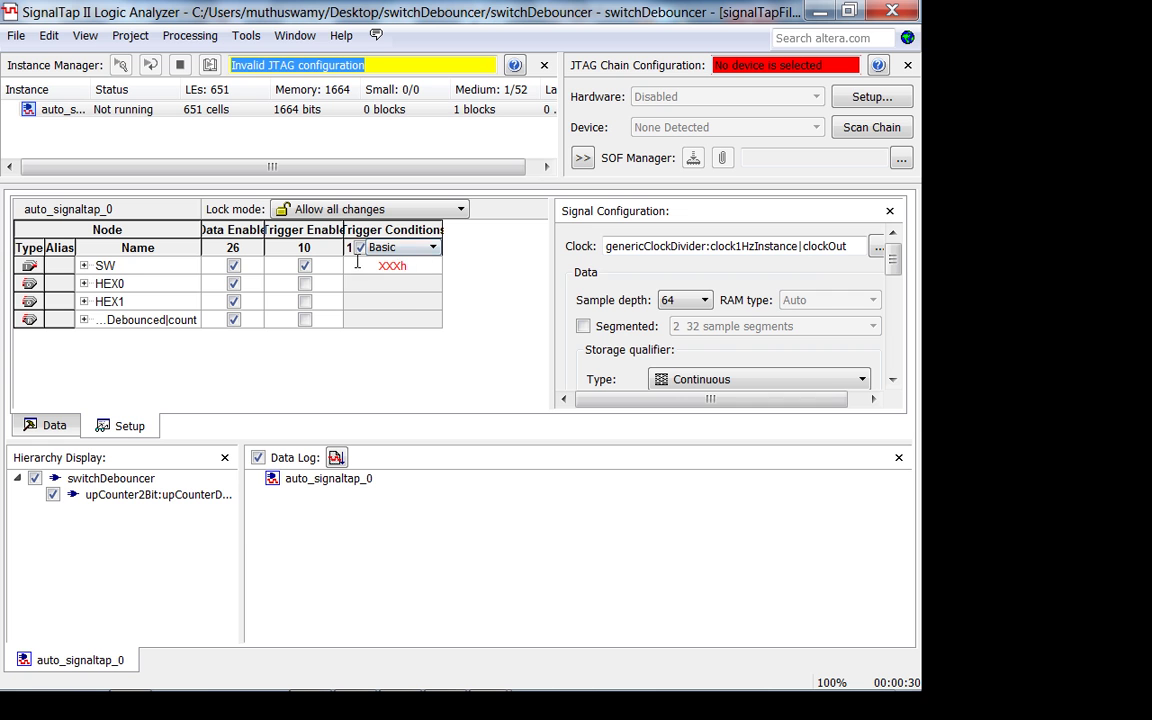
Set SW's trigger condition to rising edge and expand SW into its individual bits.
right_click(358, 264)
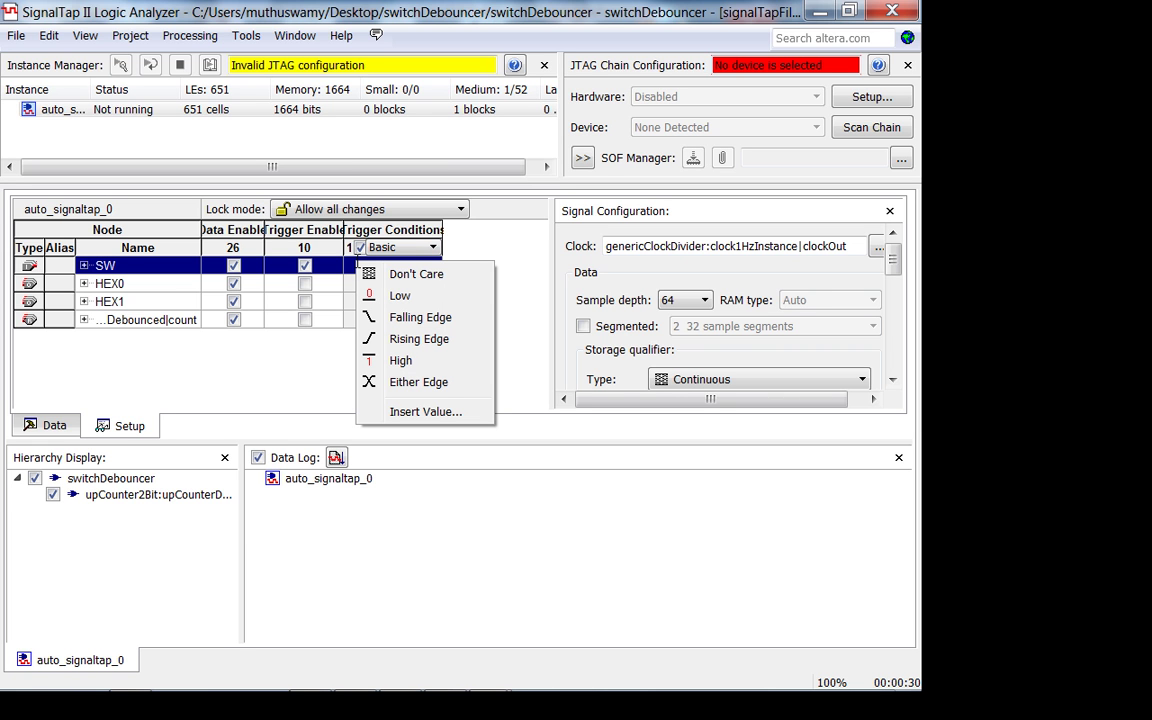
left_click(375, 338)
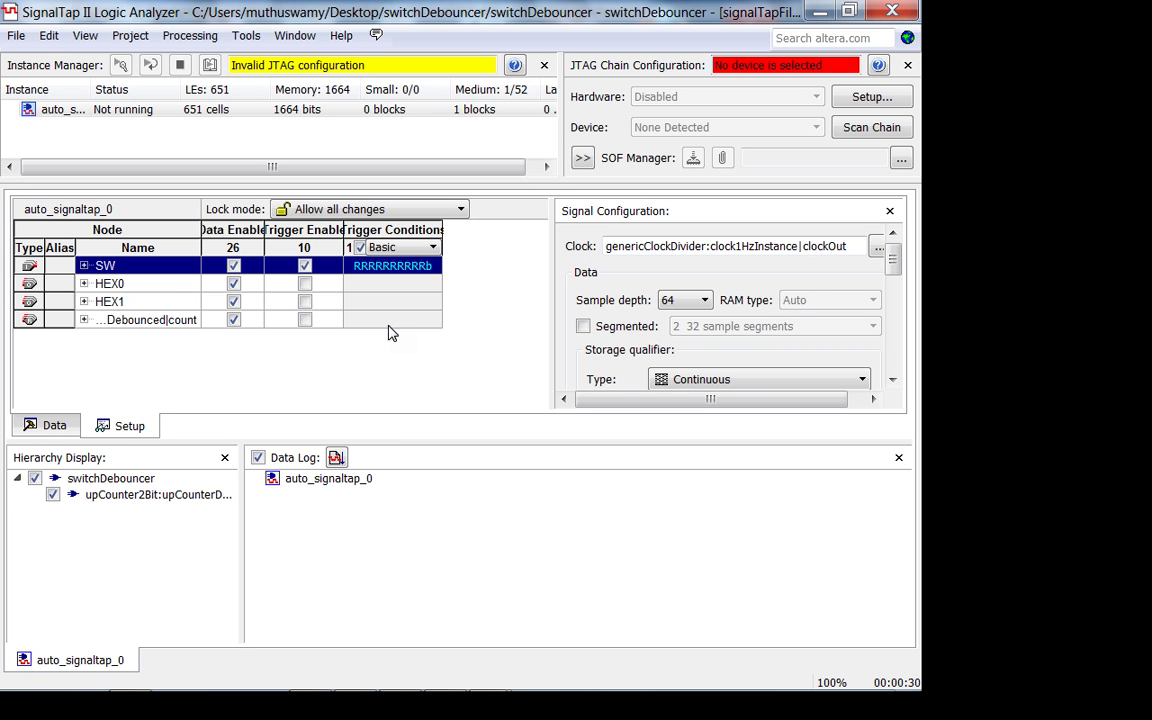
left_click(84, 265)
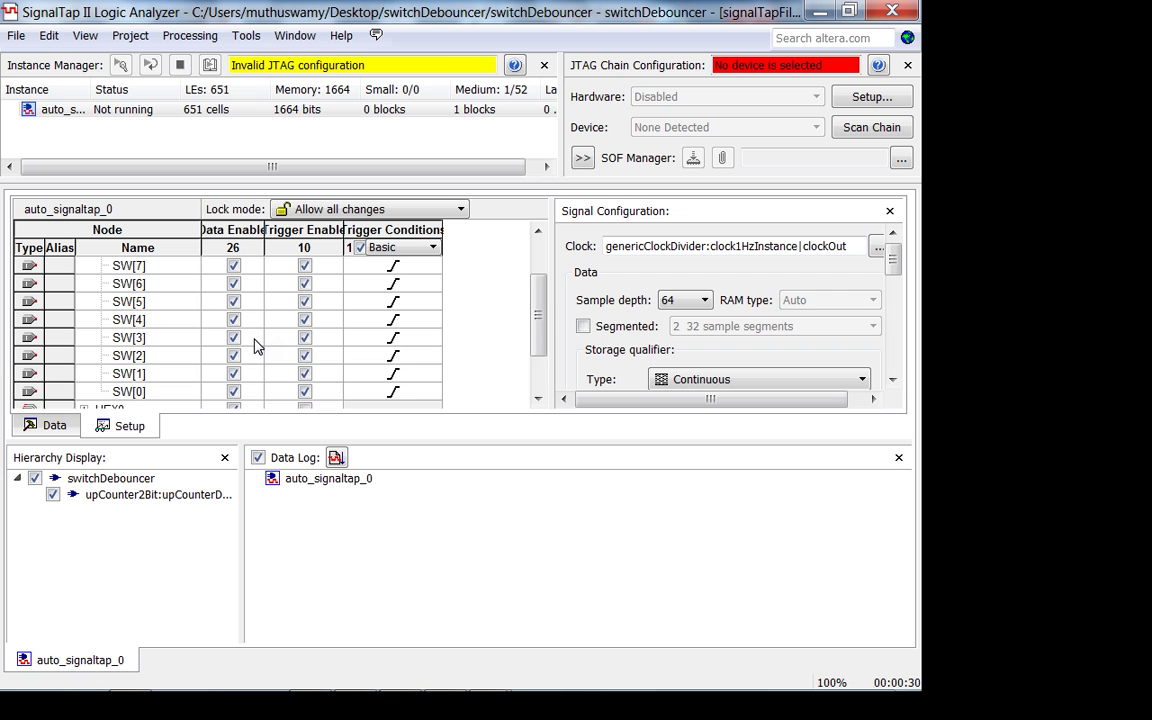
Disable triggering on SW[2] through SW[6].
scroll(253, 344, "down", 2)
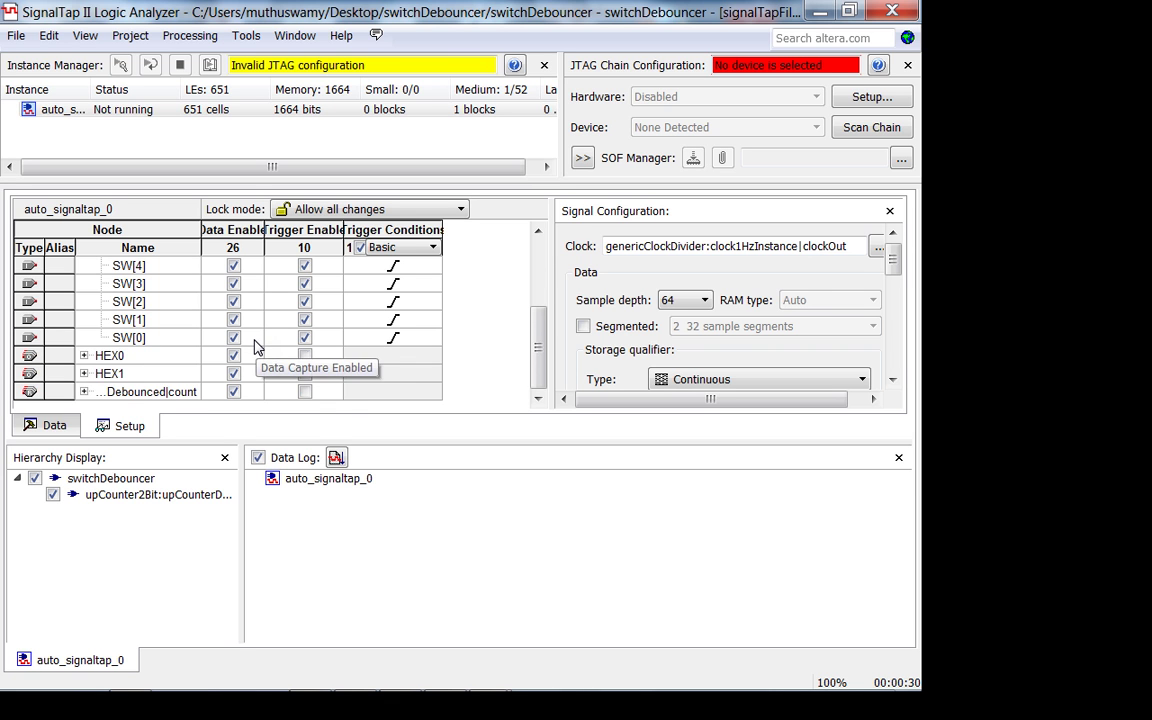
scroll(253, 347, "up", 2)
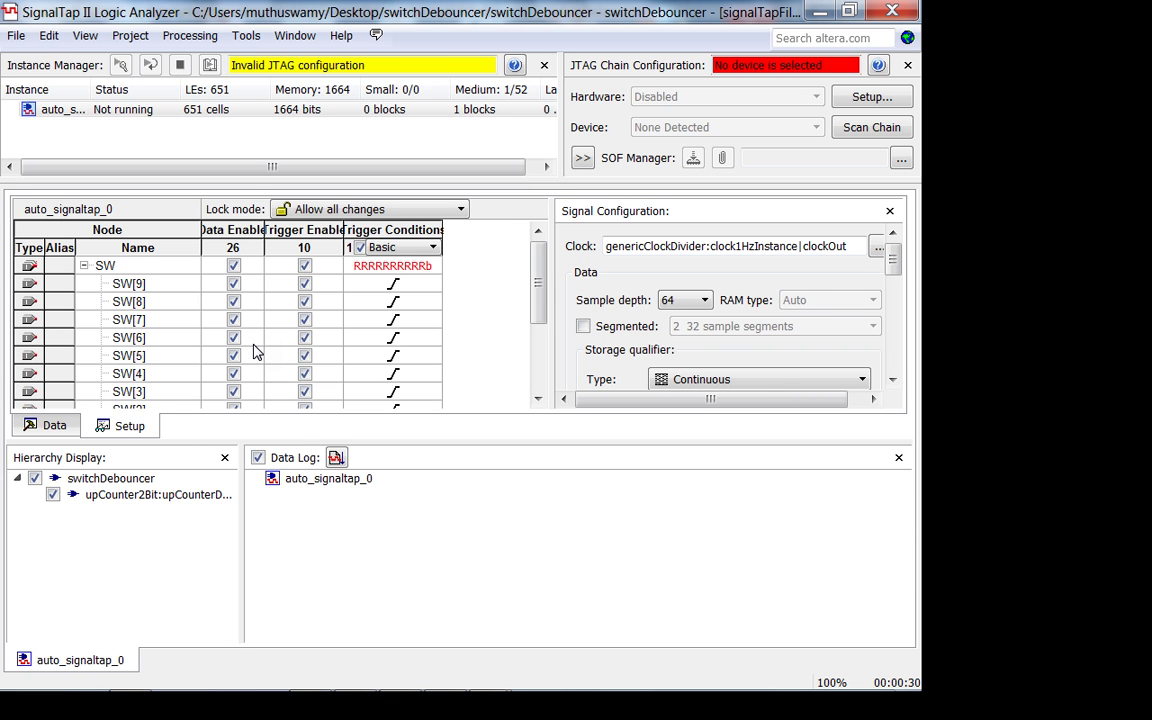
scroll(253, 352, "down", 2)
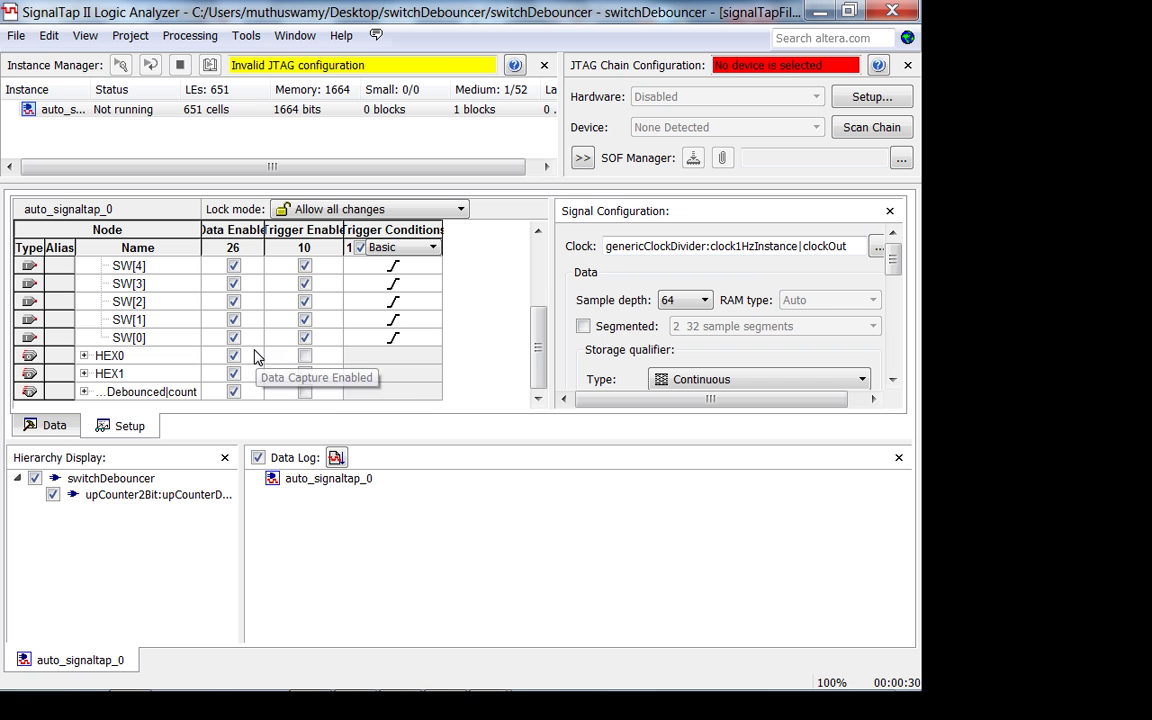
scroll(300, 362, "up", 2)
scroll(323, 385, "down", 1)
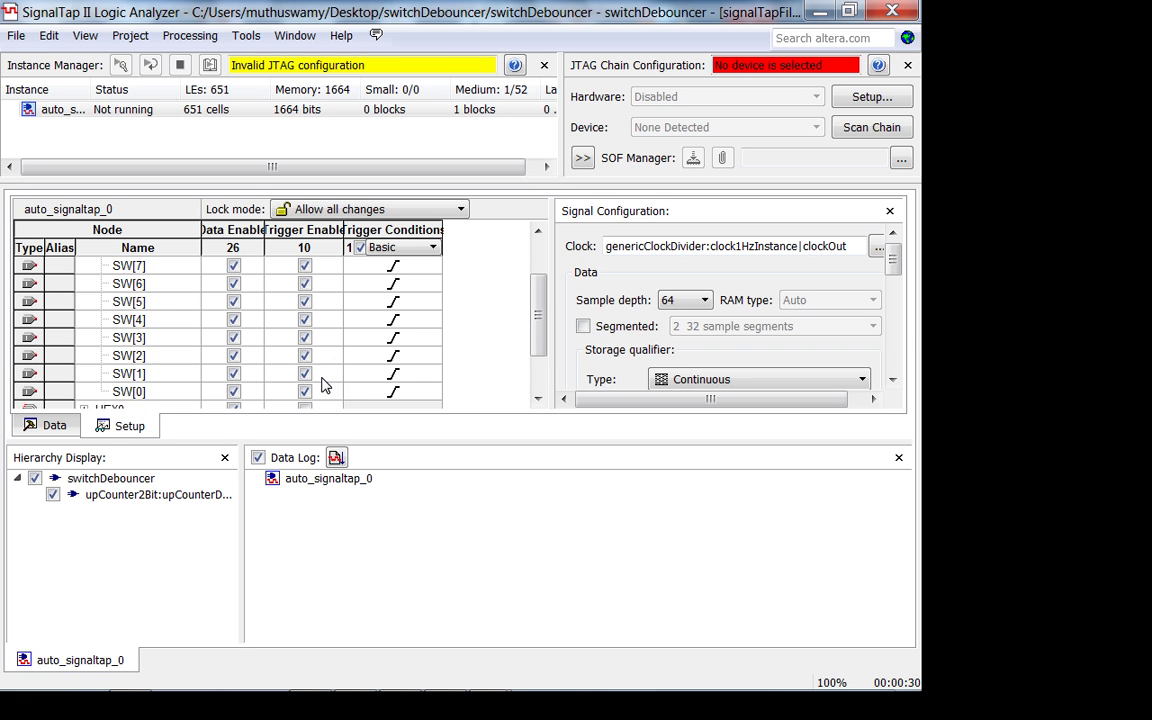
scroll(318, 384, "down", 1)
left_click(305, 301)
left_click(305, 284)
scroll(308, 300, "up", 1)
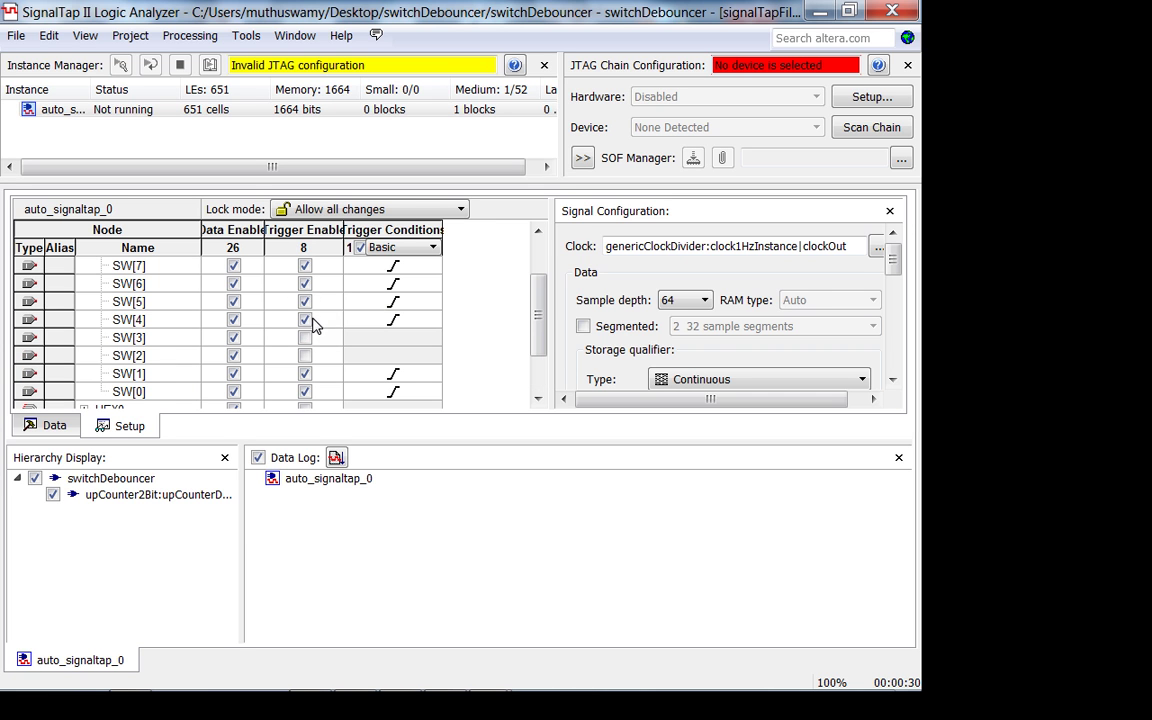
left_click(305, 319)
left_click(305, 301)
left_click(305, 283)
Disable triggering on SW[7], SW[8] and SW[9], then collapse the SW group.
scroll(310, 300, "up", 1)
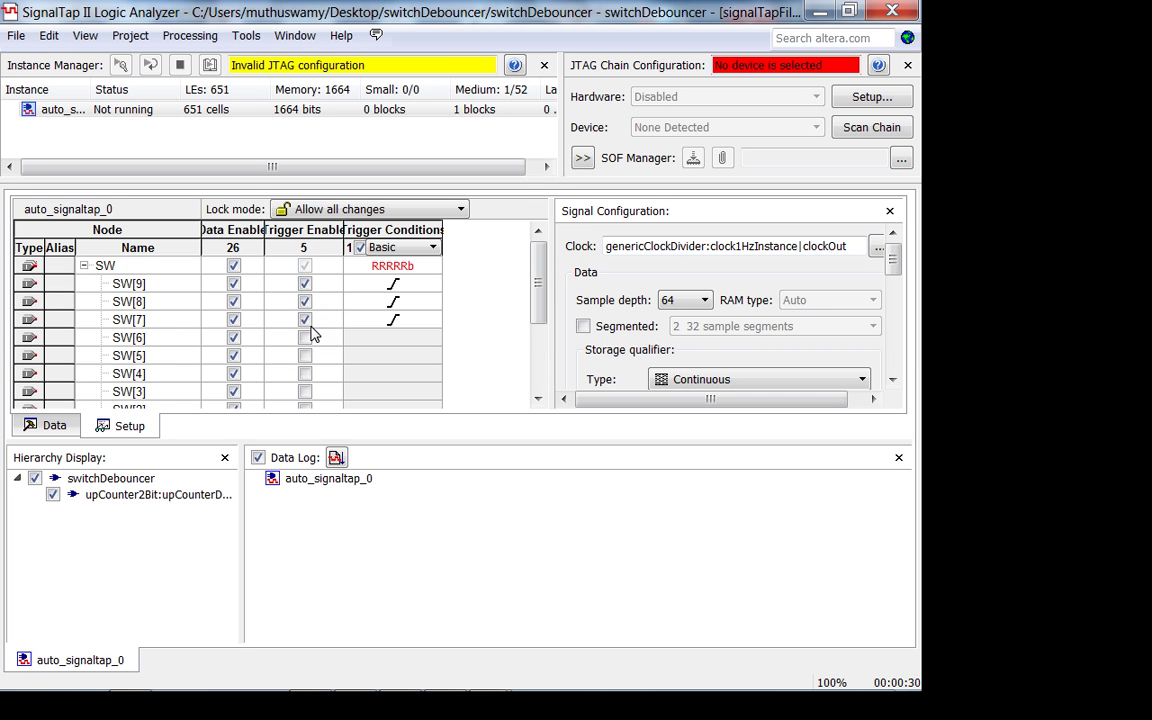
left_click(305, 320)
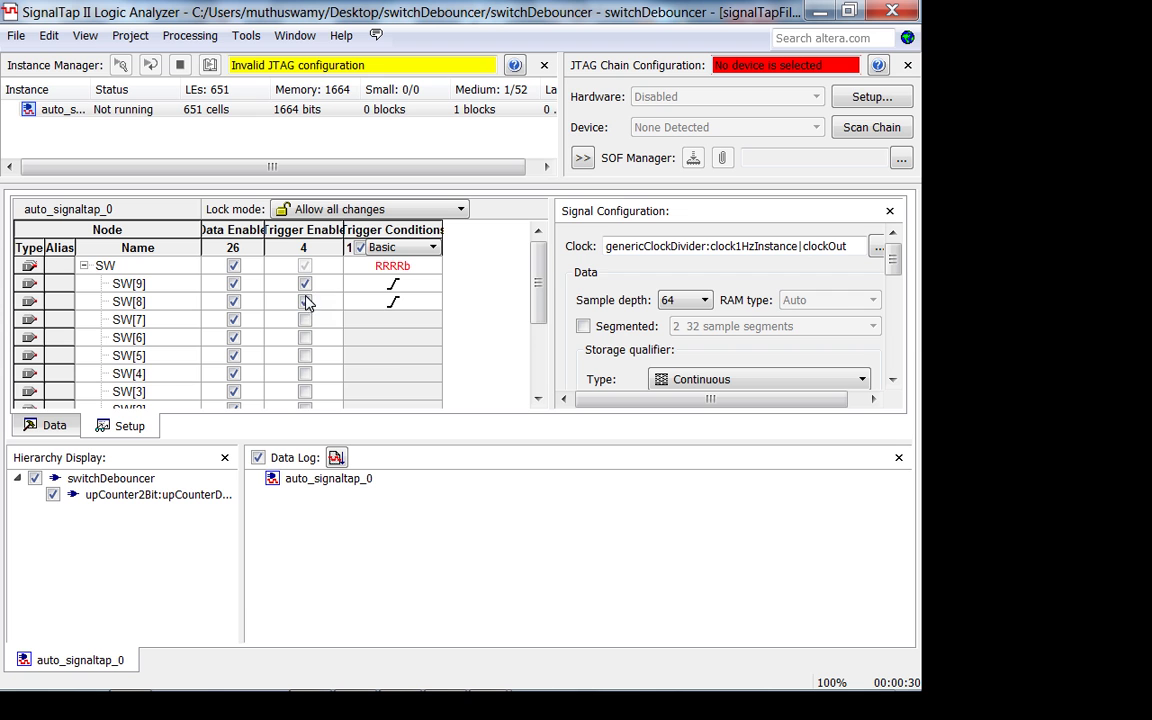
left_click(305, 301)
left_click(305, 284)
scroll(391, 350, "down", 2)
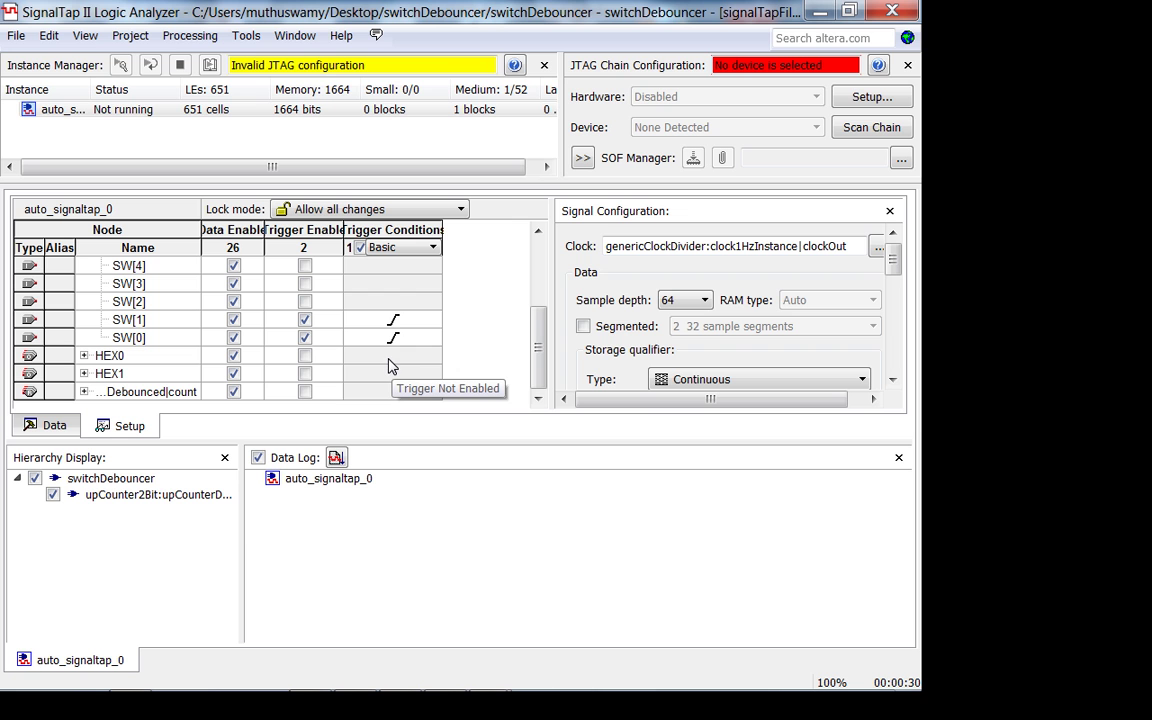
scroll(115, 395, "up", 2)
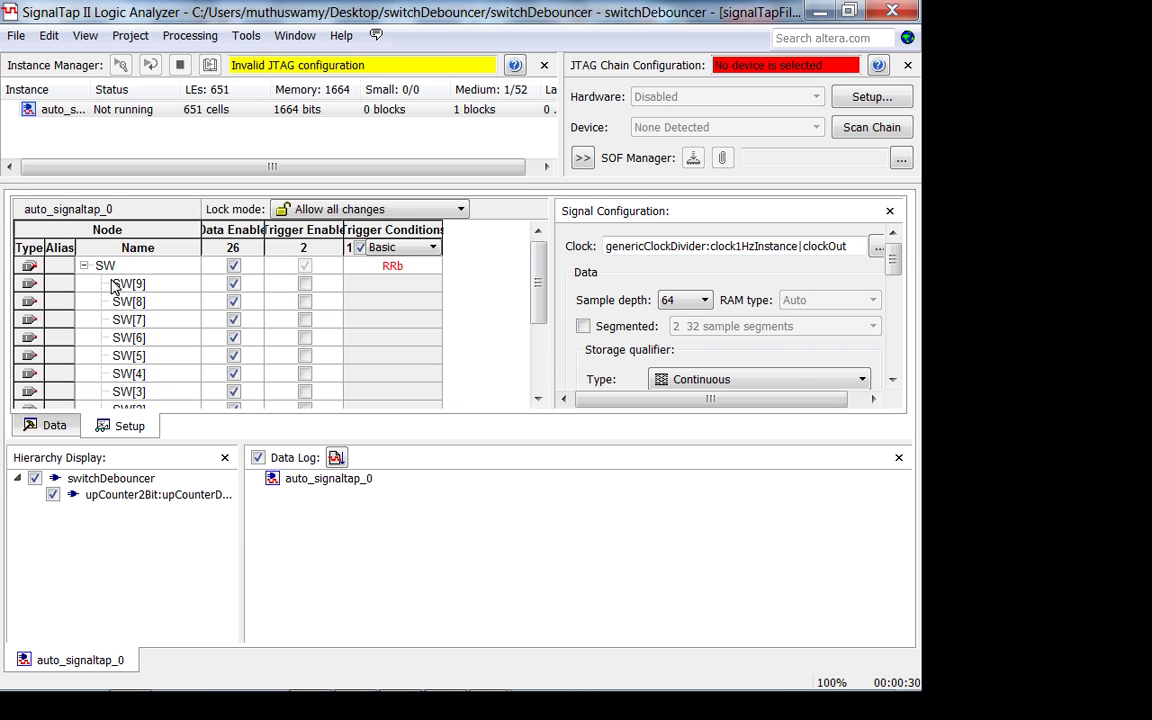
left_click(85, 266)
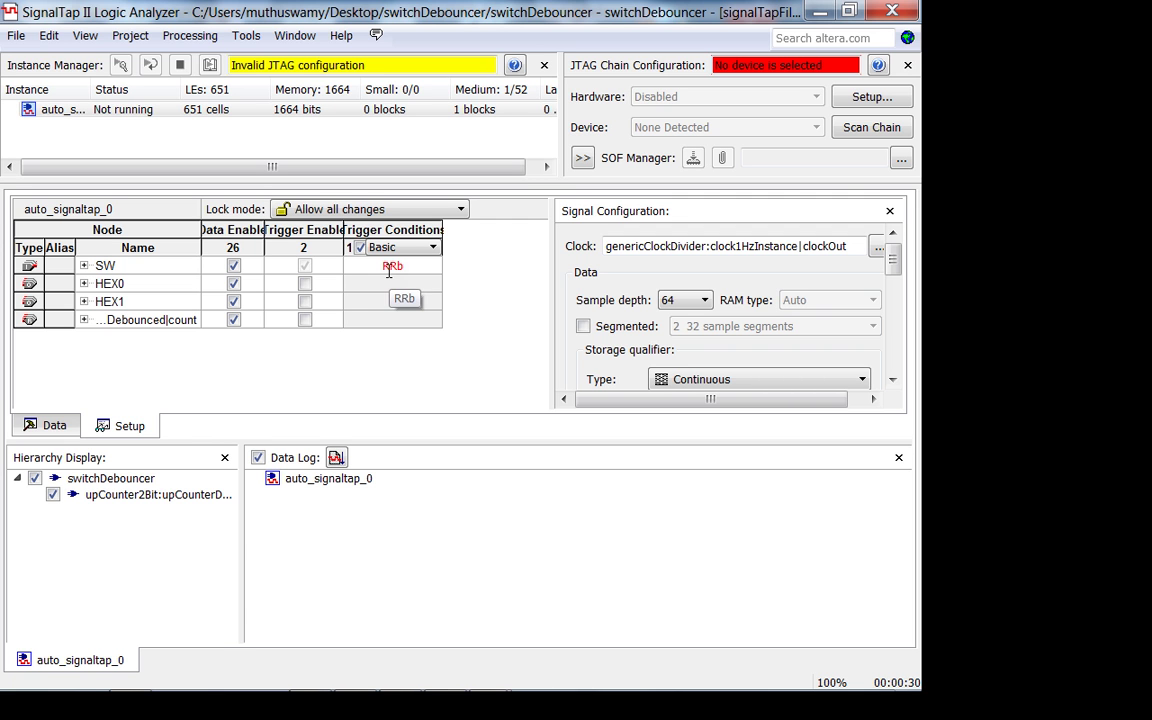
Keep the sample depth at 64, save the trigger setup and close SignalTap II.
left_click(684, 300)
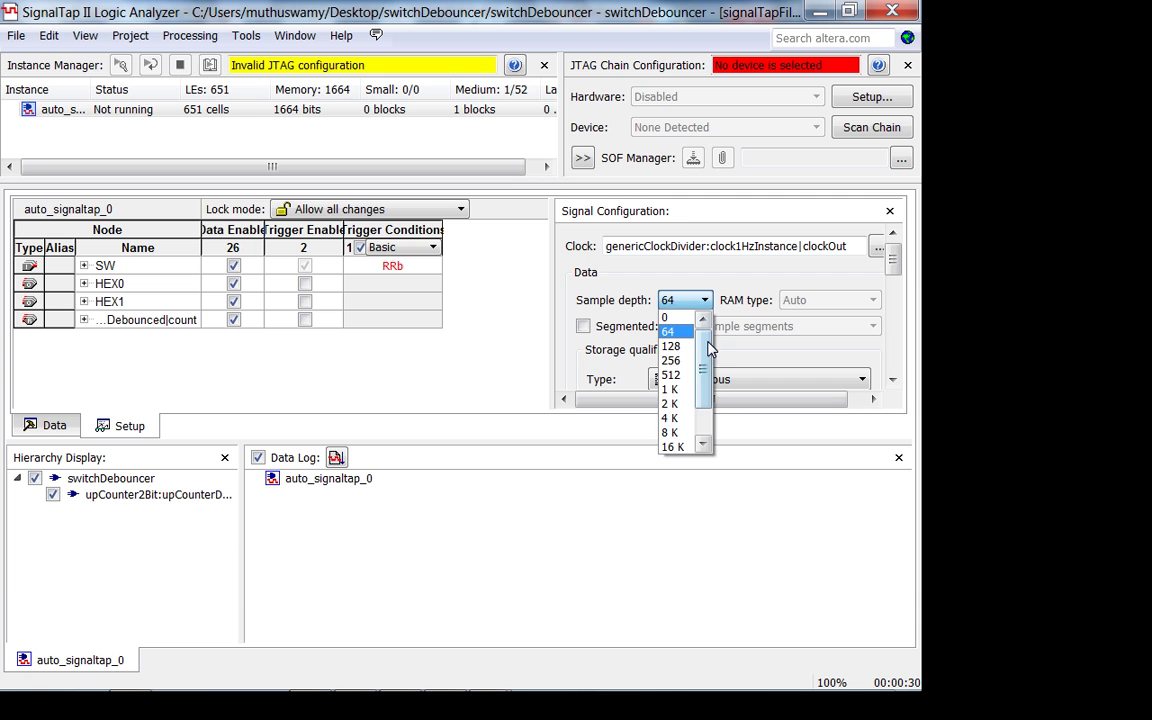
left_click(683, 333)
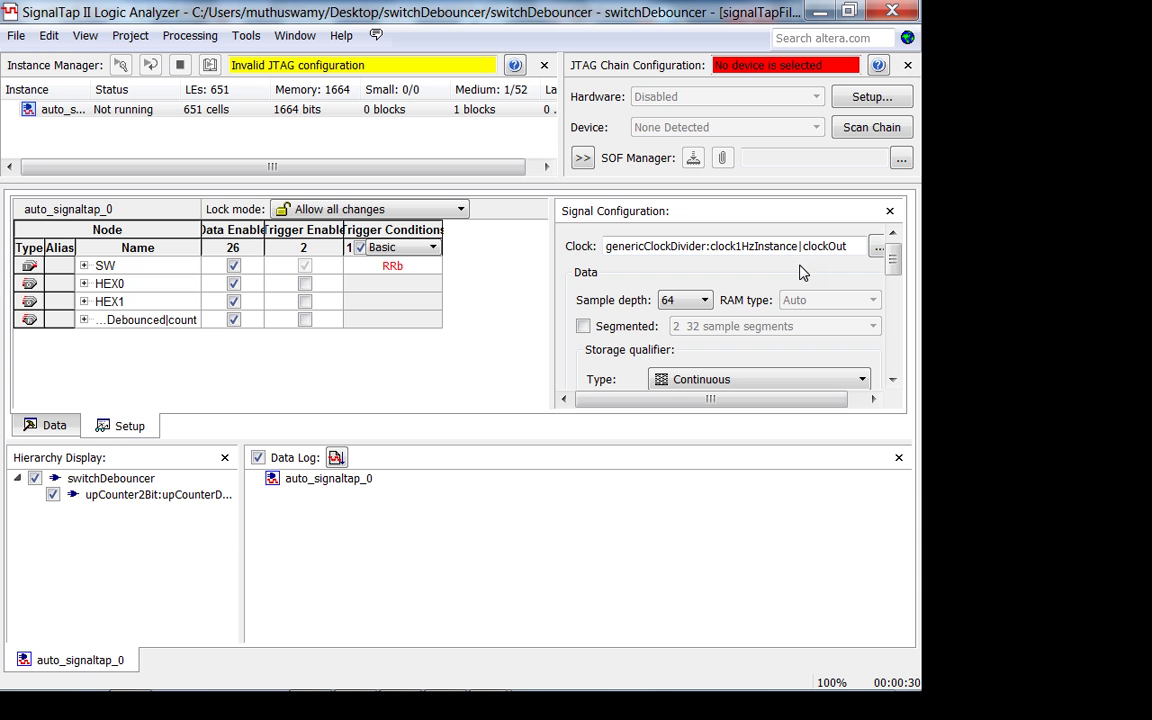
left_click(14, 42)
left_click(44, 110)
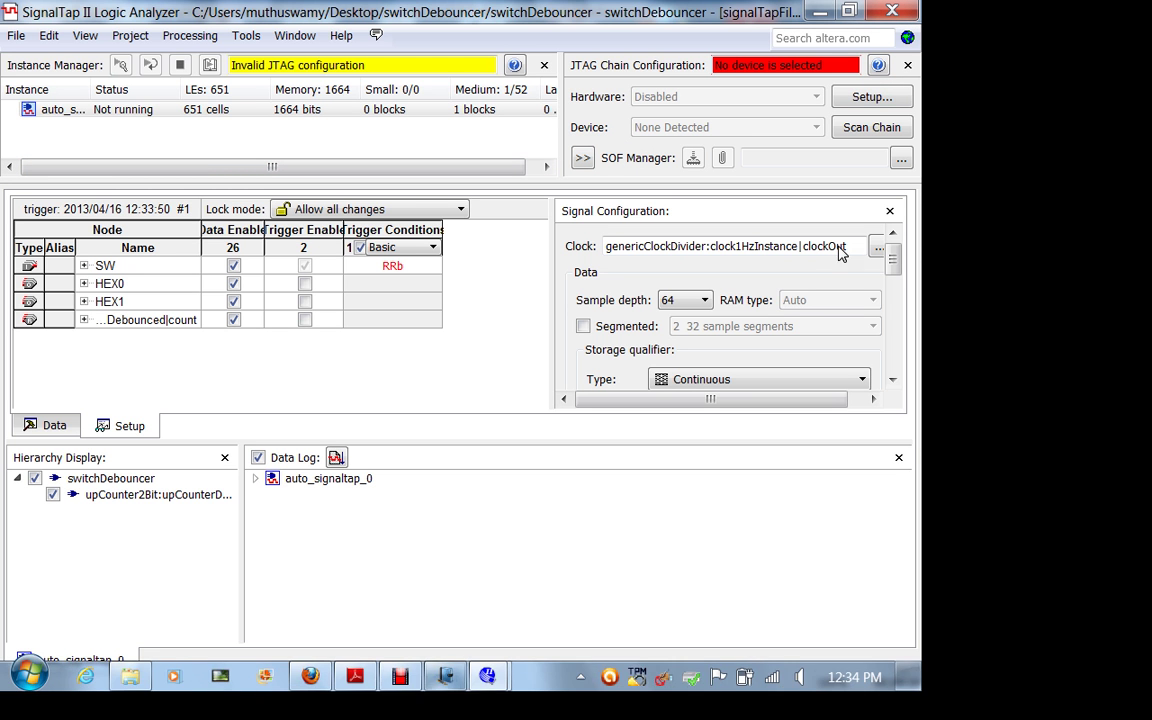
left_click(904, 10)
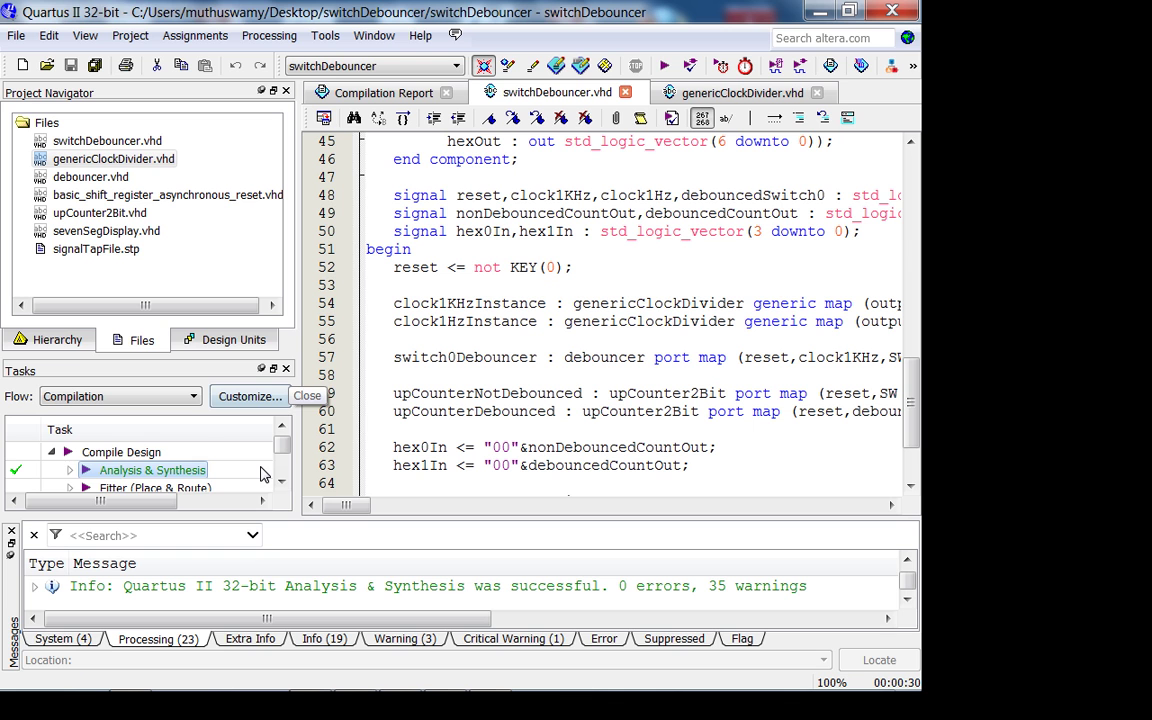
Run the Fitter and Assembler tasks to finish compiling switchDebouncer.
scroll(260, 474, "down", 2)
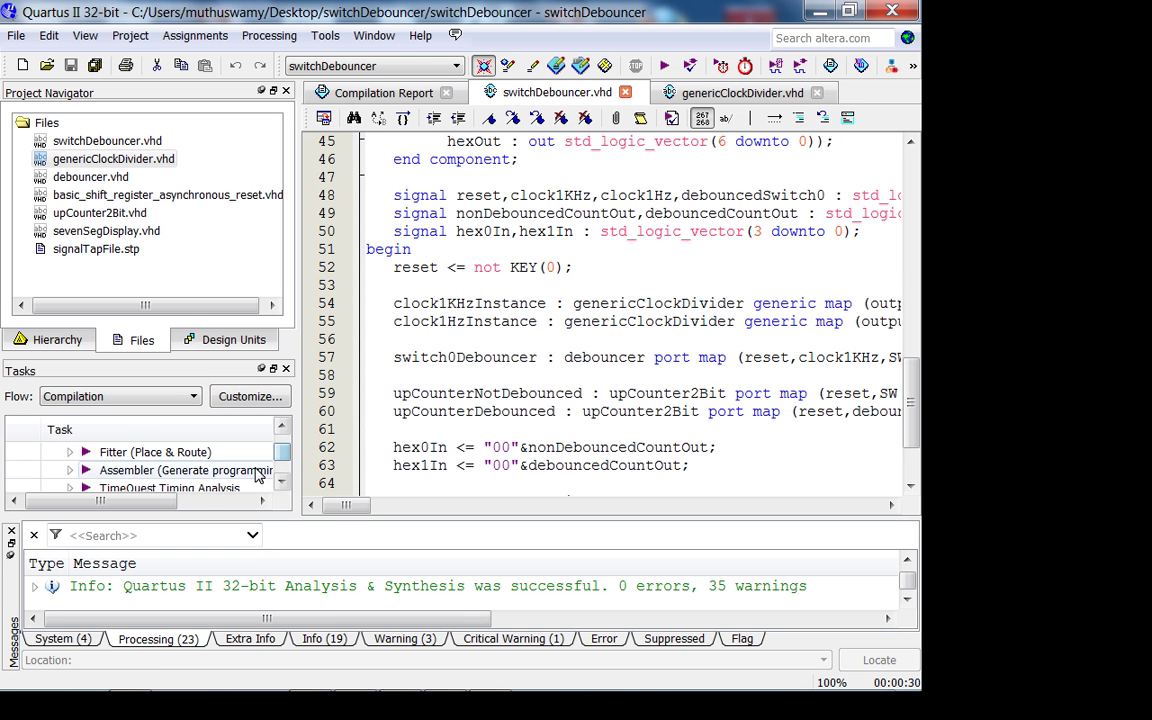
double_click(203, 471)
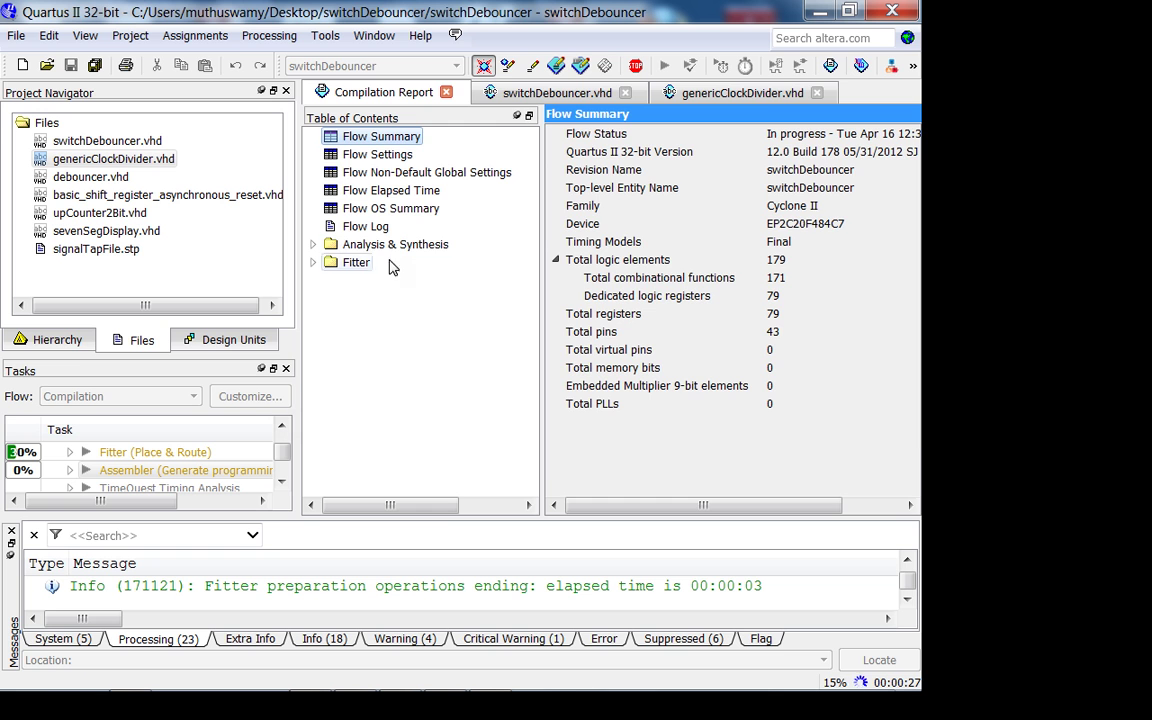
Show switchDebouncer.vhd alongside the compilation warnings in a resized Messages panel.
left_click(514, 90)
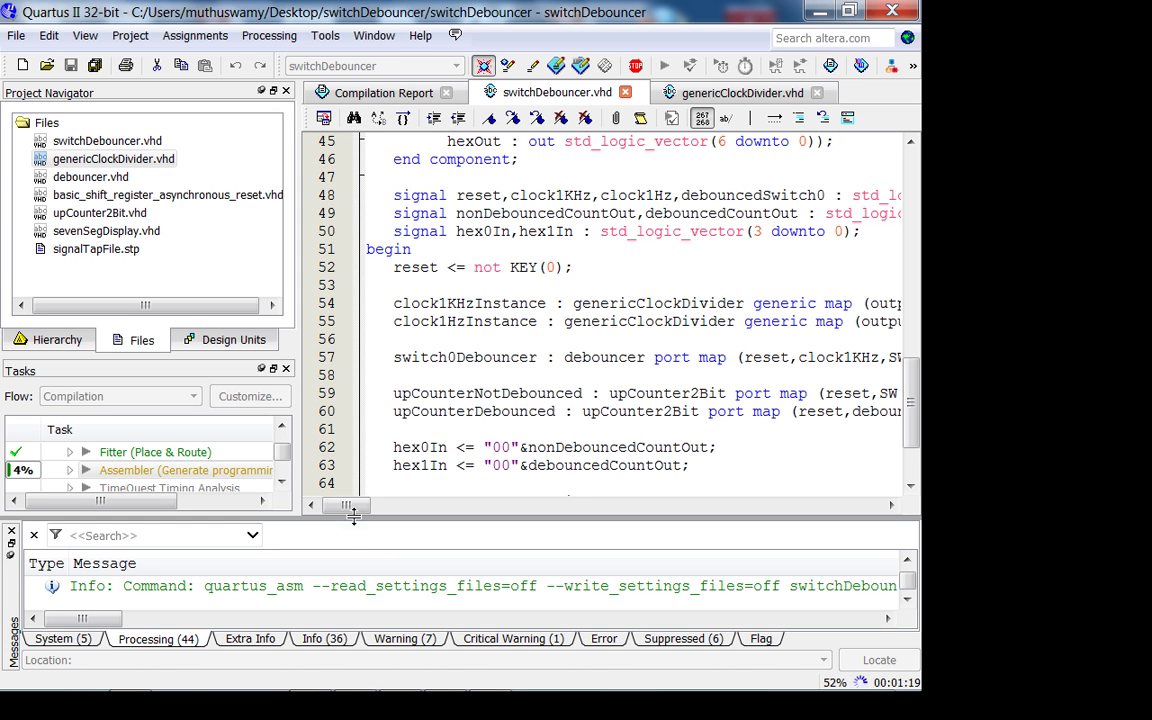
left_click(397, 639)
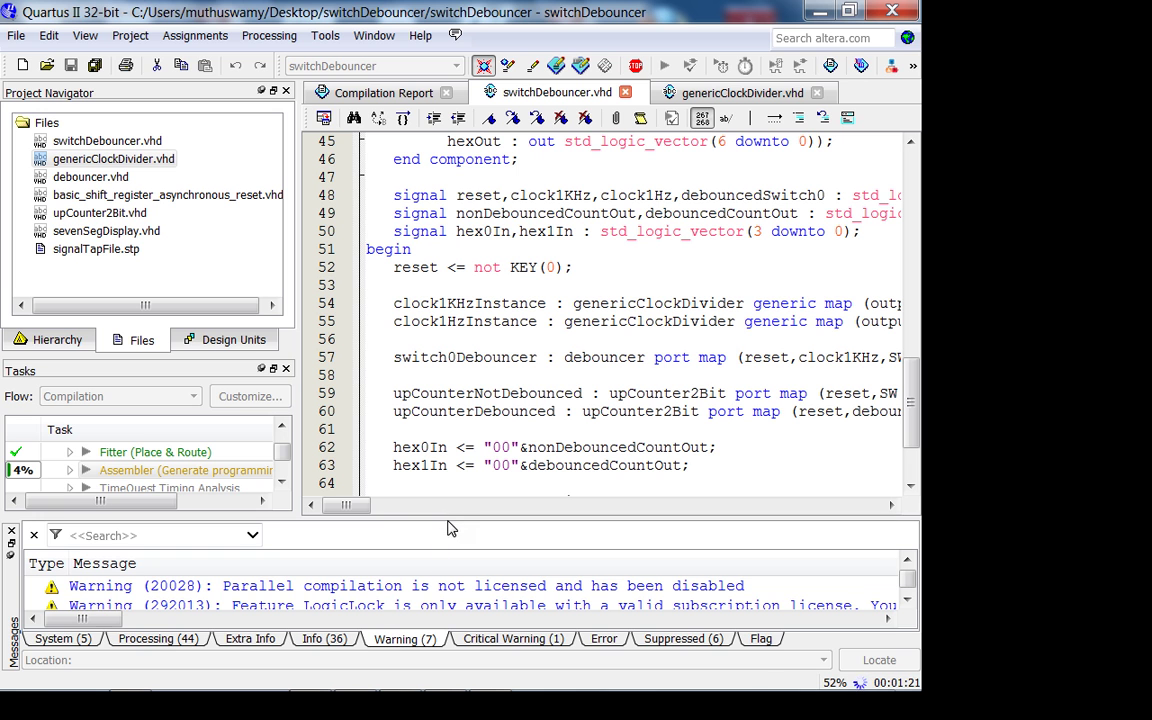
left_click_drag(447, 522, 462, 484)
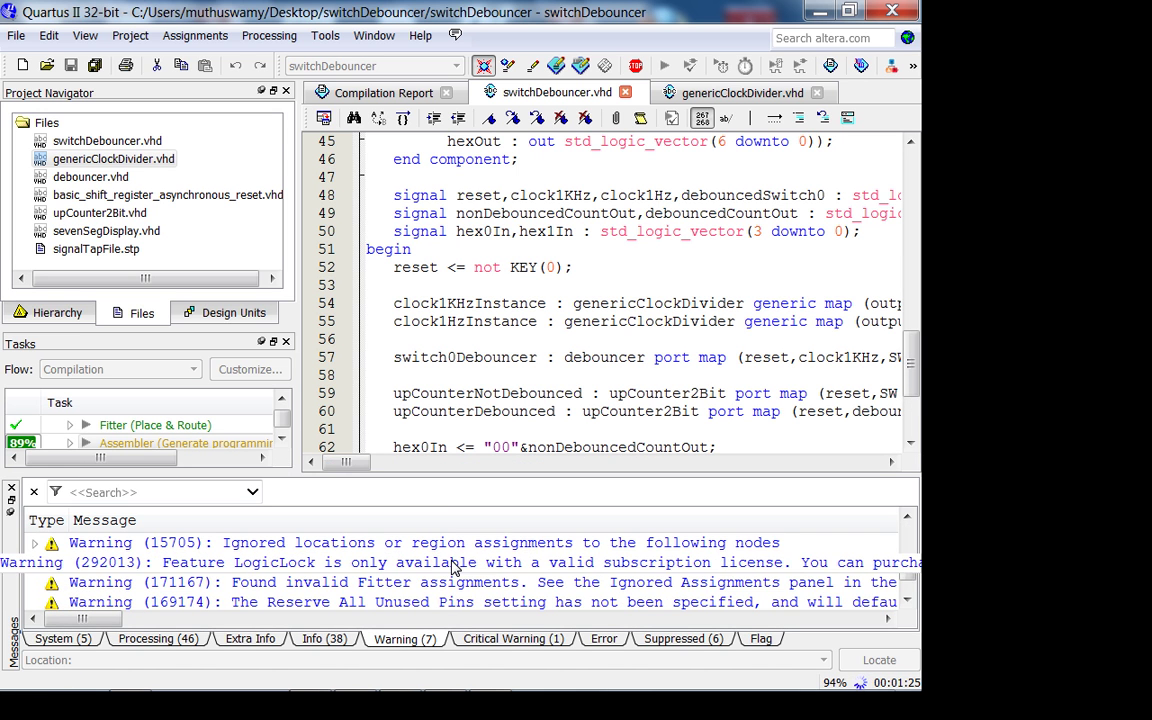
left_click_drag(504, 491, 499, 512)
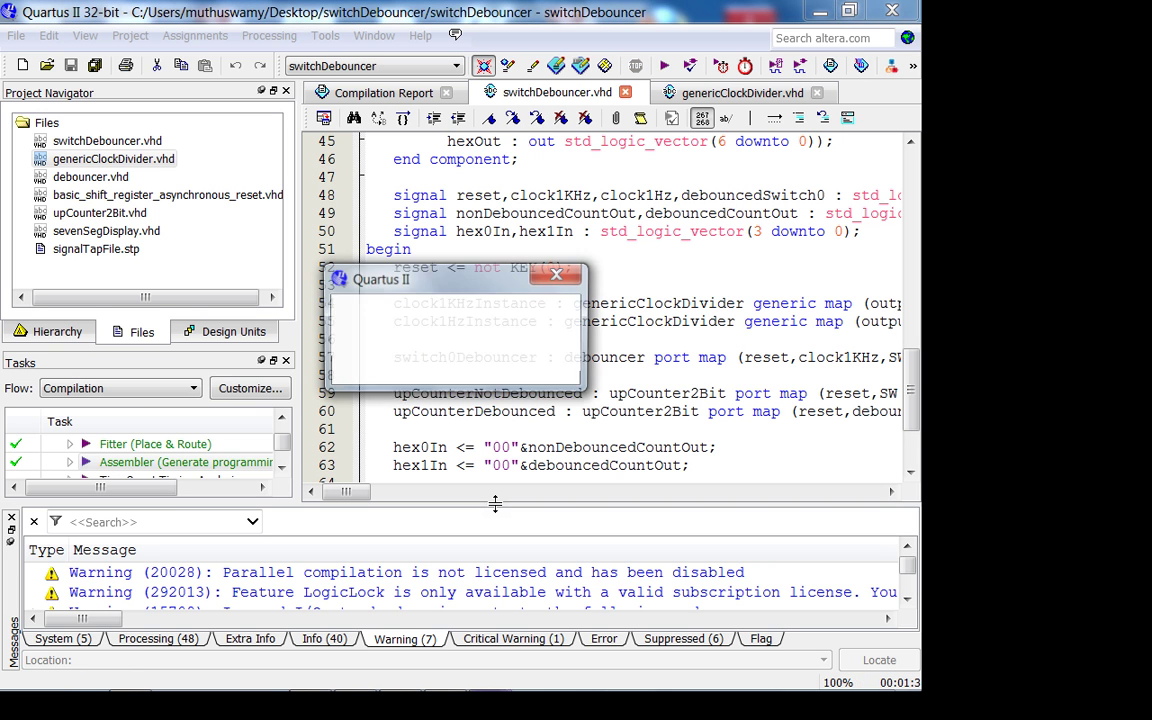
Acknowledge 'Flow was successful' and open signalTapFile.stp from the project files.
left_click(532, 366)
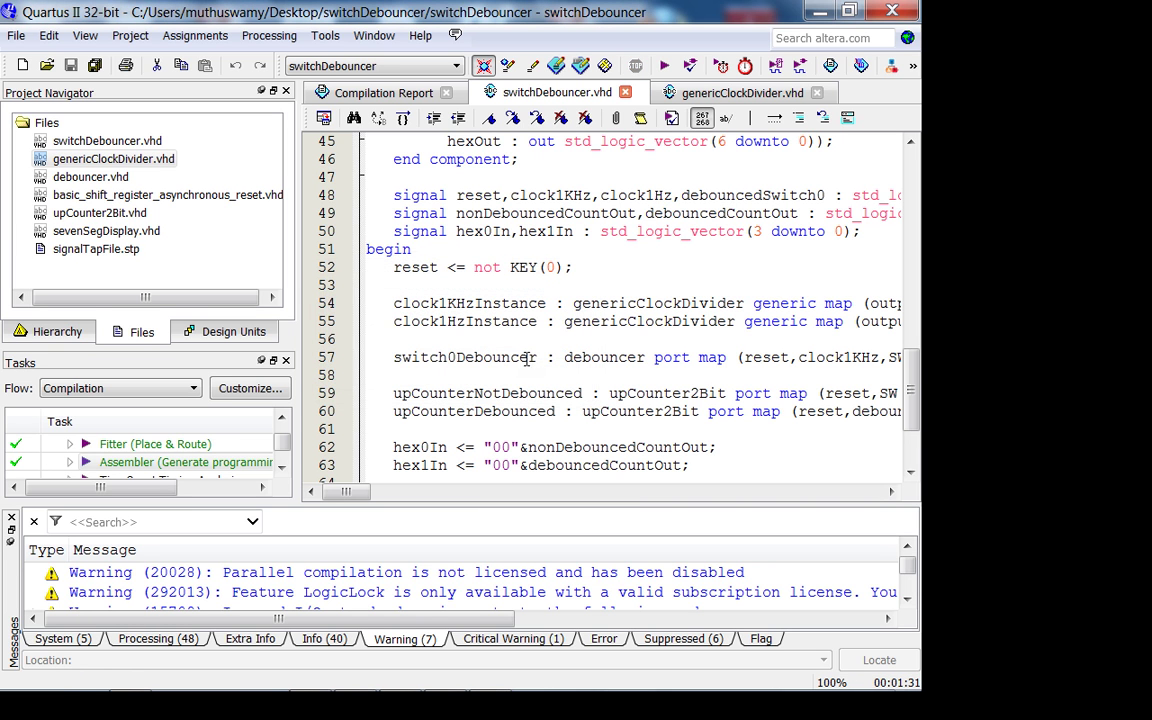
double_click(82, 251)
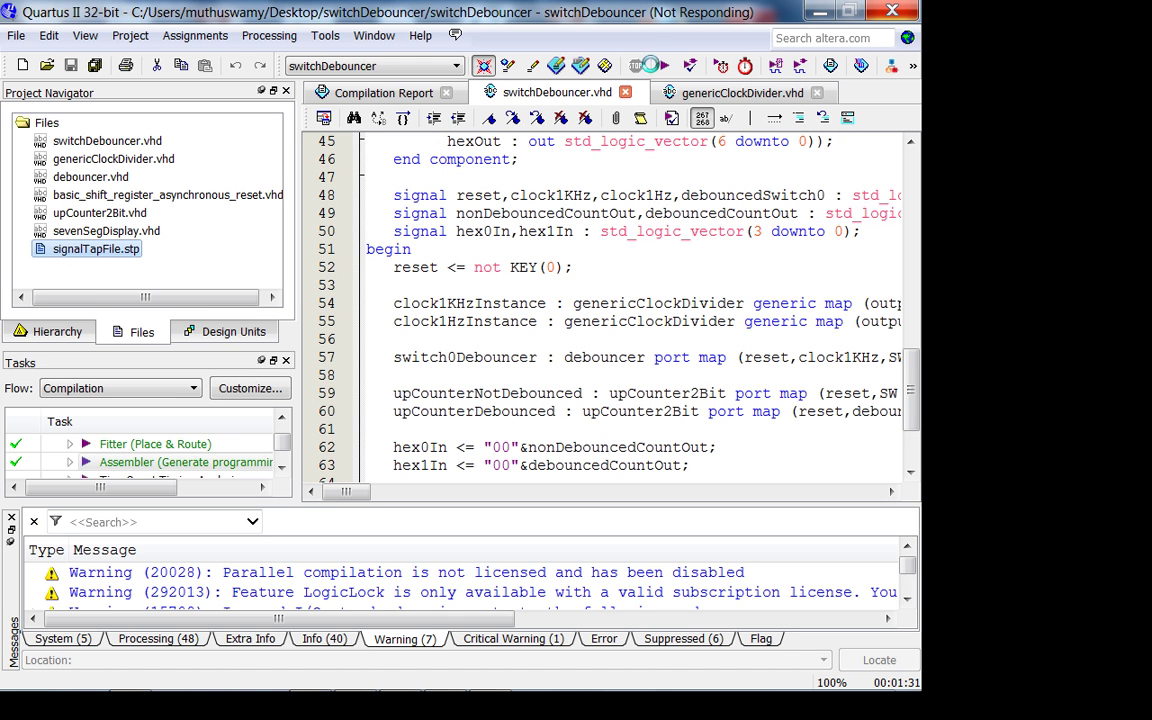
mouse_move(340, 699)
Rename desktop Note1.jnt to ee2902Sp13w6L1-ASMChartsAndSignalTap.jnt, then bring Quartus II back.
left_click(838, 12)
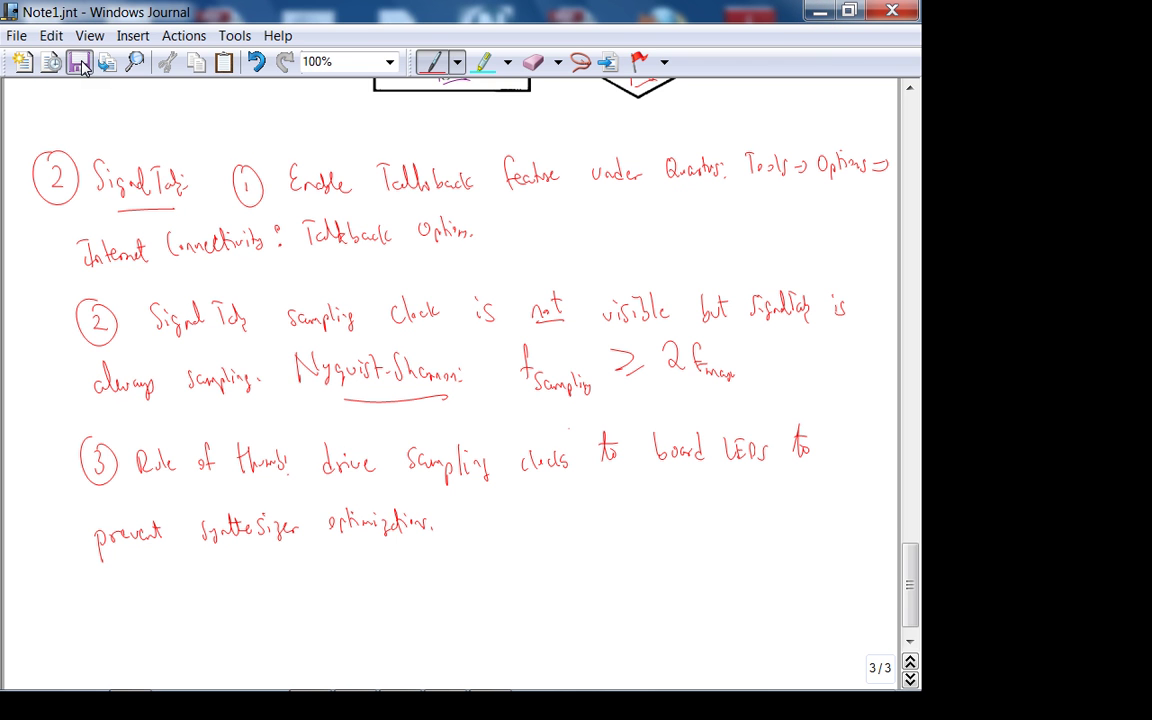
left_click(820, 11)
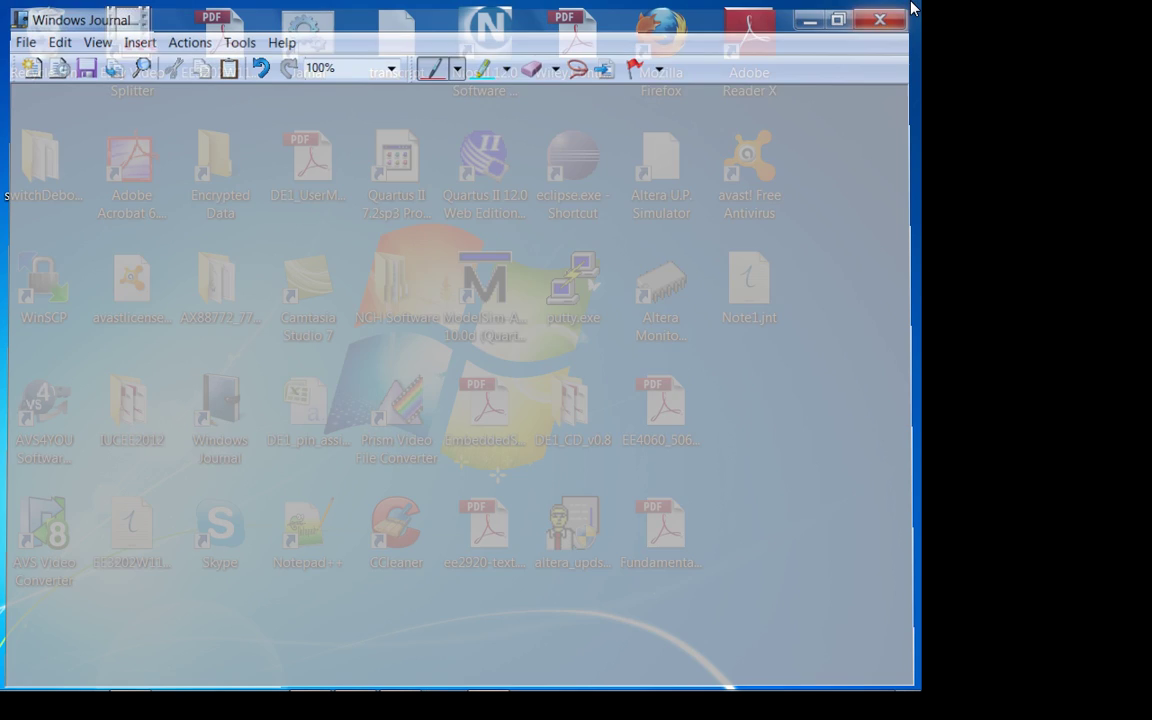
right_click(770, 318)
left_click(665, 649)
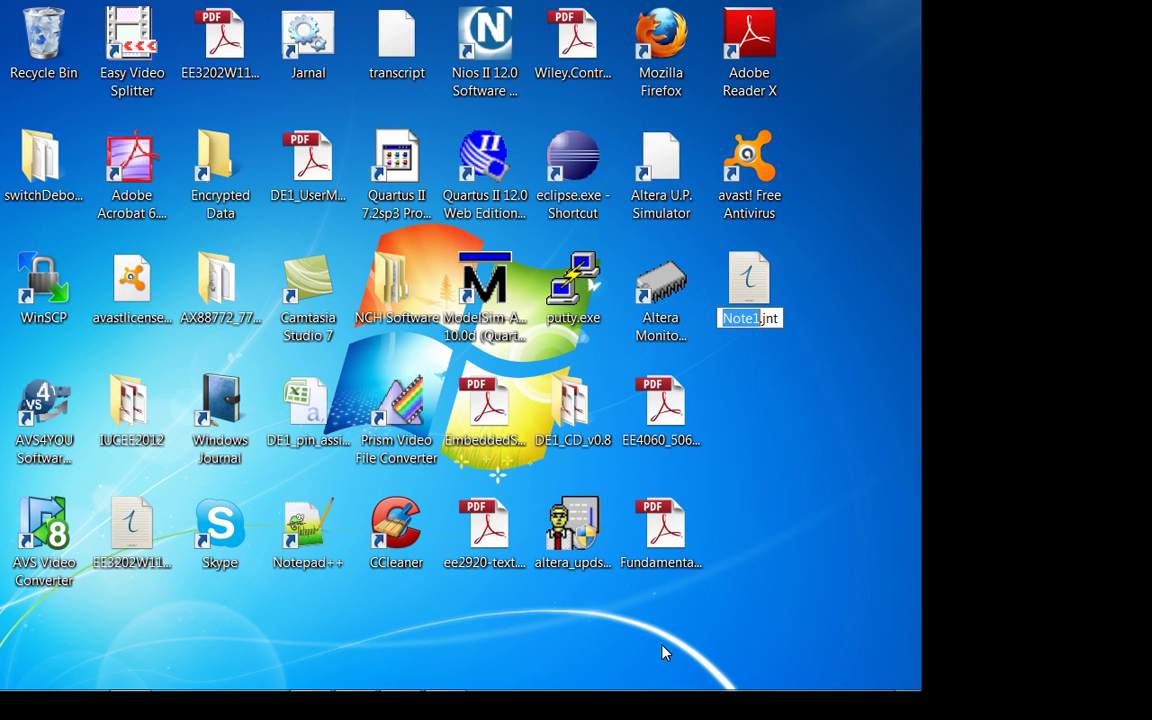
type("ee2902Sp13w")
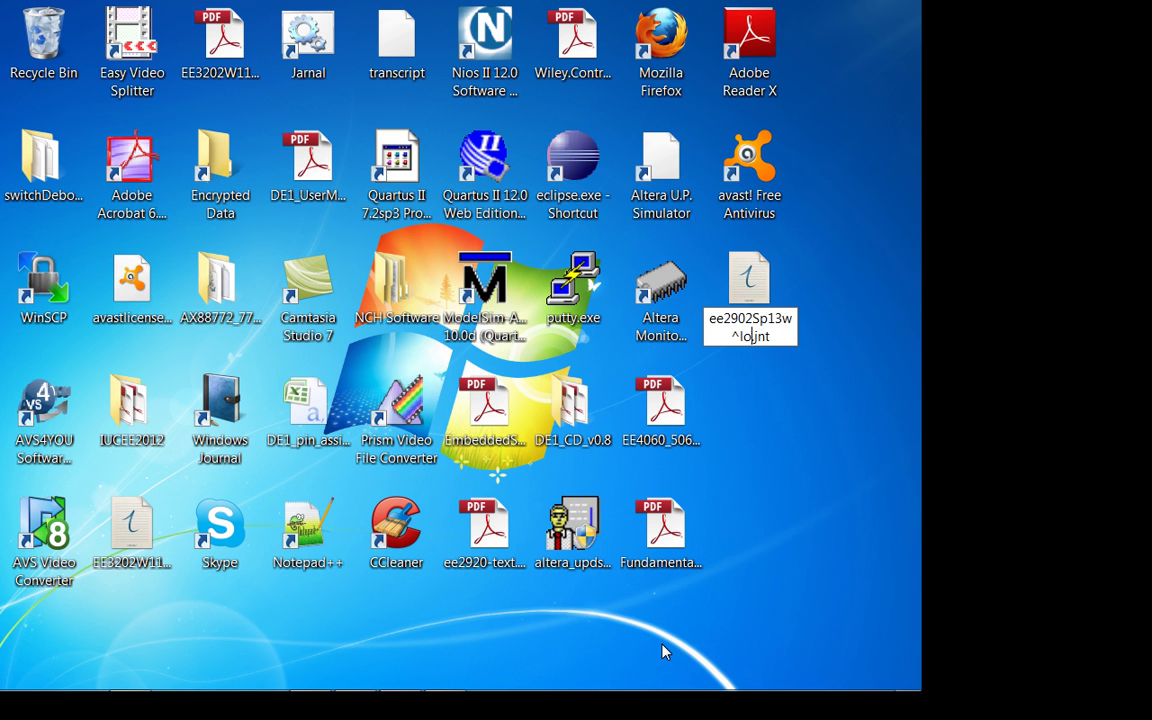
type("6L1-")
type("ASMChartsAnd")
type("SignalTap")
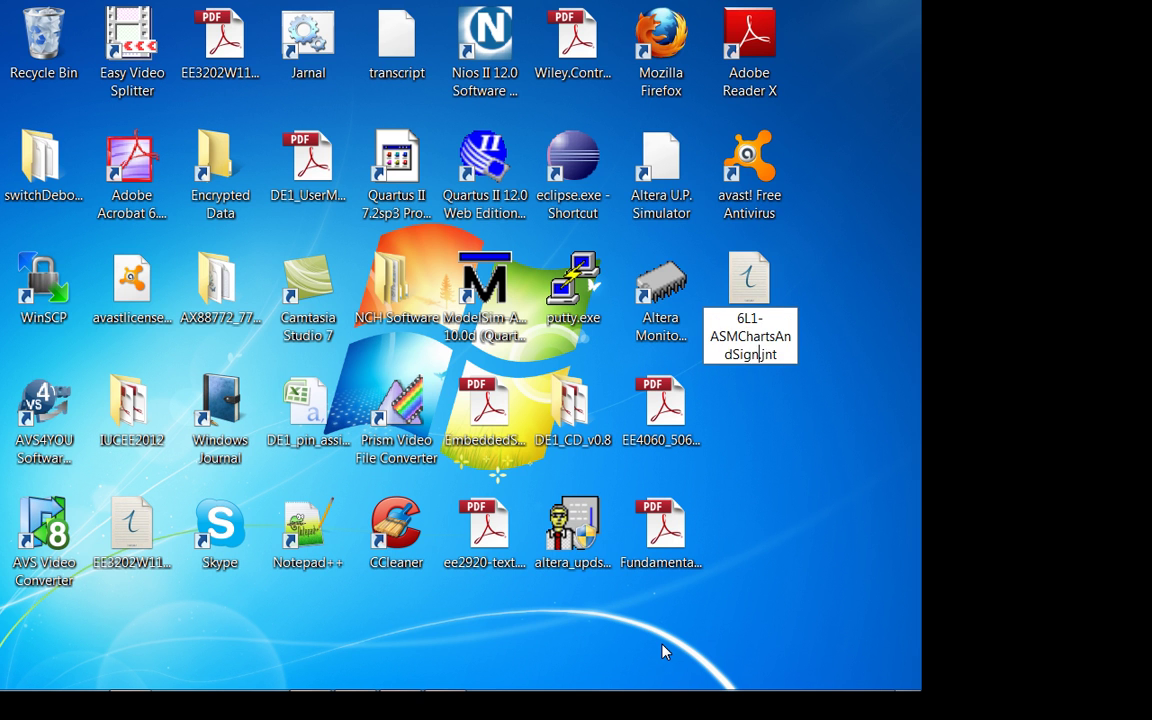
key("Return")
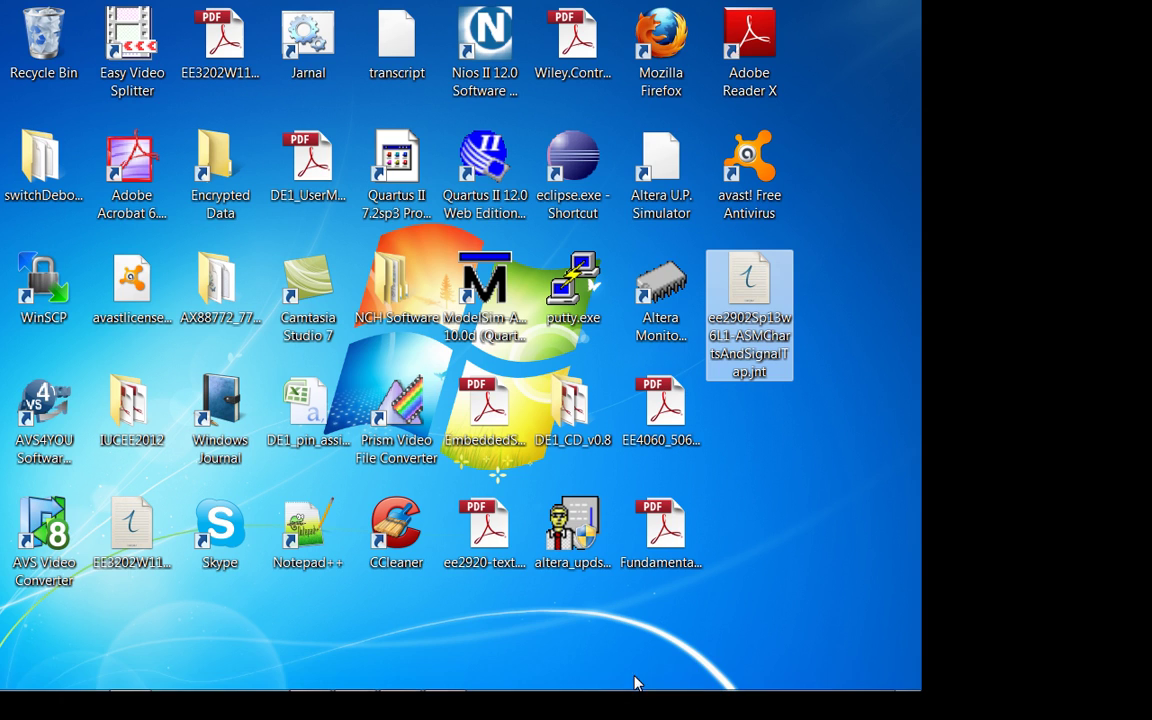
left_click(447, 676)
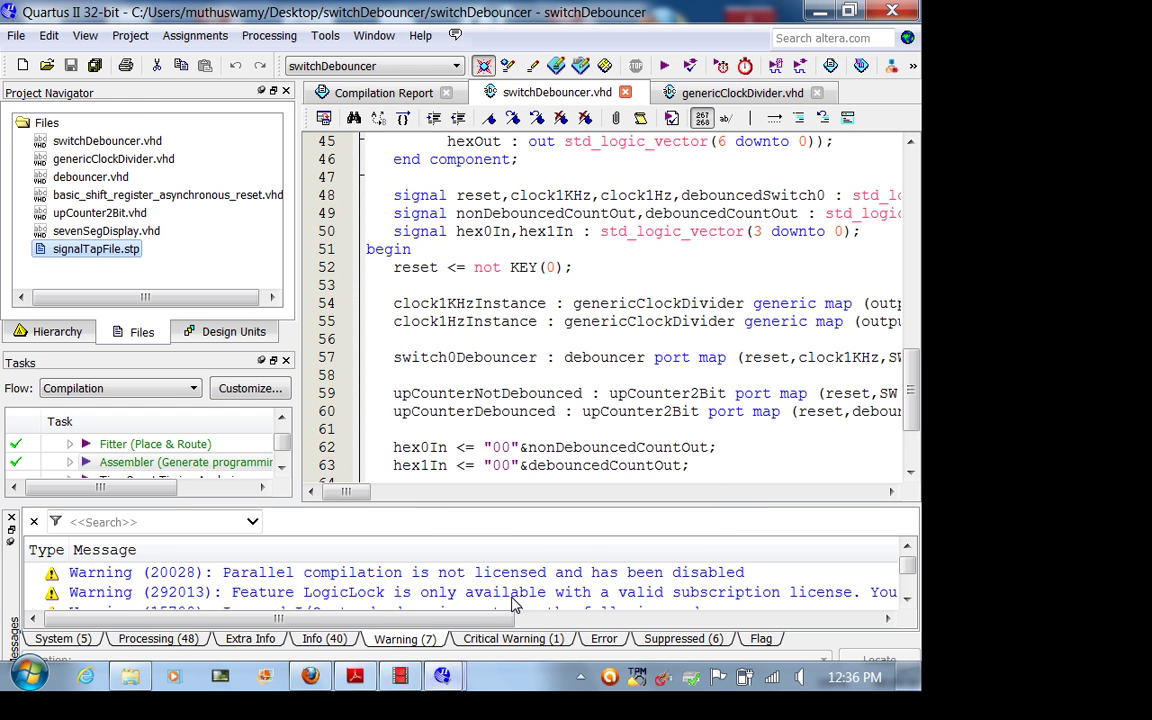
Bring the SignalTap II analyzer window forward and maximize it.
mouse_move(442, 677)
left_click(338, 541)
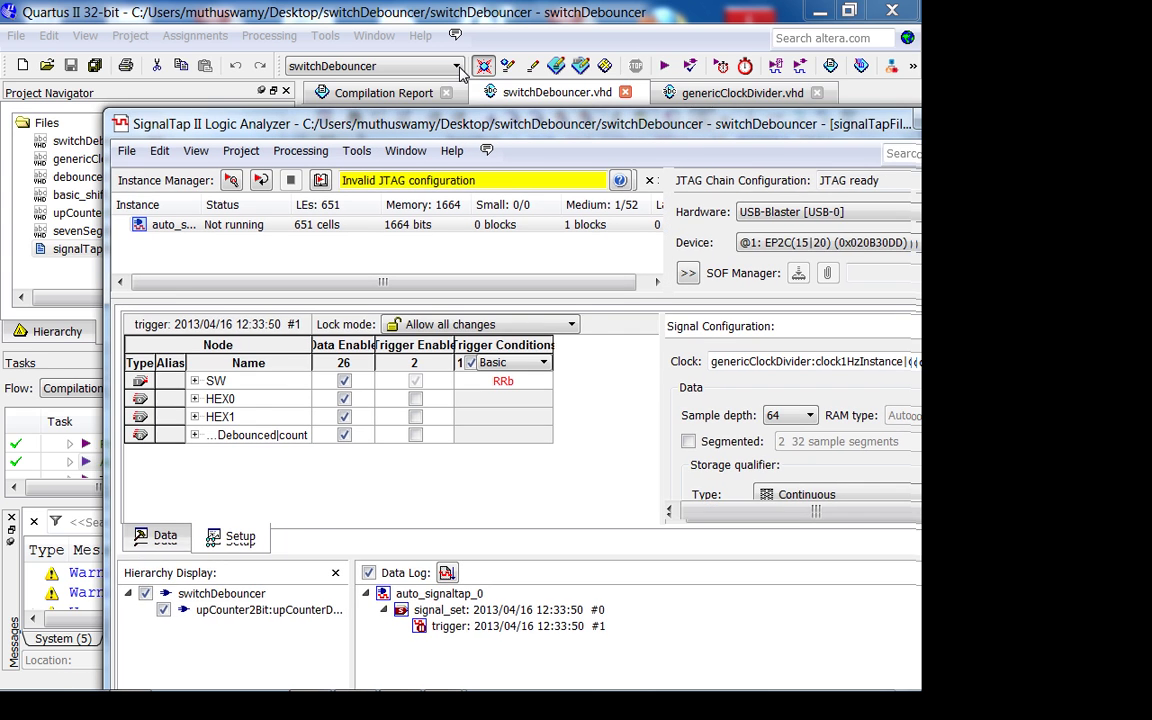
left_click_drag(584, 124, 421, 69)
left_click(799, 67)
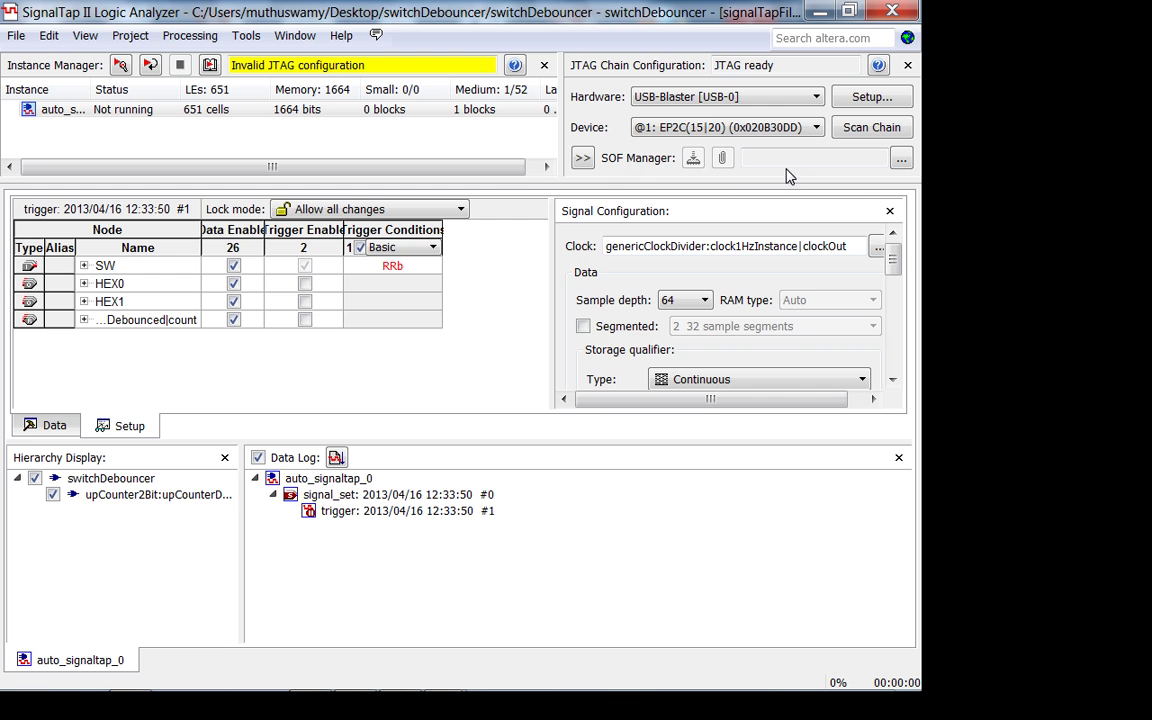
Load switchDebouncer.sof in the SOF Manager and program the EP2C device.
left_click(901, 160)
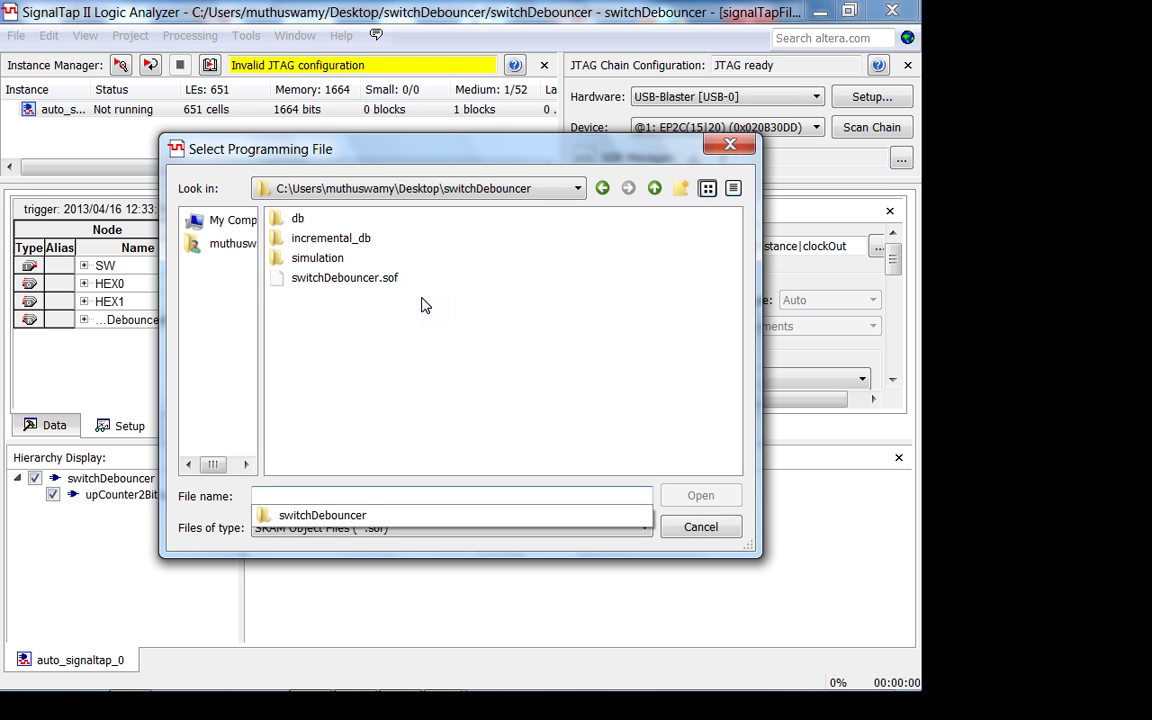
left_click(334, 281)
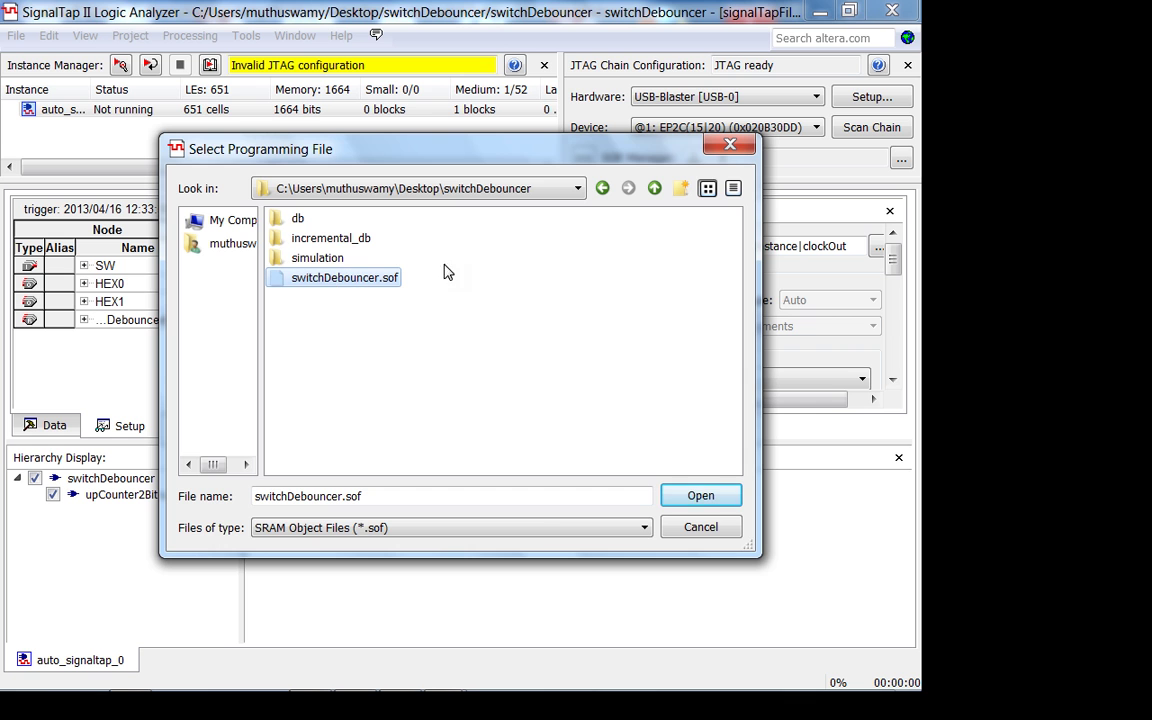
left_click(699, 494)
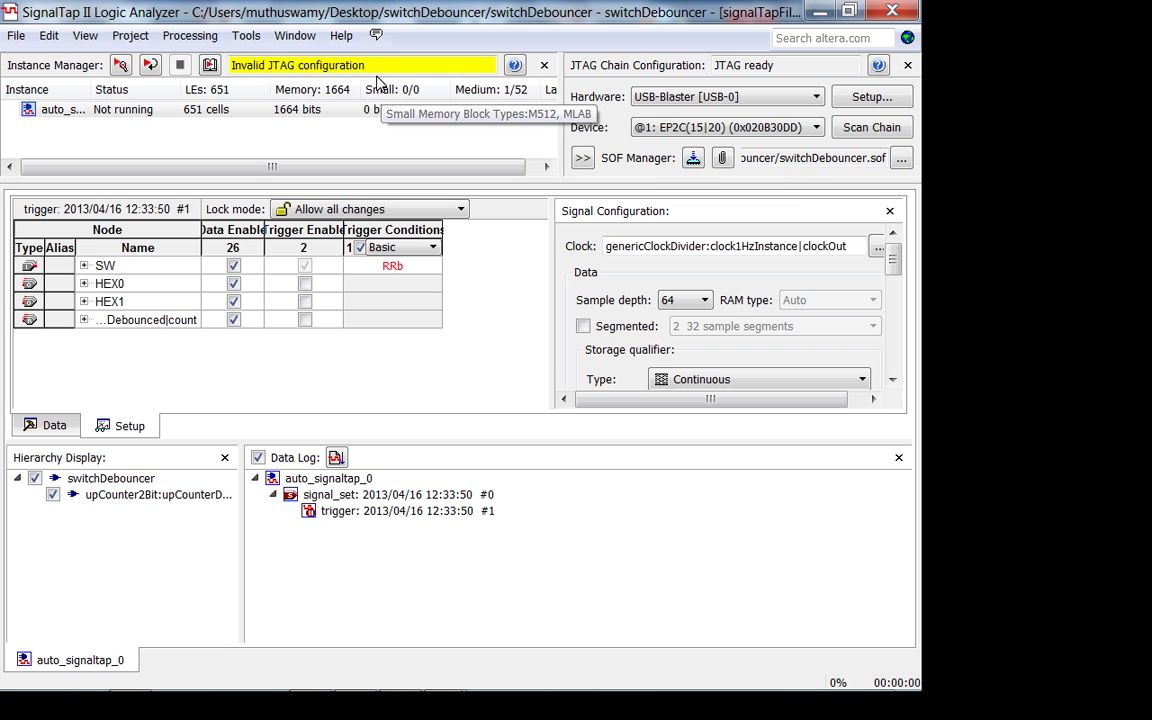
left_click(691, 157)
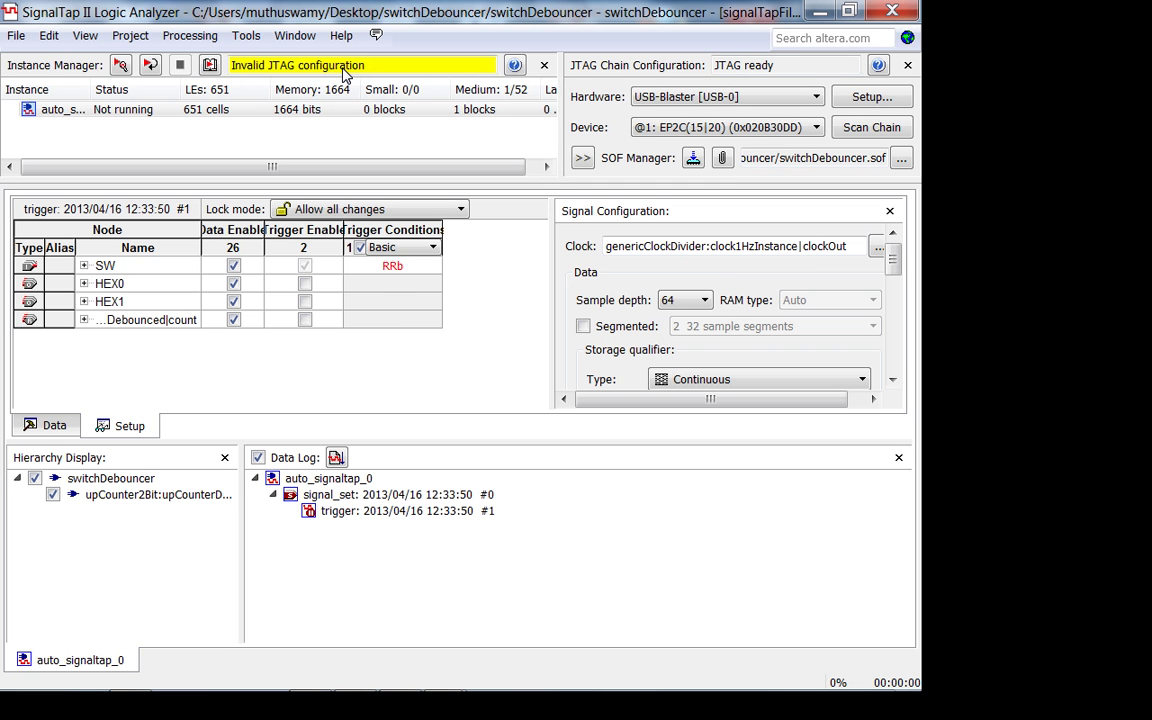
Show the Data waveform view for auto_signaltap_0 and start a single acquisition run.
left_click(54, 426)
left_click(150, 109)
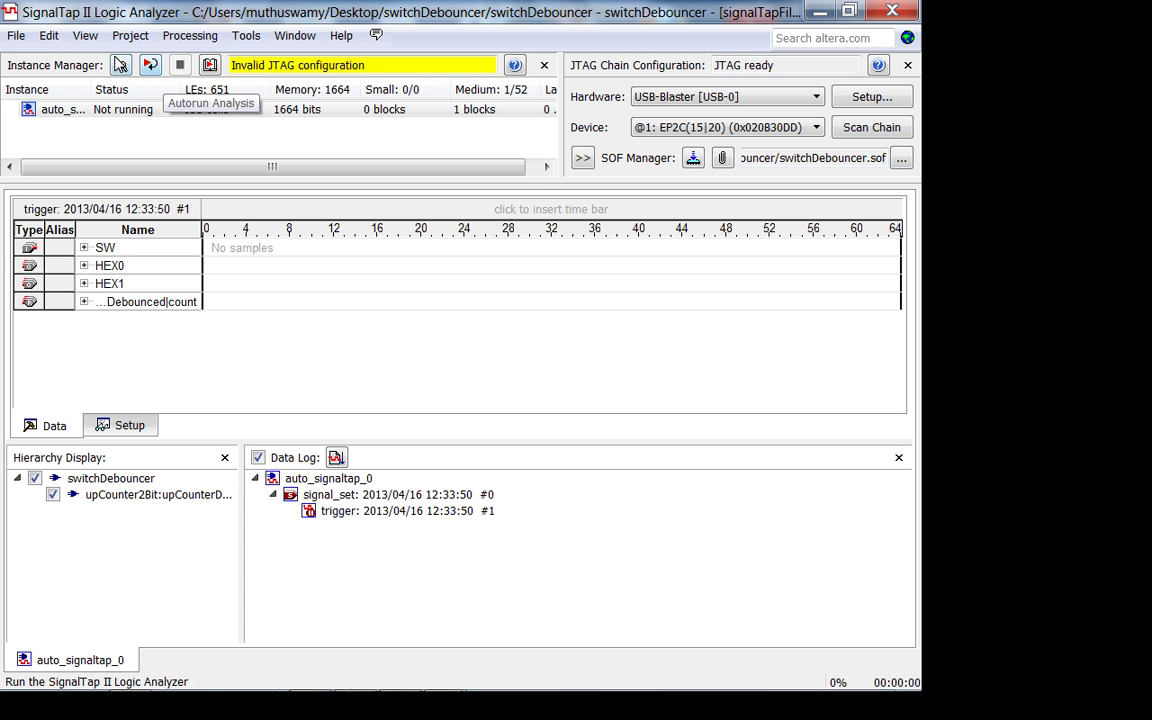
left_click(119, 67)
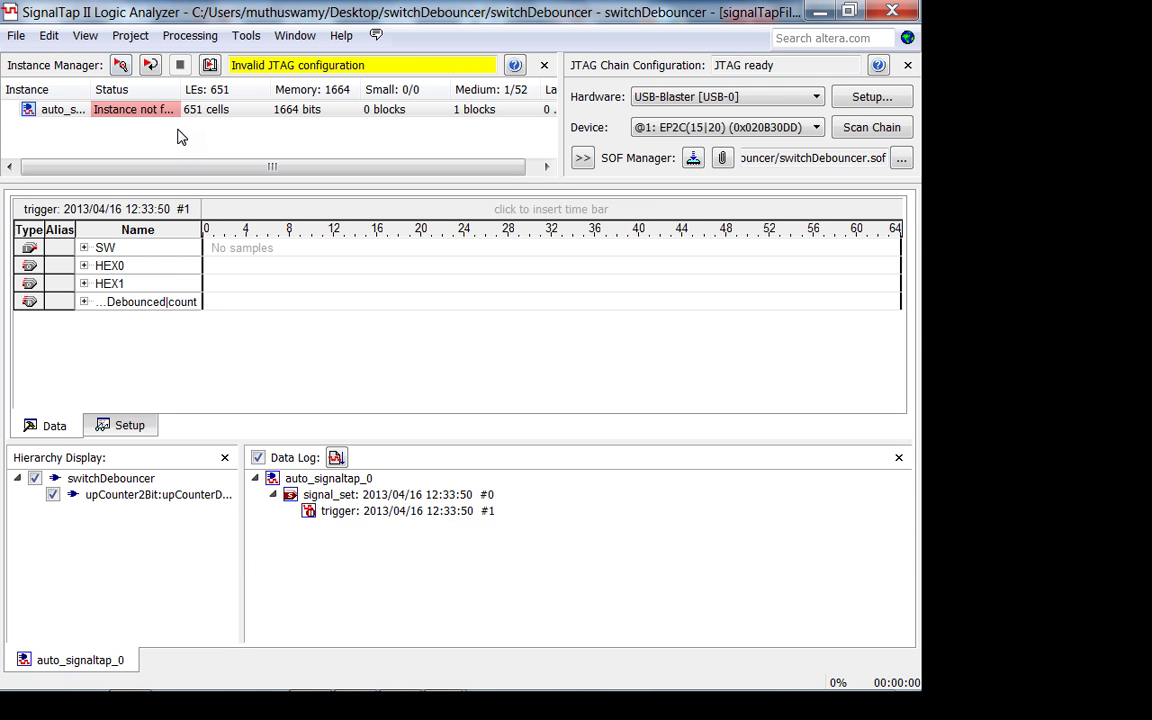
Widen the Status column, retry programming and confirm USB-Blaster in Hardware Setup.
left_click_drag(176, 89, 229, 89)
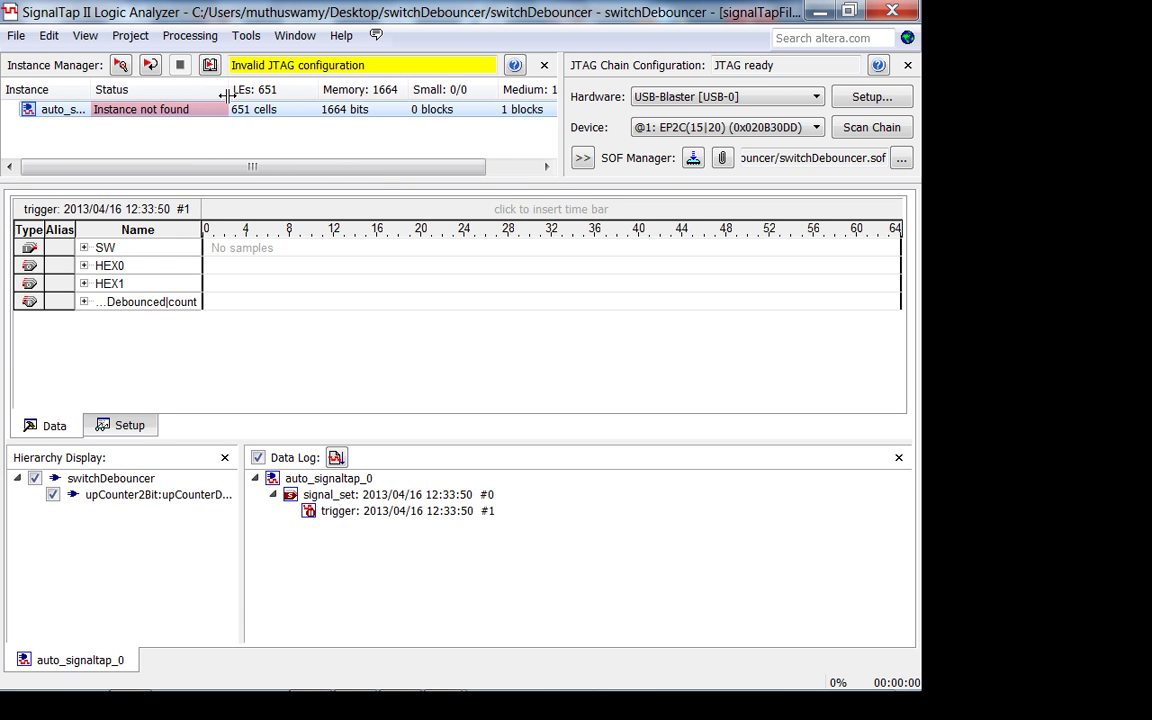
left_click(691, 159)
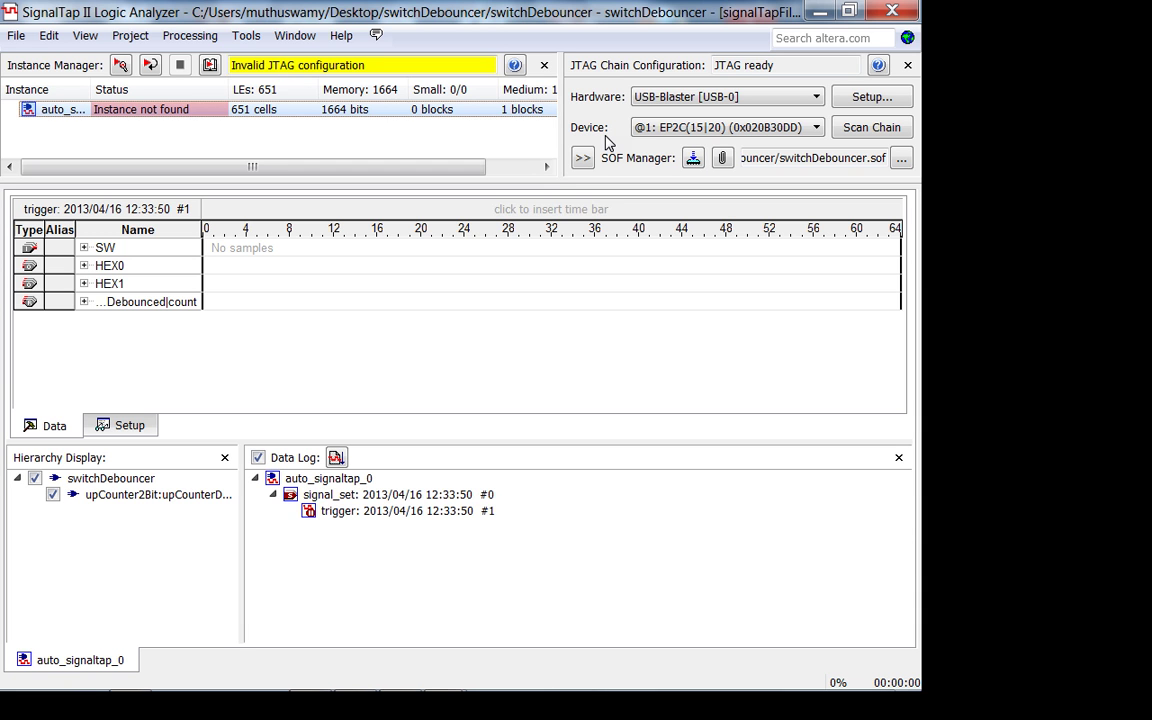
left_click(872, 97)
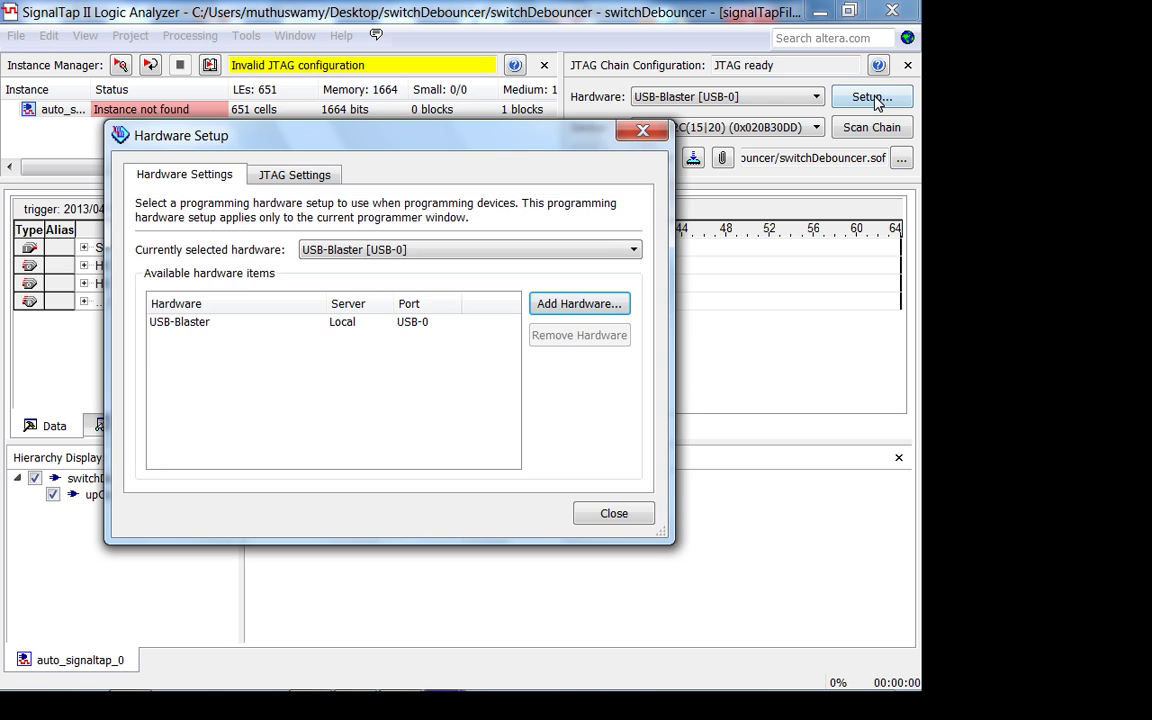
left_click(630, 512)
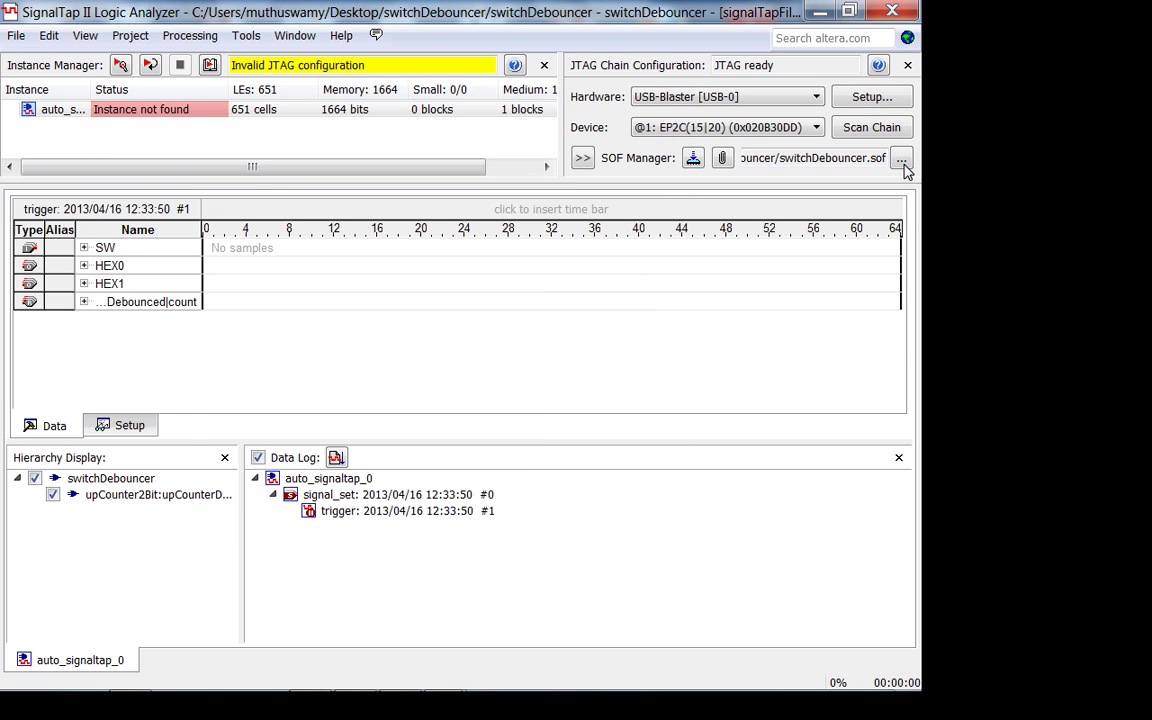
Reload switchDebouncer.sof as the programming file and program the device again.
left_click(901, 160)
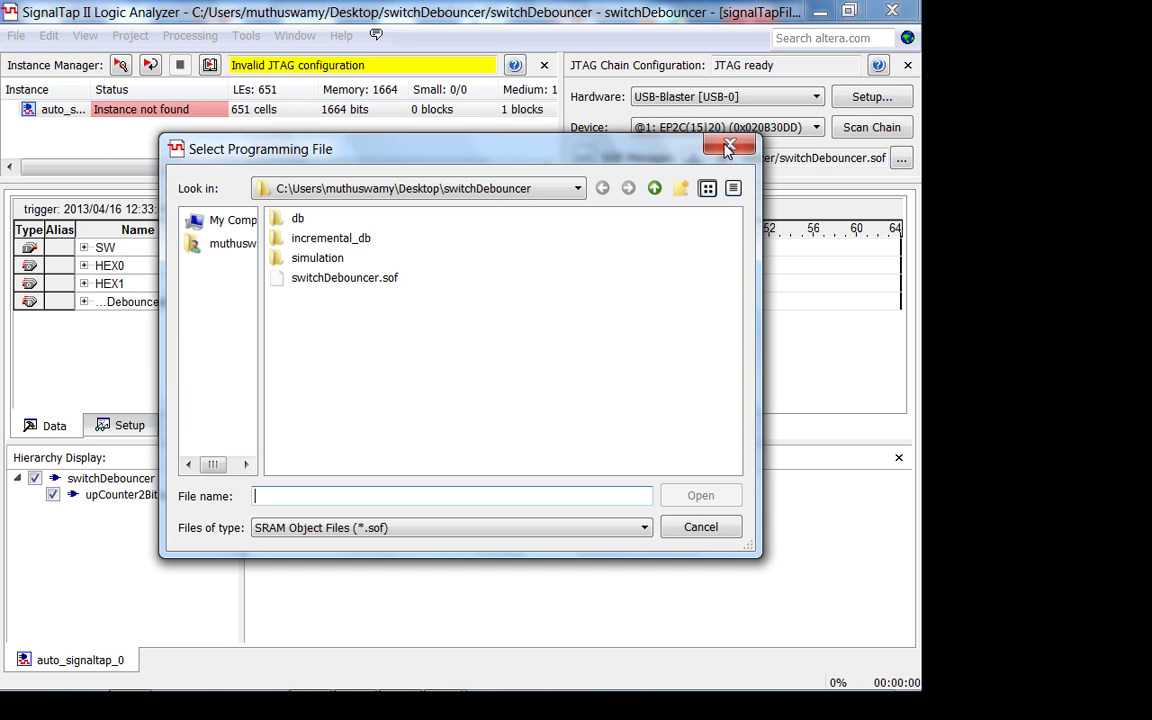
left_click(340, 277)
left_click(699, 496)
left_click(693, 160)
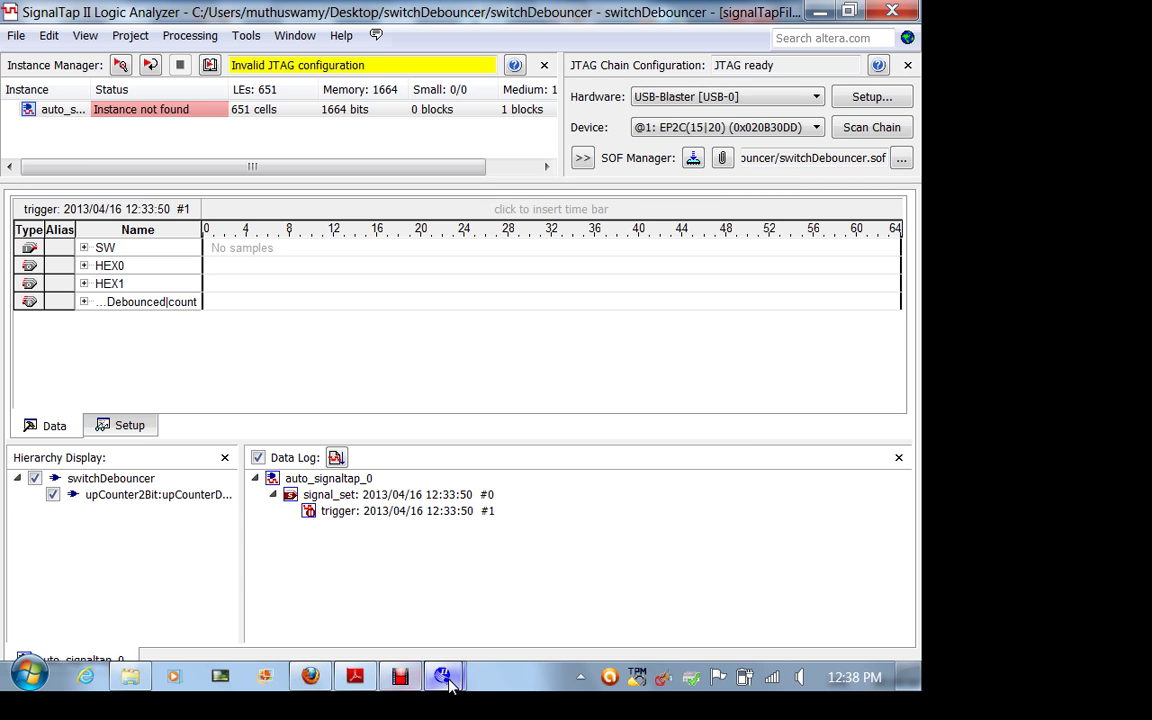
left_click(446, 678)
left_click(565, 545)
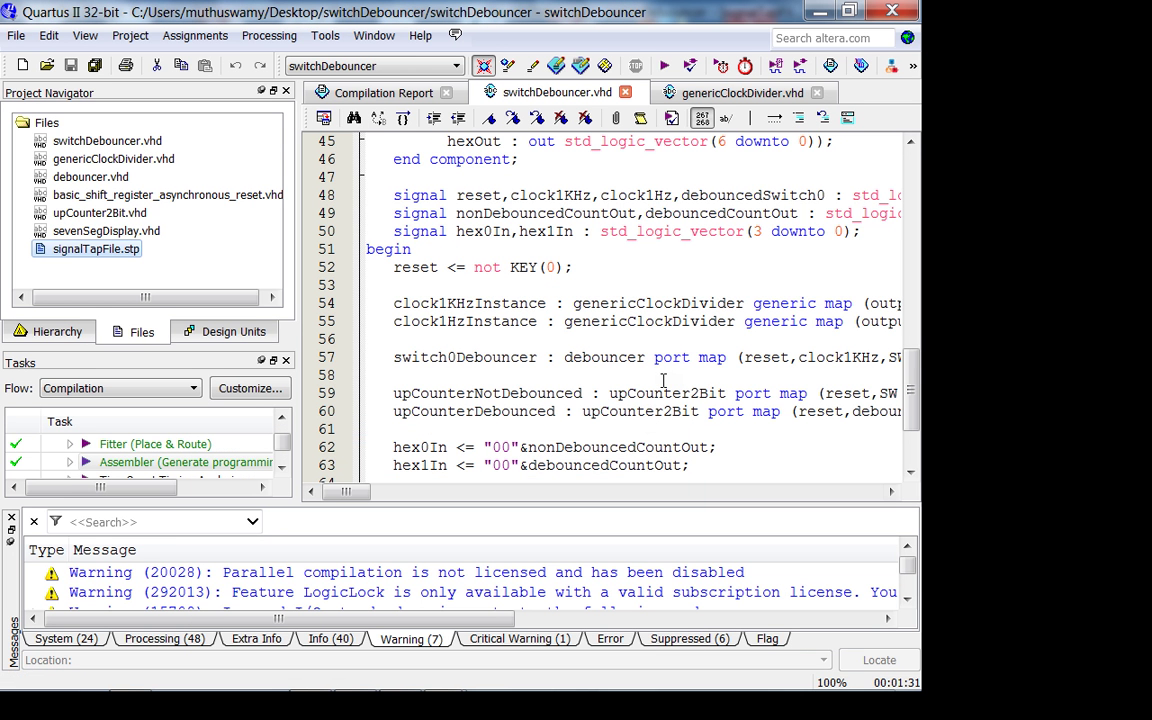
mouse_move(347, 493)
left_mouse_down()
mouse_move(519, 493)
mouse_move(345, 493)
left_mouse_up()
mouse_move(352, 491)
left_mouse_down()
mouse_move(440, 492)
mouse_move(338, 492)
left_mouse_up()
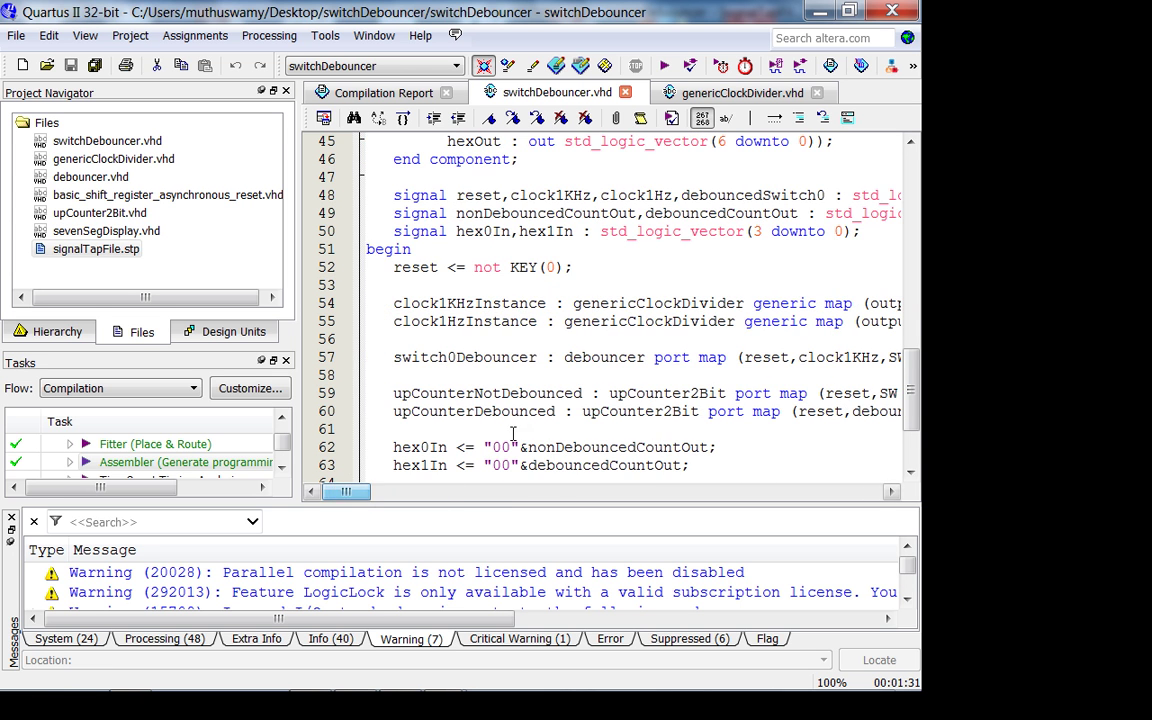
scroll(514, 435, "down", 2)
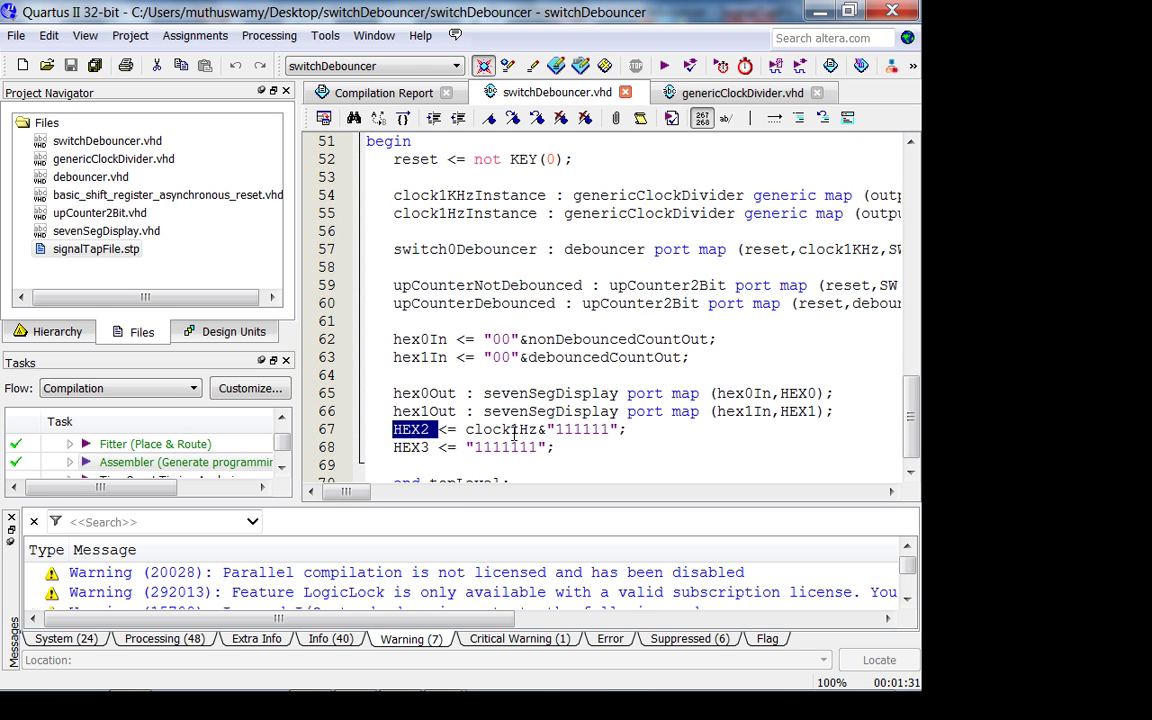
scroll(514, 432, "down", 1)
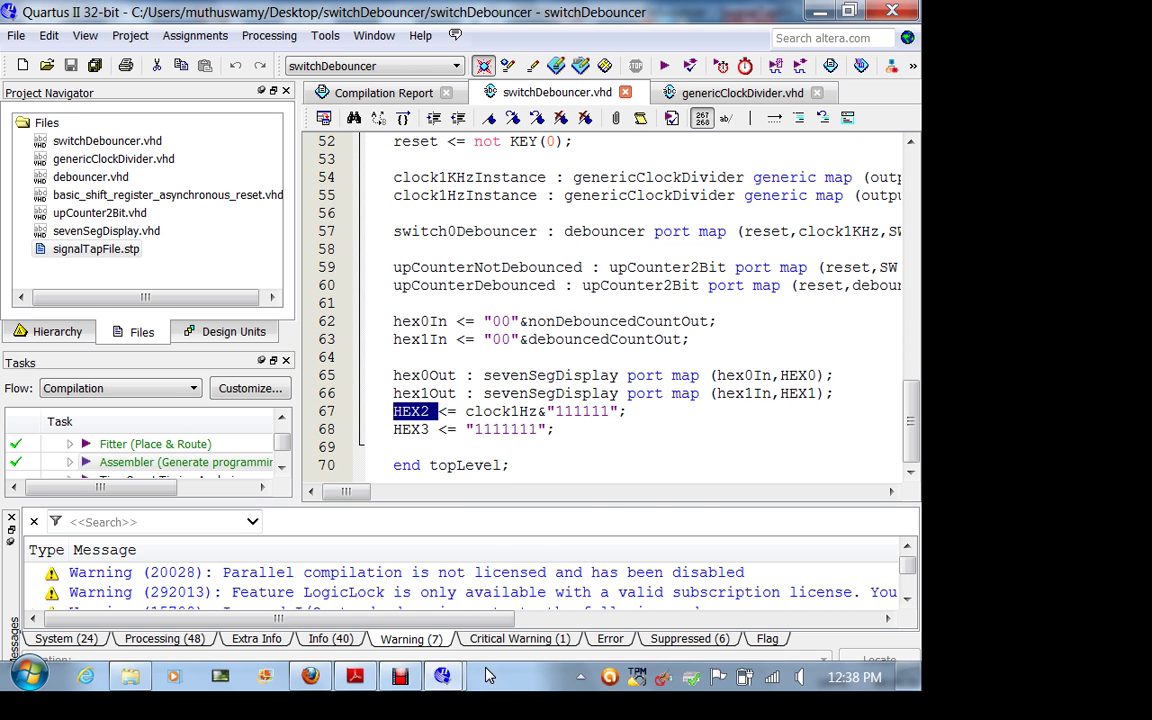
mouse_move(442, 677)
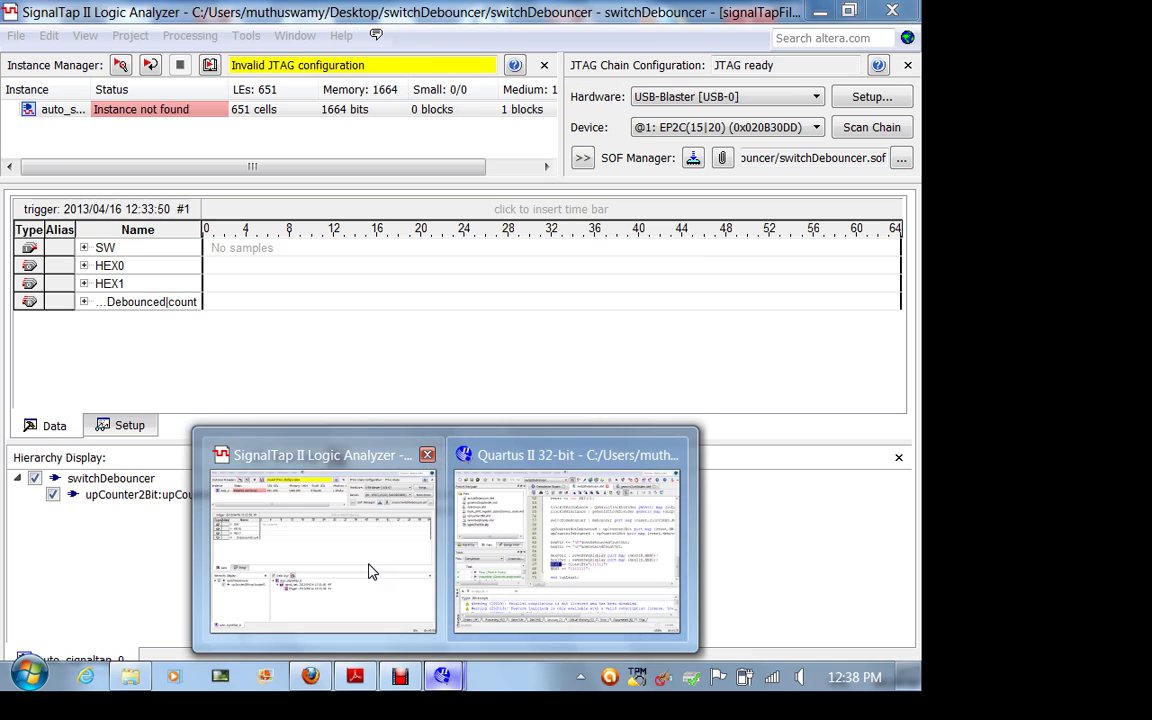
left_click(368, 571)
left_click(188, 109)
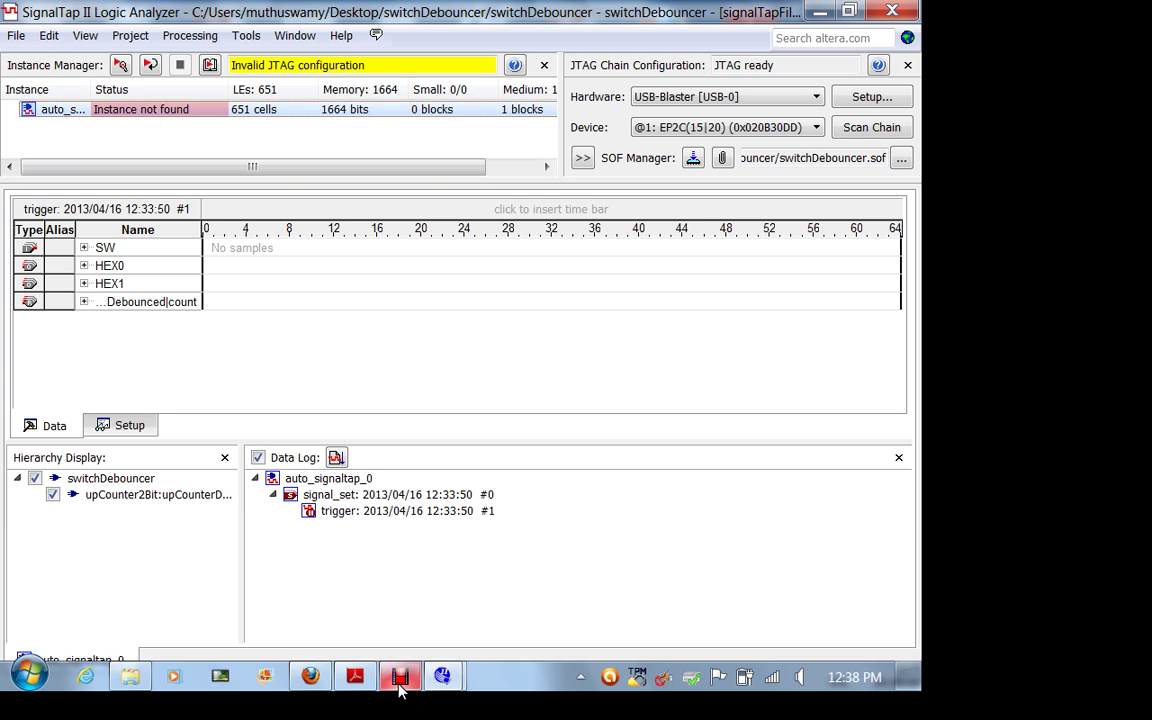
mouse_move(442, 686)
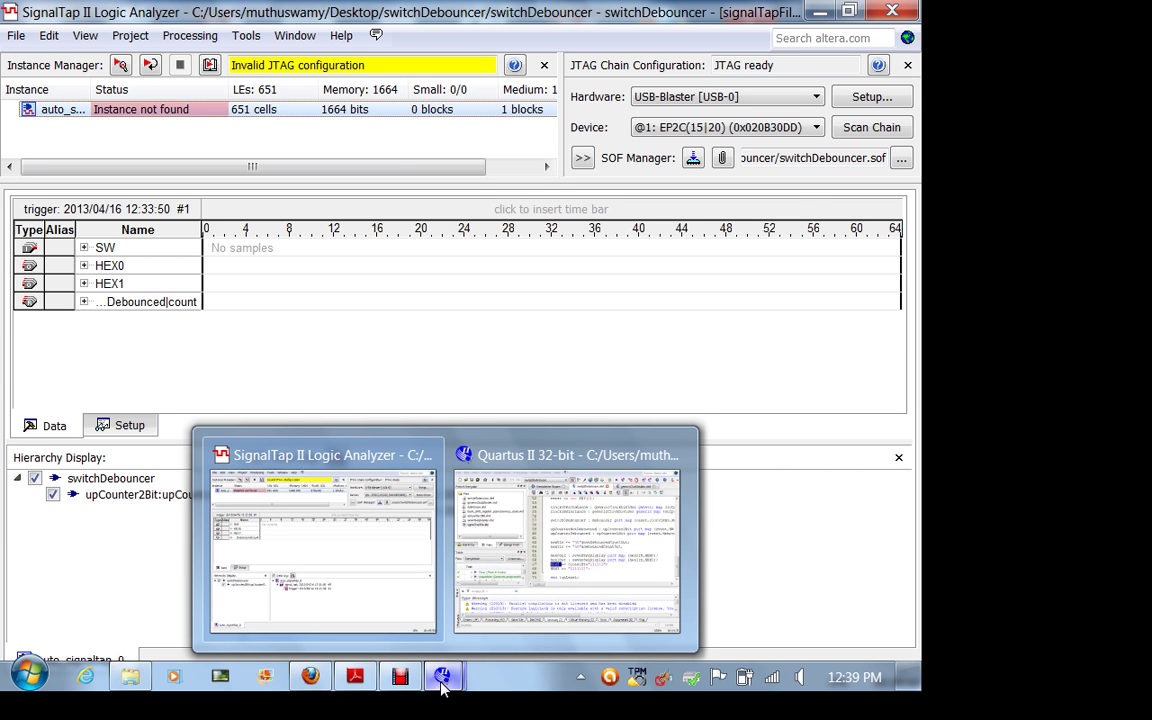
left_click(760, 127)
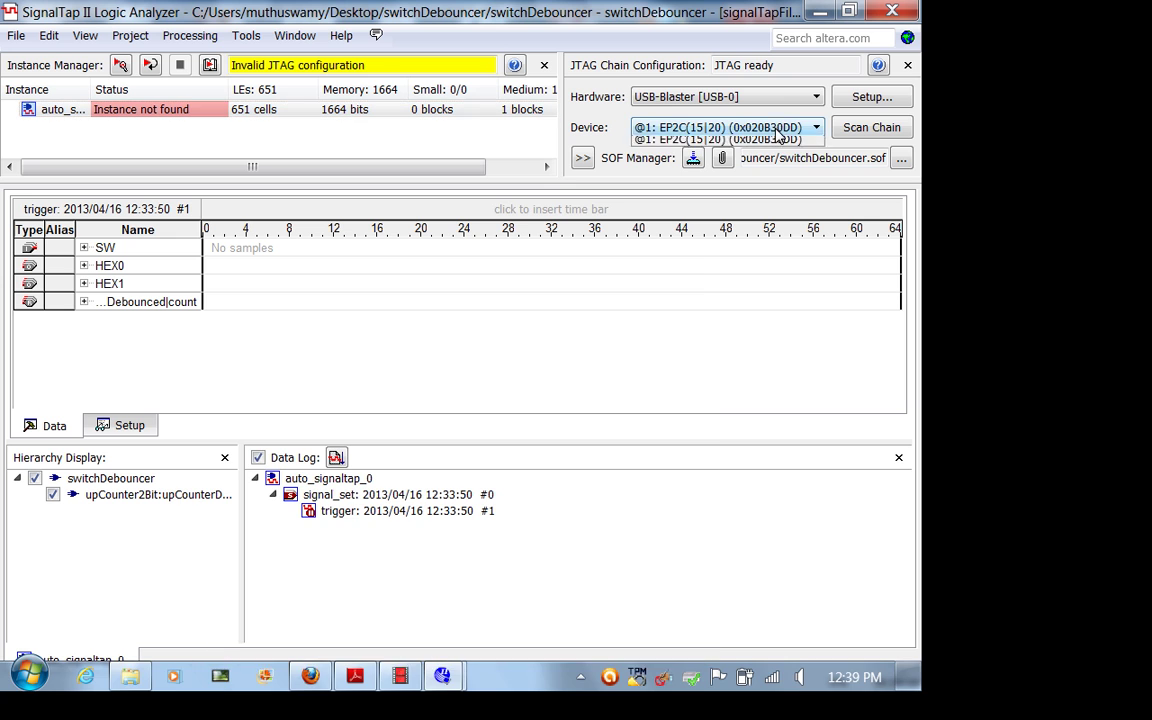
left_click(785, 122)
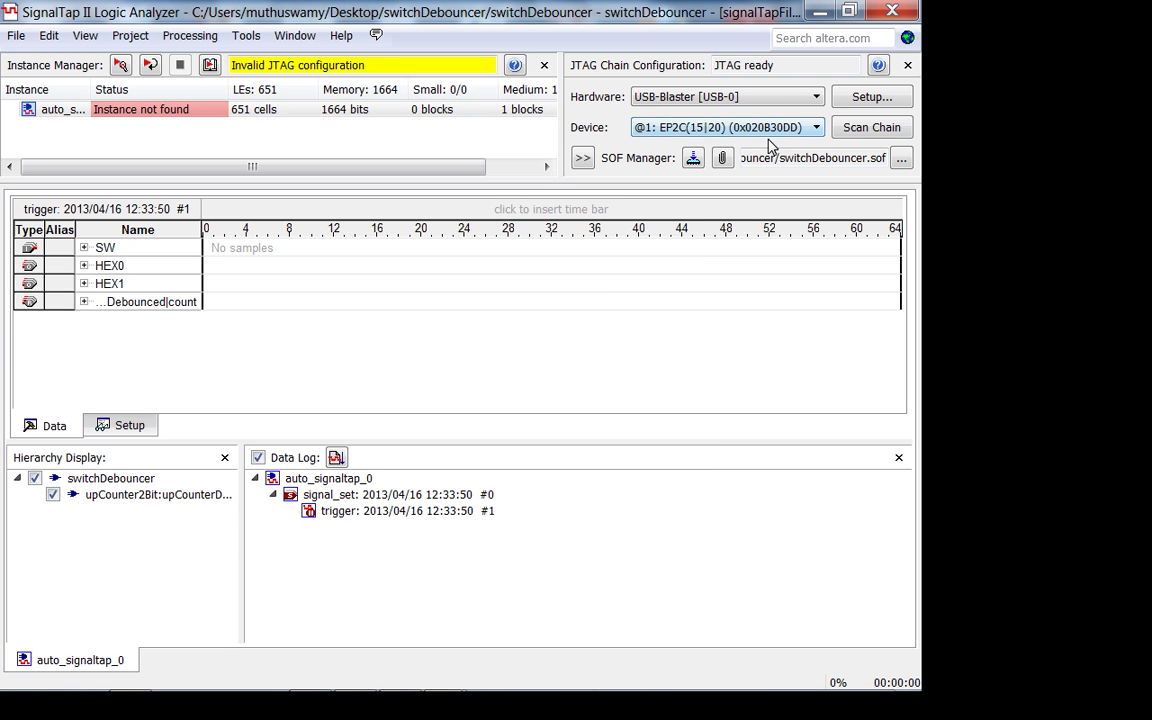
left_click(845, 135)
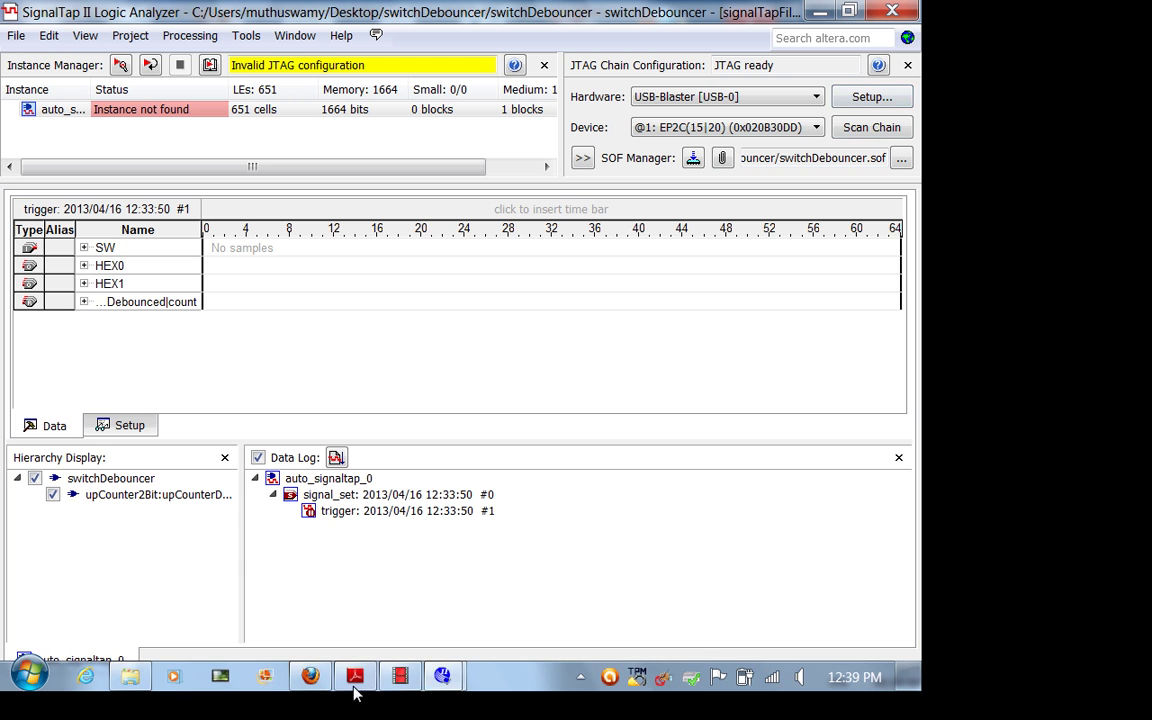
mouse_move(443, 686)
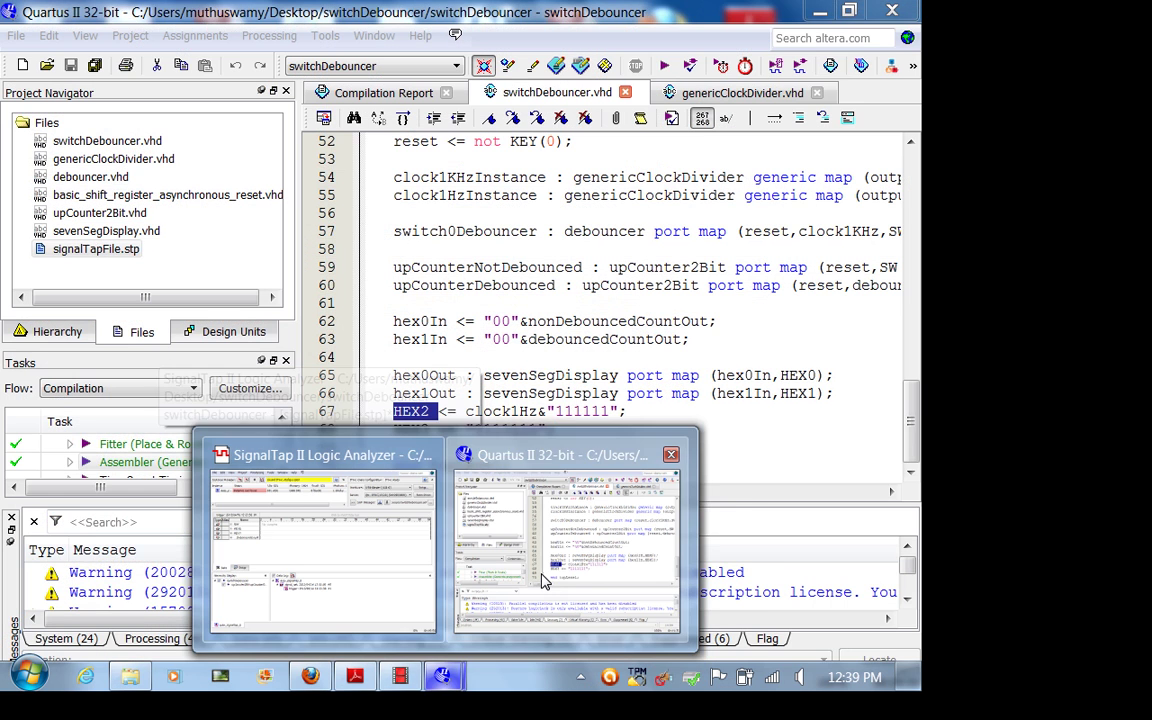
left_click(545, 580)
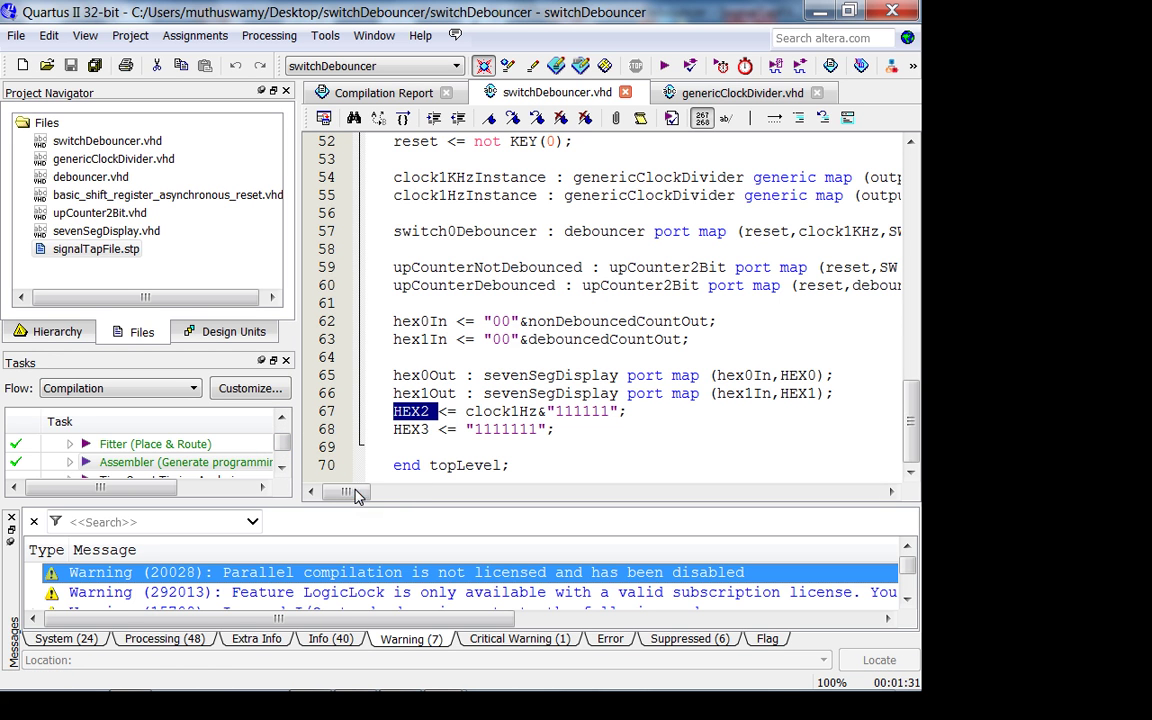
left_click_drag(345, 491, 435, 491)
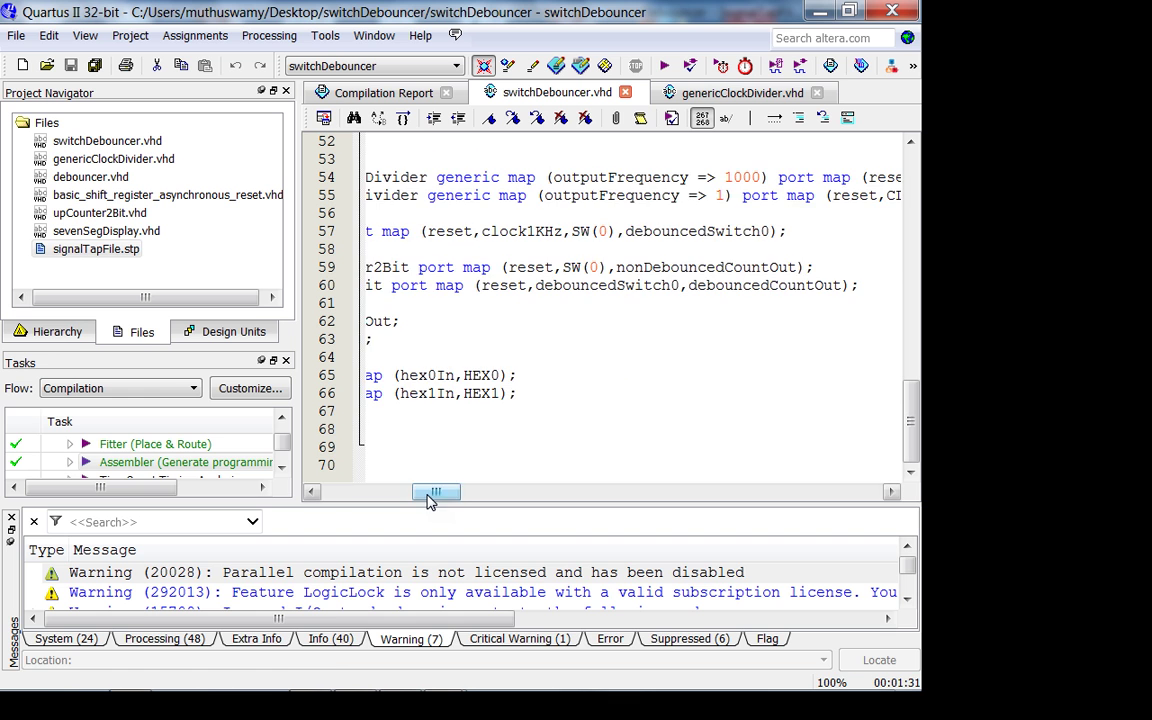
left_click_drag(435, 491, 345, 491)
mouse_move(398, 681)
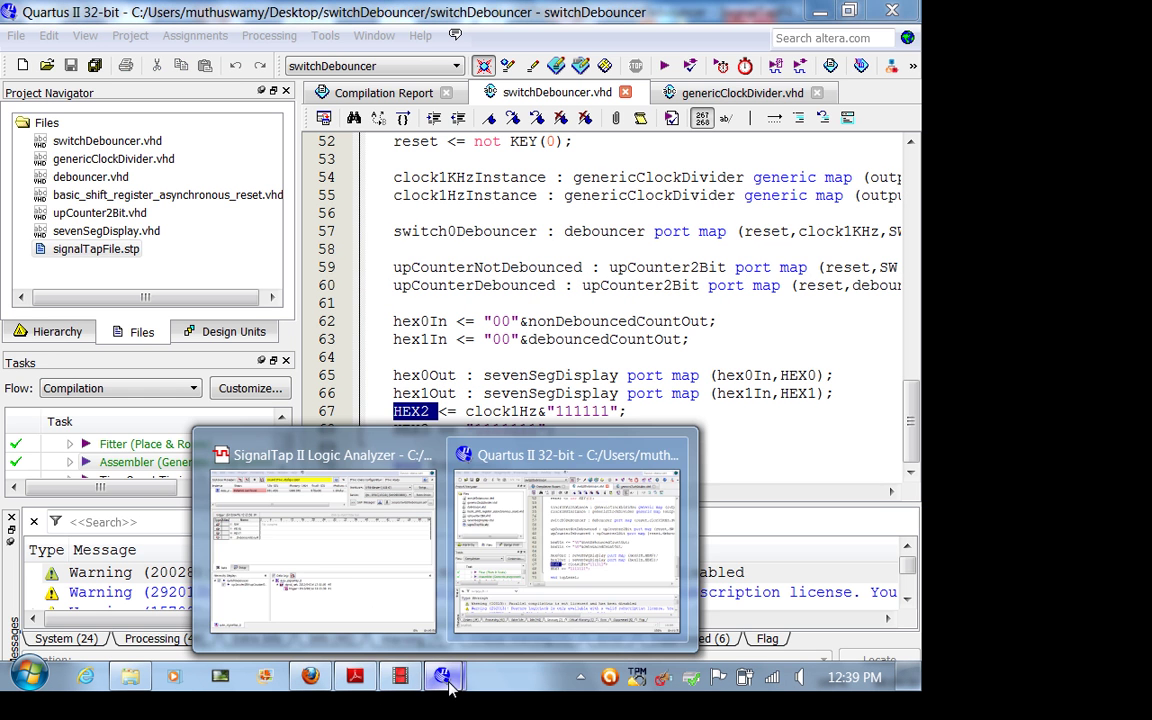
mouse_move(443, 681)
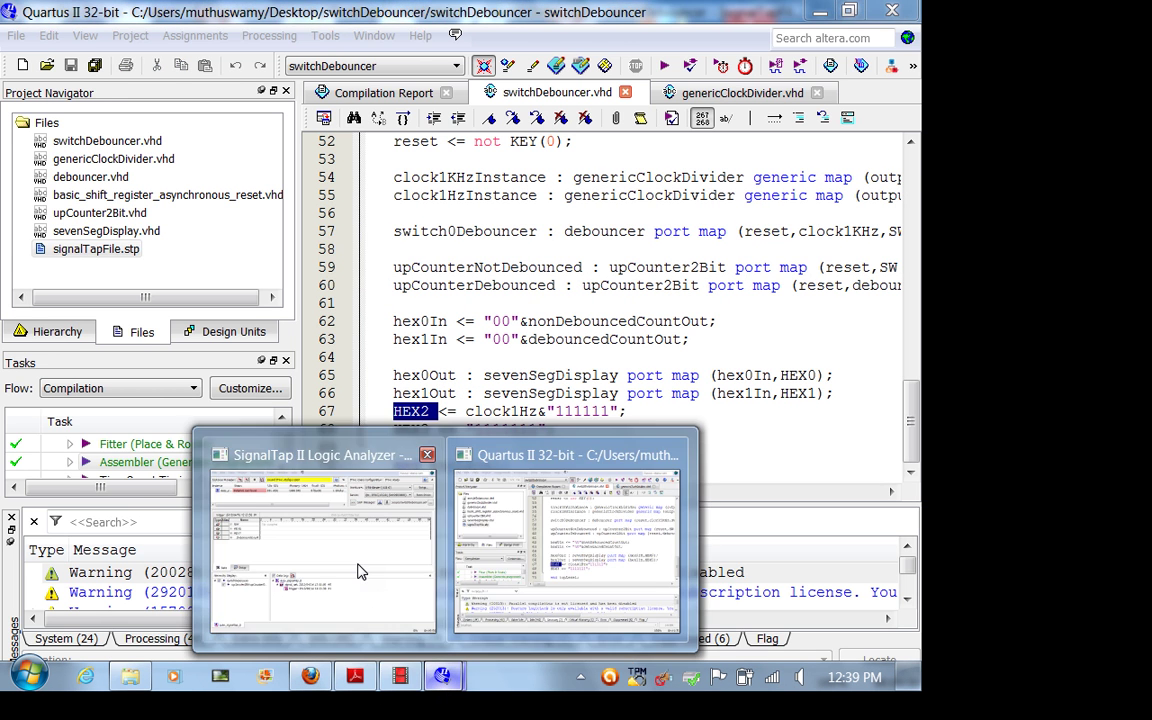
left_click(360, 571)
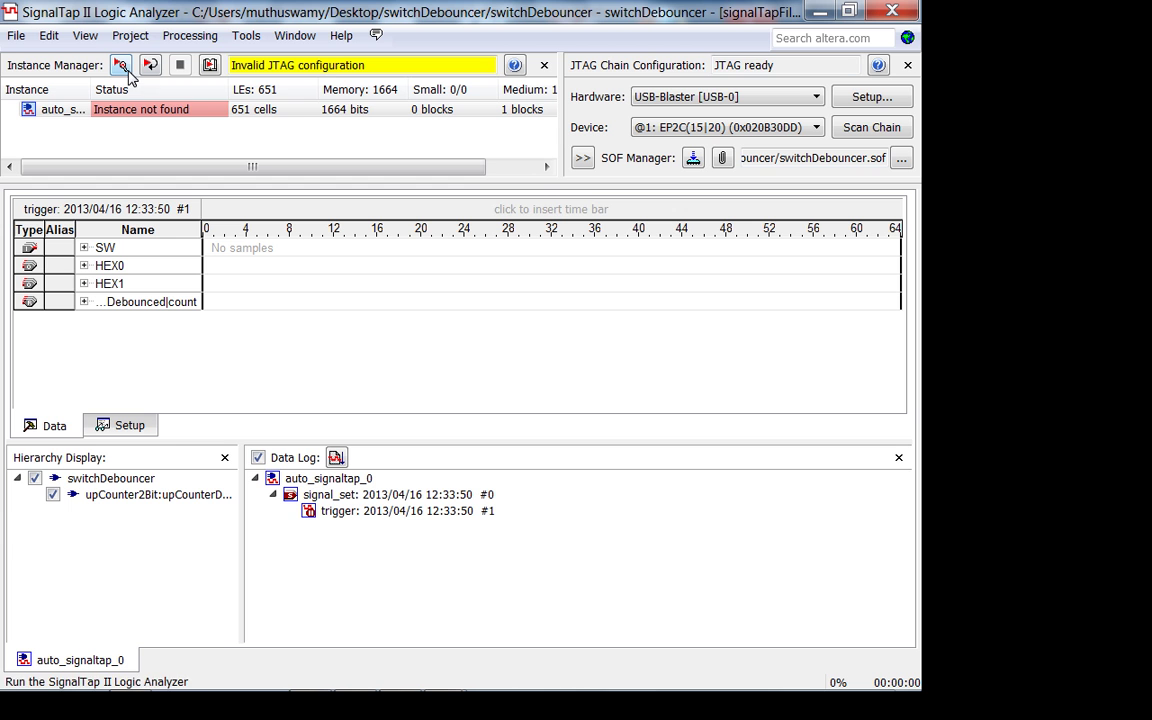
Save and close signalTapFile.stp, reopen SignalTap, program the device and start an acquisition.
left_click(892, 11)
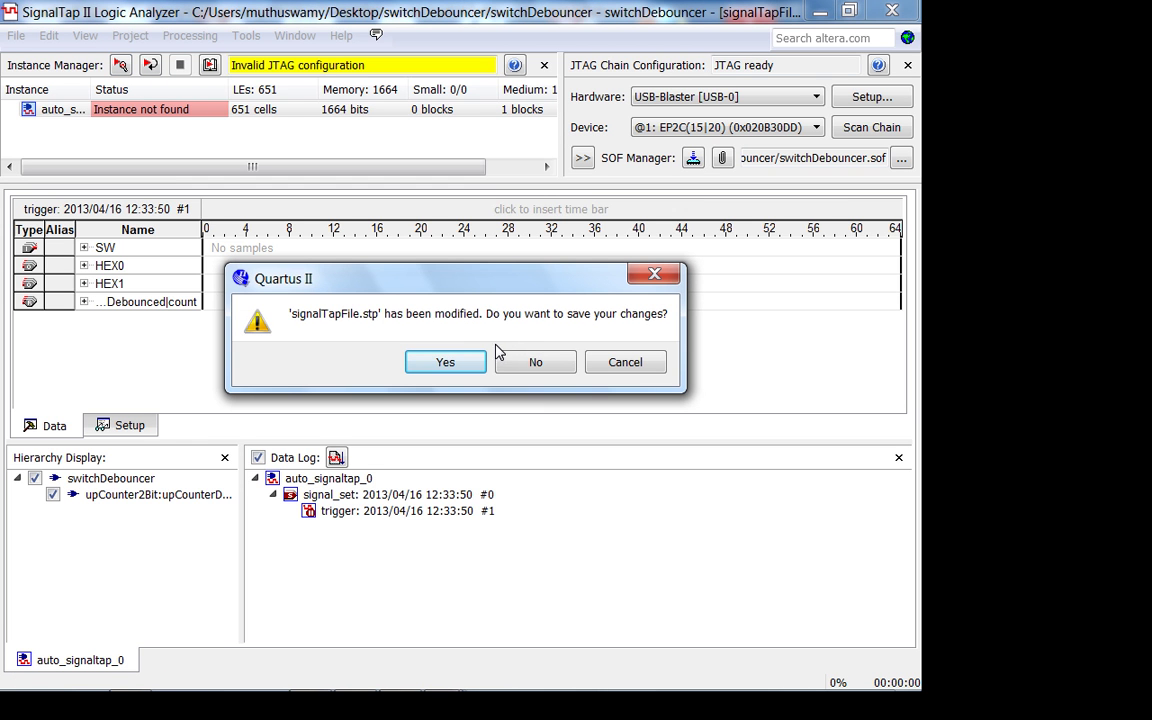
left_click(445, 362)
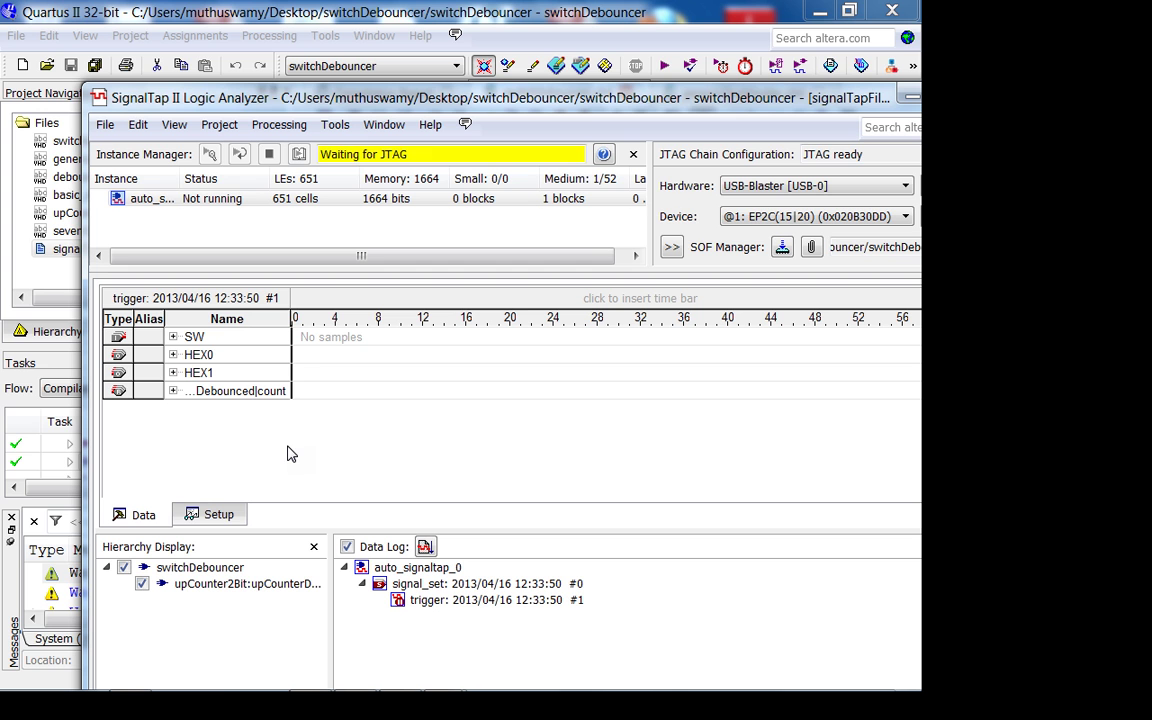
left_click_drag(585, 105, 510, 62)
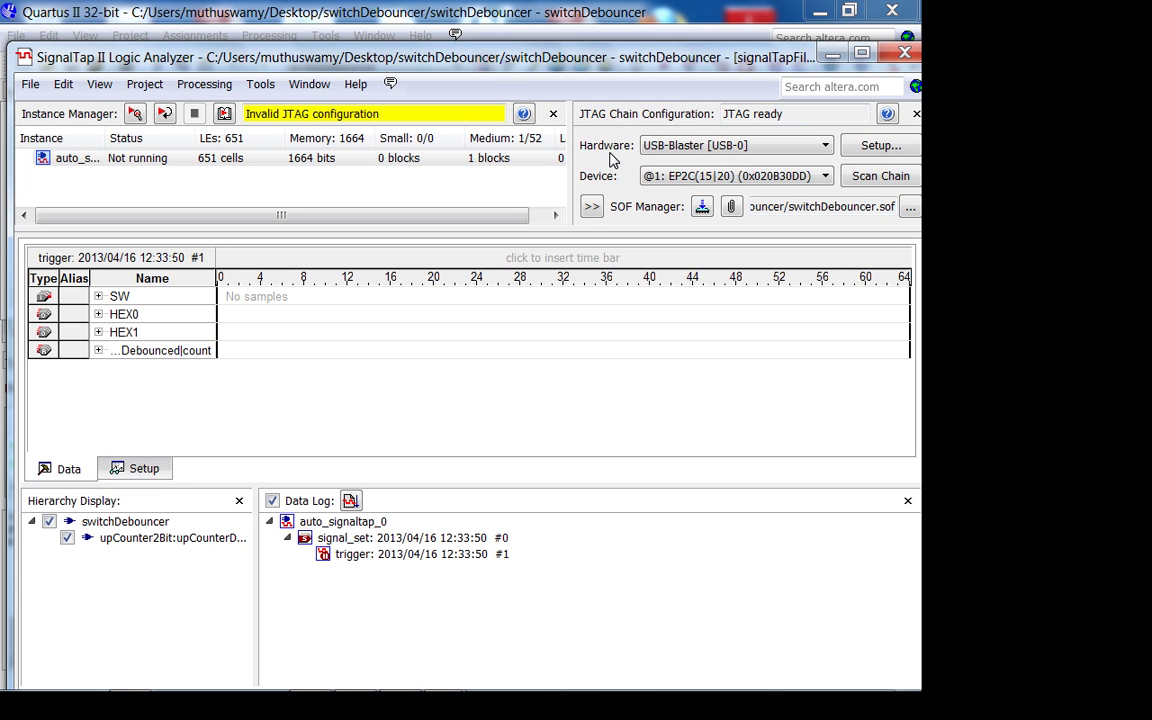
left_click(705, 210)
left_click(134, 114)
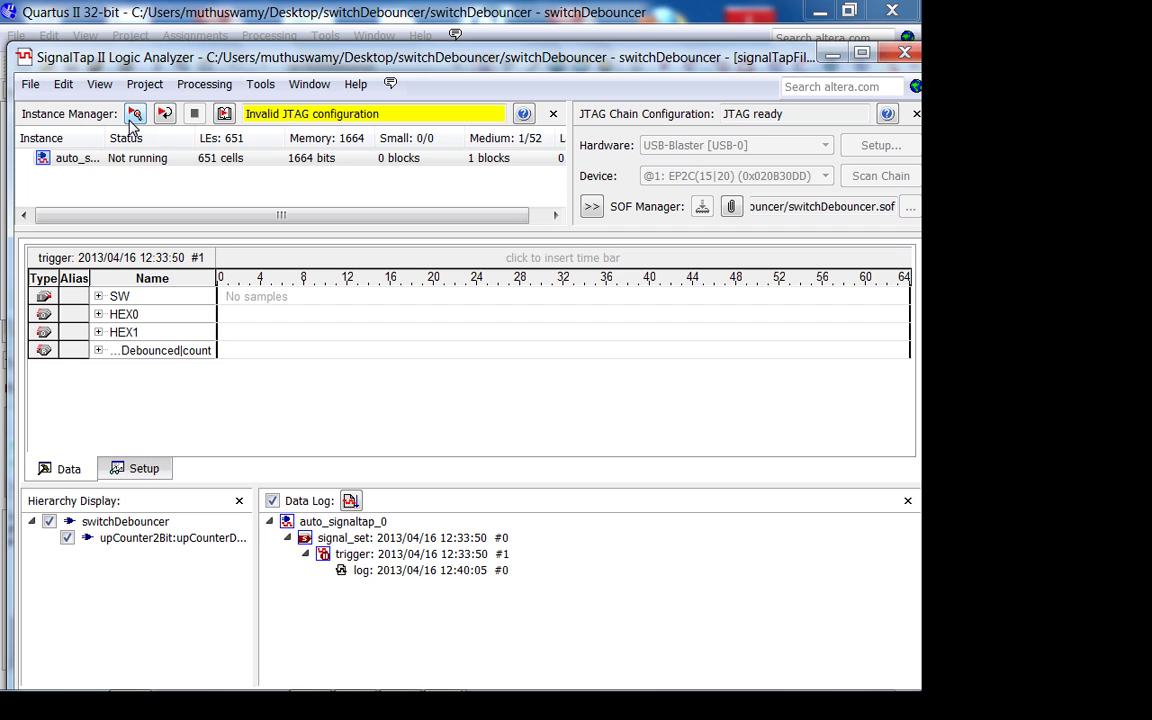
Widen the Status column, retry the capture in the Data view, then minimize SignalTap II.
left_click(140, 468)
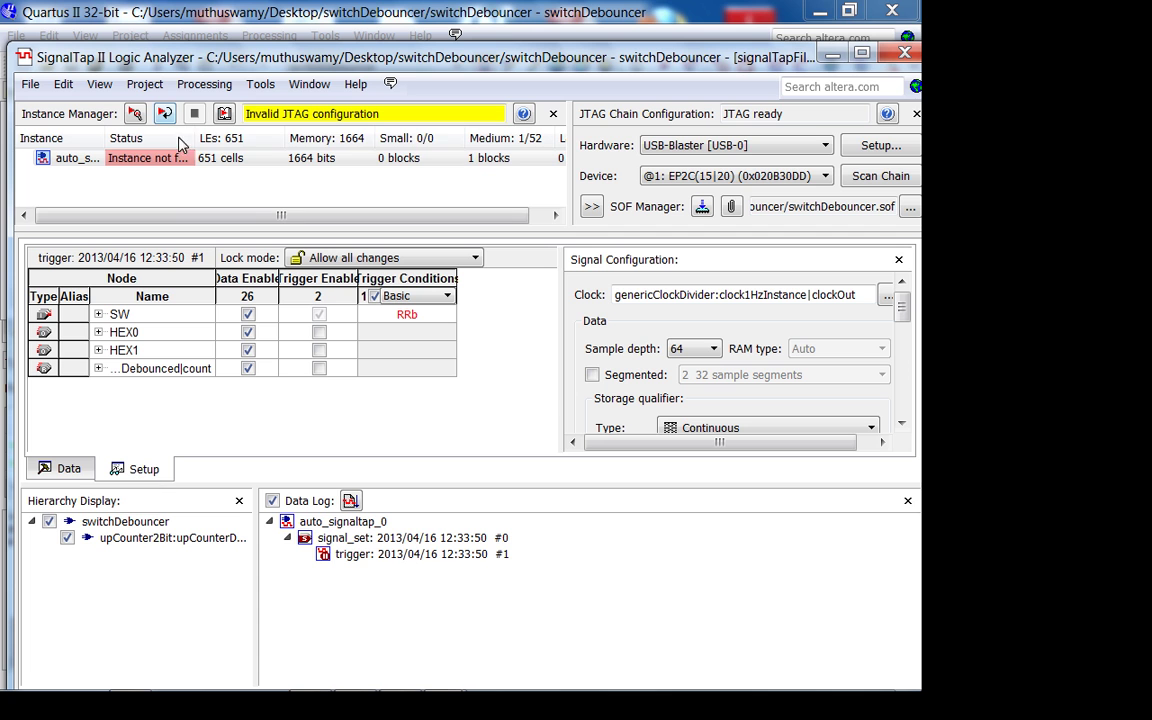
left_click_drag(197, 137, 300, 137)
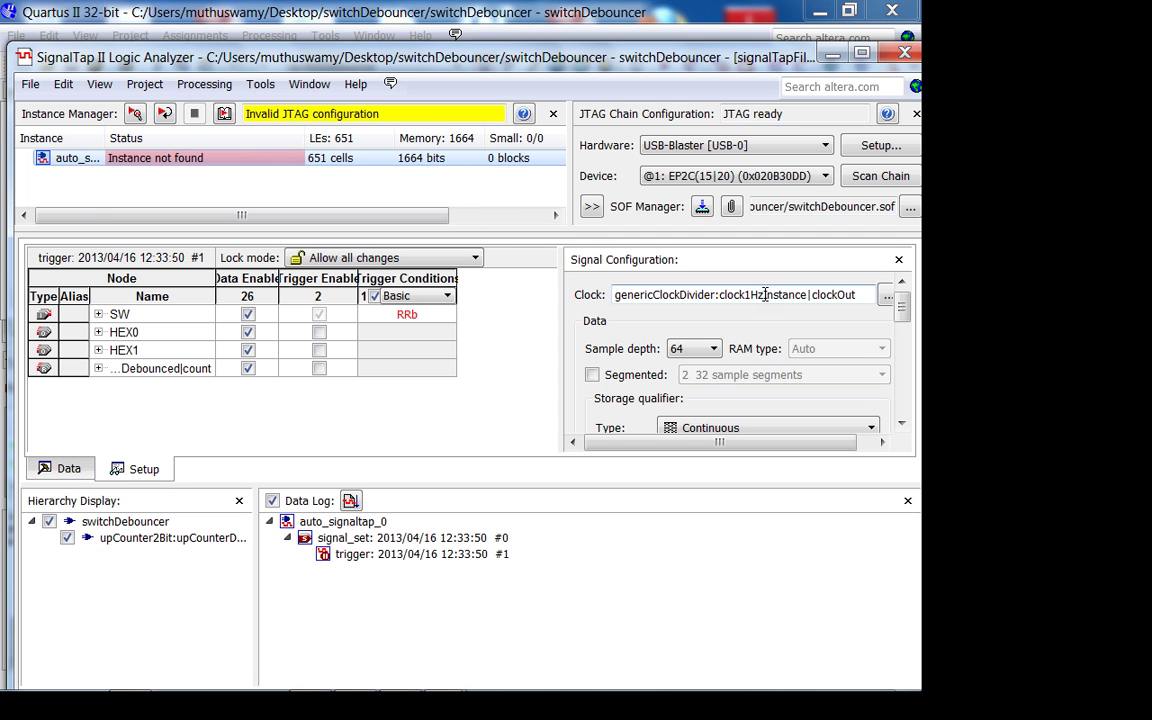
right_click(147, 162)
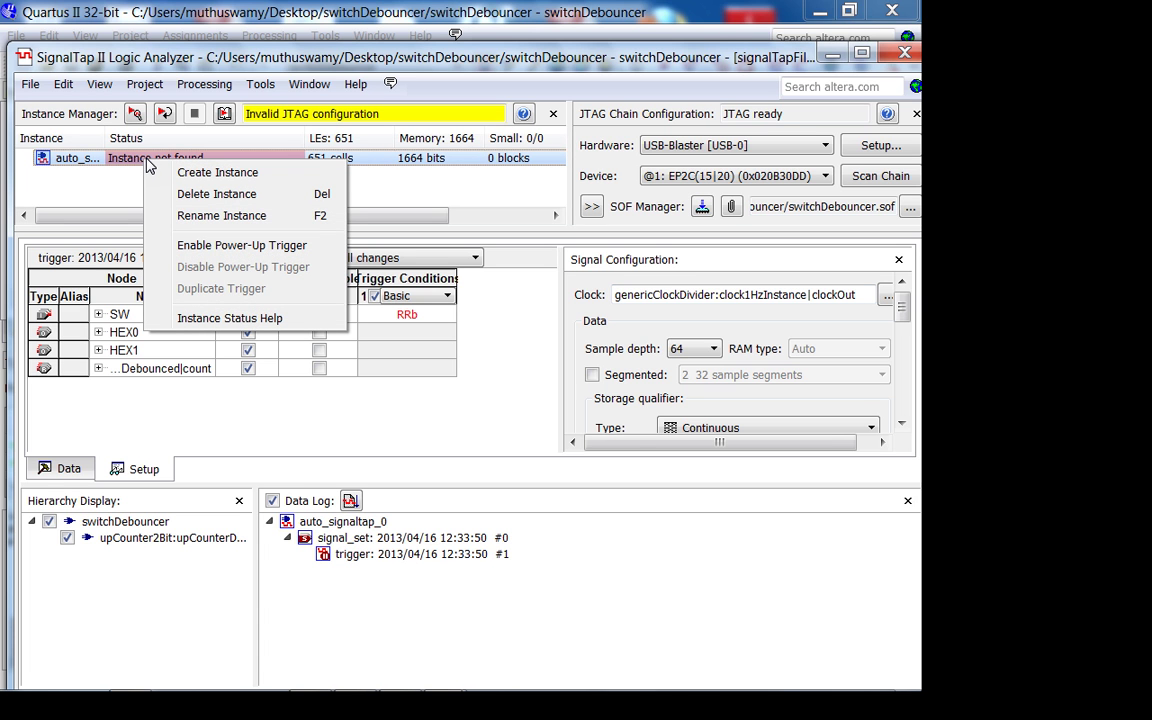
left_click(106, 392)
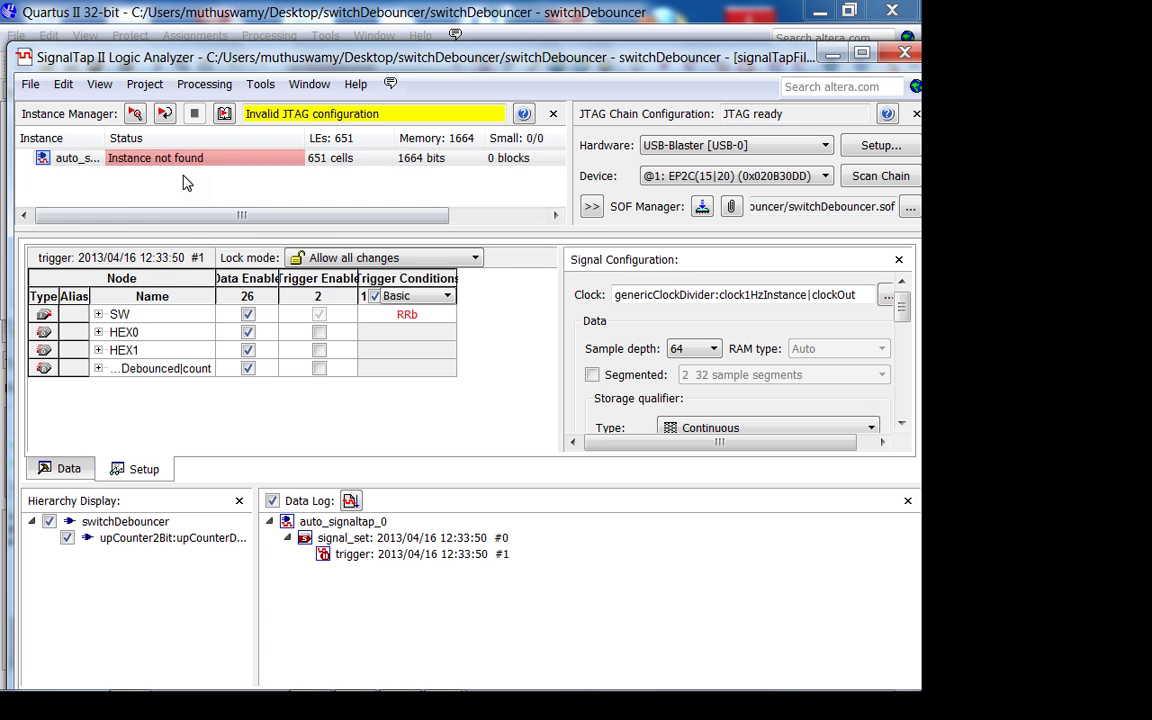
left_click(66, 468)
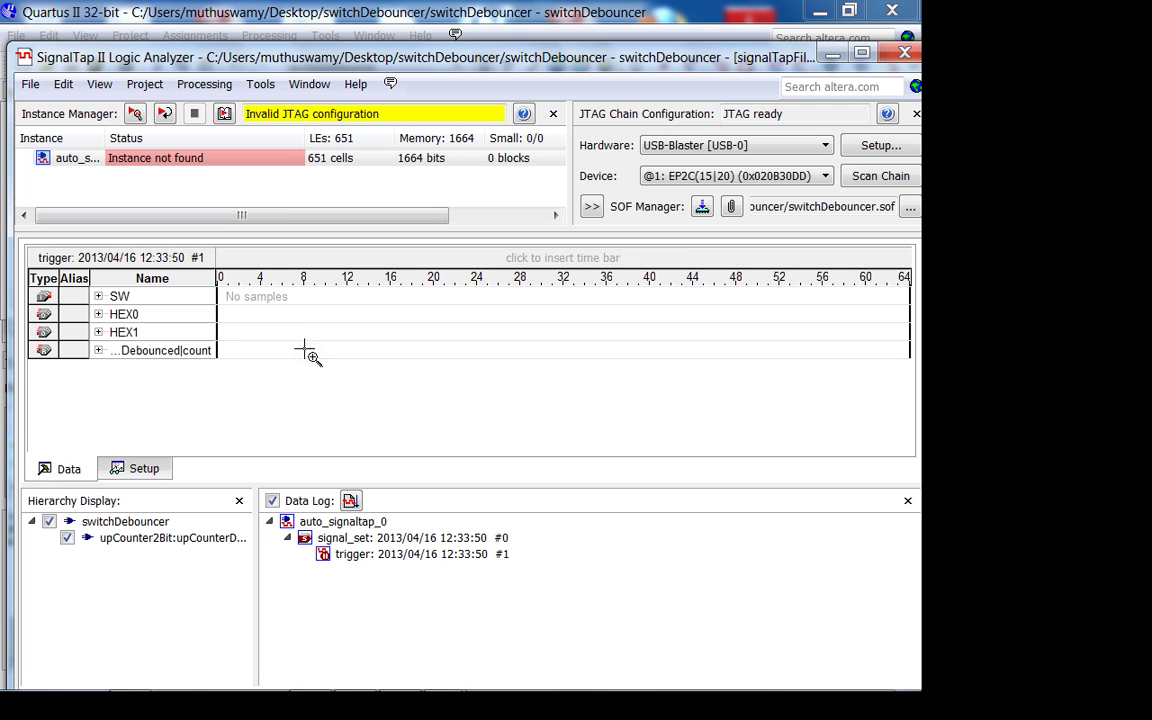
left_click(136, 114)
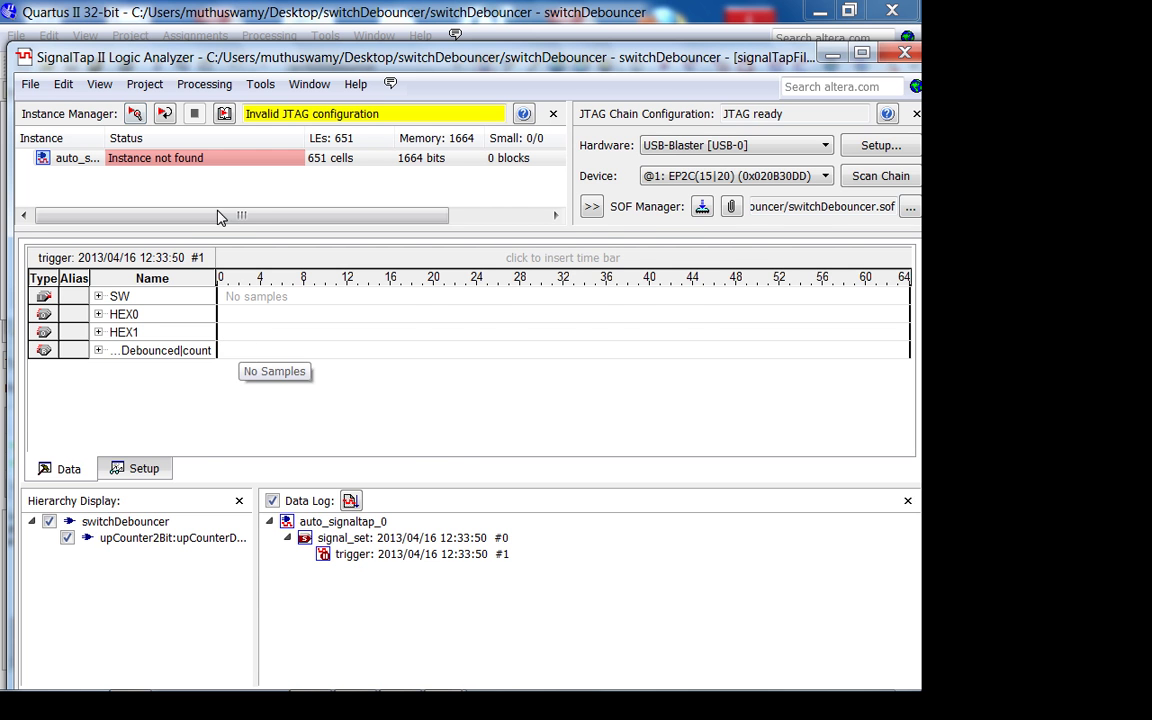
left_click(905, 52)
left_click(892, 10)
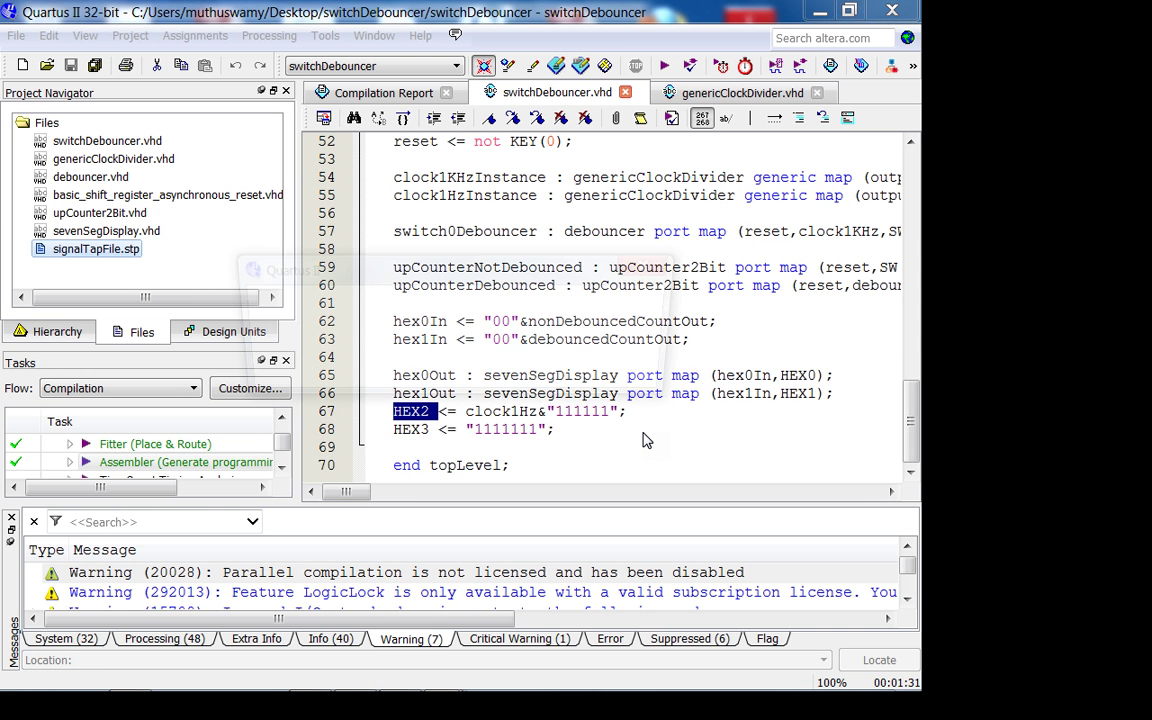
Cancel quitting Quartus II and close SignalTap without saving signalTapFile.stp changes.
left_click(626, 376)
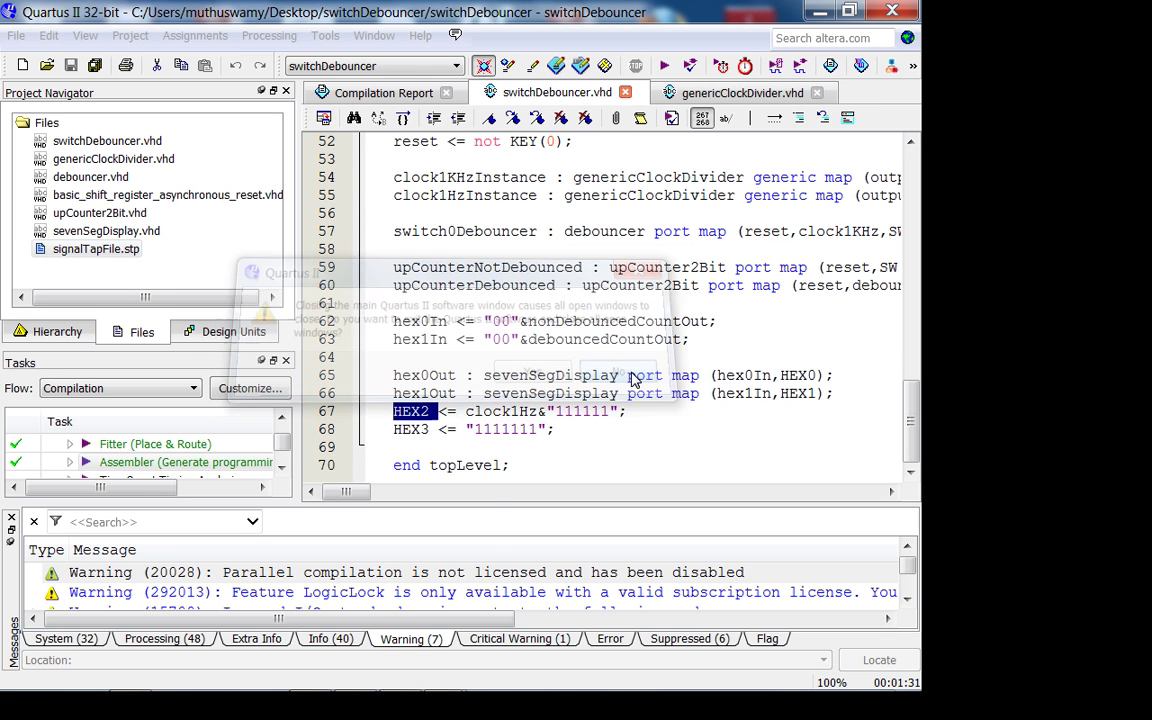
mouse_move(356, 690)
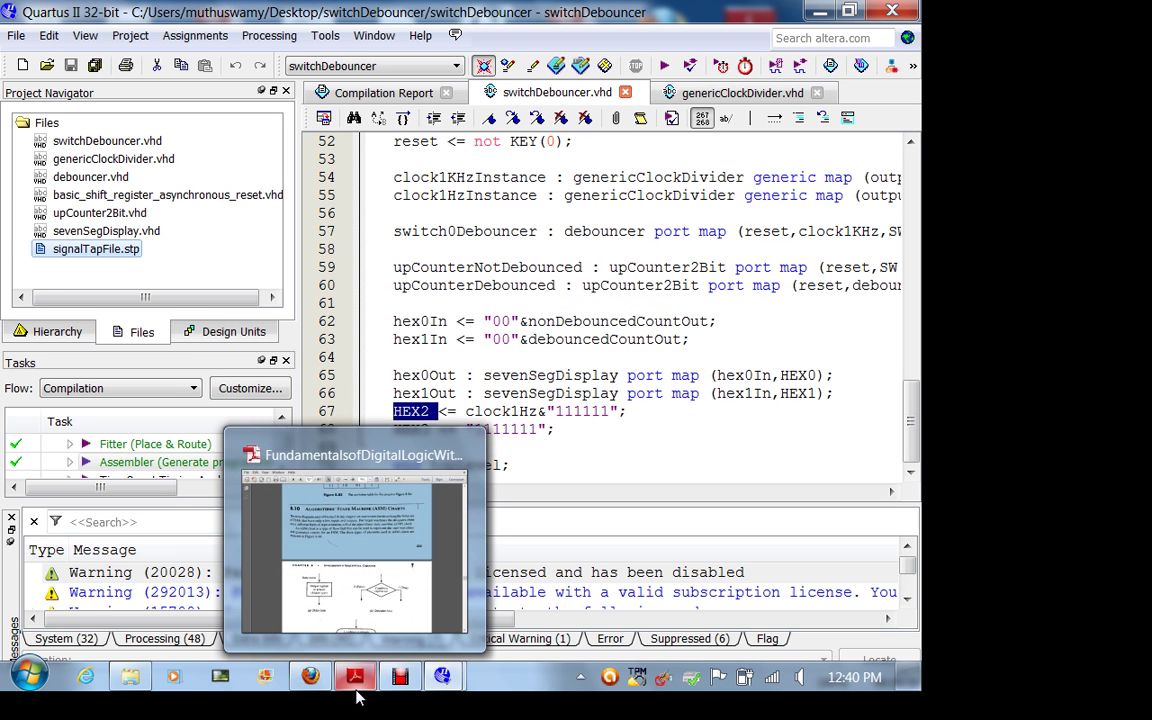
left_click(805, 350)
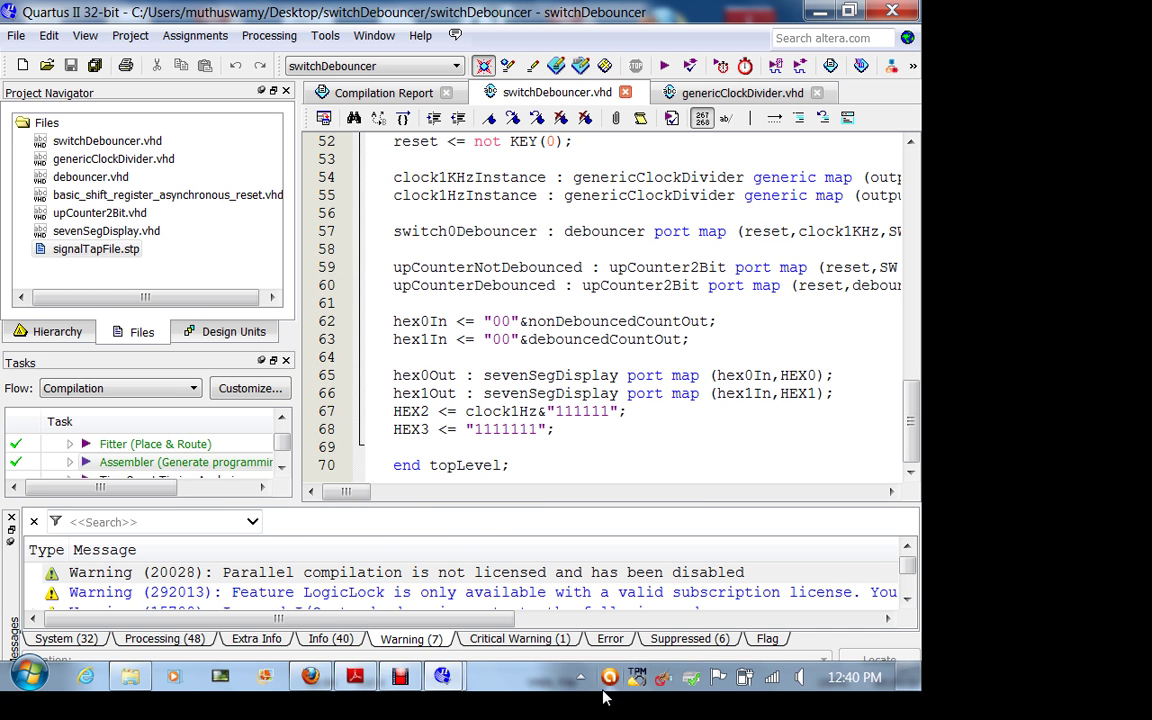
mouse_move(458, 679)
mouse_move(537, 561)
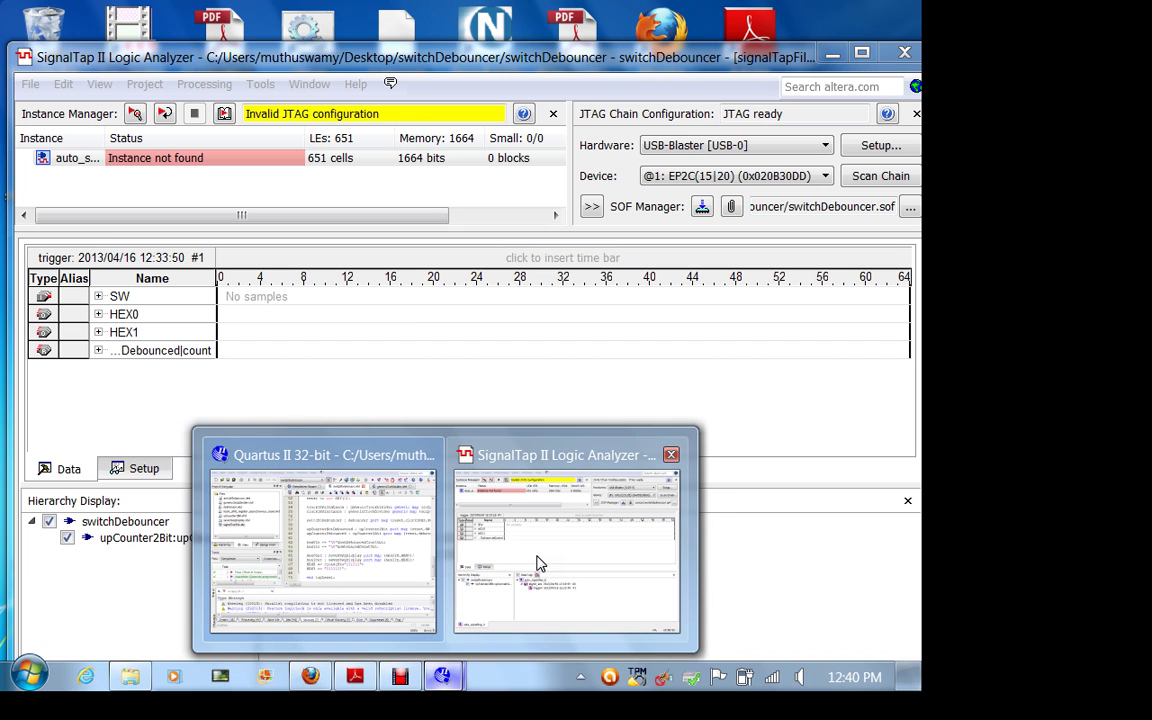
left_click(537, 561)
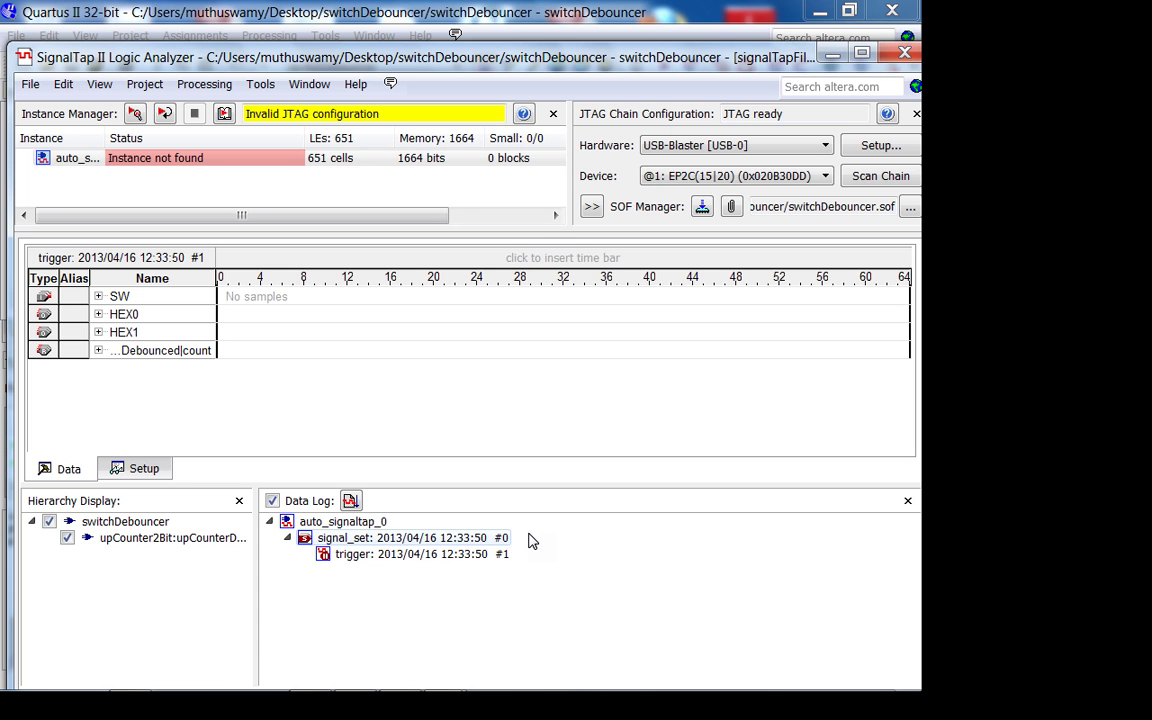
left_click(905, 52)
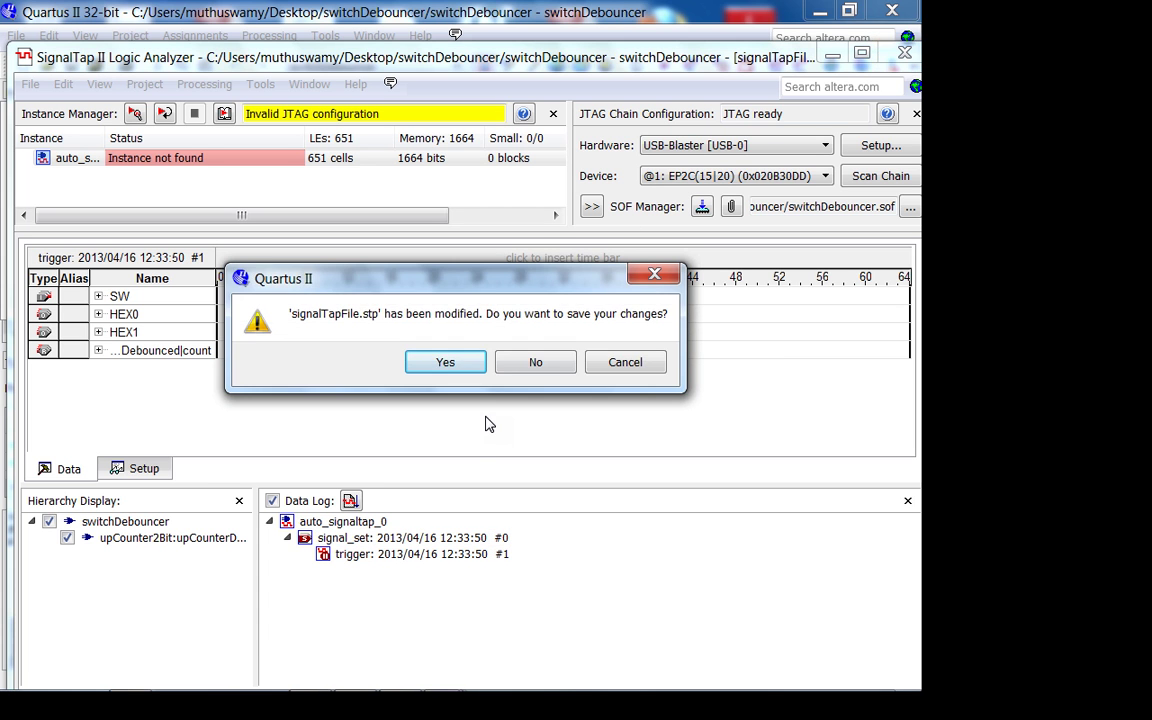
left_click(514, 363)
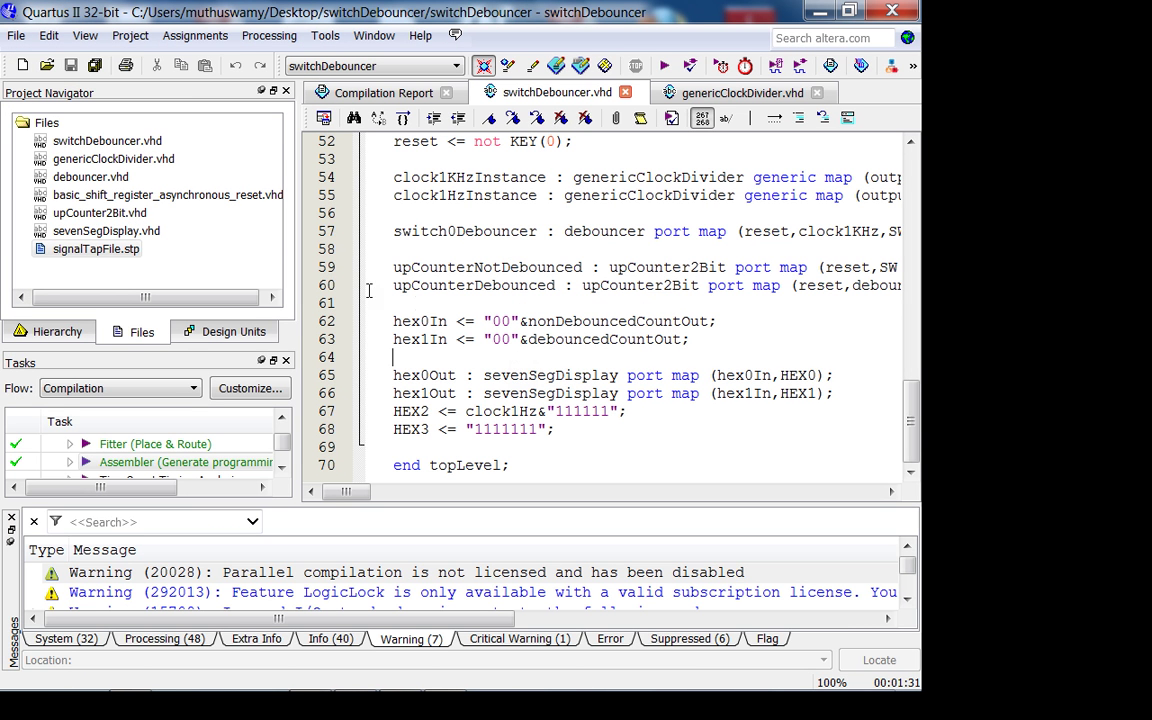
Reopen signalTapFile.stp, check the JTAG hardware setup, and program the board with switchDebouncer.sof.
left_click(126, 253)
double_click(126, 252)
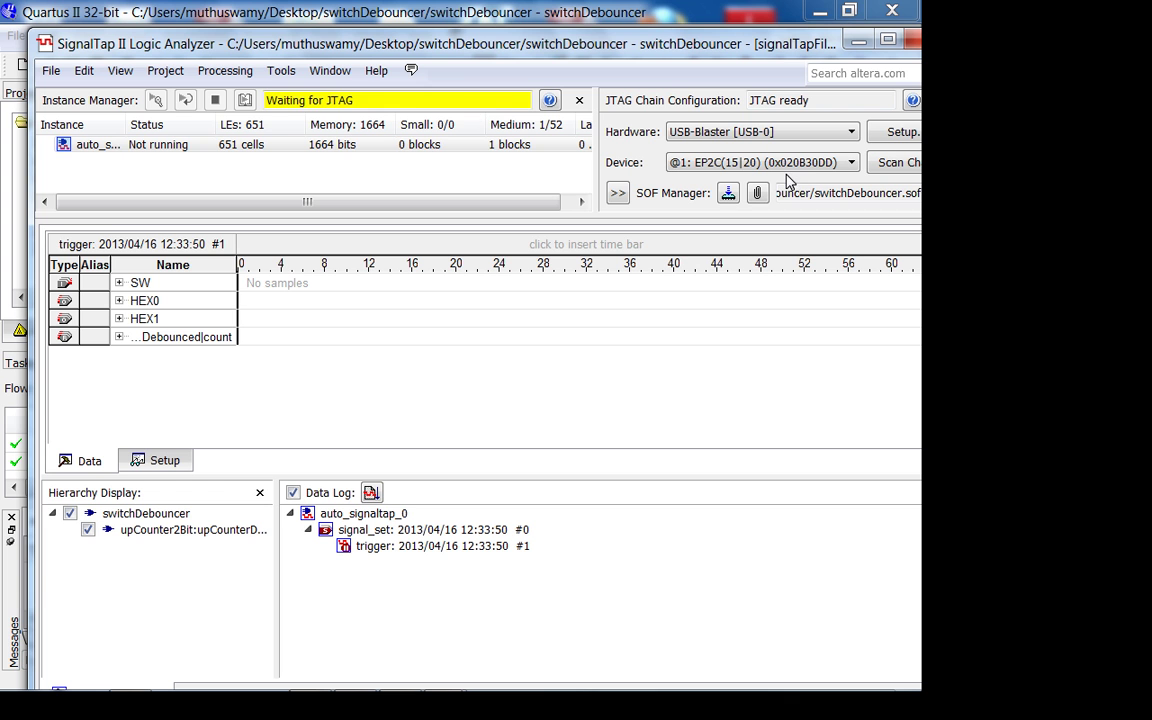
left_click(900, 133)
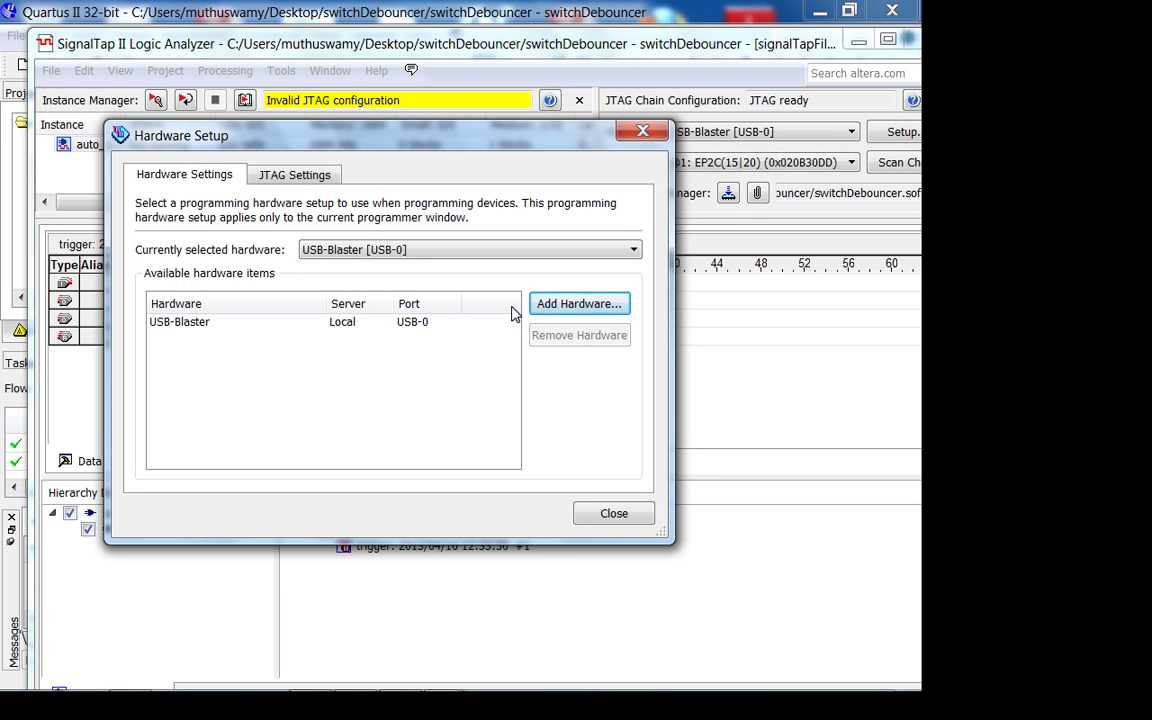
left_click(322, 175)
left_click(143, 174)
left_click(610, 512)
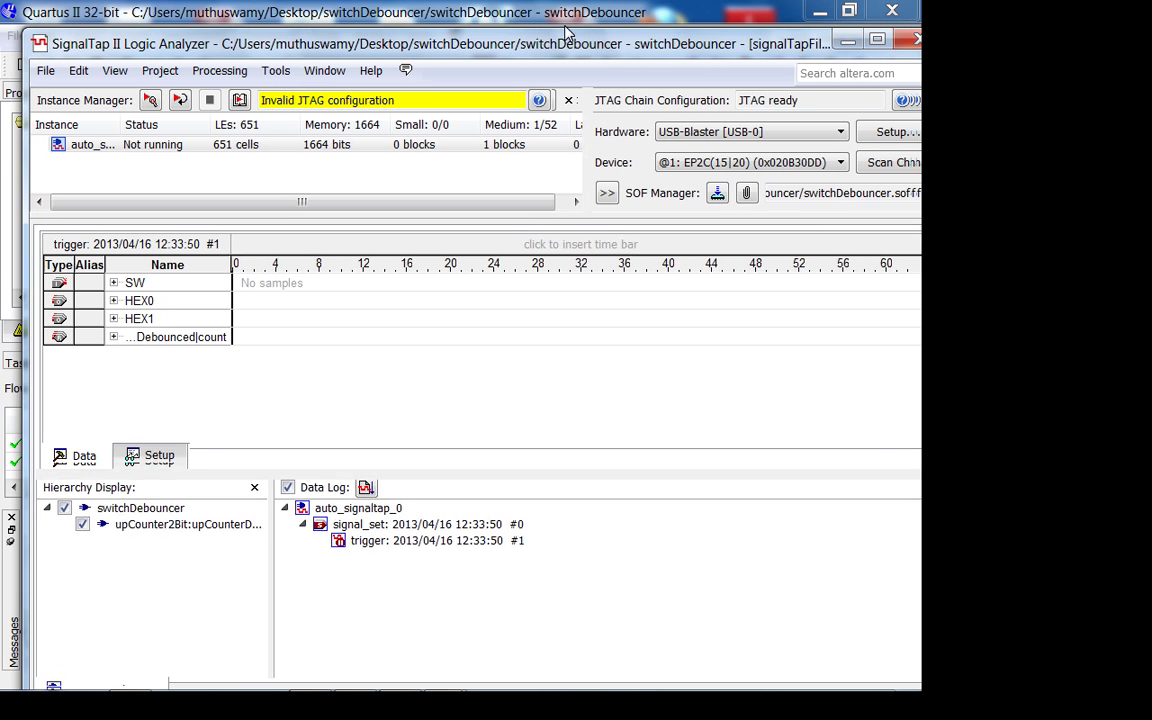
left_click_drag(618, 44, 561, 32)
left_click(672, 183)
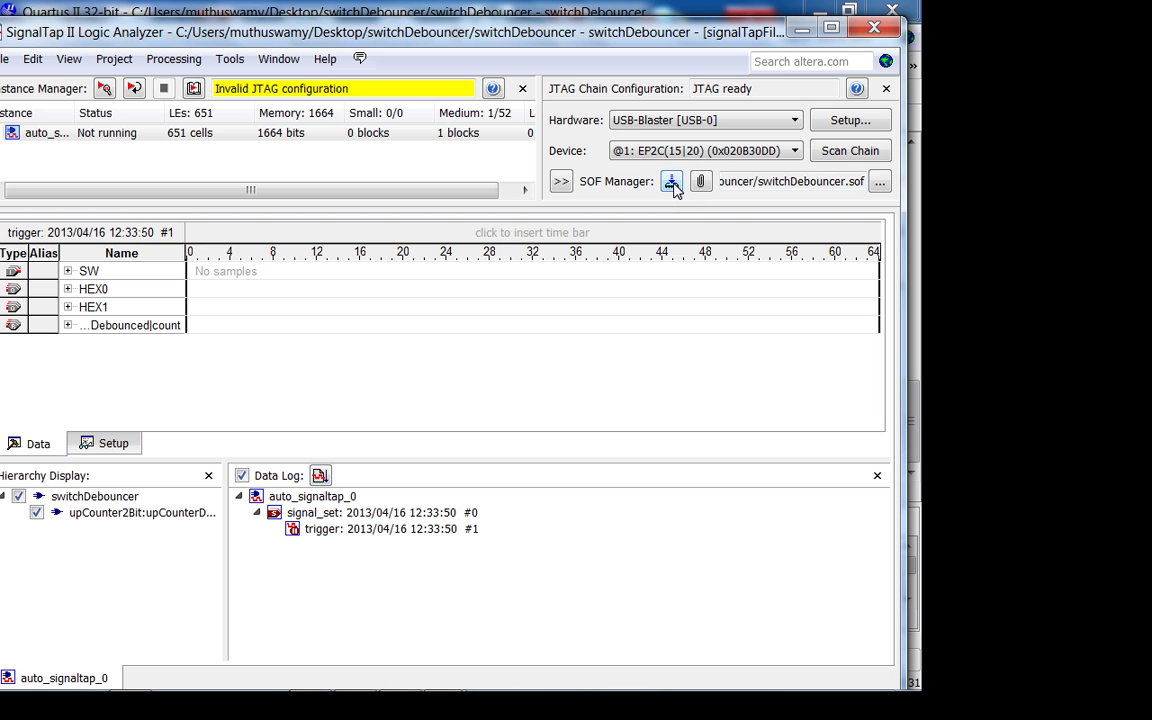
Restore the analyzer window, select auto_signaltap_0 and rerun the capture.
double_click(467, 33)
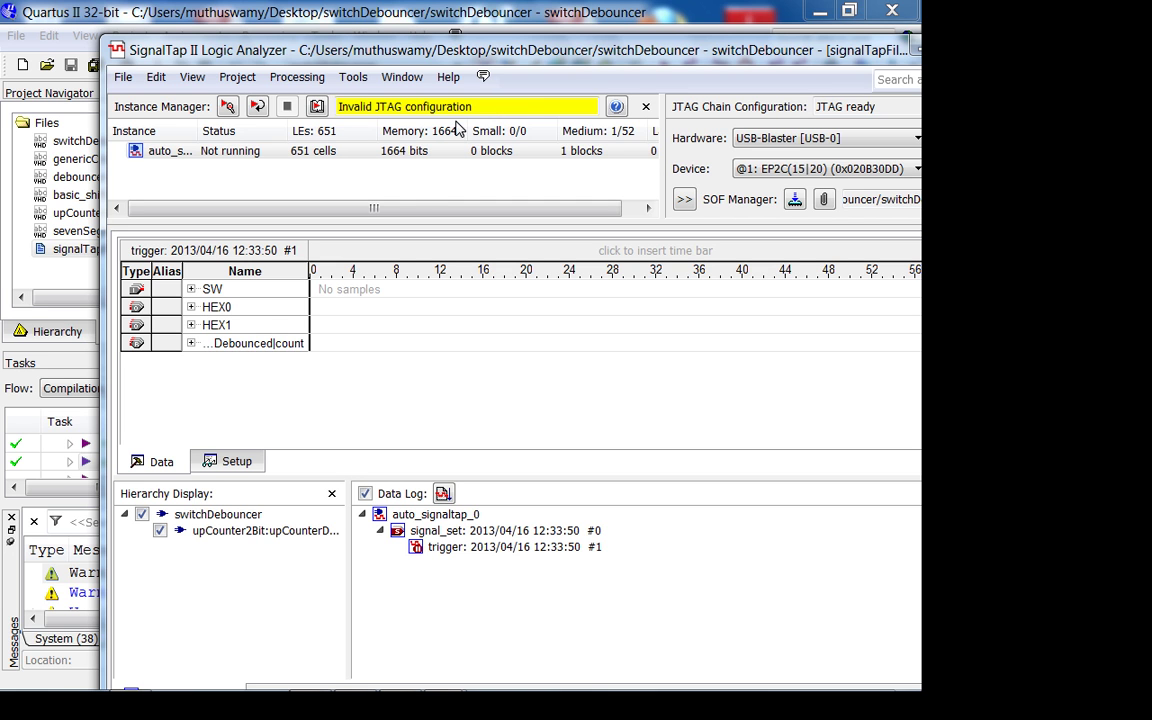
left_click(192, 157)
left_click(228, 107)
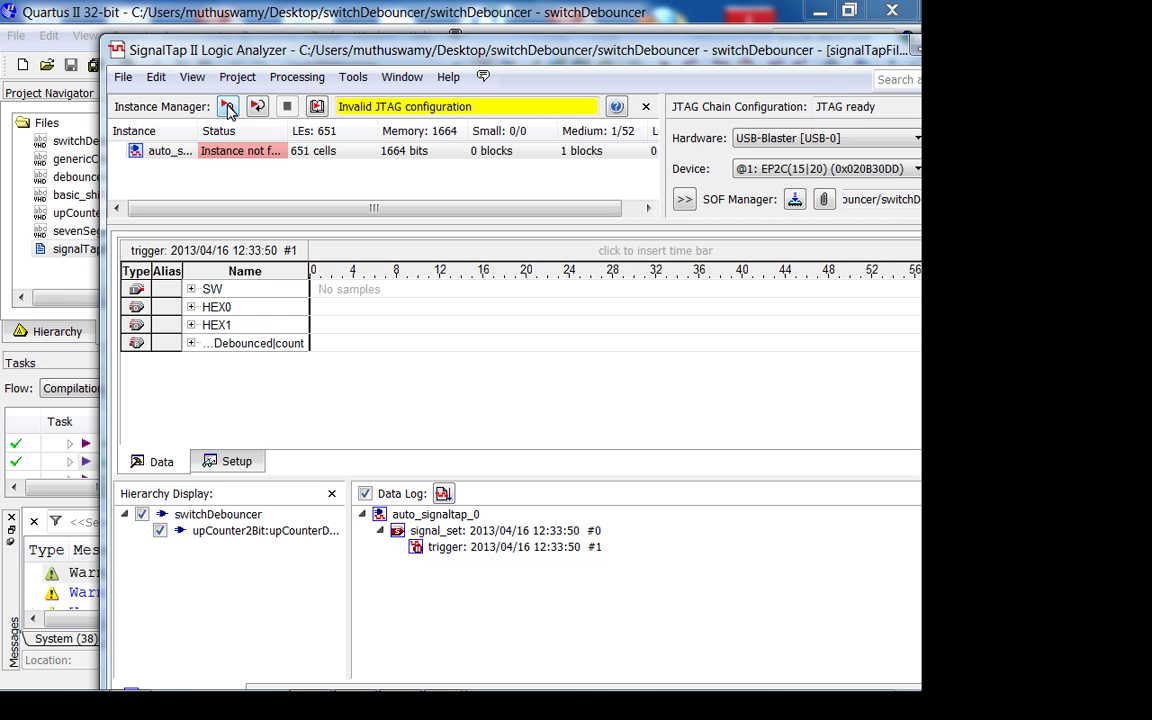
Review the Quartus II project window, then bring SignalTap II back to the front.
left_click(72, 443)
scroll(270, 470, "down", 2)
scroll(285, 449, "up", 1)
scroll(284, 447, "up", 1)
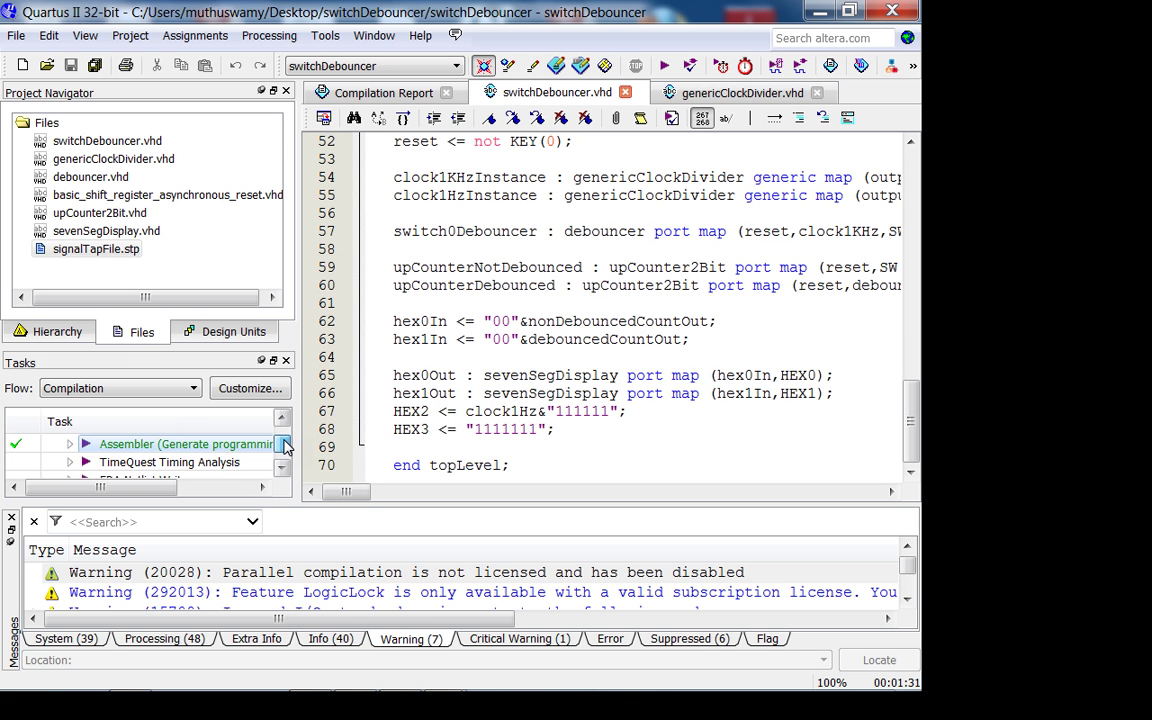
scroll(285, 447, "down", 2)
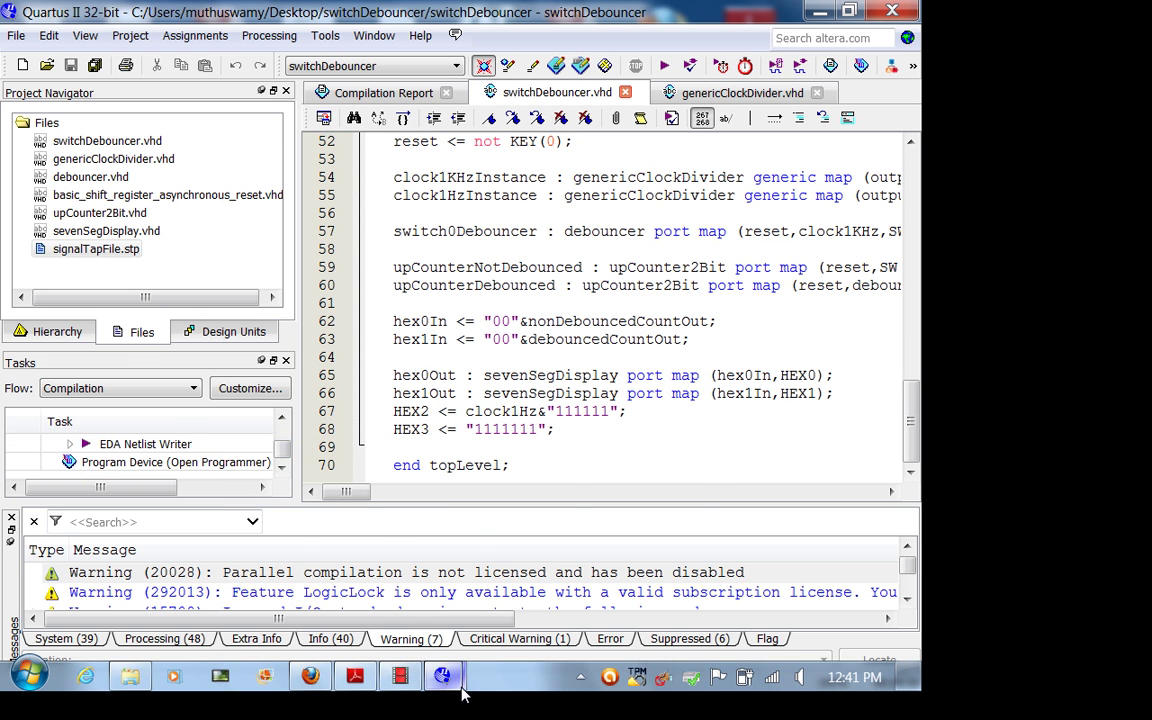
mouse_move(443, 676)
left_click(518, 640)
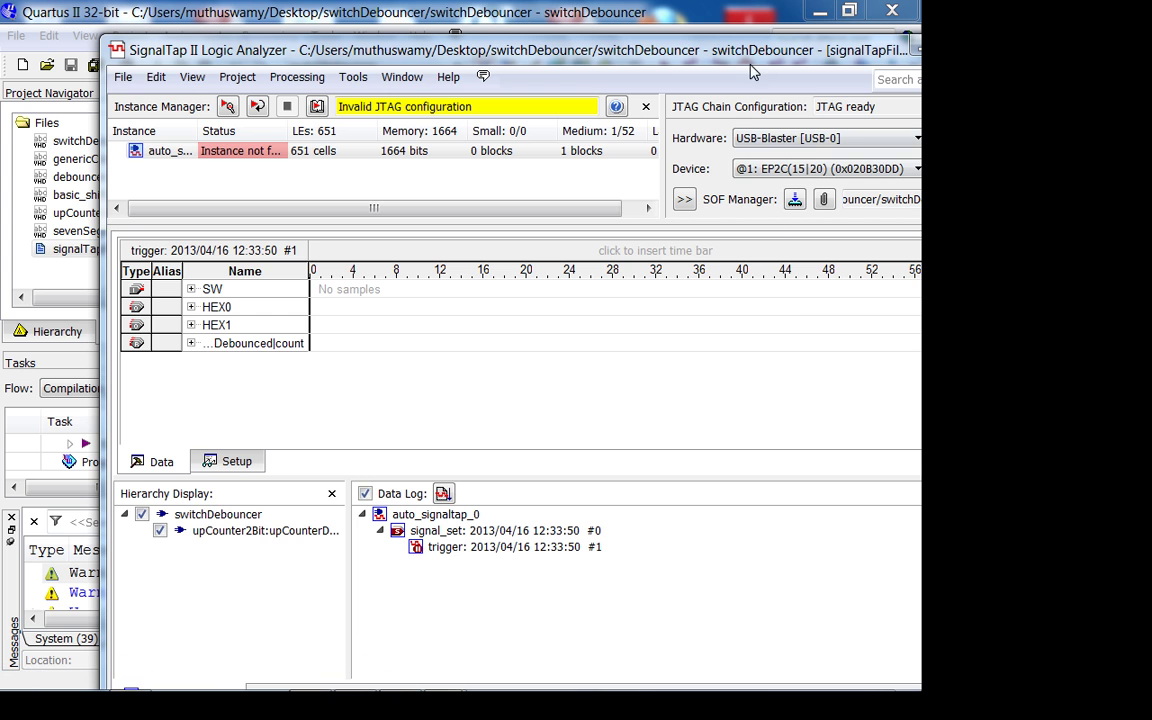
left_click_drag(717, 50, 522, 33)
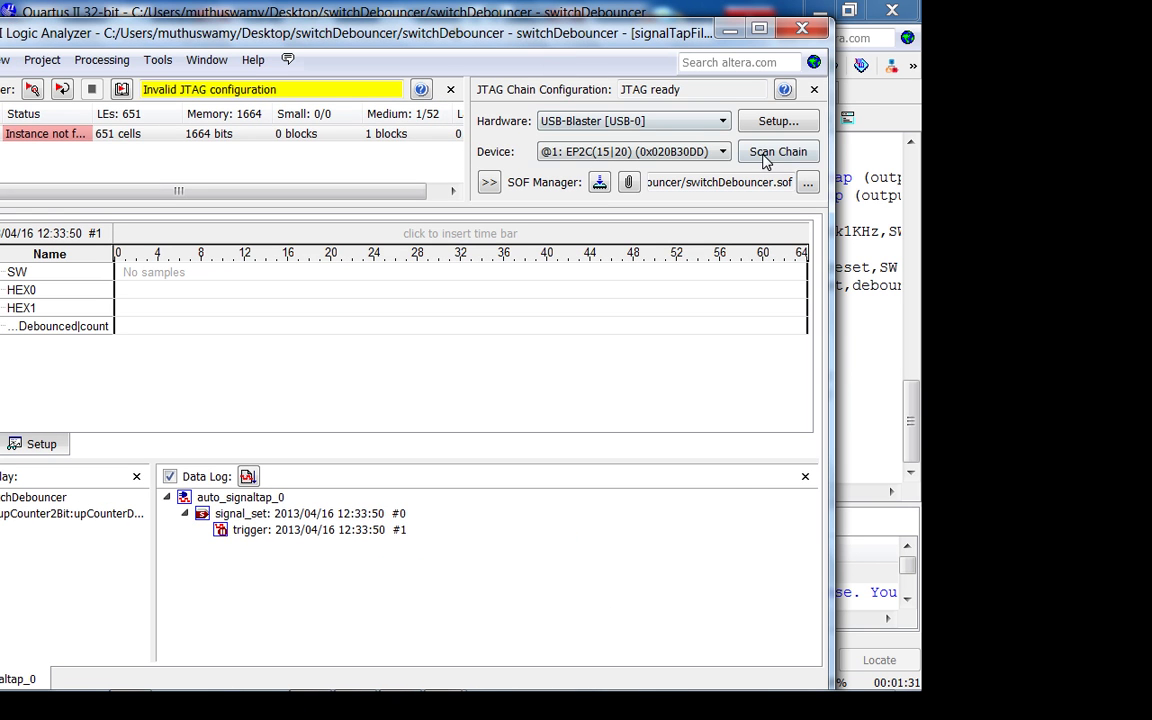
left_click(806, 185)
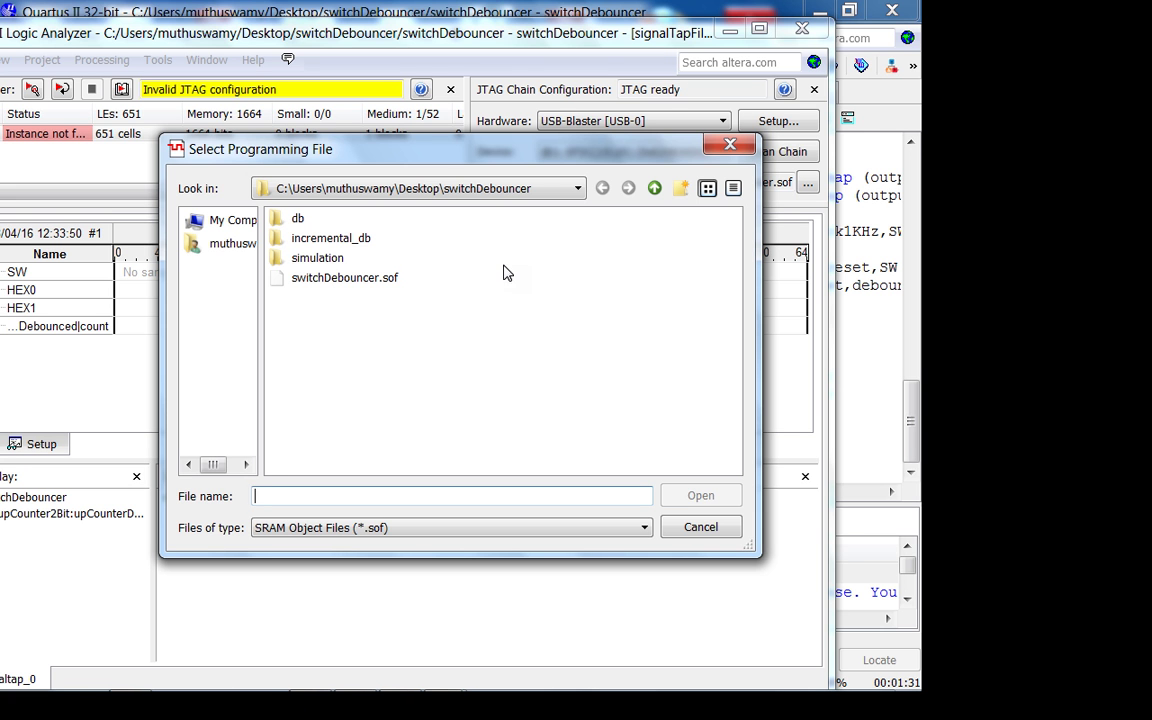
left_click(693, 527)
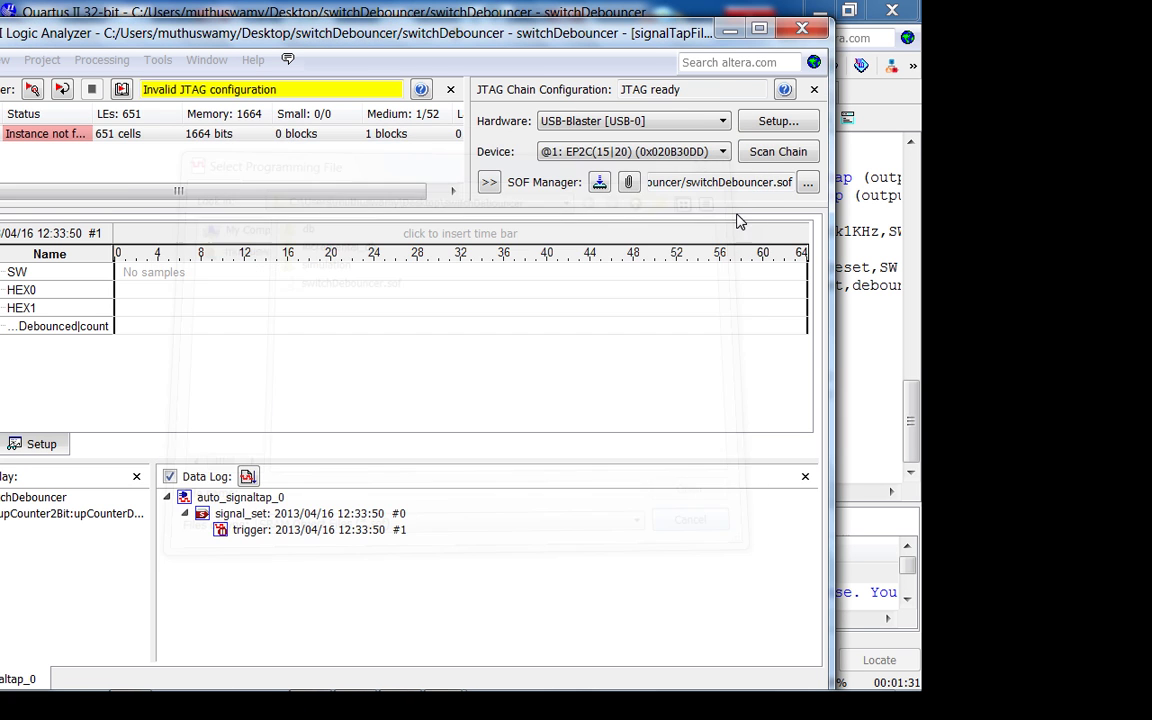
left_click_drag(600, 42, 855, 36)
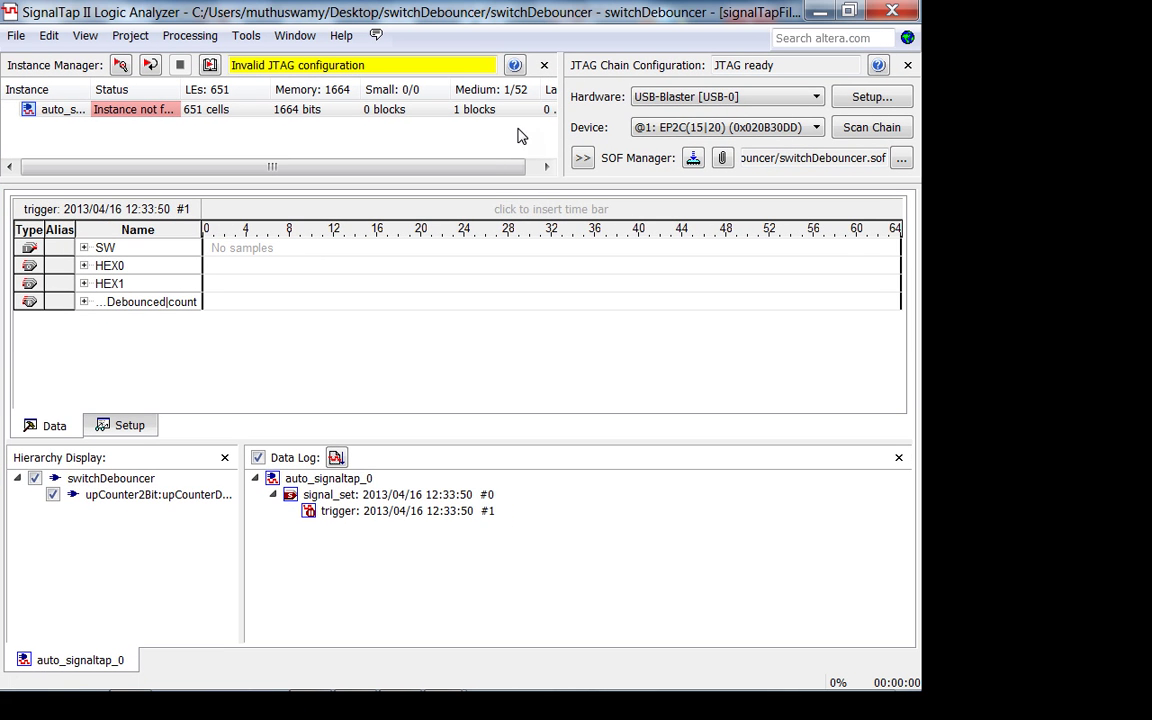
Expand the SW bus and disable Trigger Enable on SW[1], leaving SW[0] as trigger.
left_click(141, 427)
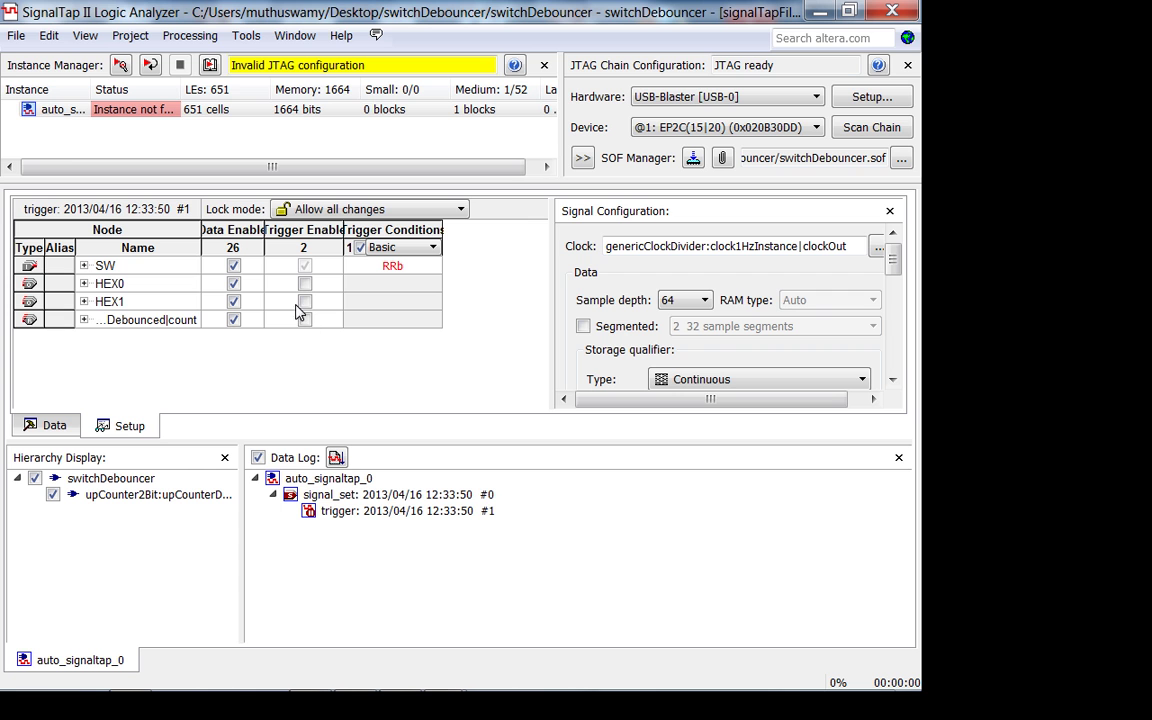
left_click(84, 265)
scroll(144, 348, "down", 2)
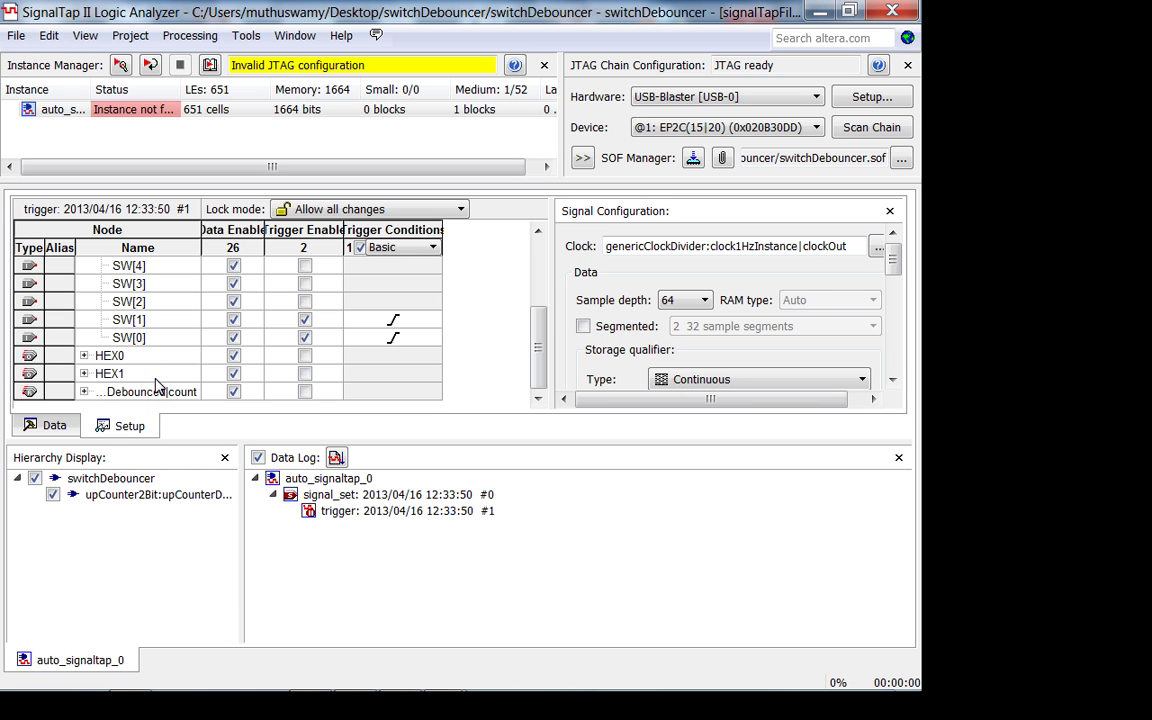
left_click(312, 323)
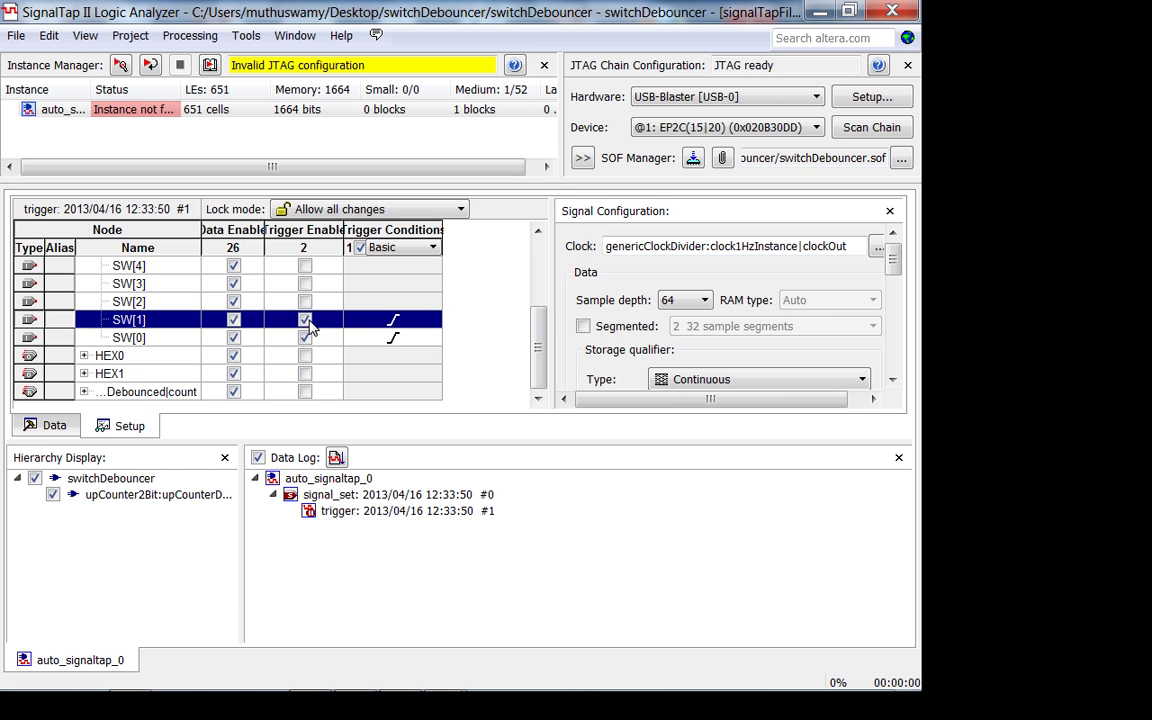
scroll(300, 345, "up", 2)
scroll(310, 340, "down", 2)
left_click(305, 320)
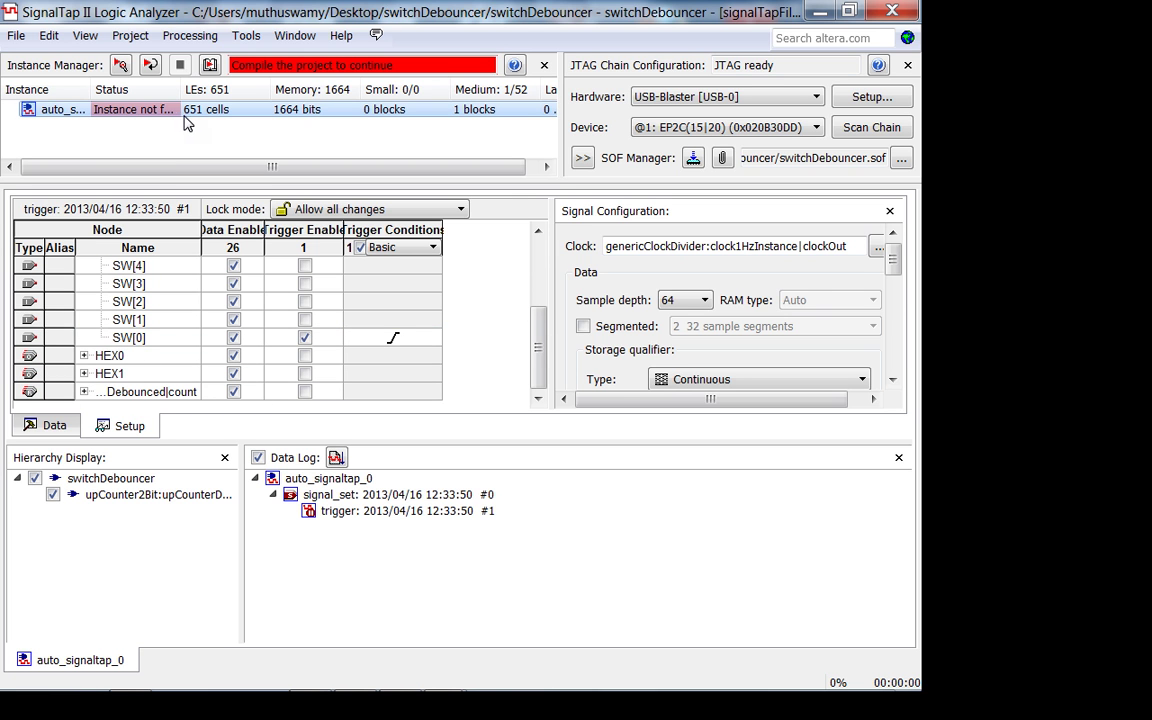
Save the SignalTap file from the Data view and return to the Setup view.
left_click(52, 424)
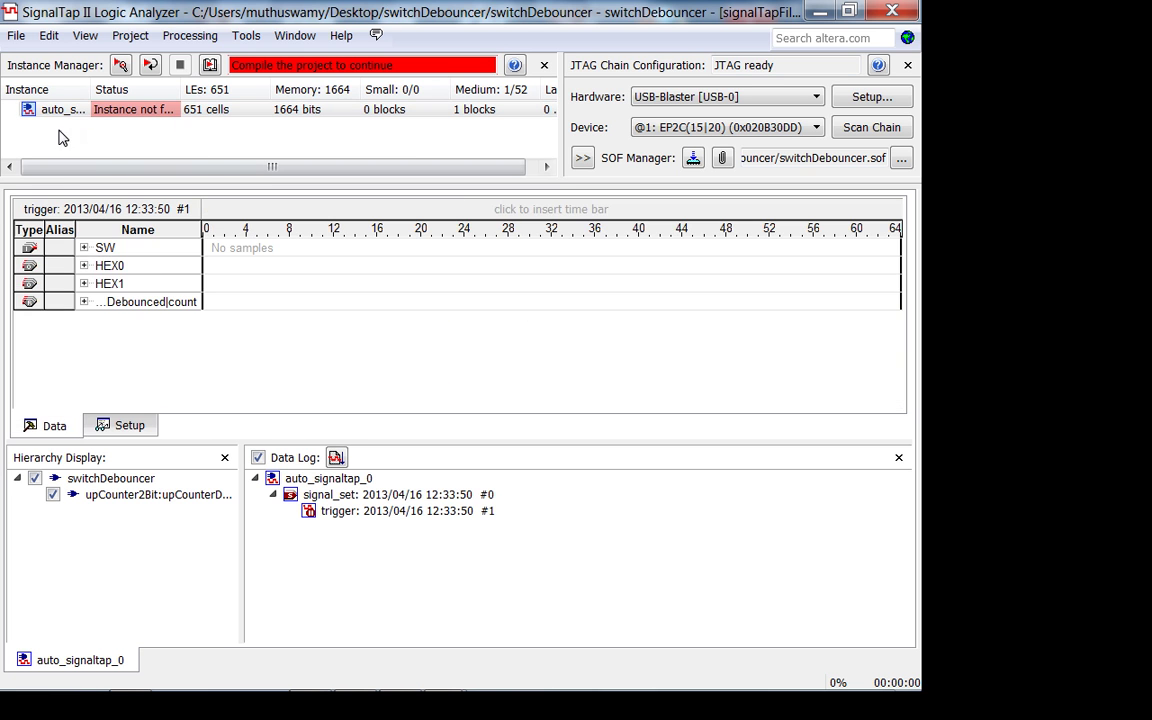
left_click(23, 41)
left_click(44, 110)
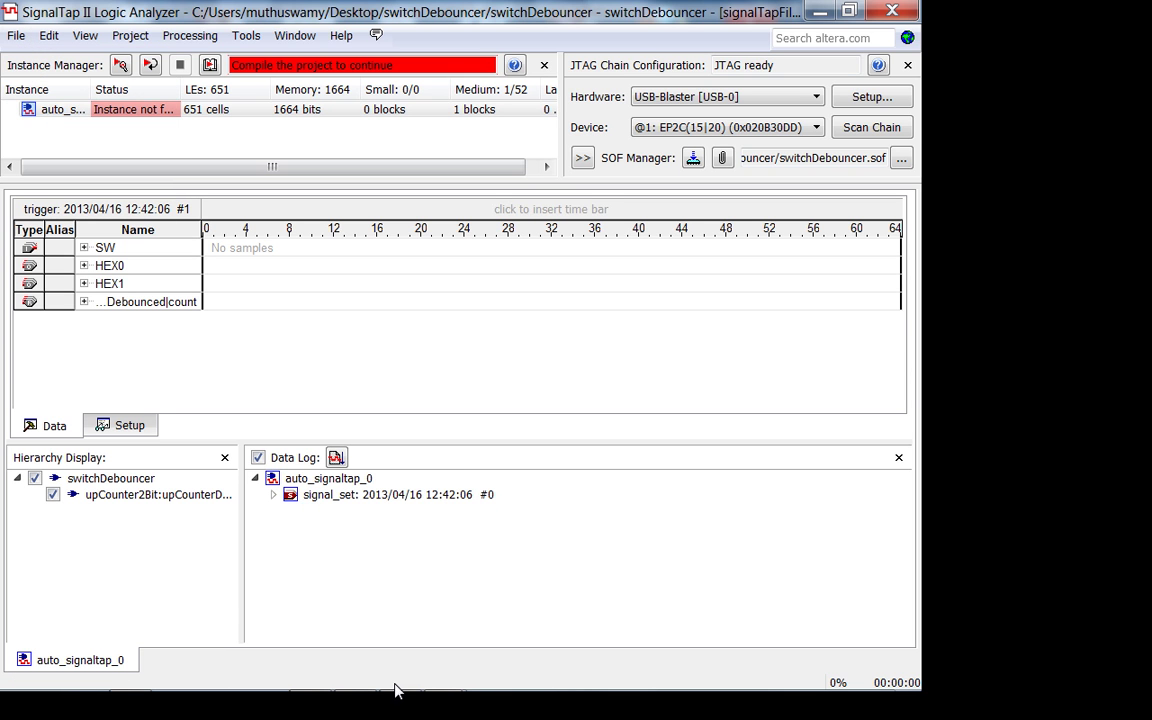
left_click(120, 425)
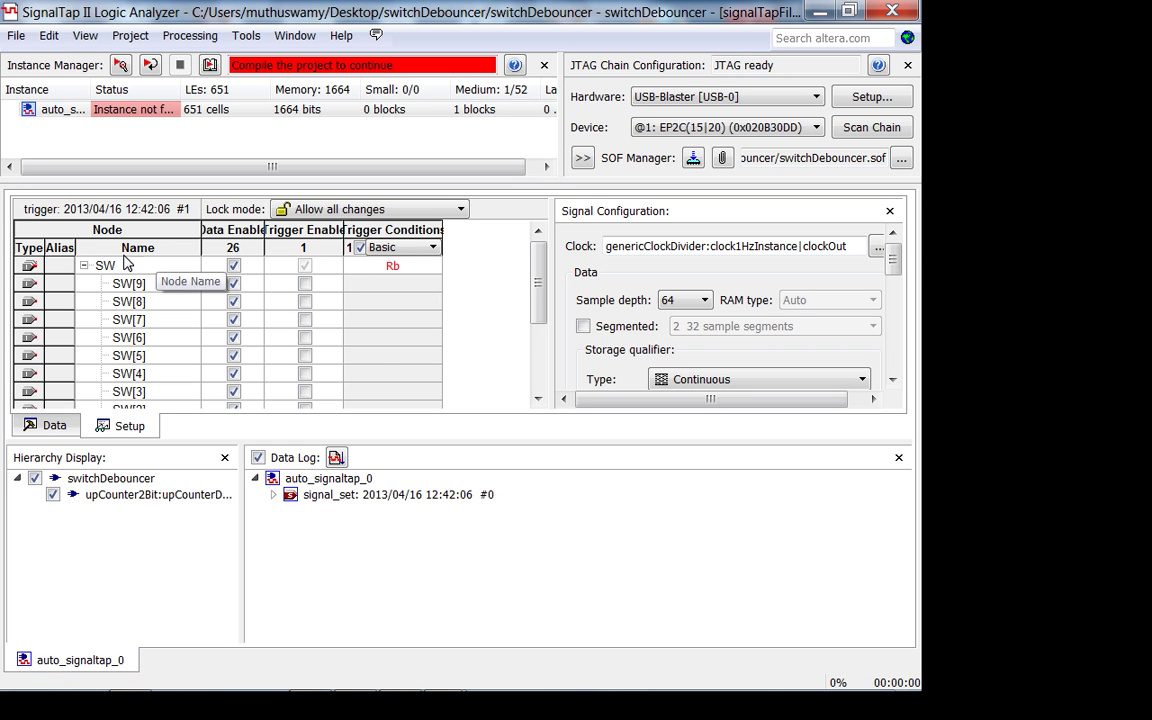
mouse_move(360, 700)
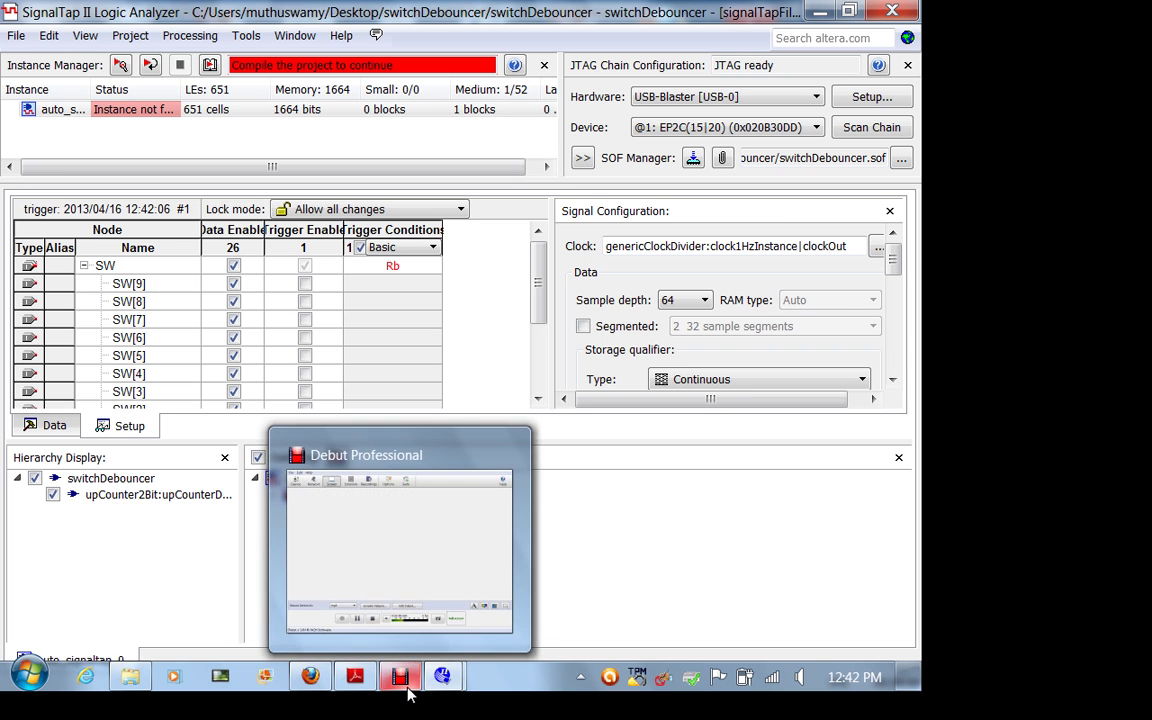
Rerun the Assembler for switchDebouncer, confirming with Yes, then return to SignalTap II.
mouse_move(442, 680)
left_click(388, 617)
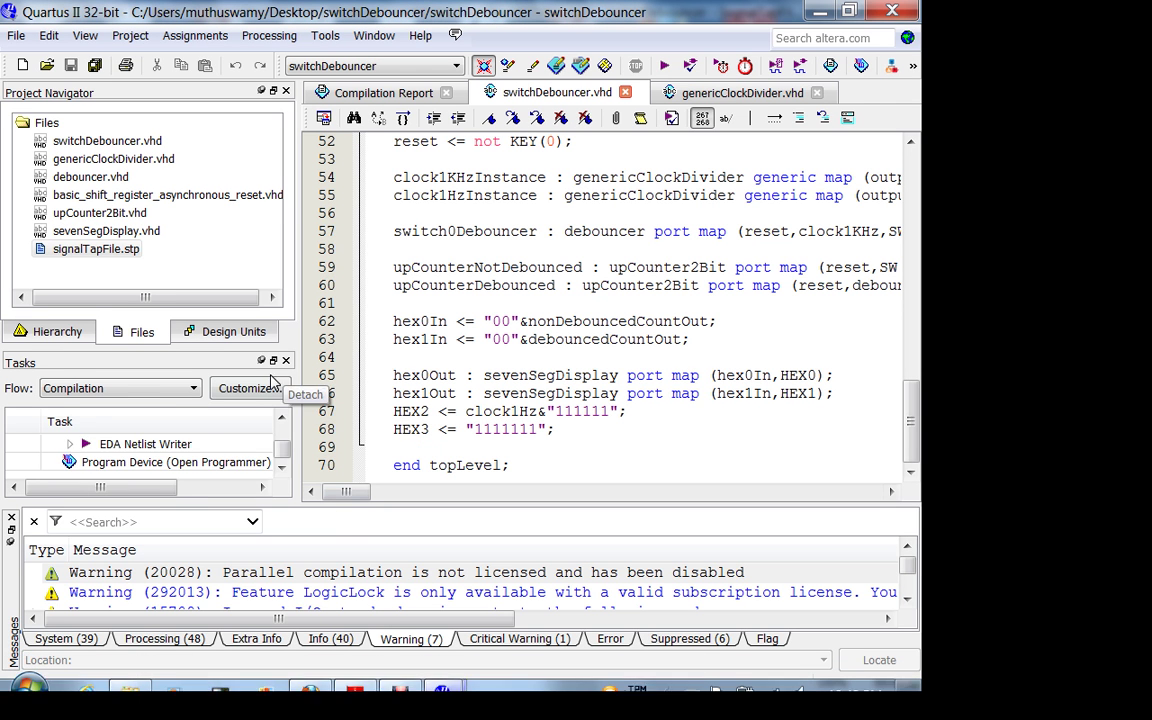
scroll(278, 442, "up", 3)
scroll(283, 445, "down", 1)
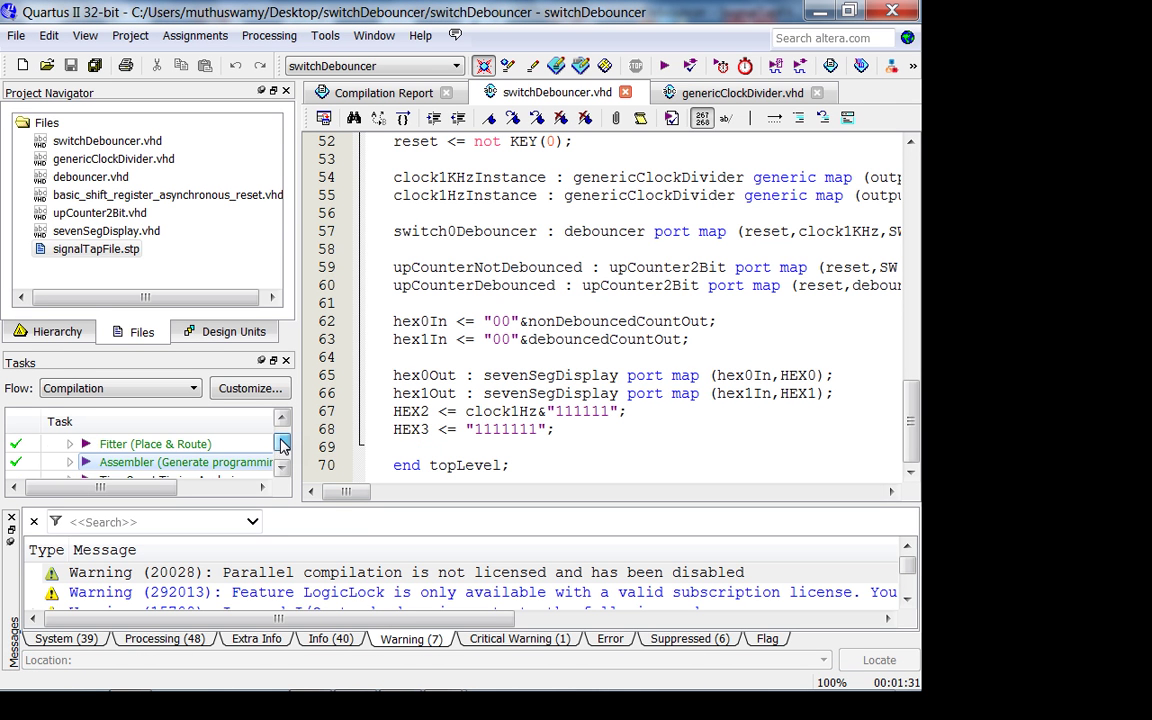
double_click(208, 463)
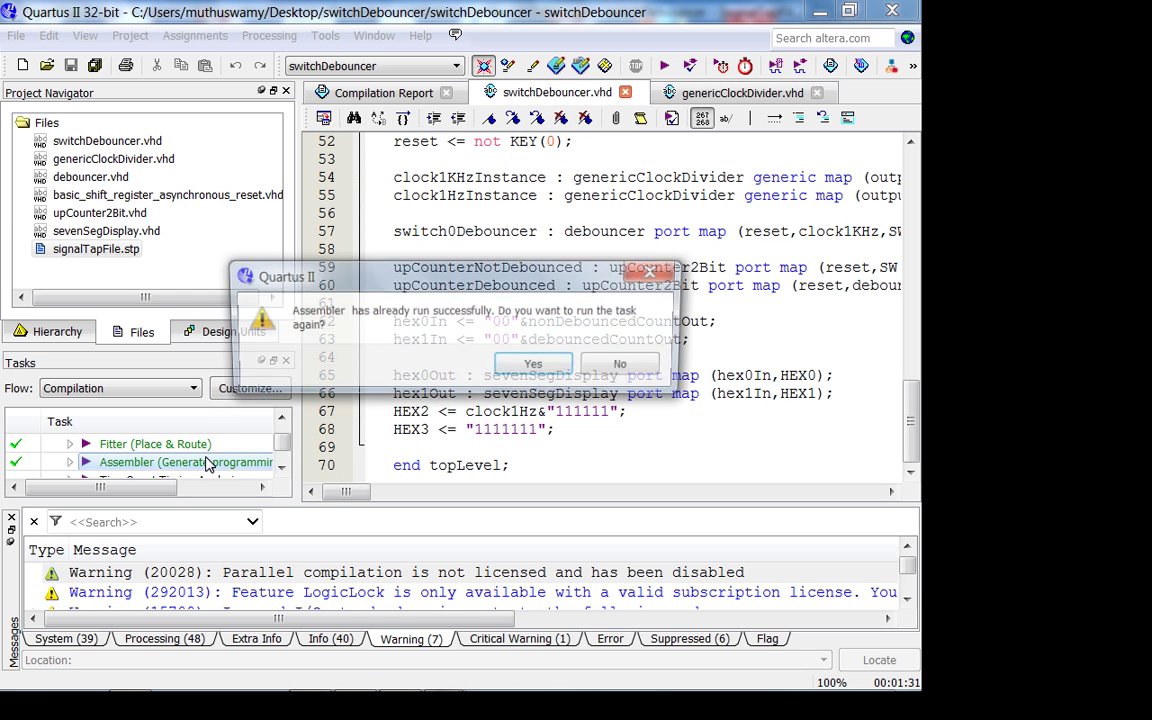
left_click(535, 366)
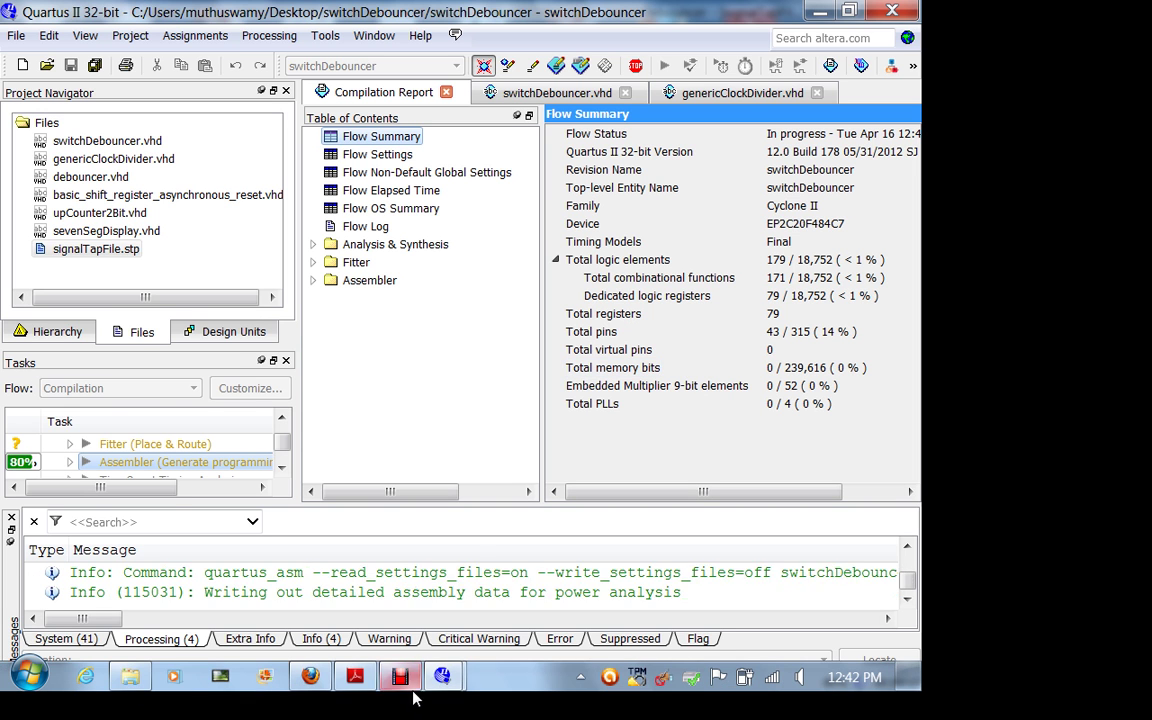
mouse_move(442, 676)
left_click(478, 599)
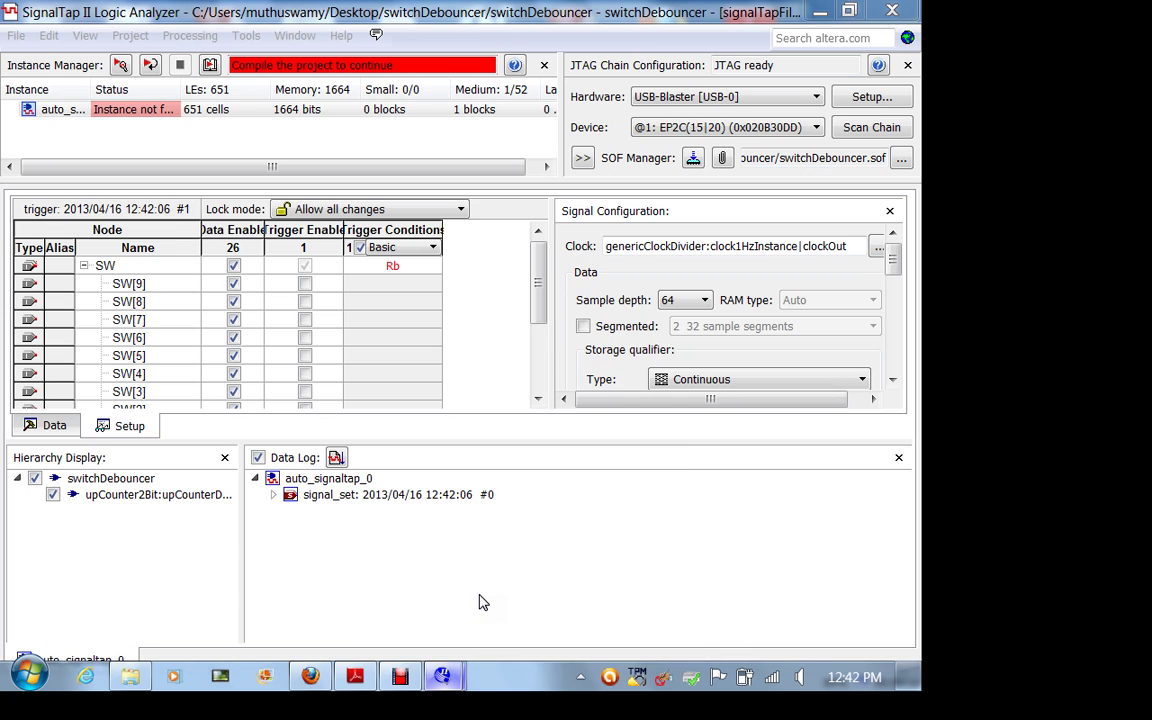
Dismiss the Assembler success message, program the FPGA and run the analysis again.
left_click(50, 423)
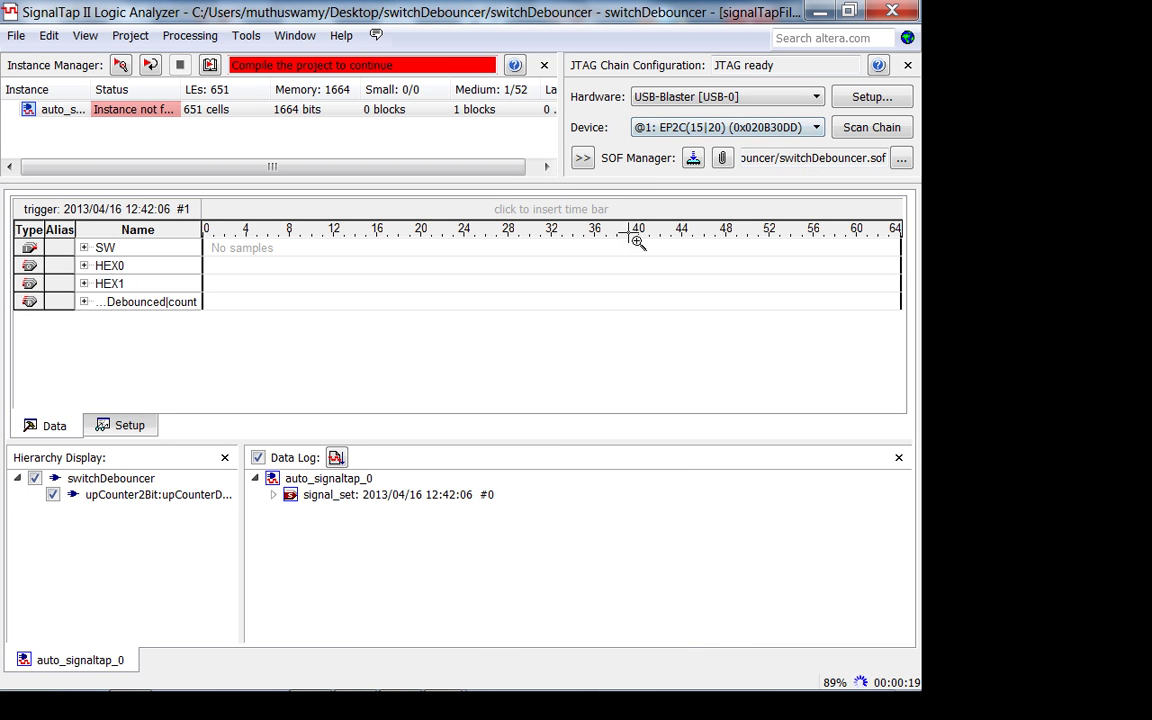
left_click(121, 66)
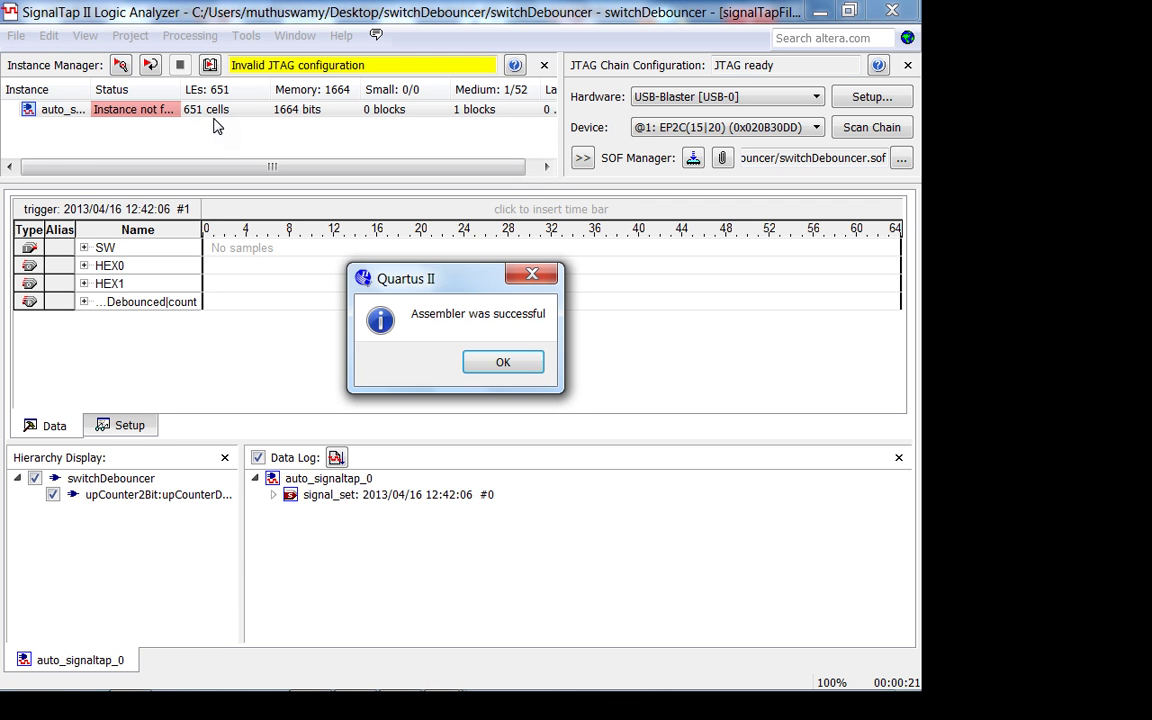
left_click(512, 366)
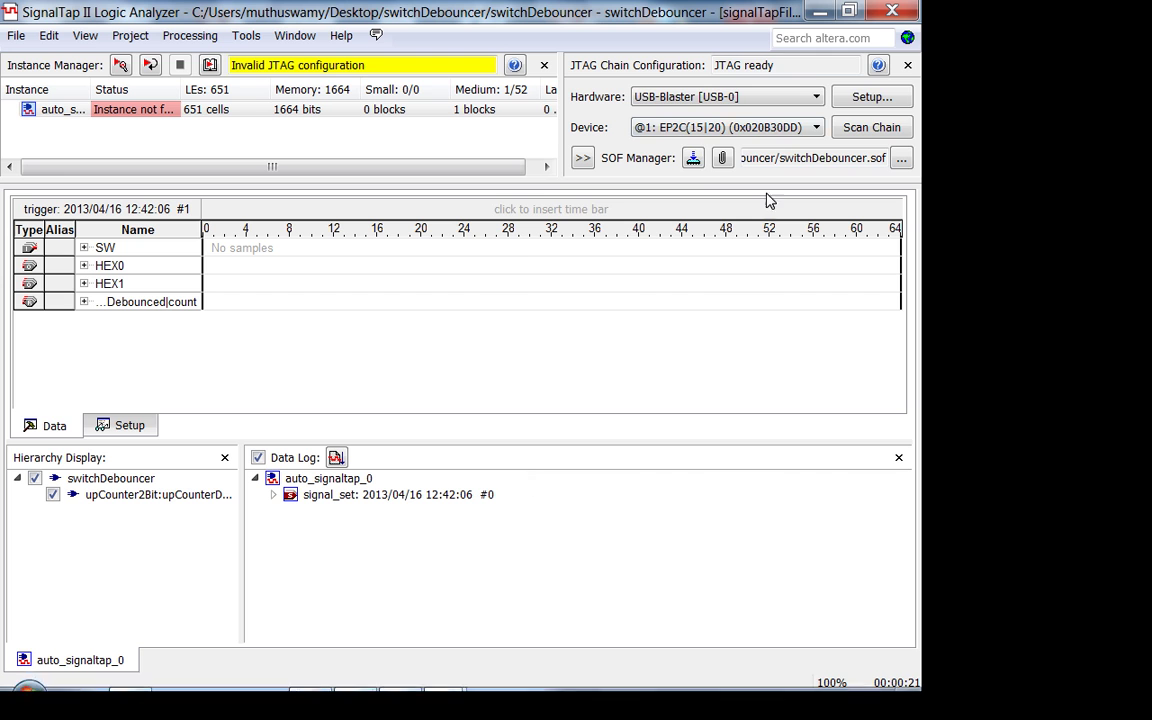
left_click(693, 158)
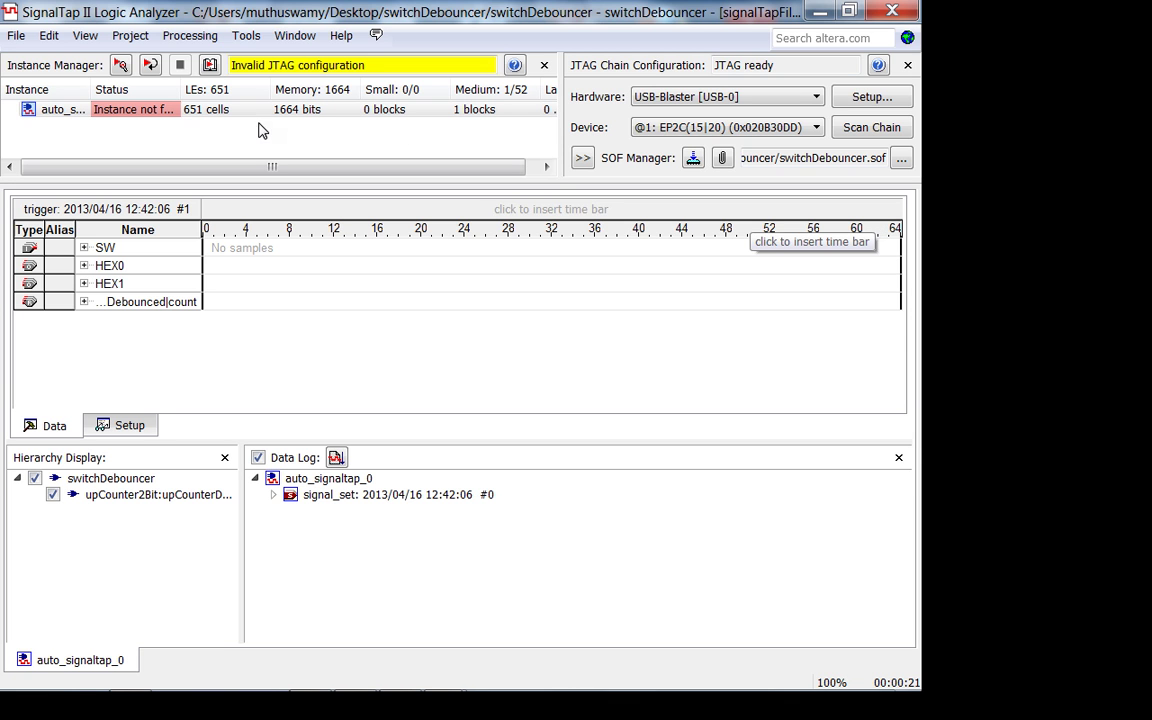
left_click(121, 65)
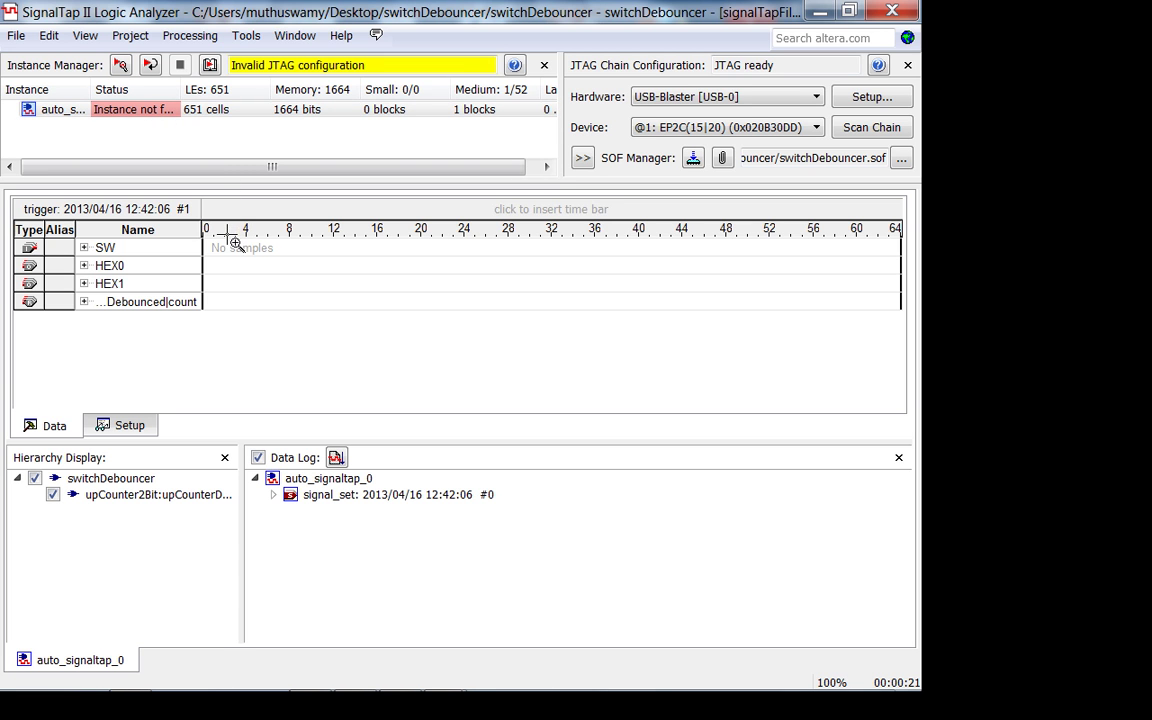
Widen the Instance column to show auto_signaltap_0, collapse the SW bus, and return to Data.
left_click_drag(88, 89, 165, 89)
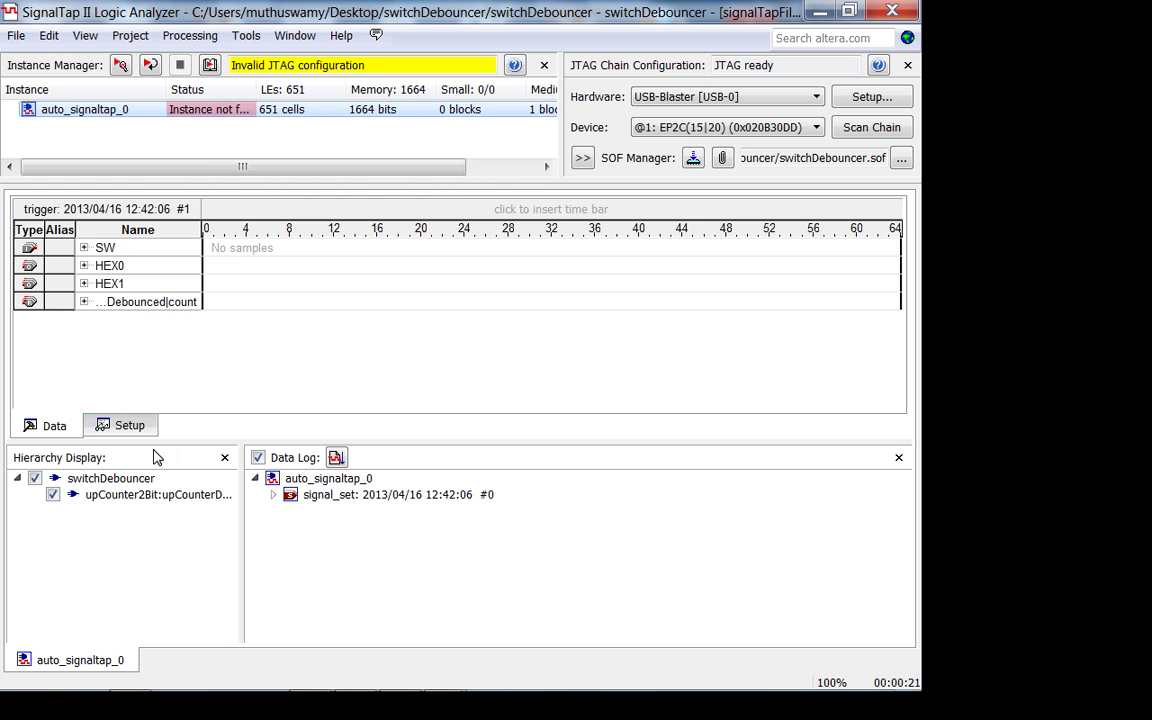
left_click(118, 426)
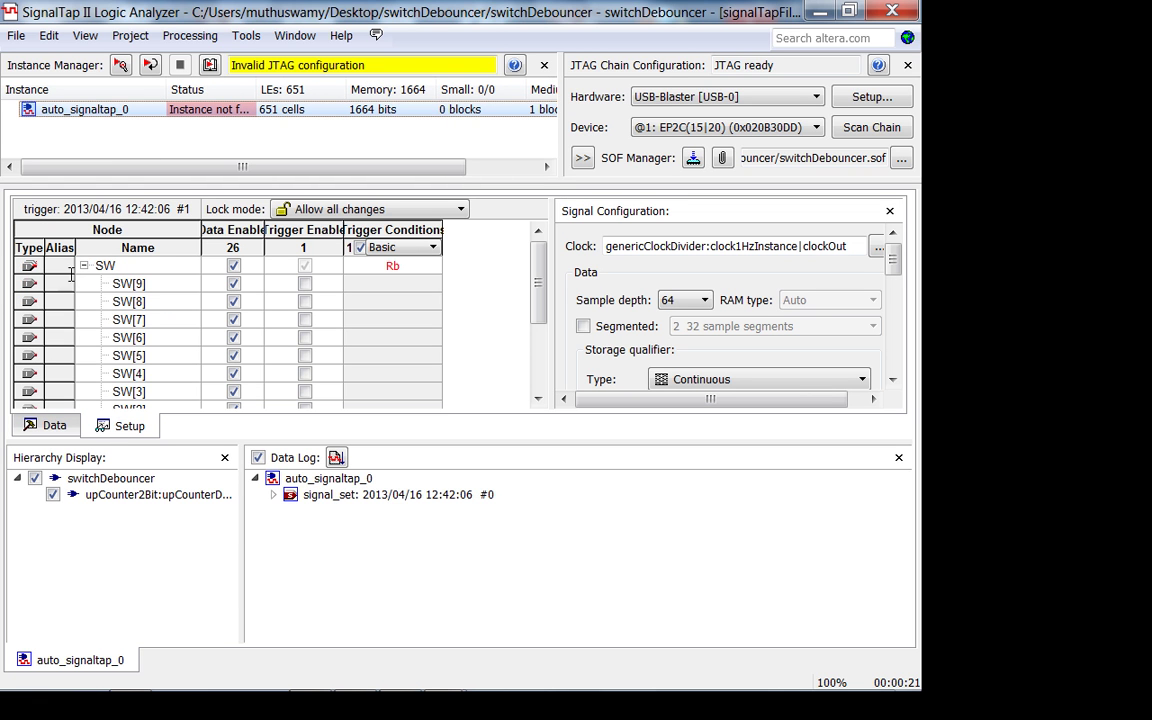
left_click(84, 265)
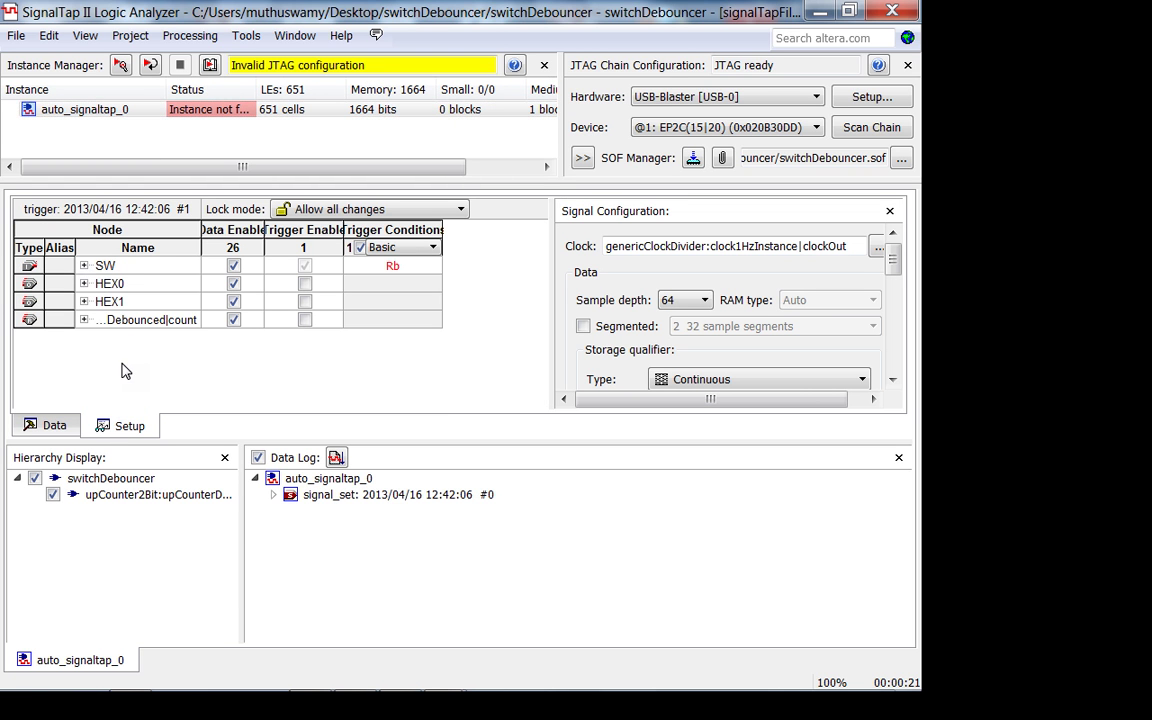
left_click(55, 426)
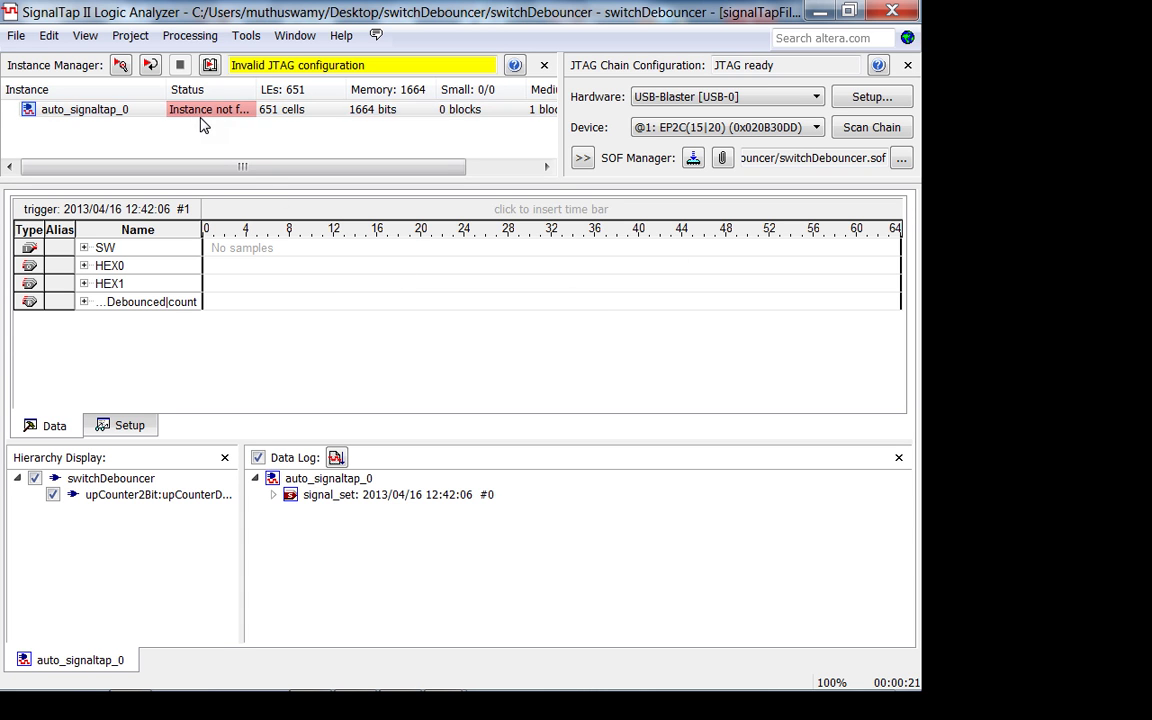
left_click(695, 130)
left_click(244, 252)
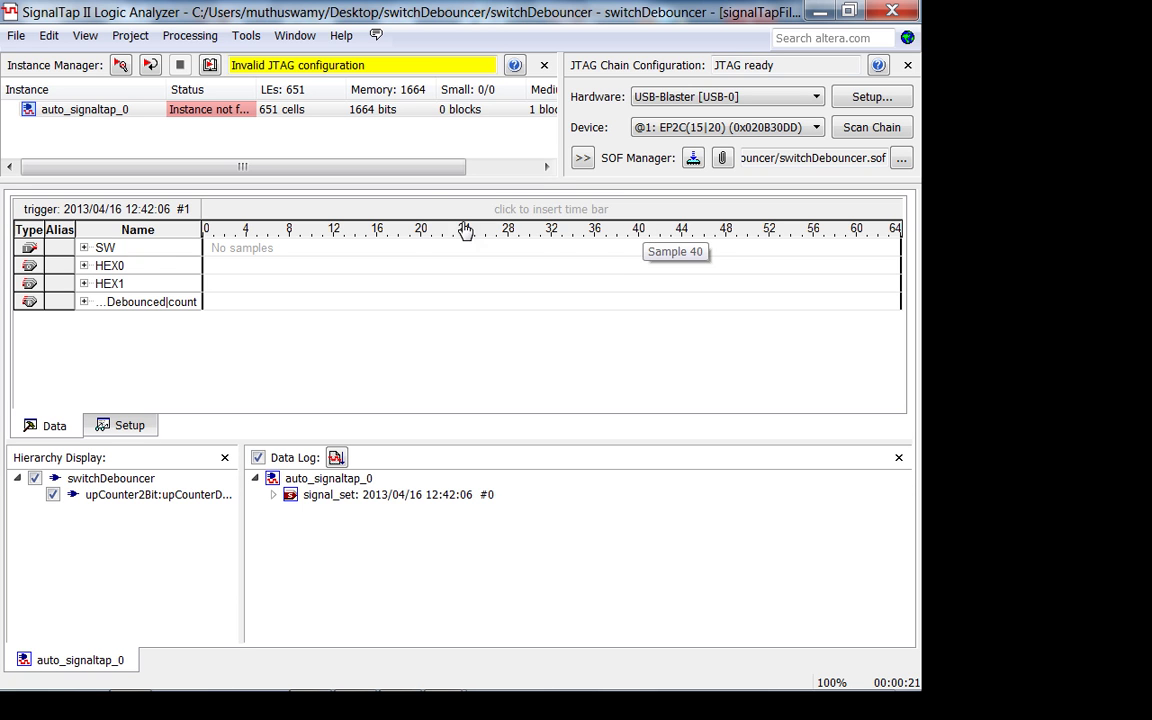
Set the waveform time ruler to Time Units of 1 s, then close SignalTap II.
right_click(546, 232)
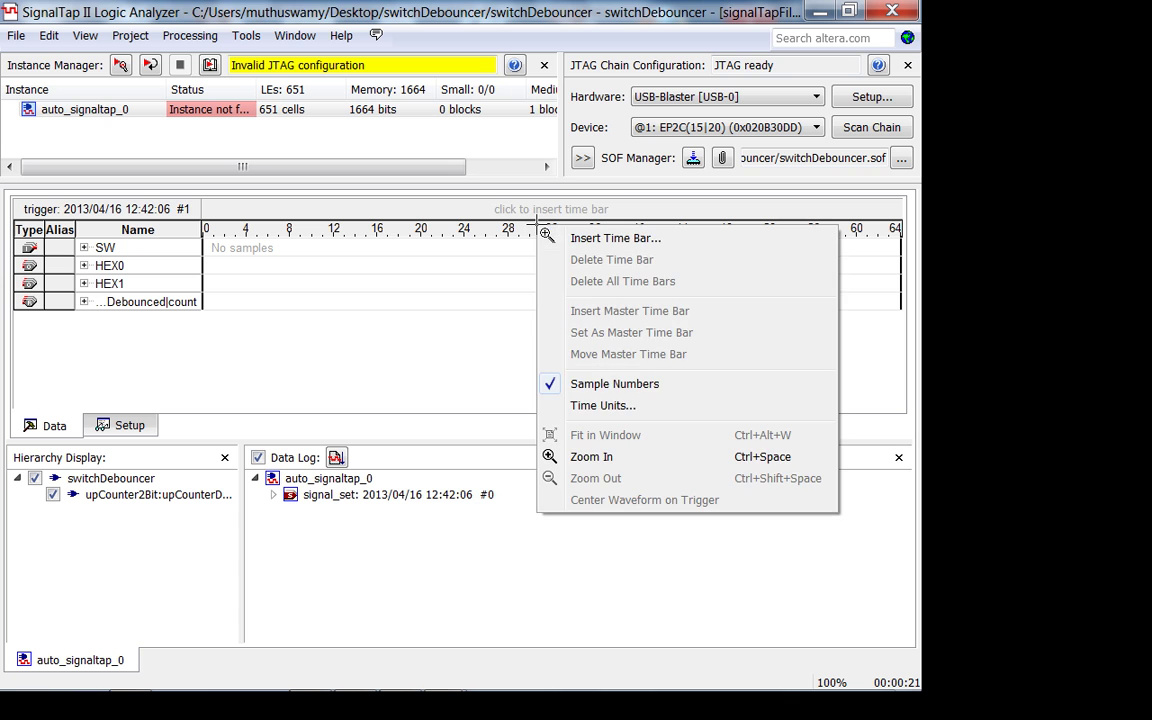
left_click(597, 405)
left_click(496, 323)
left_click(488, 337)
left_click(427, 323)
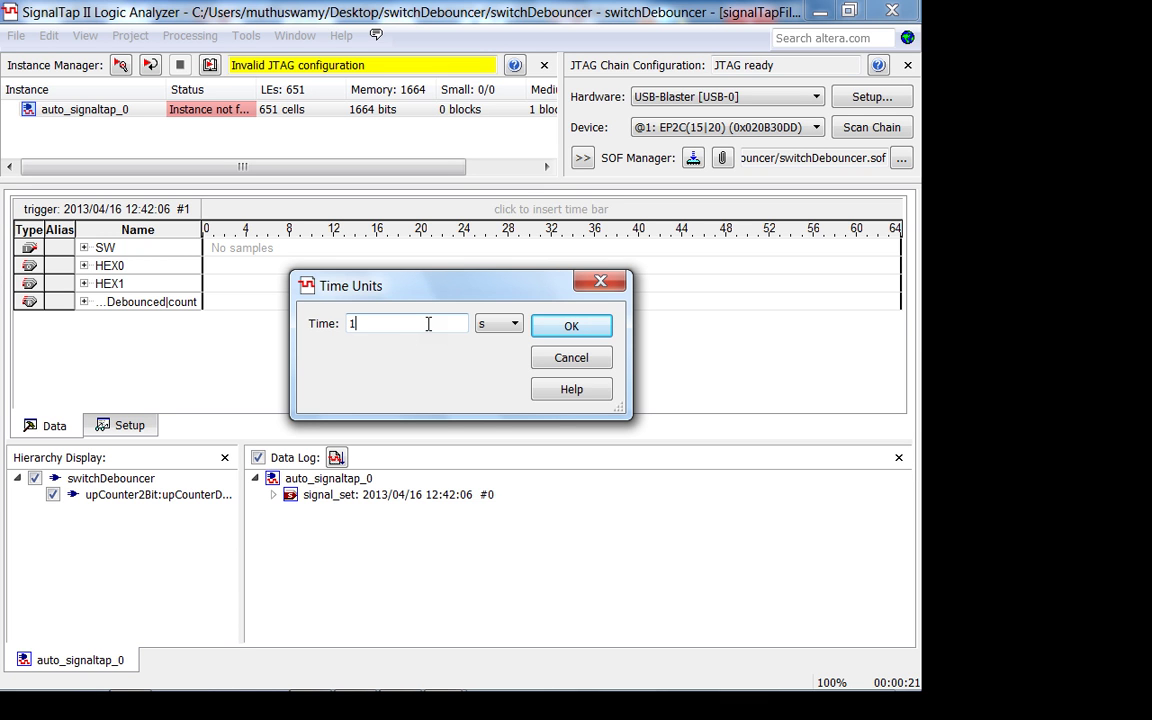
left_click(540, 327)
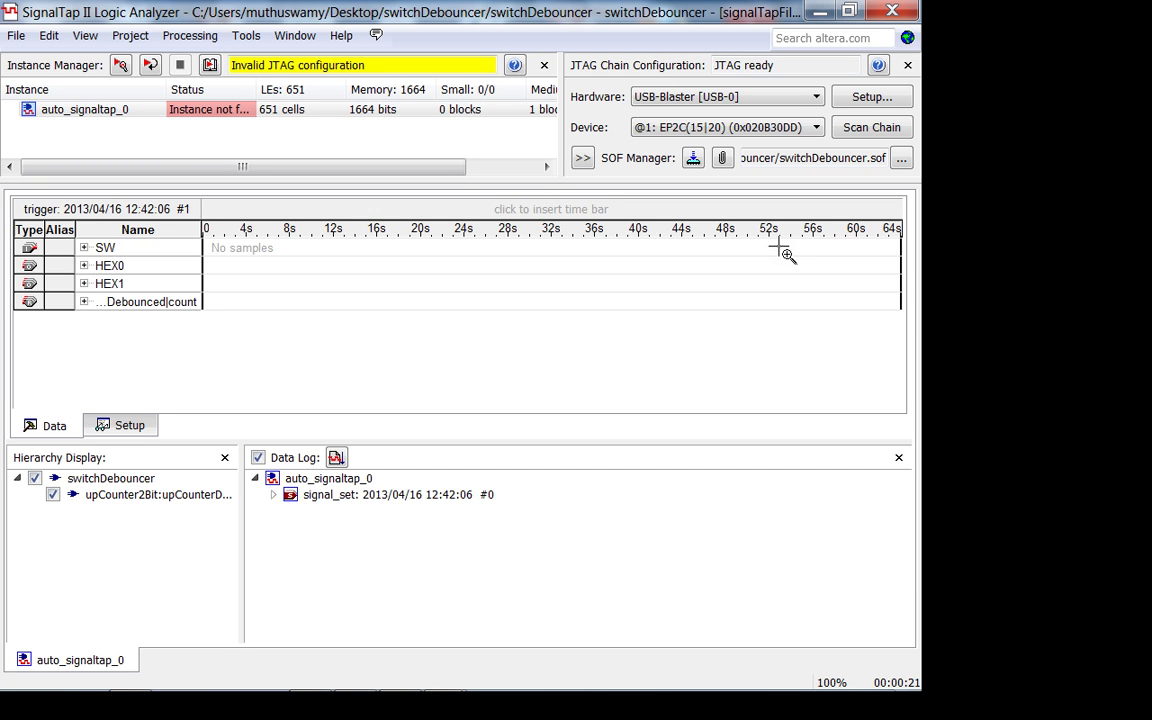
left_click(890, 10)
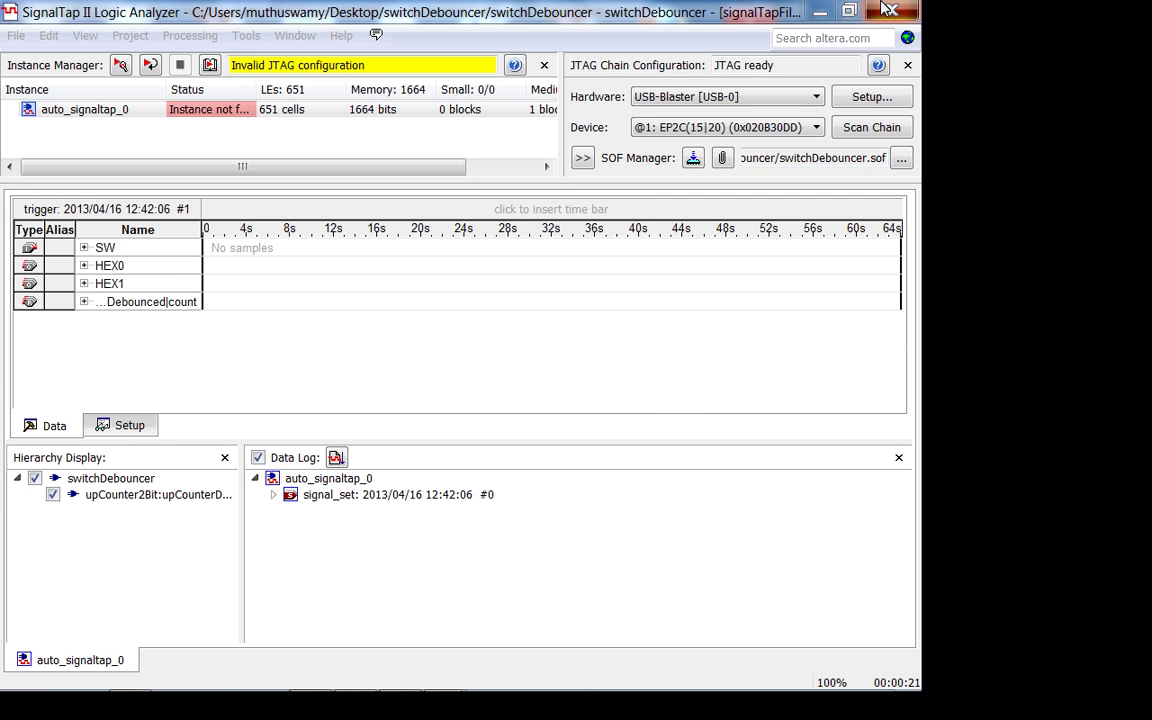
Save the SignalTap changes on closing and bring Debut Professional to the front.
left_click(437, 362)
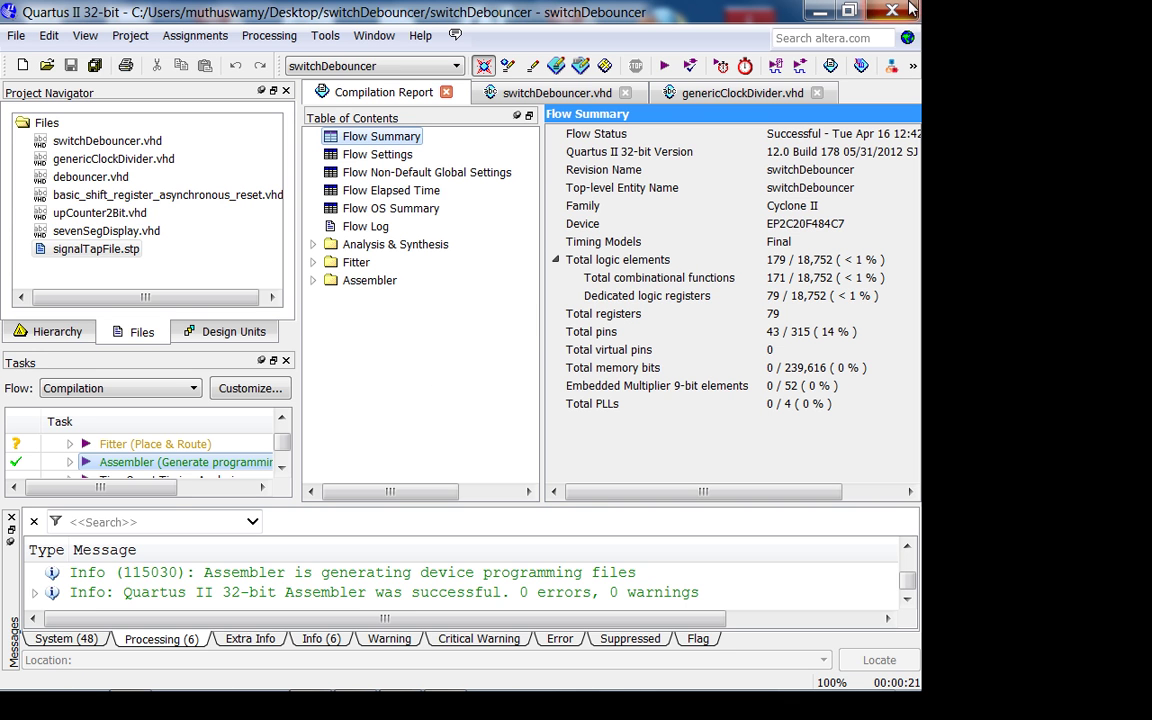
left_click(403, 685)
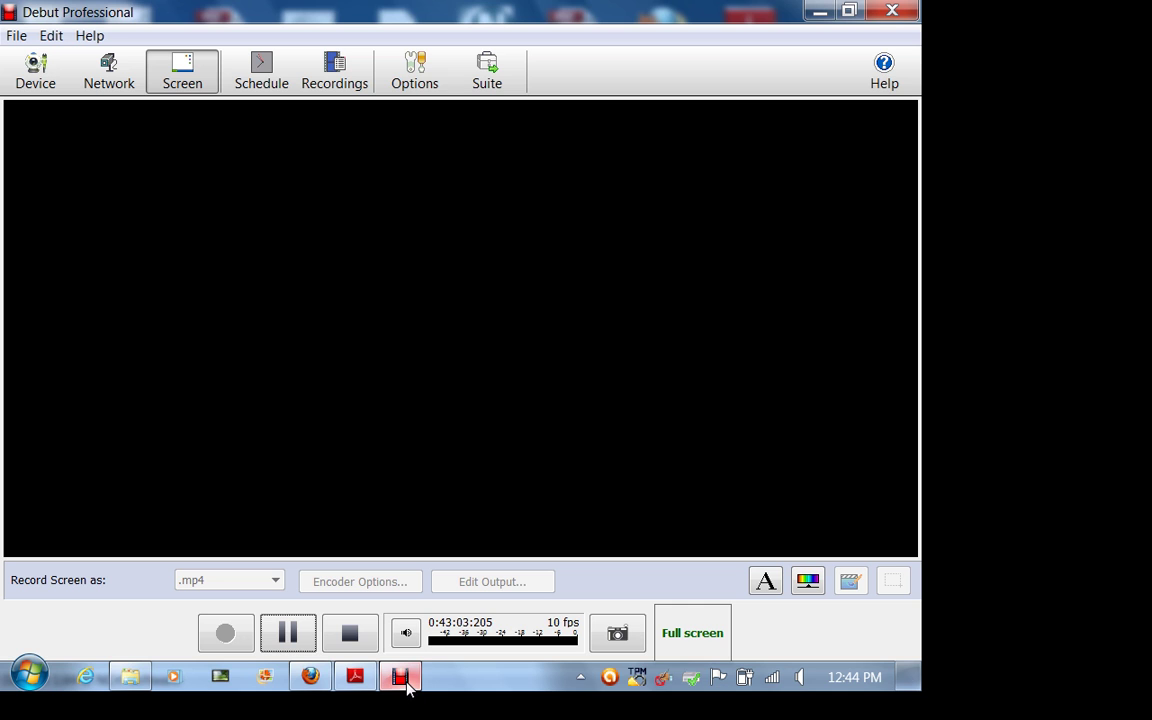